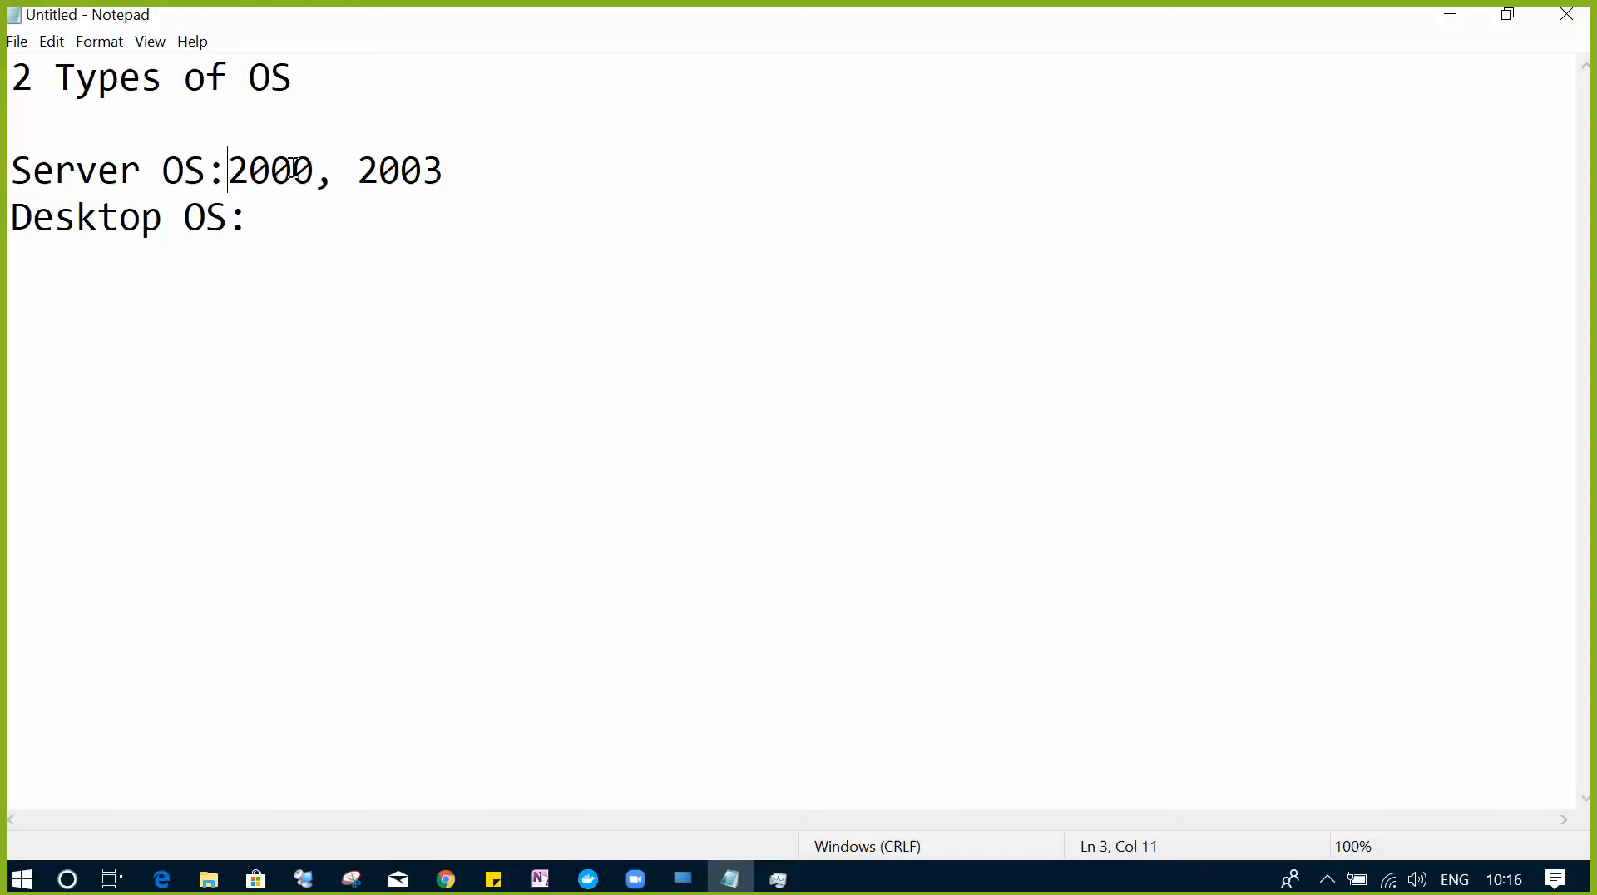
# - Insert NT before 2003 and append 2008, 2008R2, 2012, 2012R2, 2016, 2019 to the Server OS line
pyautogui.moveTo(359, 173); pyautogui.dragTo(422, 175)
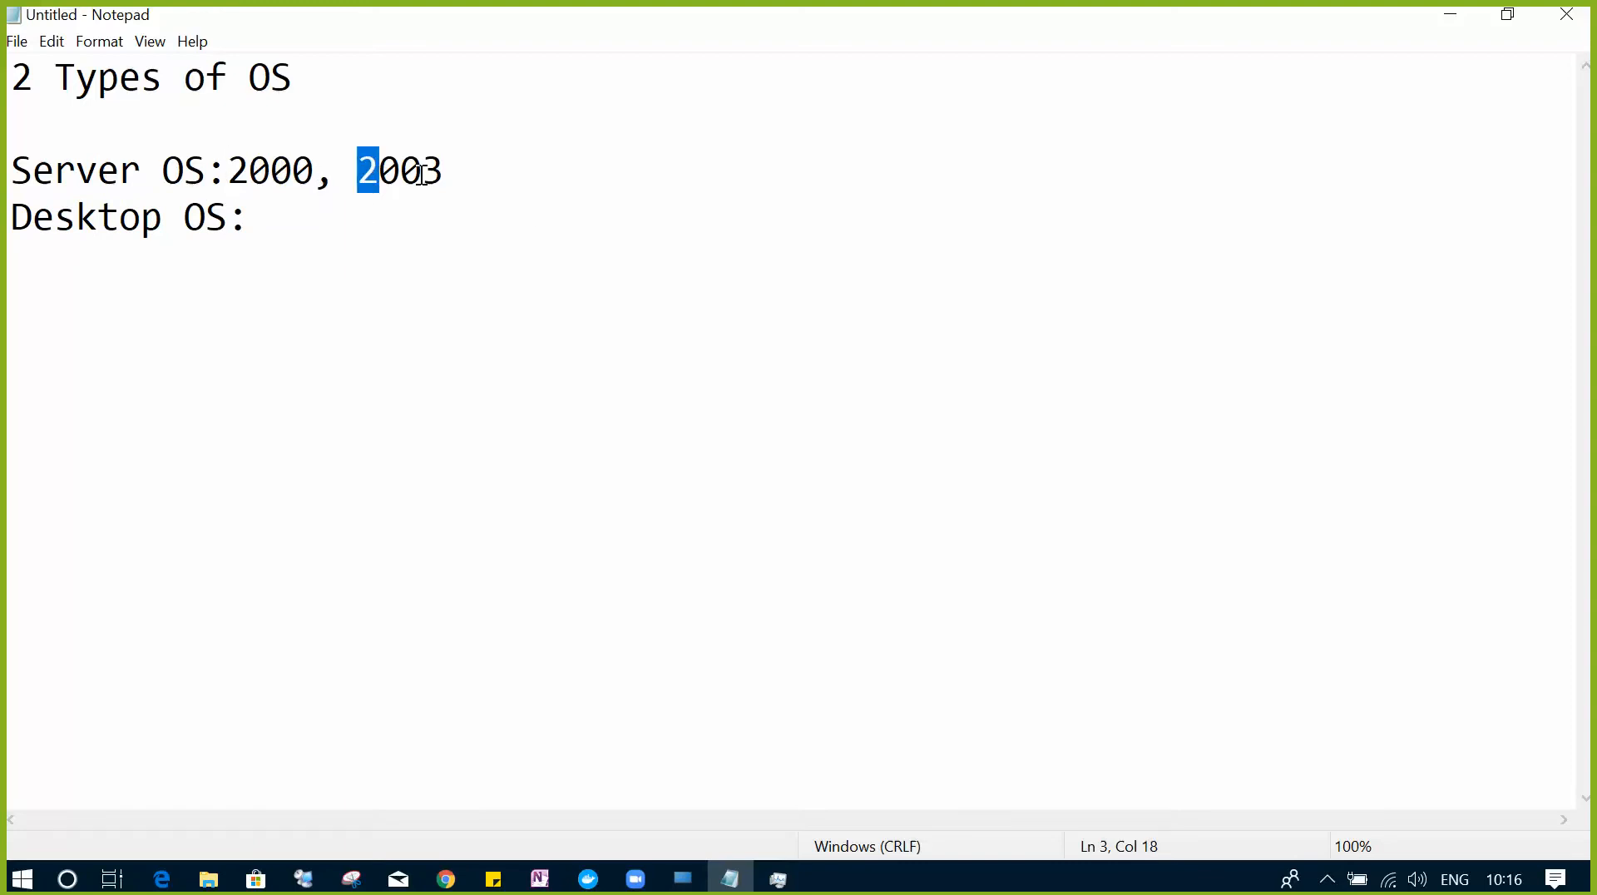
pyautogui.press('Left')
pyautogui.press('BackSpace')
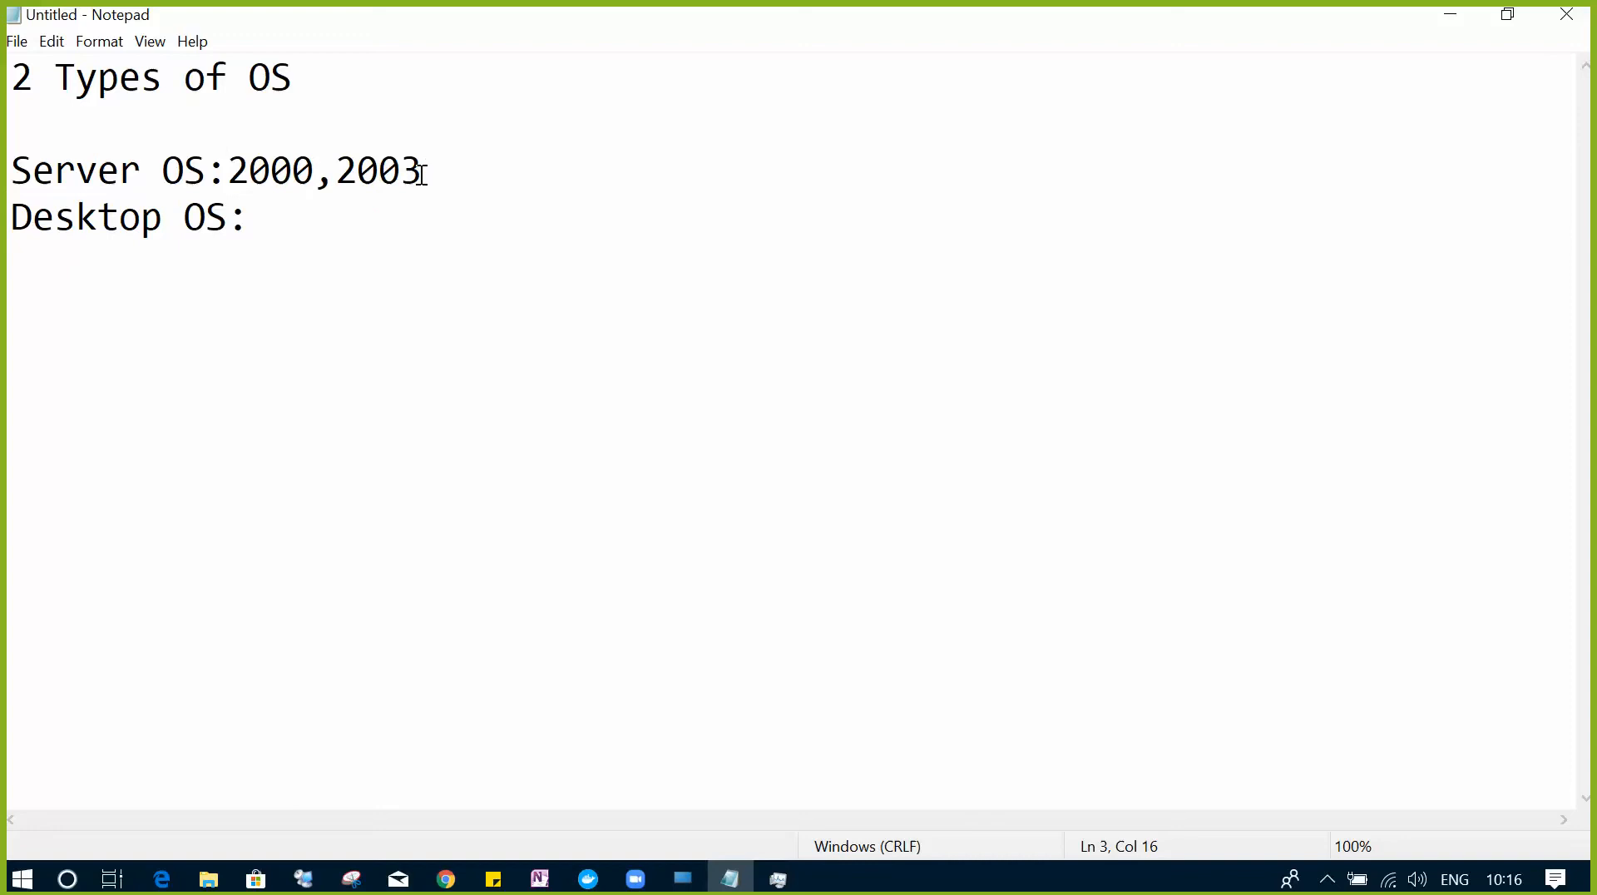
pyautogui.write('NT')
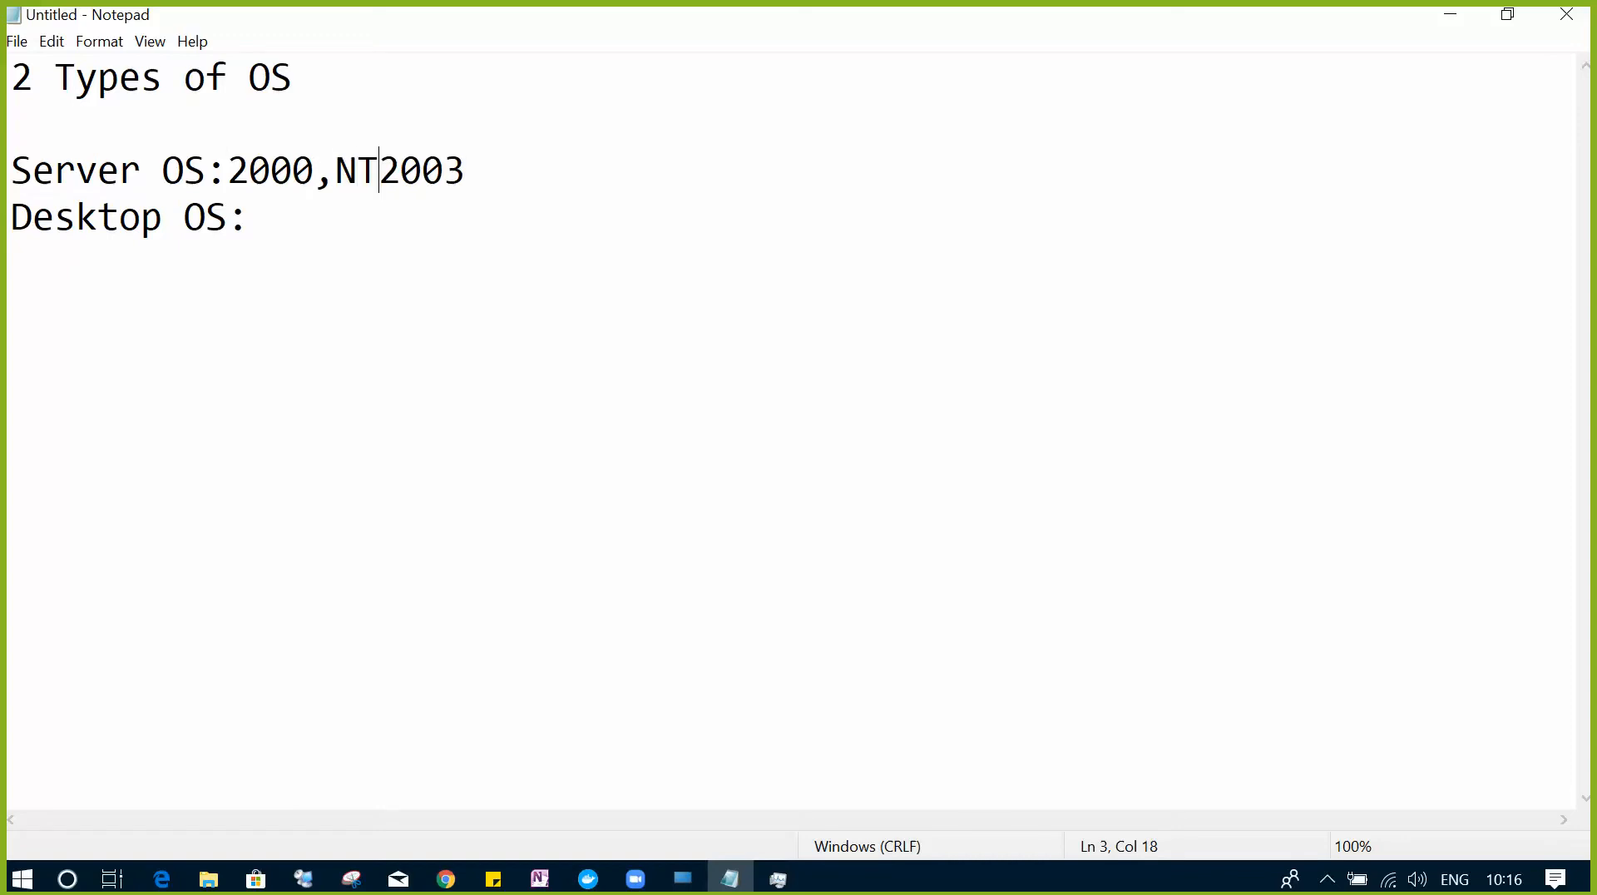
pyautogui.write(',')
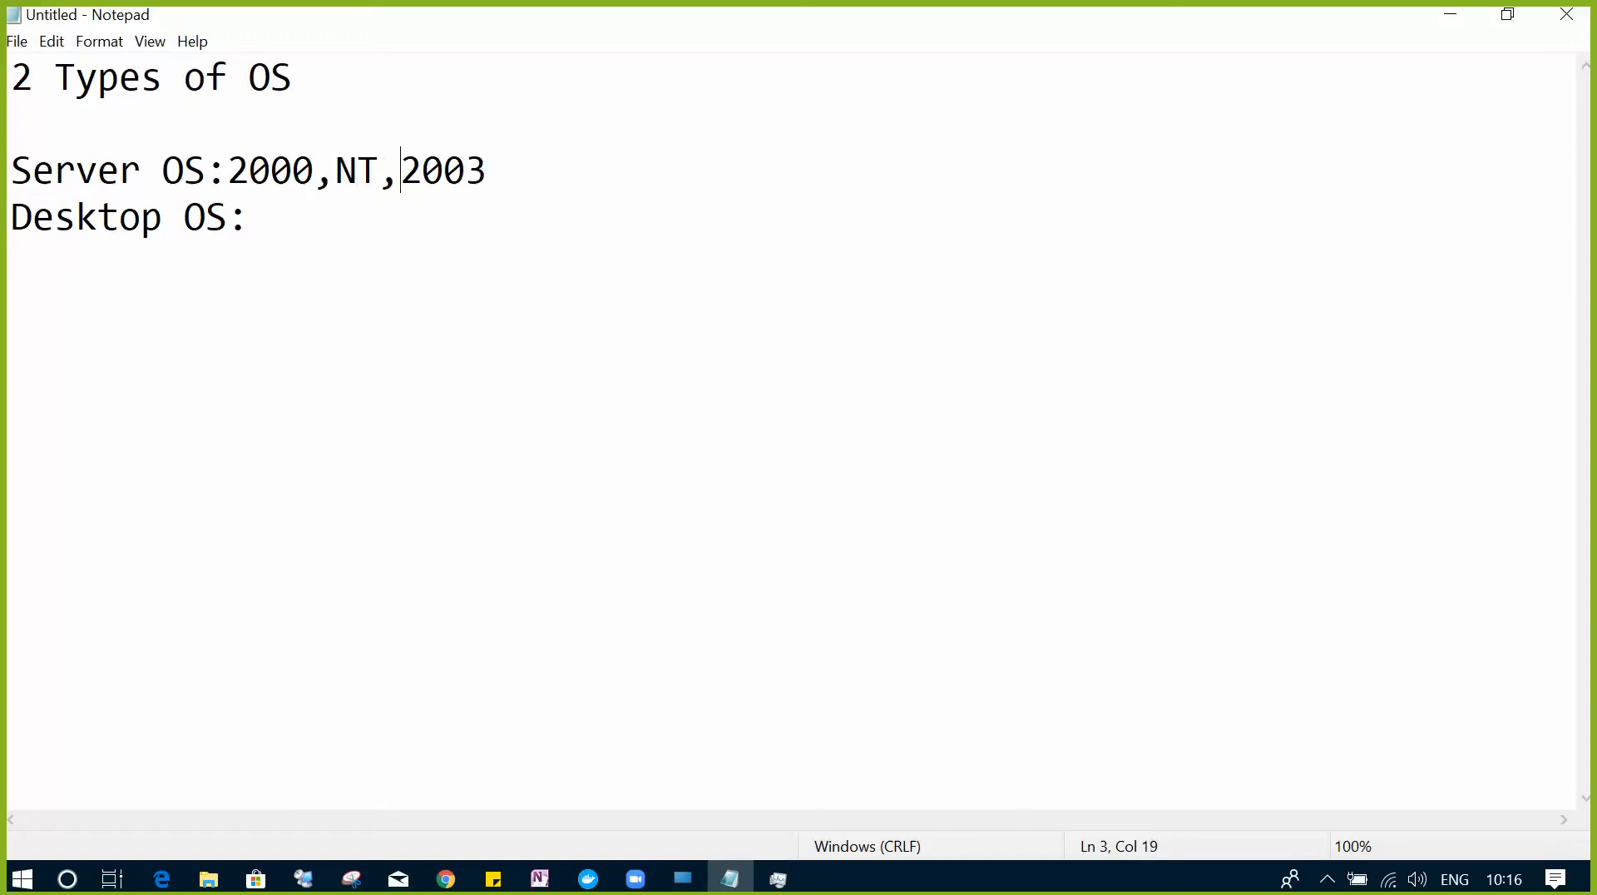
pyautogui.click(509, 175)
pyautogui.write(',2008')
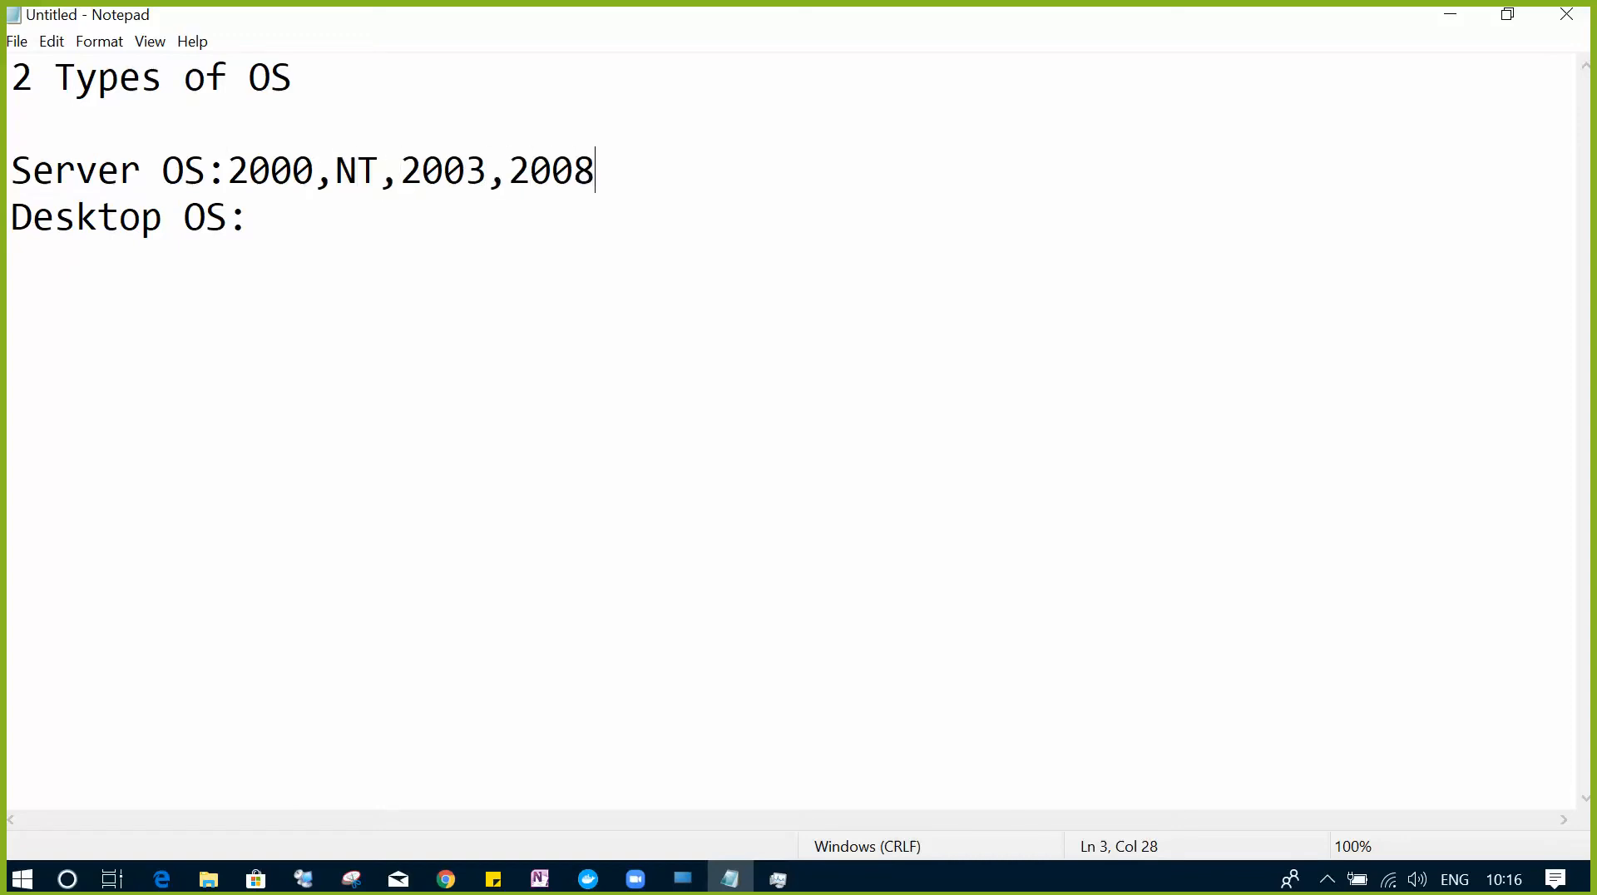
pyautogui.write(',2008')
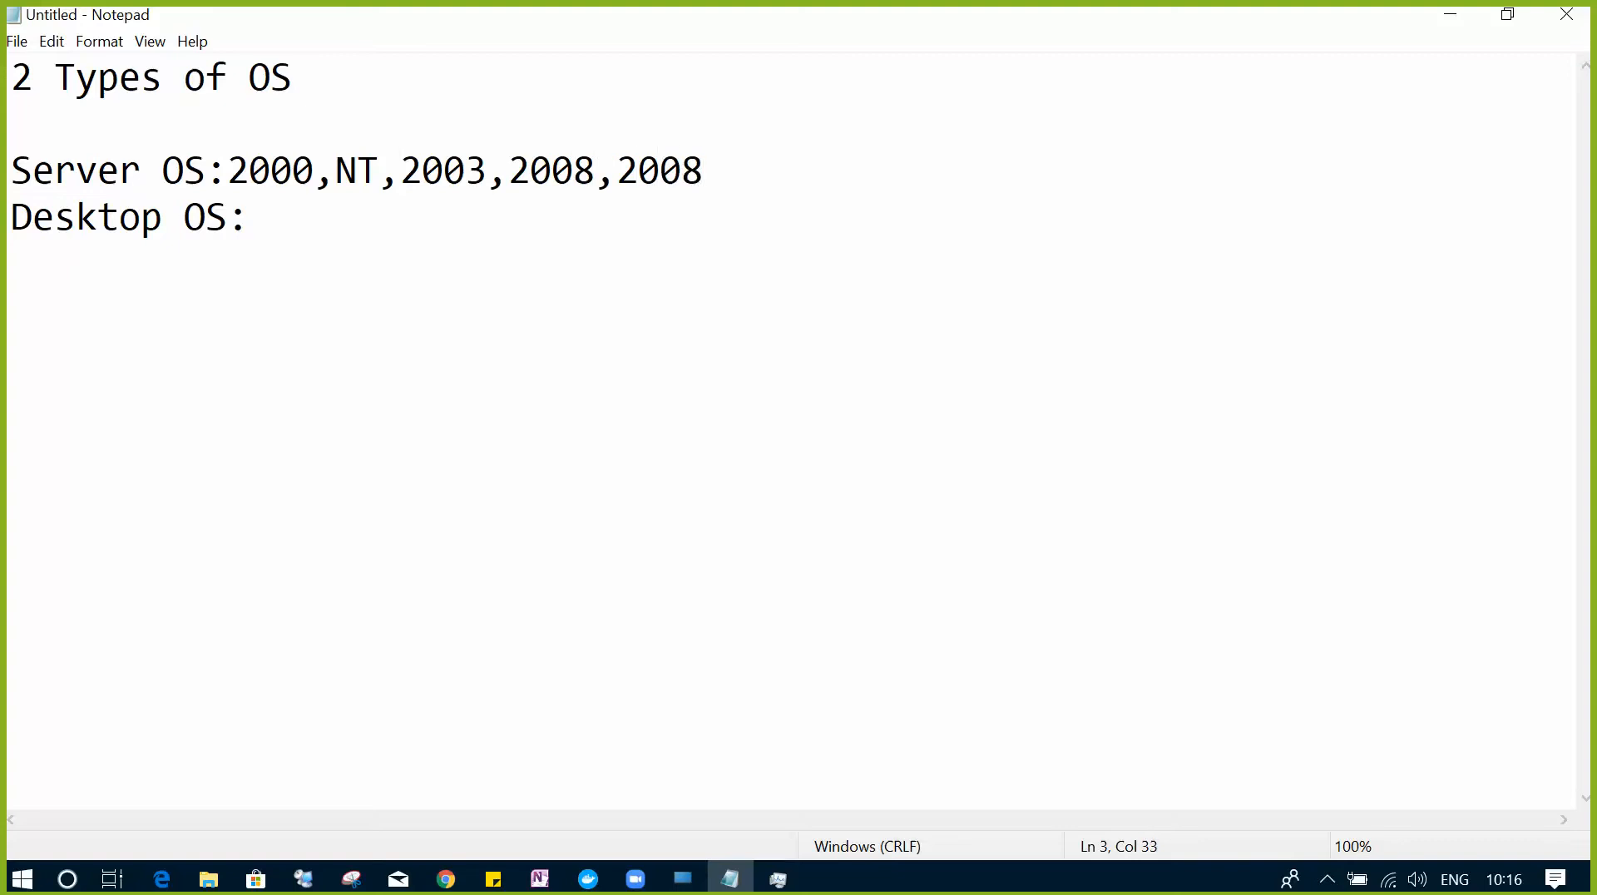
pyautogui.write('R2, 2012')
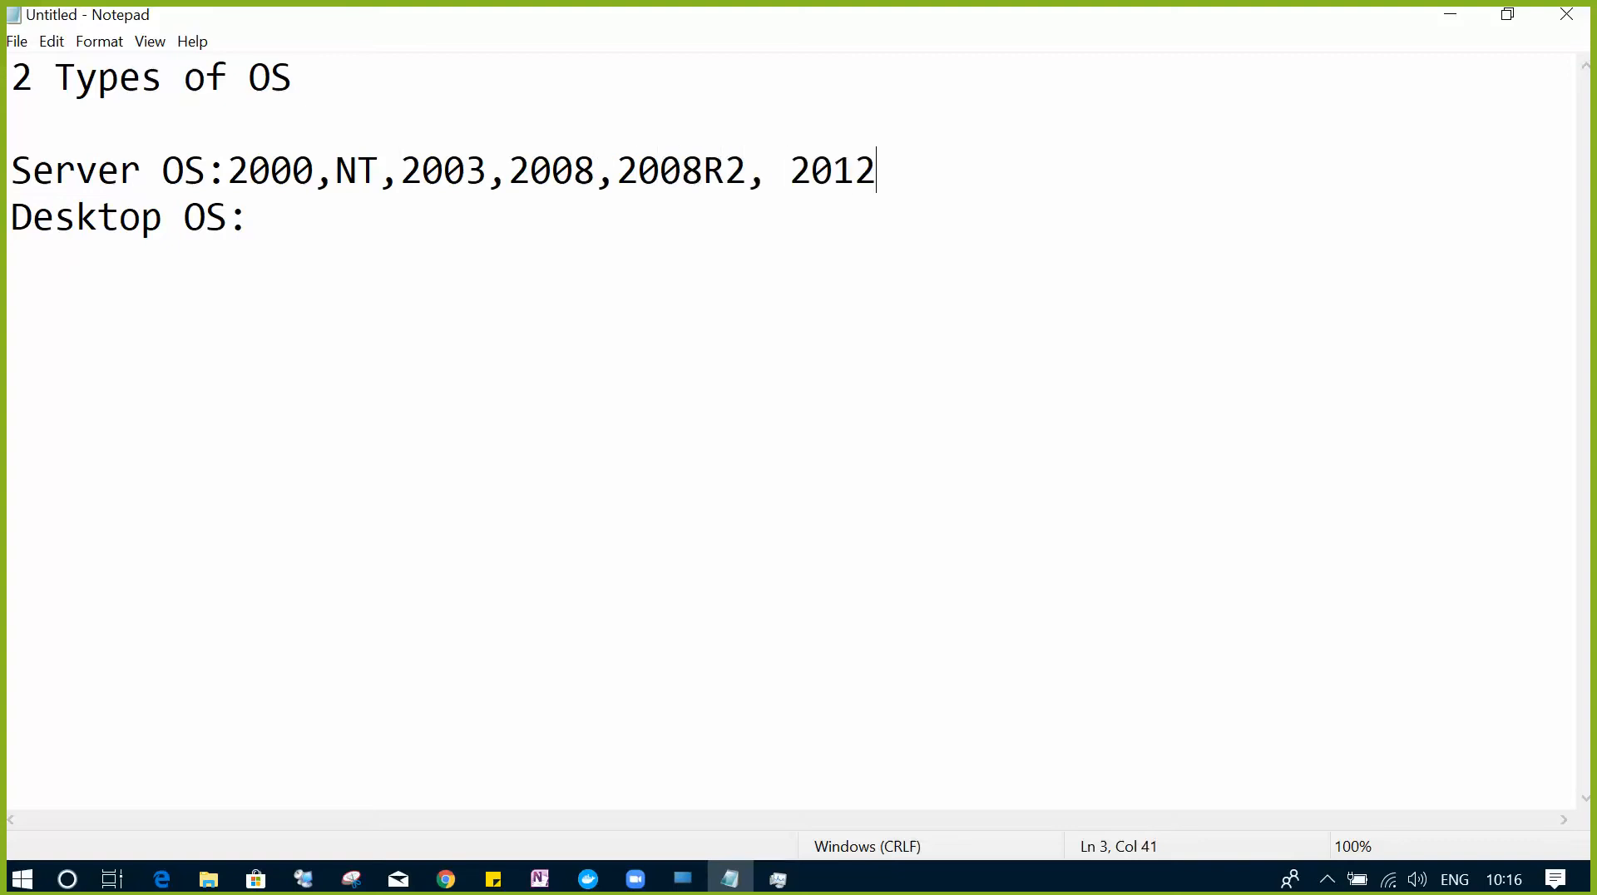
pyautogui.write(',2012')
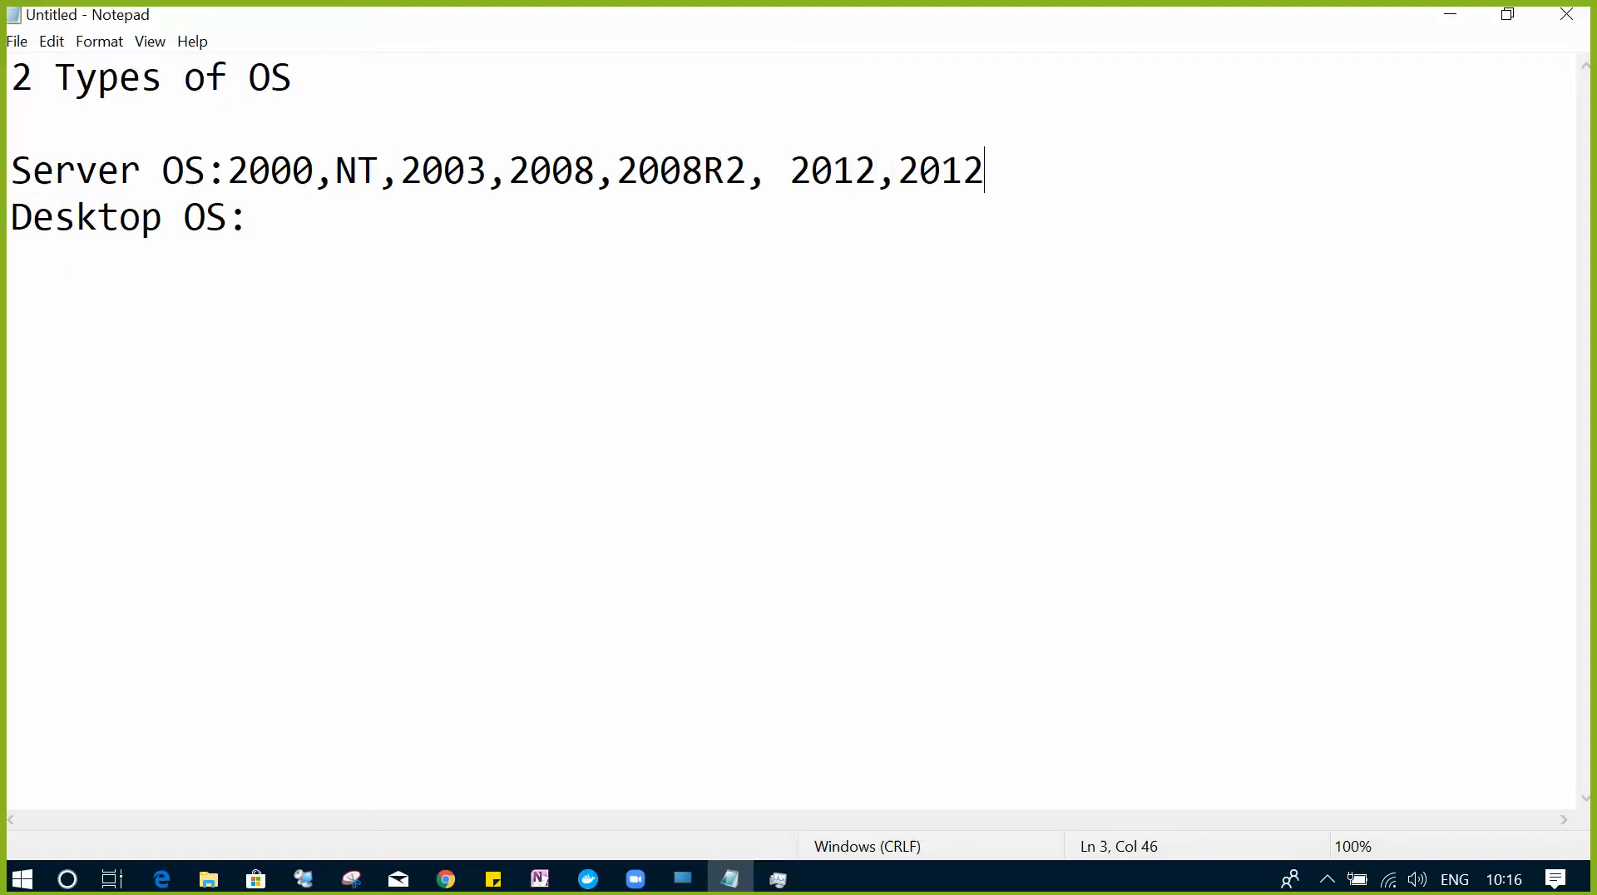
pyautogui.write('R2')
pyautogui.write(',20')
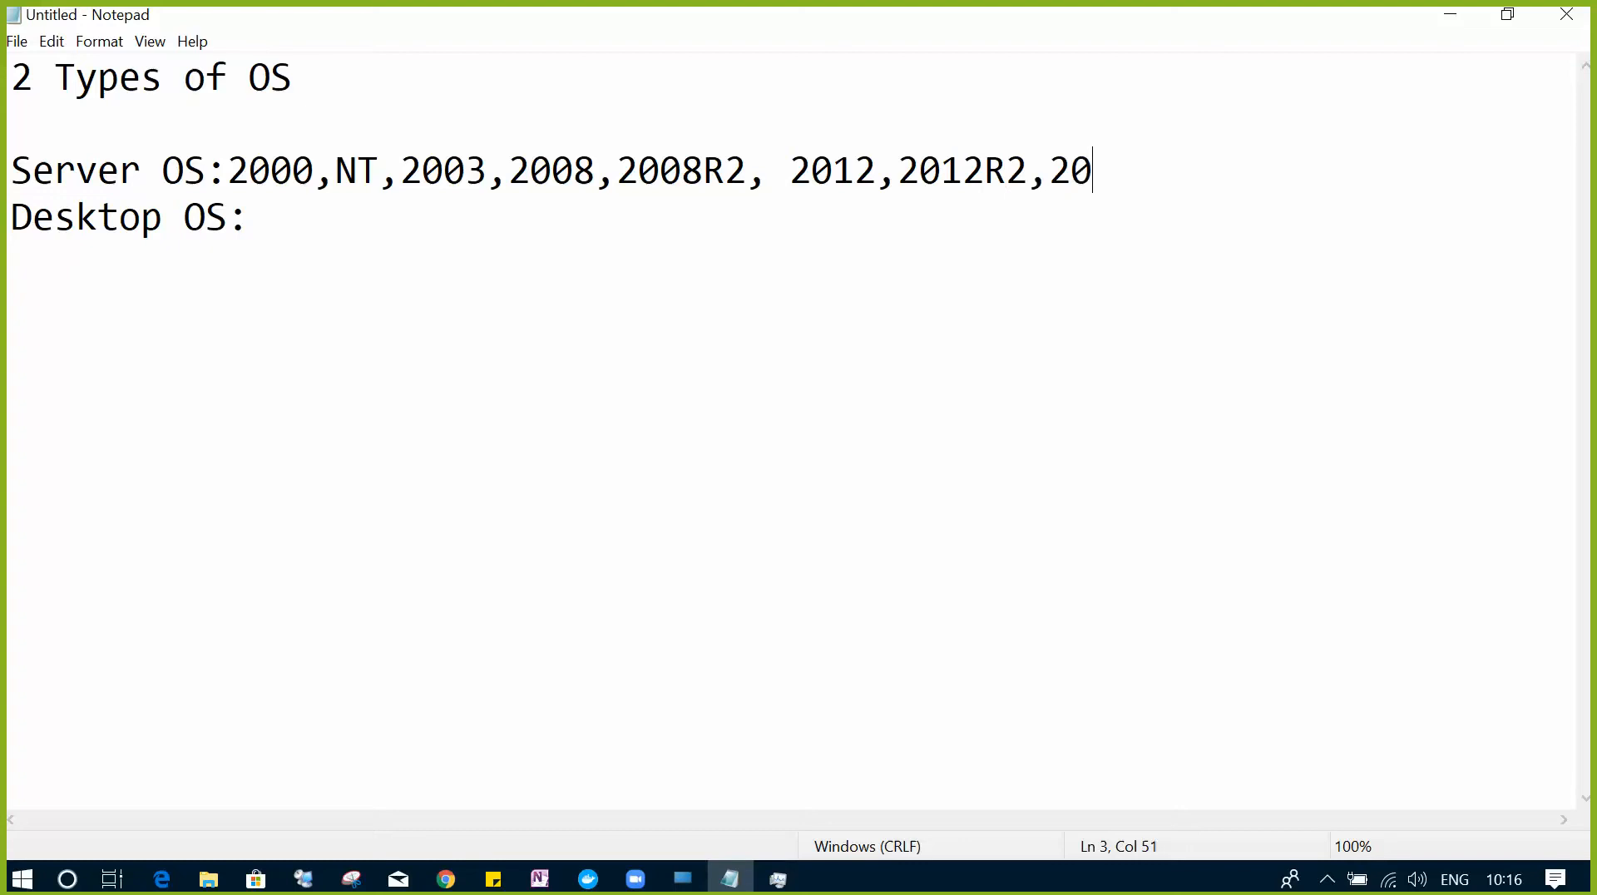
pyautogui.write('16,2019')
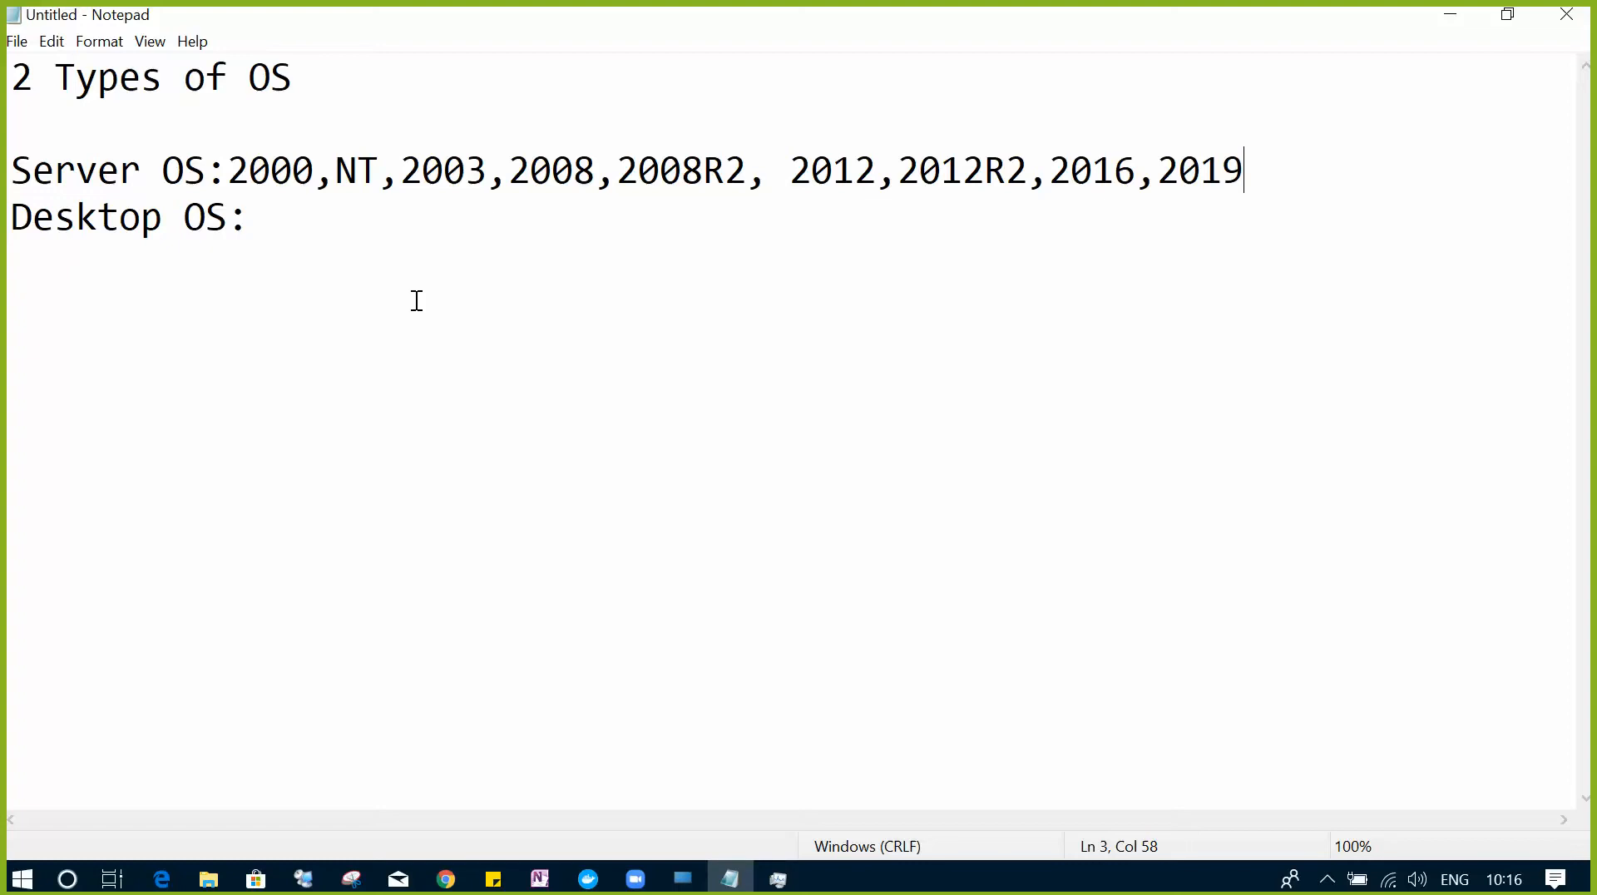
# - Type 'XP, Vista, W7, W8, W10' after the Desktop OS: label
pyautogui.click(299, 225)
pyautogui.write('XP, Vista')
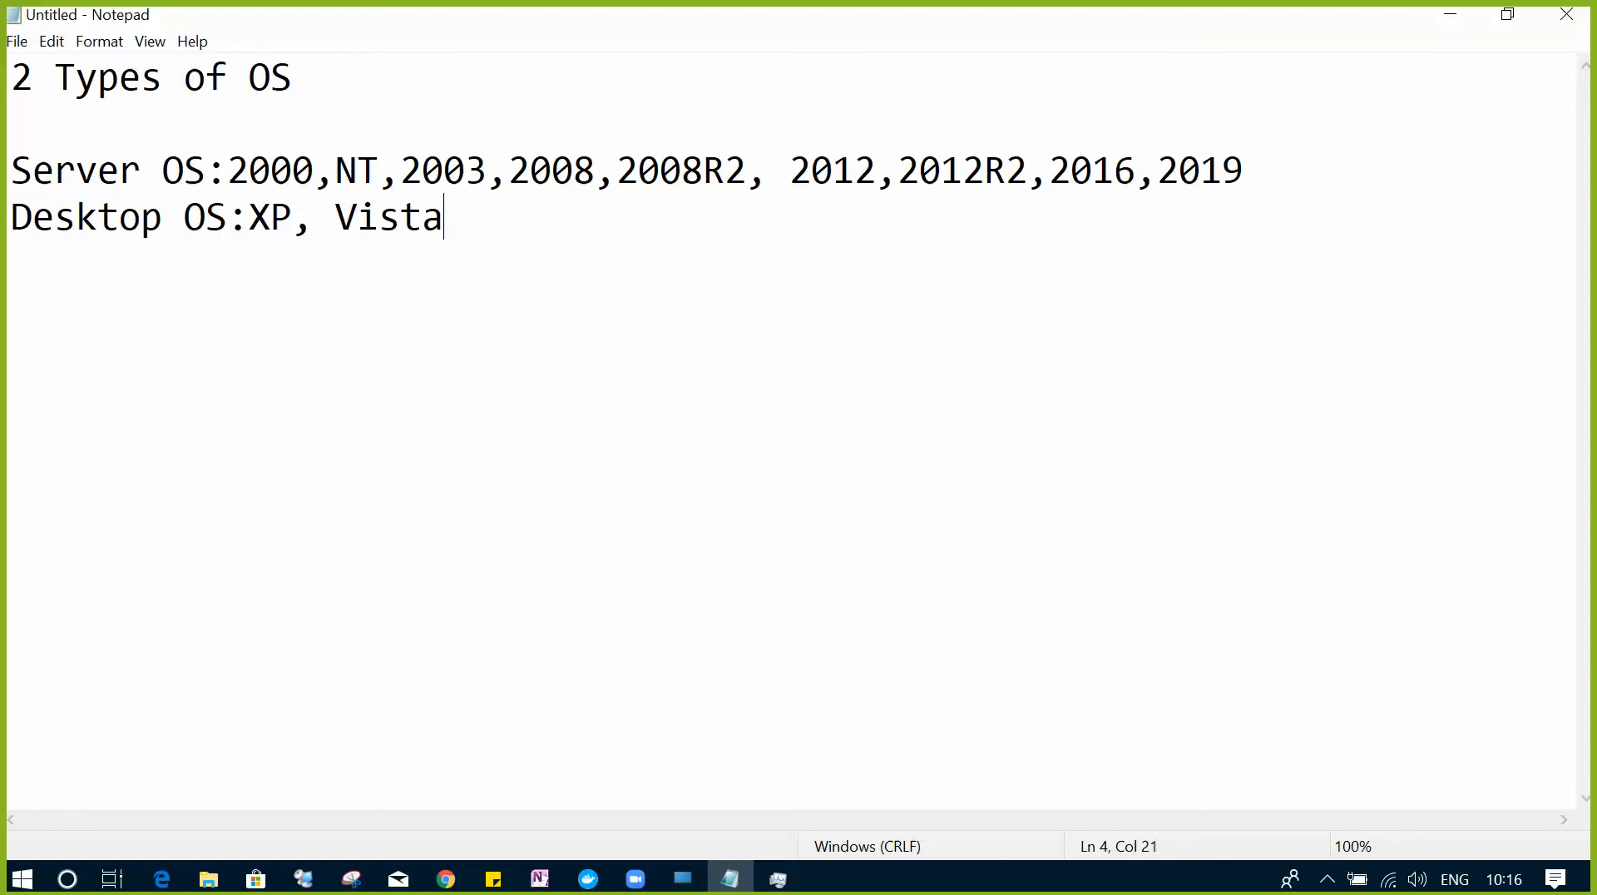
pyautogui.write(', W7, W8, ')
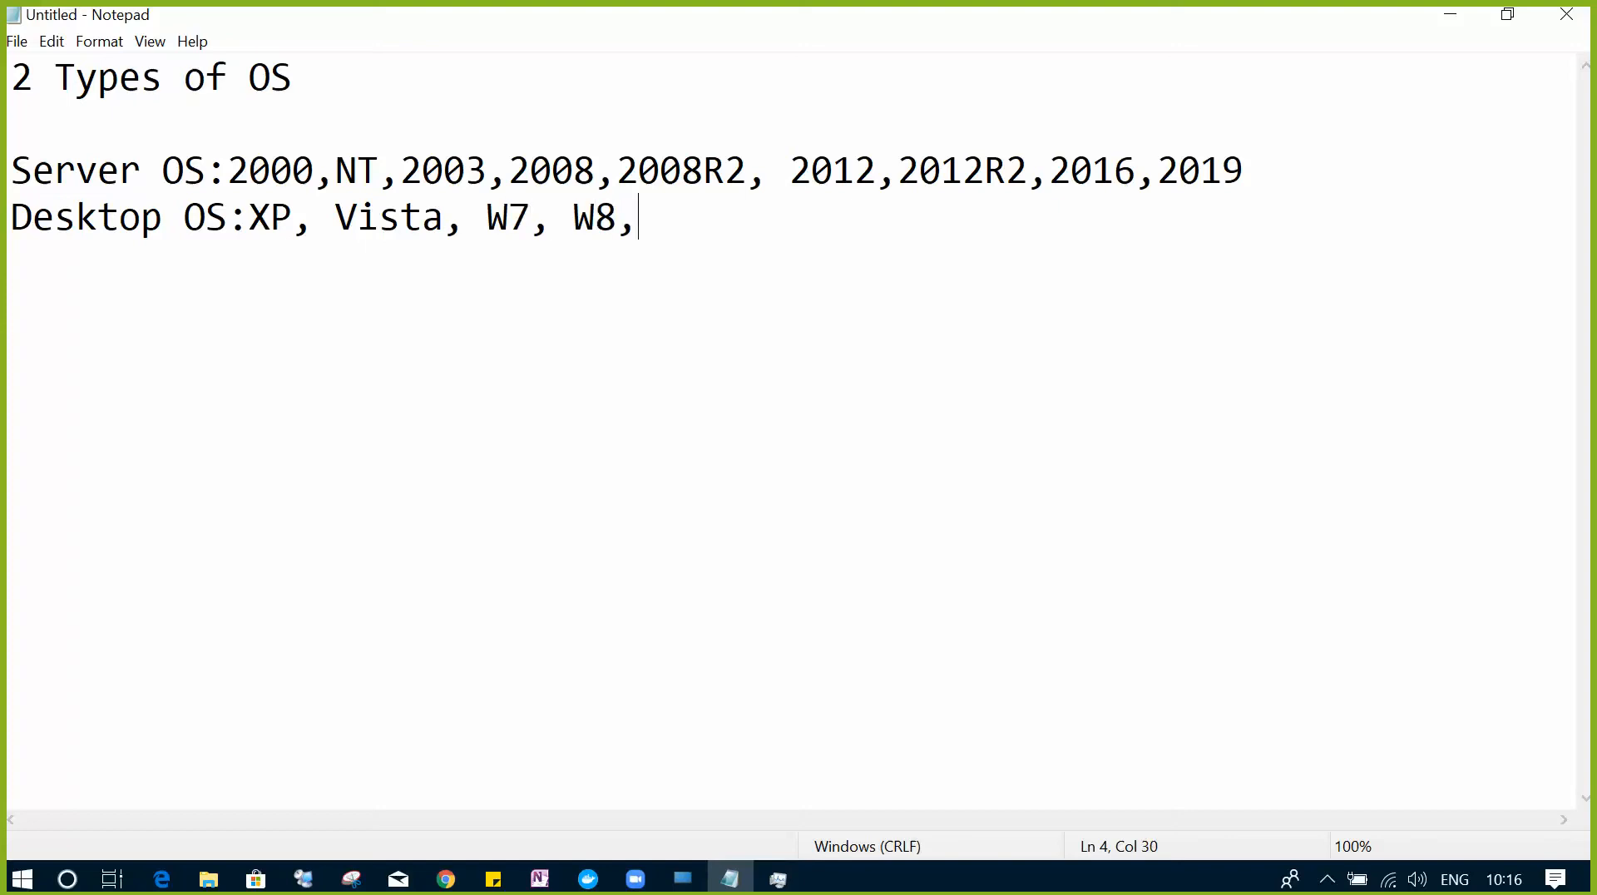
pyautogui.write('W10')
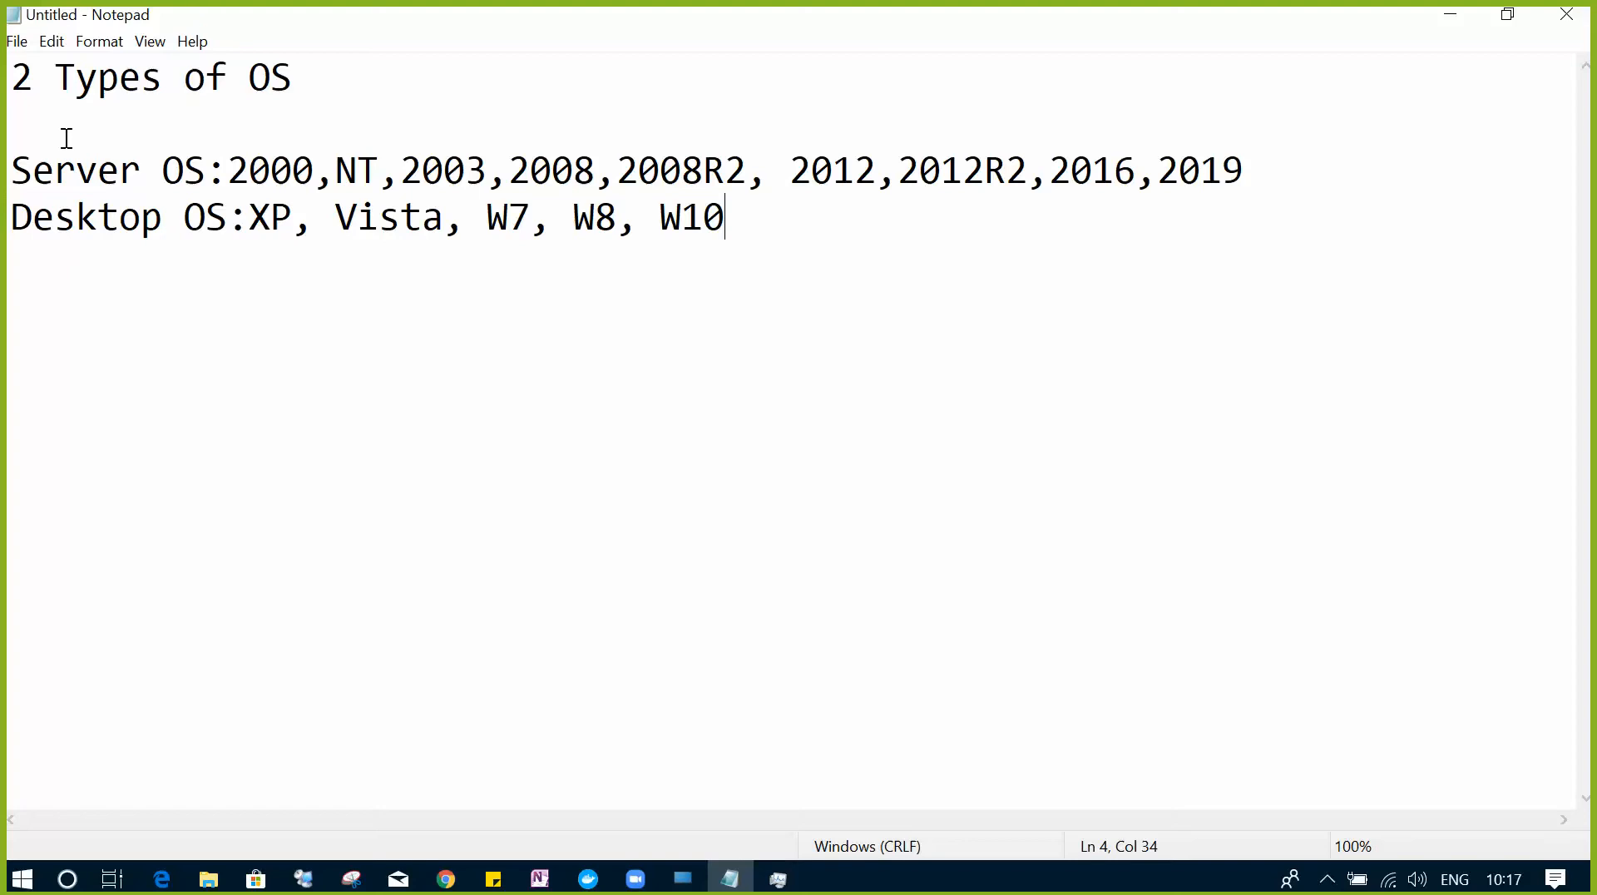
pyautogui.click(78, 171)
pyautogui.moveTo(84, 221); pyautogui.dragTo(90, 220)
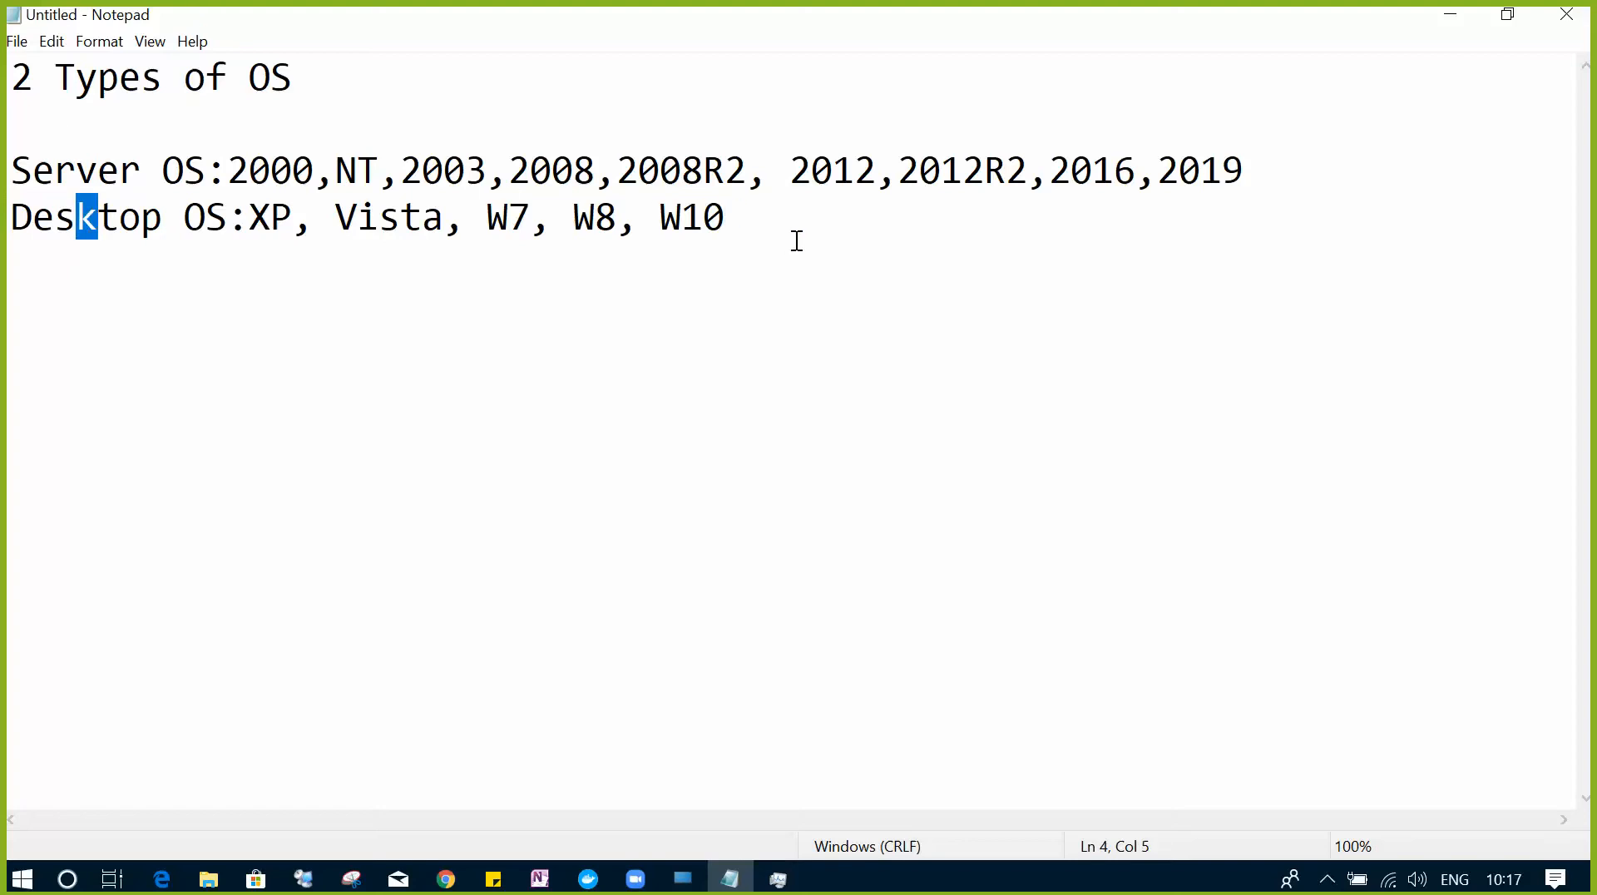
pyautogui.moveTo(727, 218); pyautogui.dragTo(5, 185)
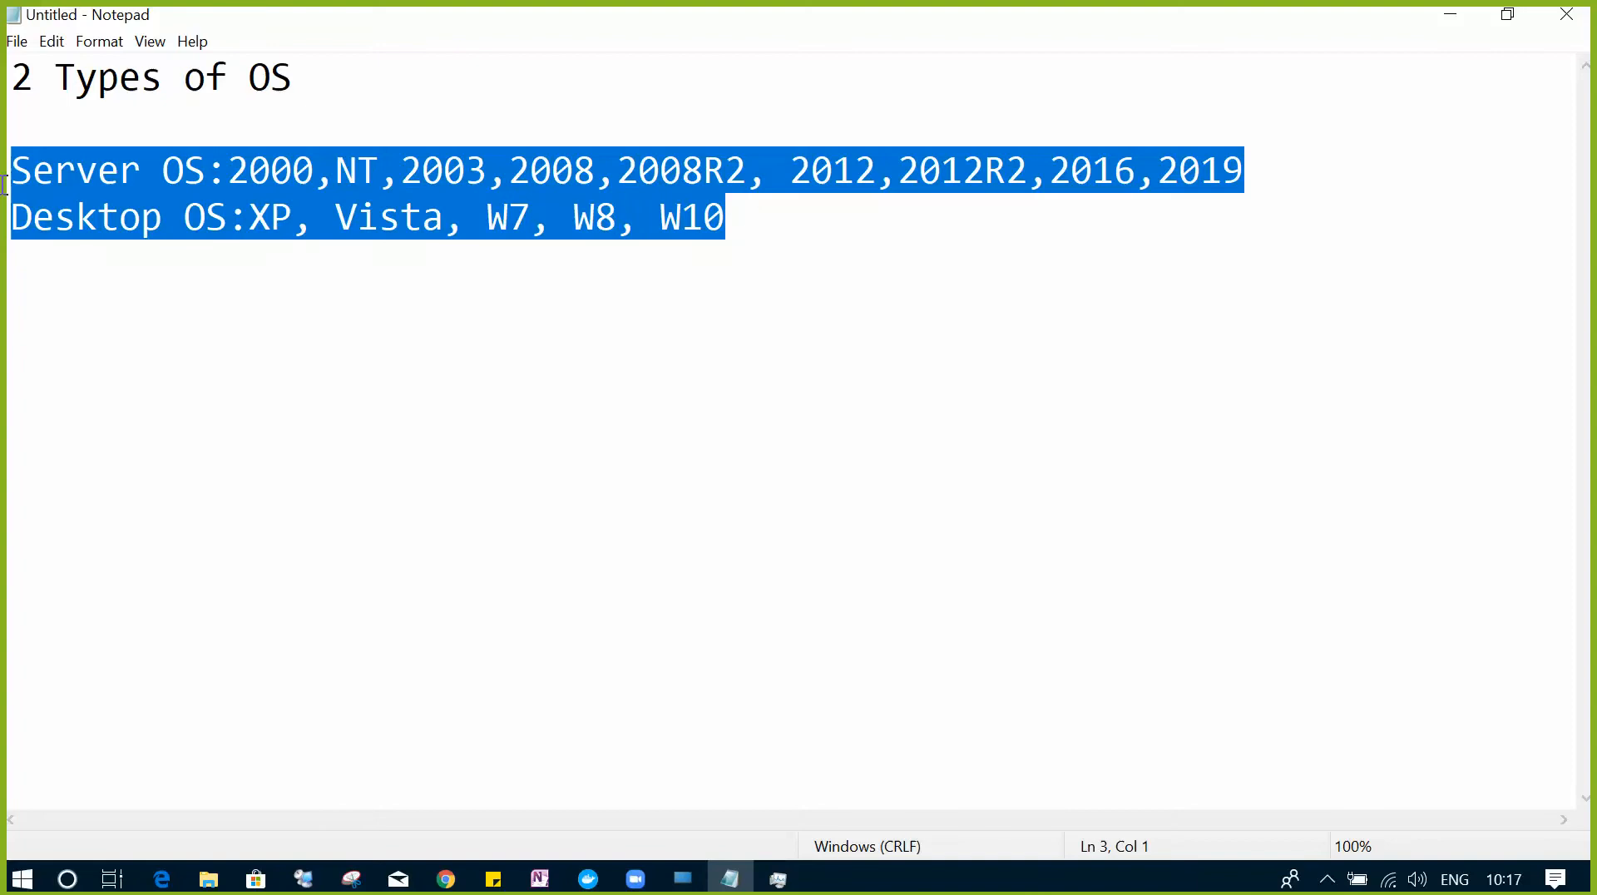
pyautogui.click(766, 235)
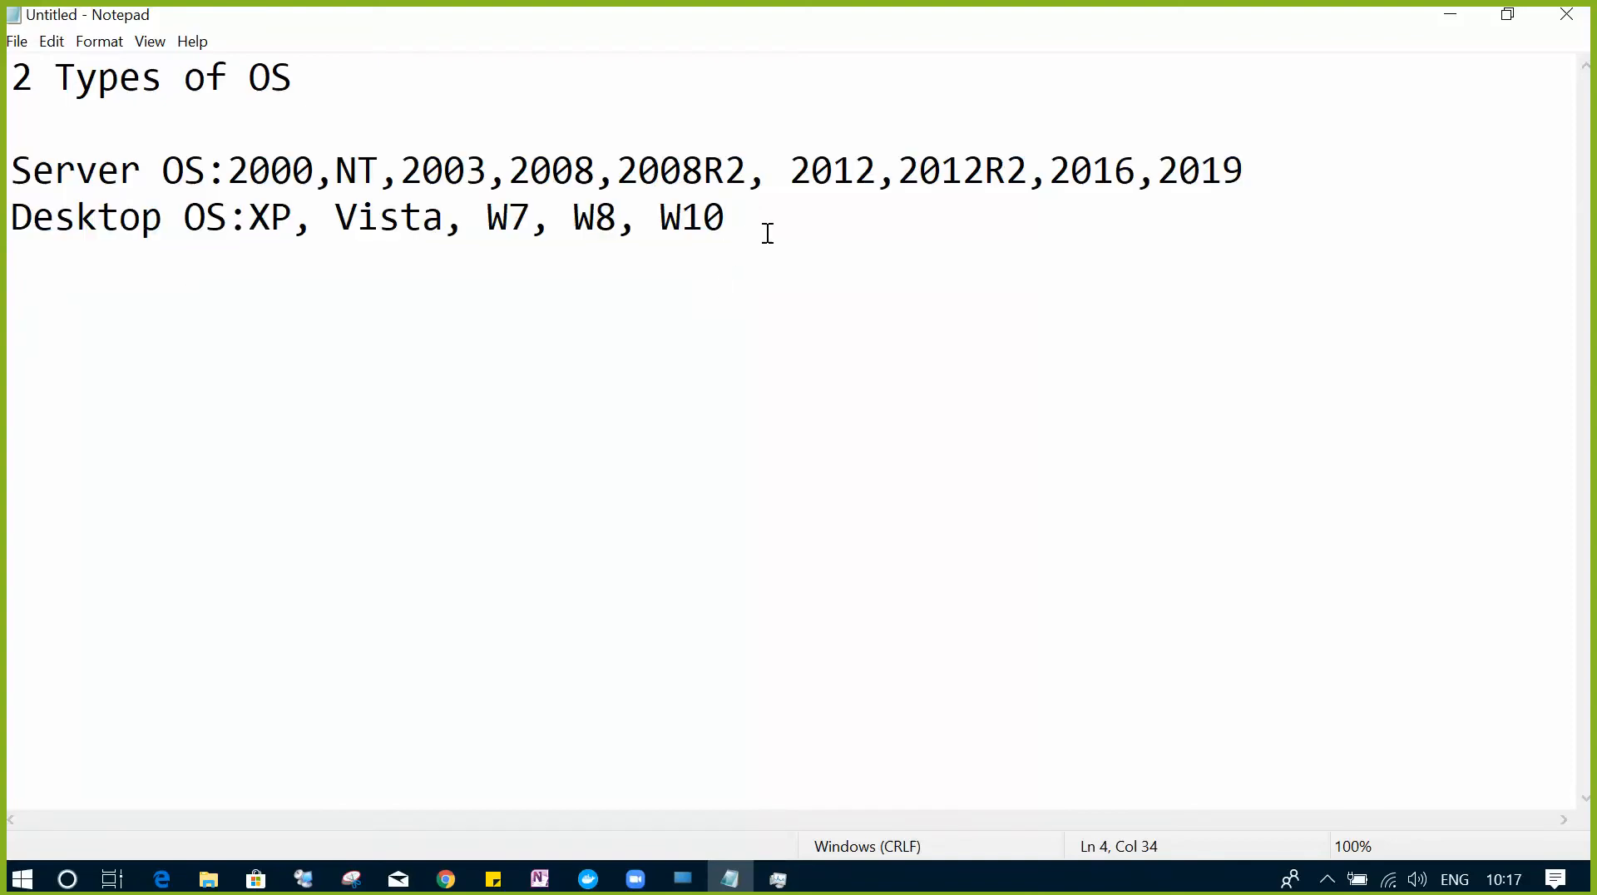
pyautogui.moveTo(226, 170); pyautogui.dragTo(638, 177)
pyautogui.moveTo(249, 220); pyautogui.dragTo(730, 242)
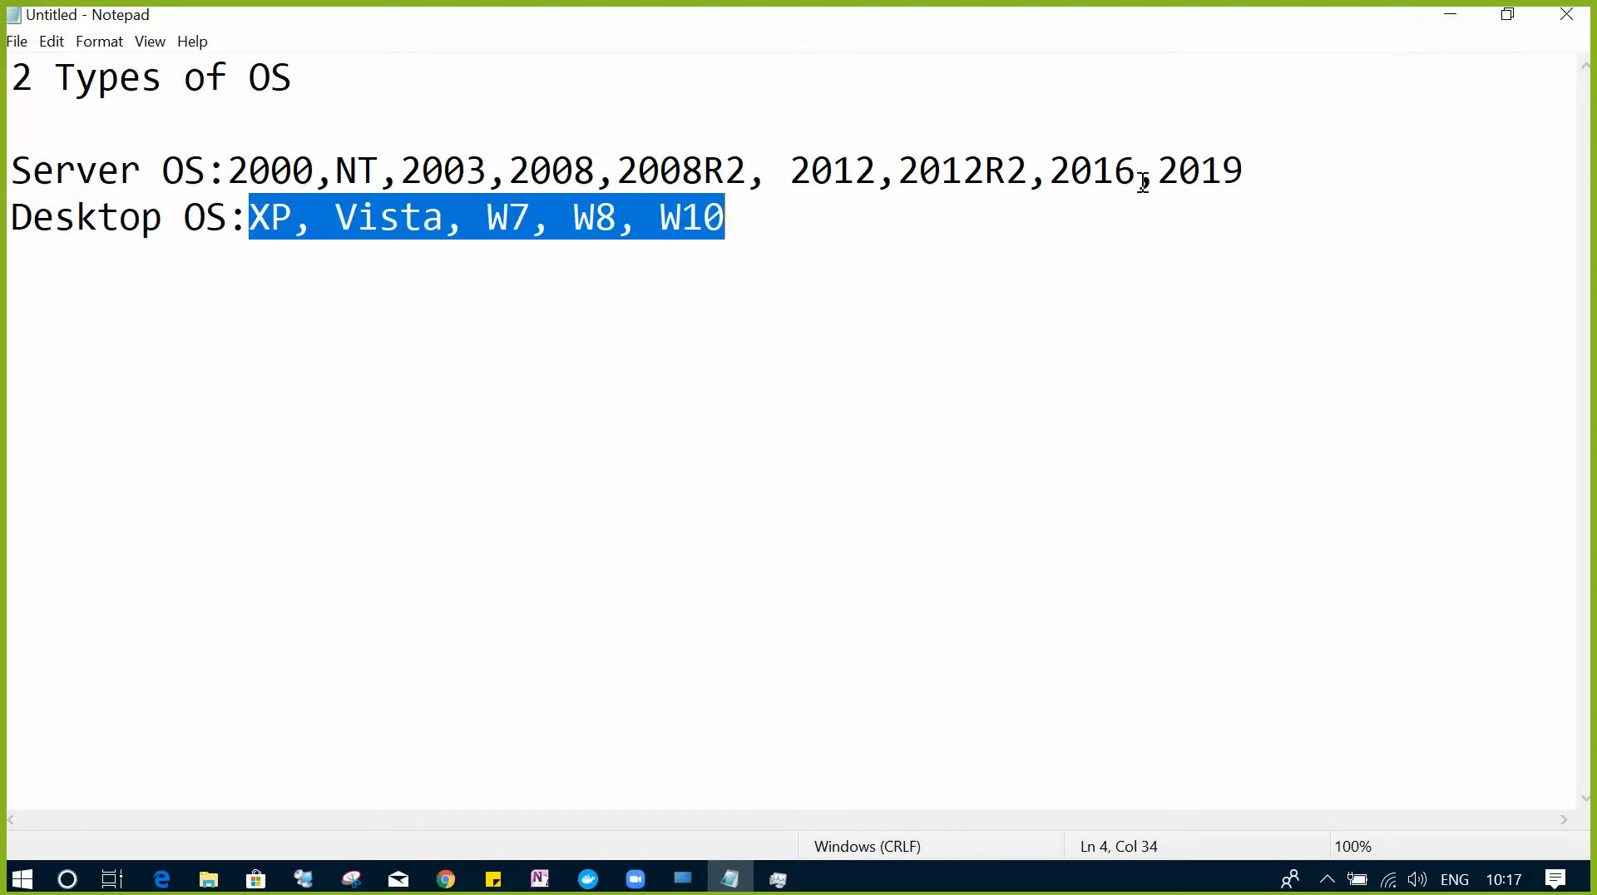
pyautogui.moveTo(898, 171); pyautogui.dragTo(1037, 171)
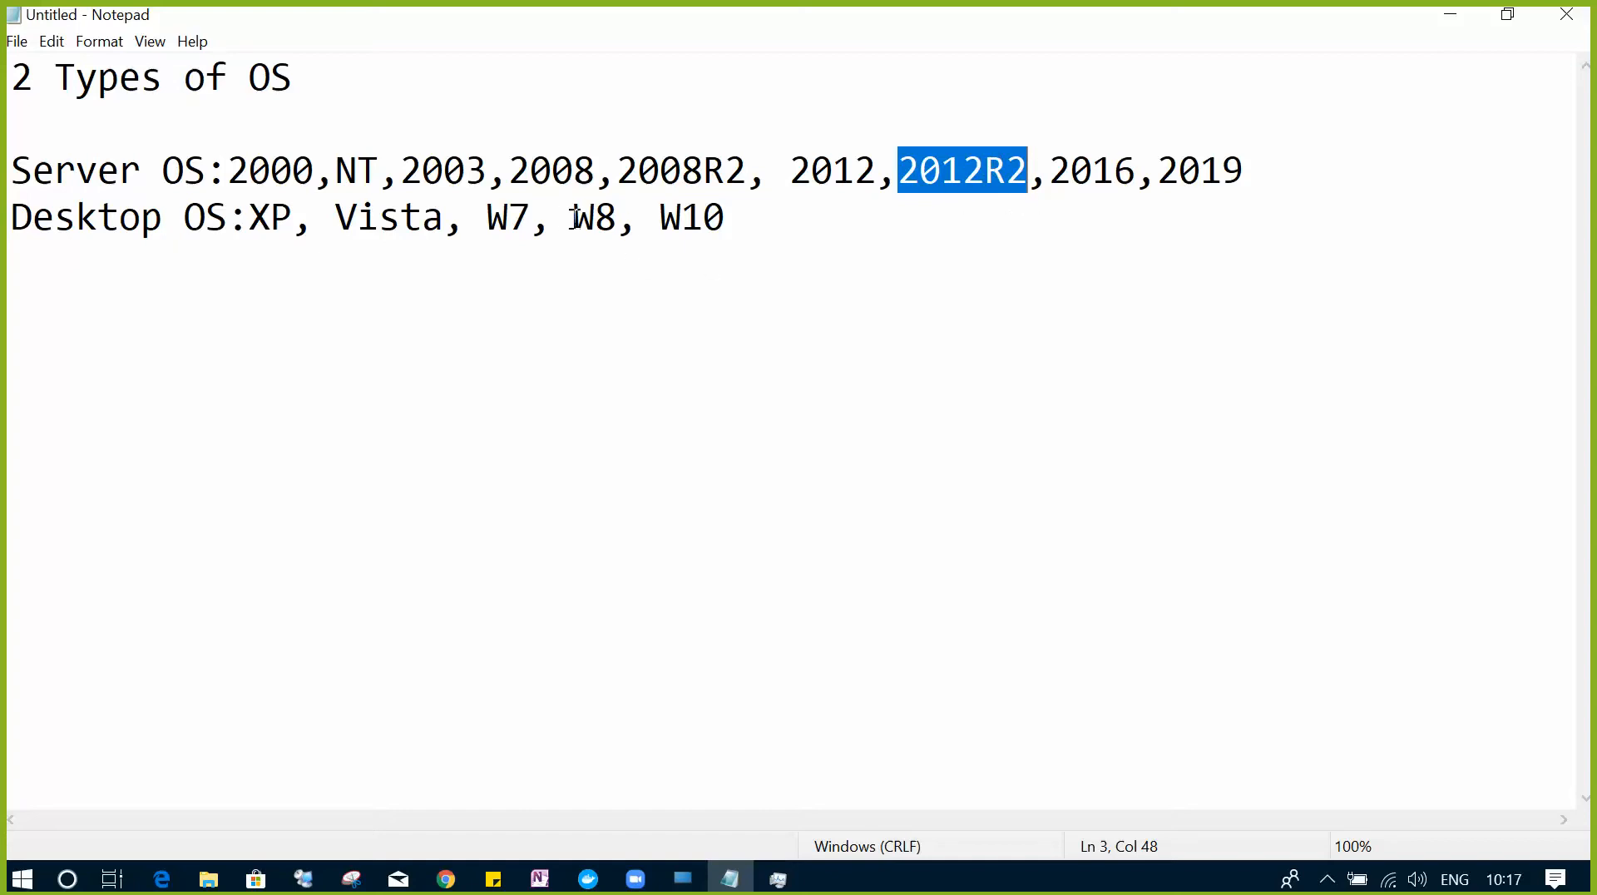
pyautogui.moveTo(576, 218); pyautogui.dragTo(752, 216)
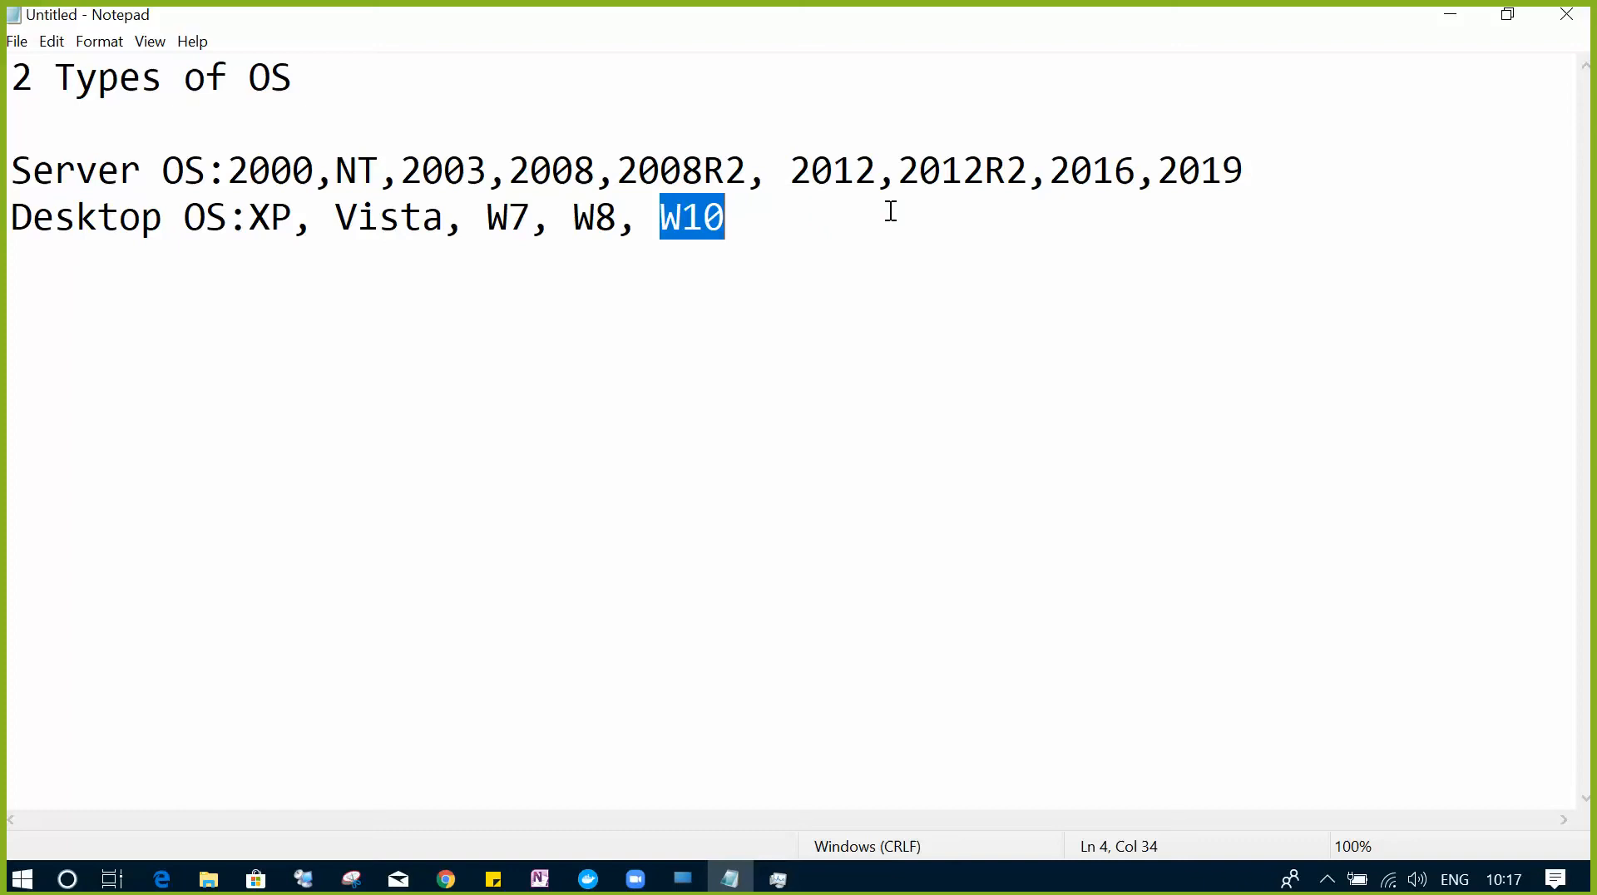
pyautogui.moveTo(16, 170); pyautogui.dragTo(203, 170)
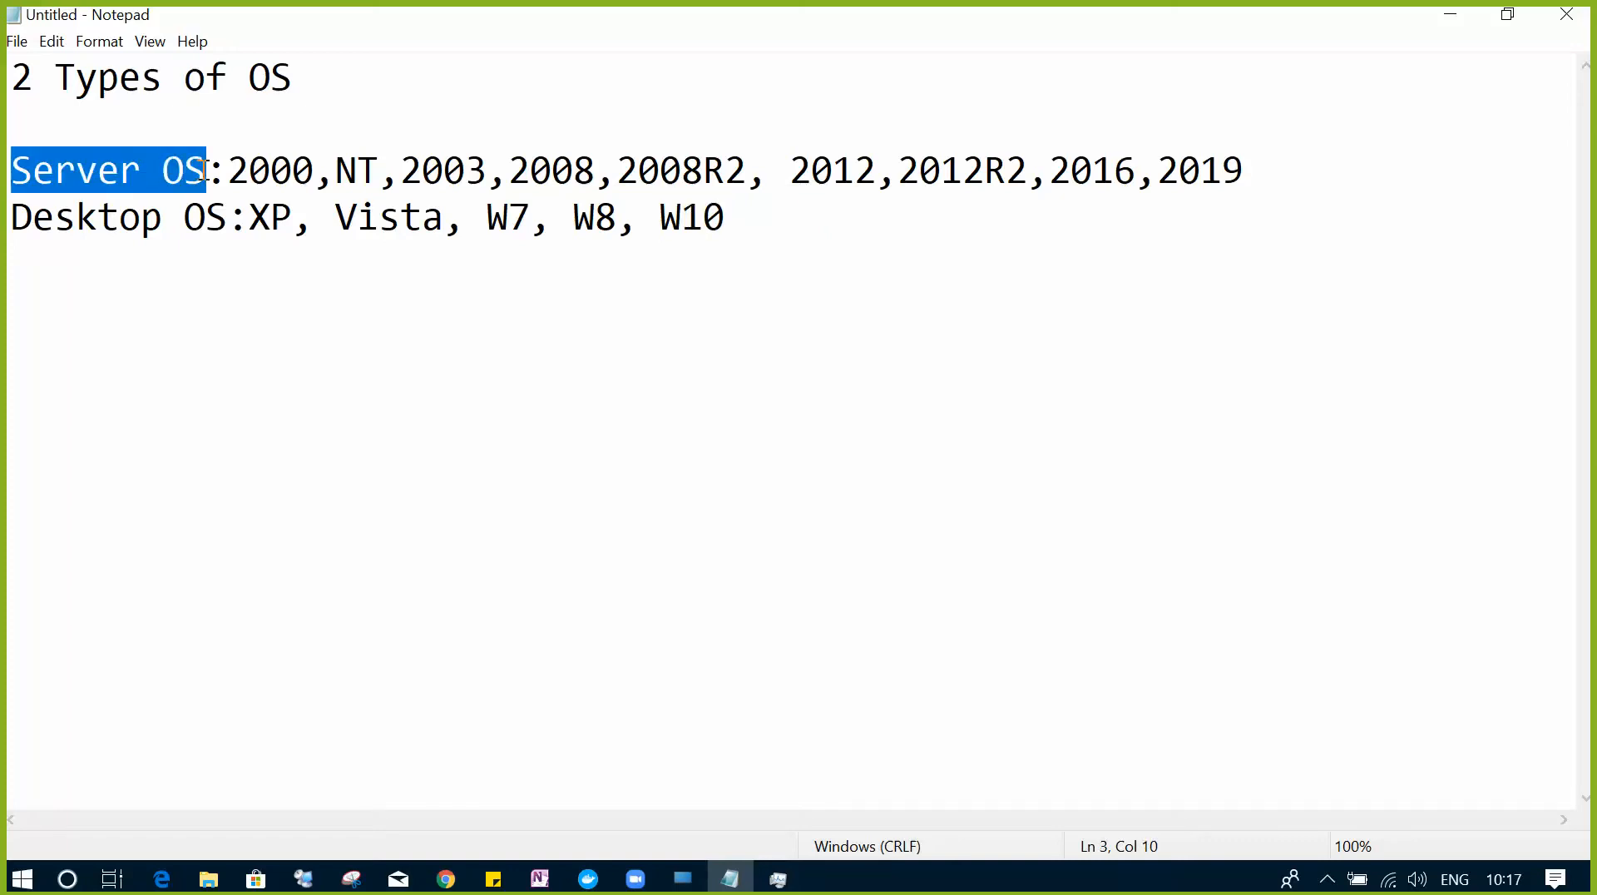
pyautogui.moveTo(12, 219); pyautogui.dragTo(233, 218)
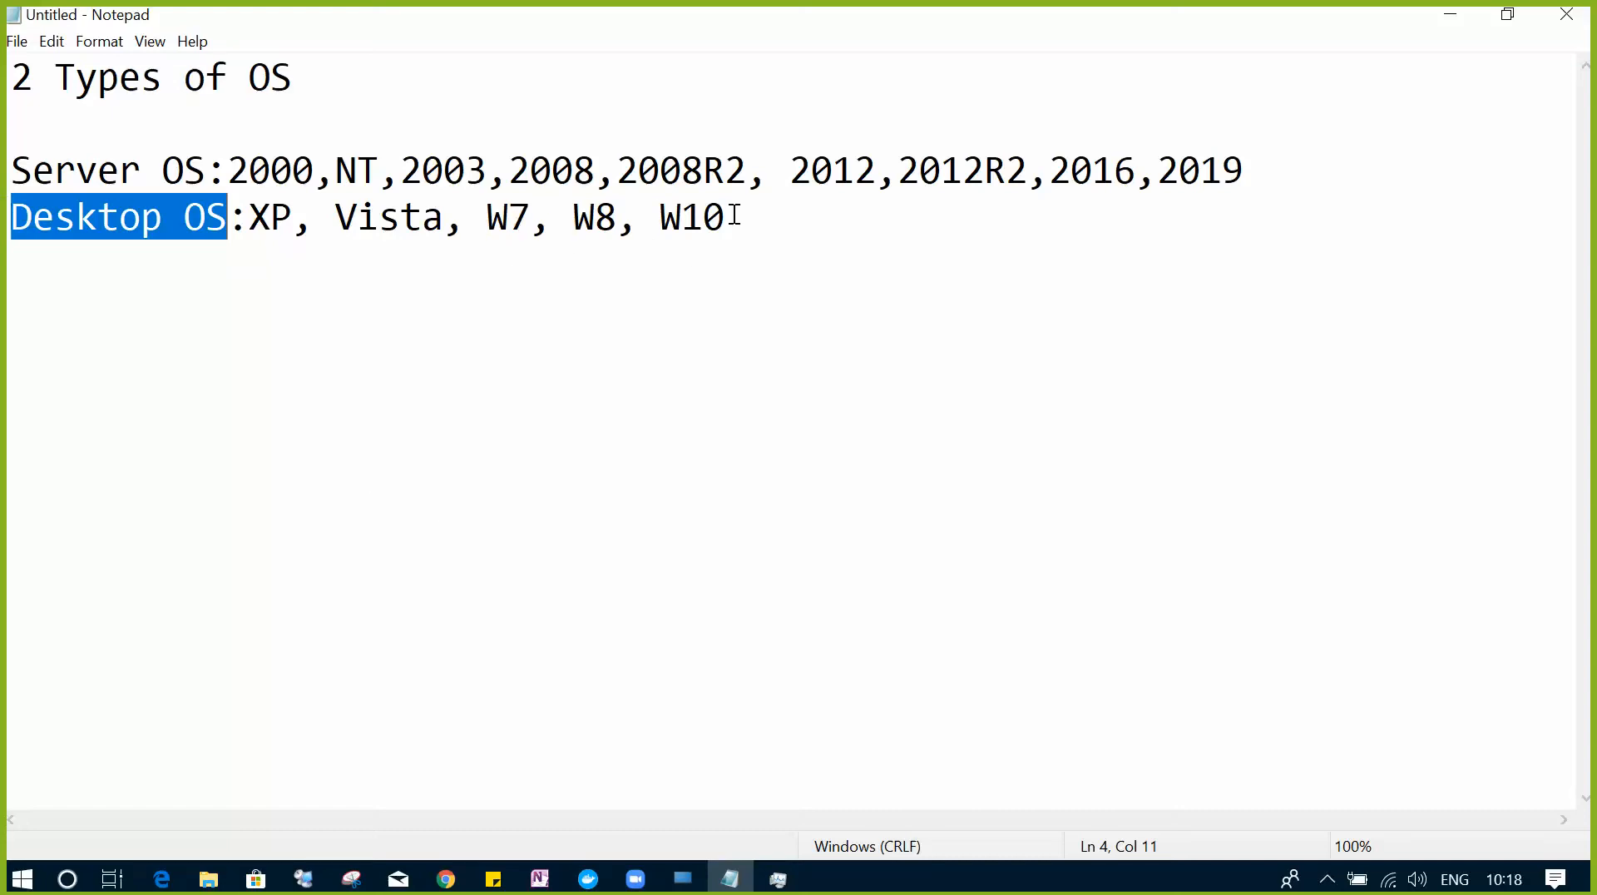
pyautogui.moveTo(728, 216); pyautogui.dragTo(249, 219)
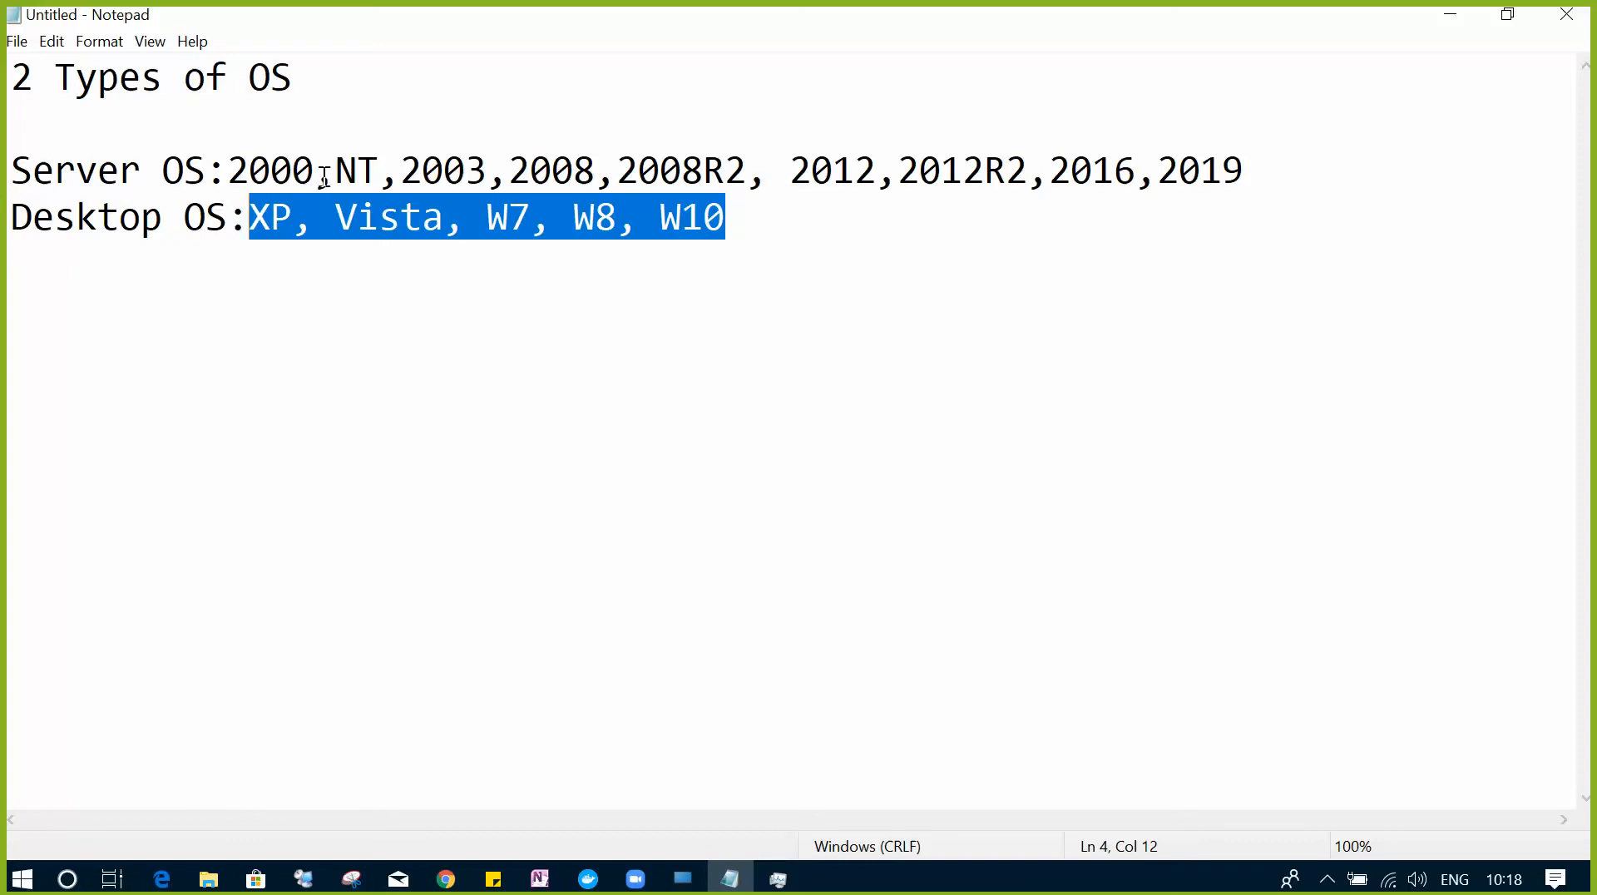
pyautogui.moveTo(12, 172); pyautogui.dragTo(206, 171)
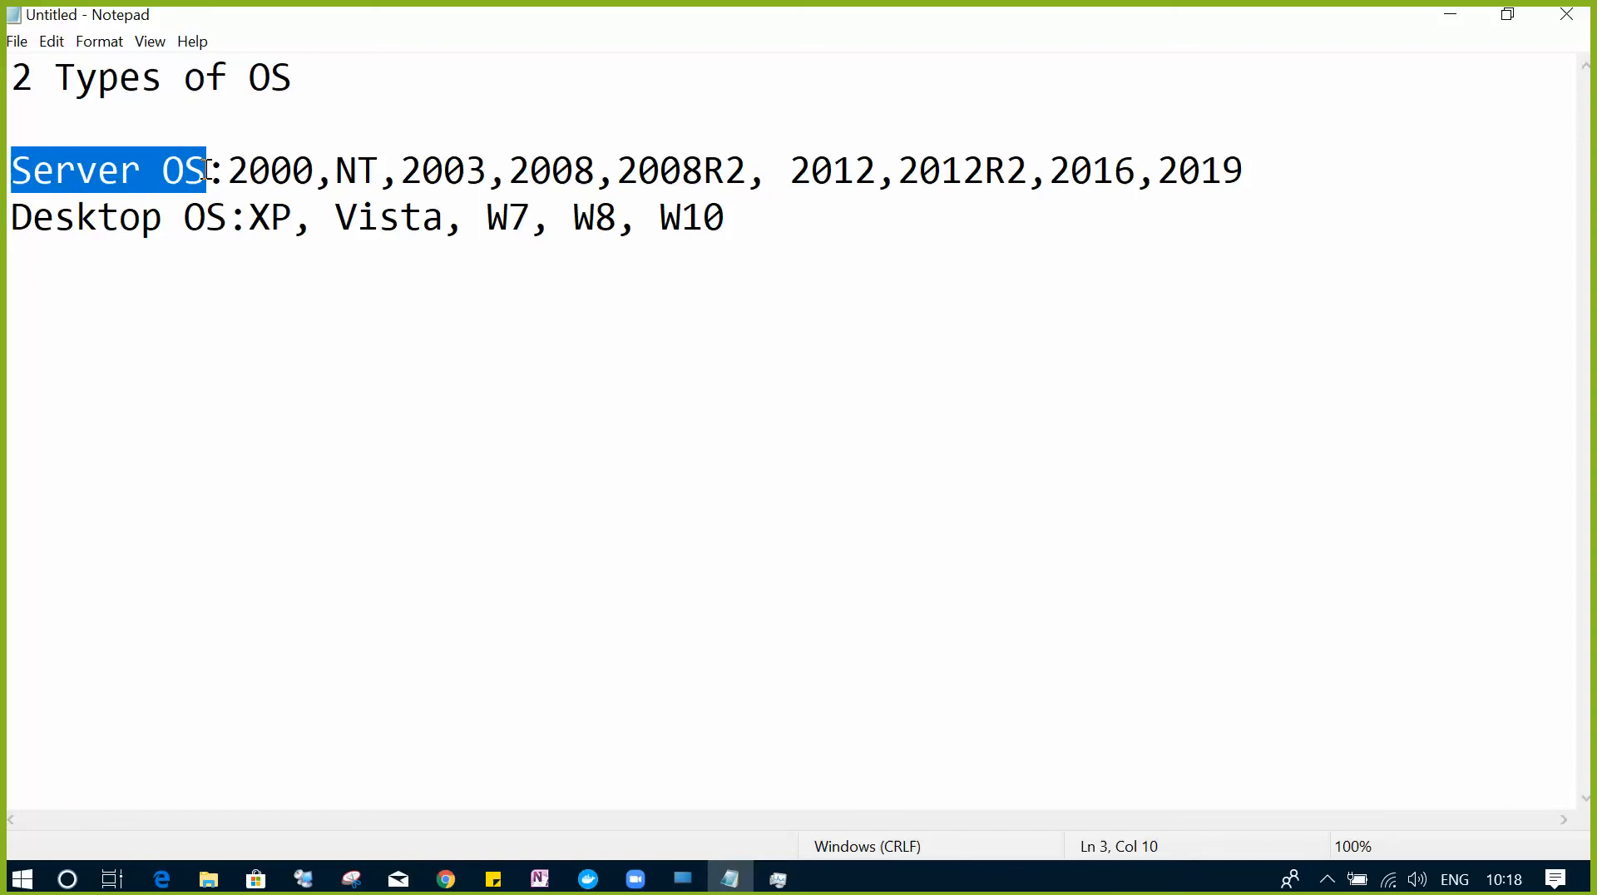
pyautogui.moveTo(595, 171); pyautogui.dragTo(1247, 189)
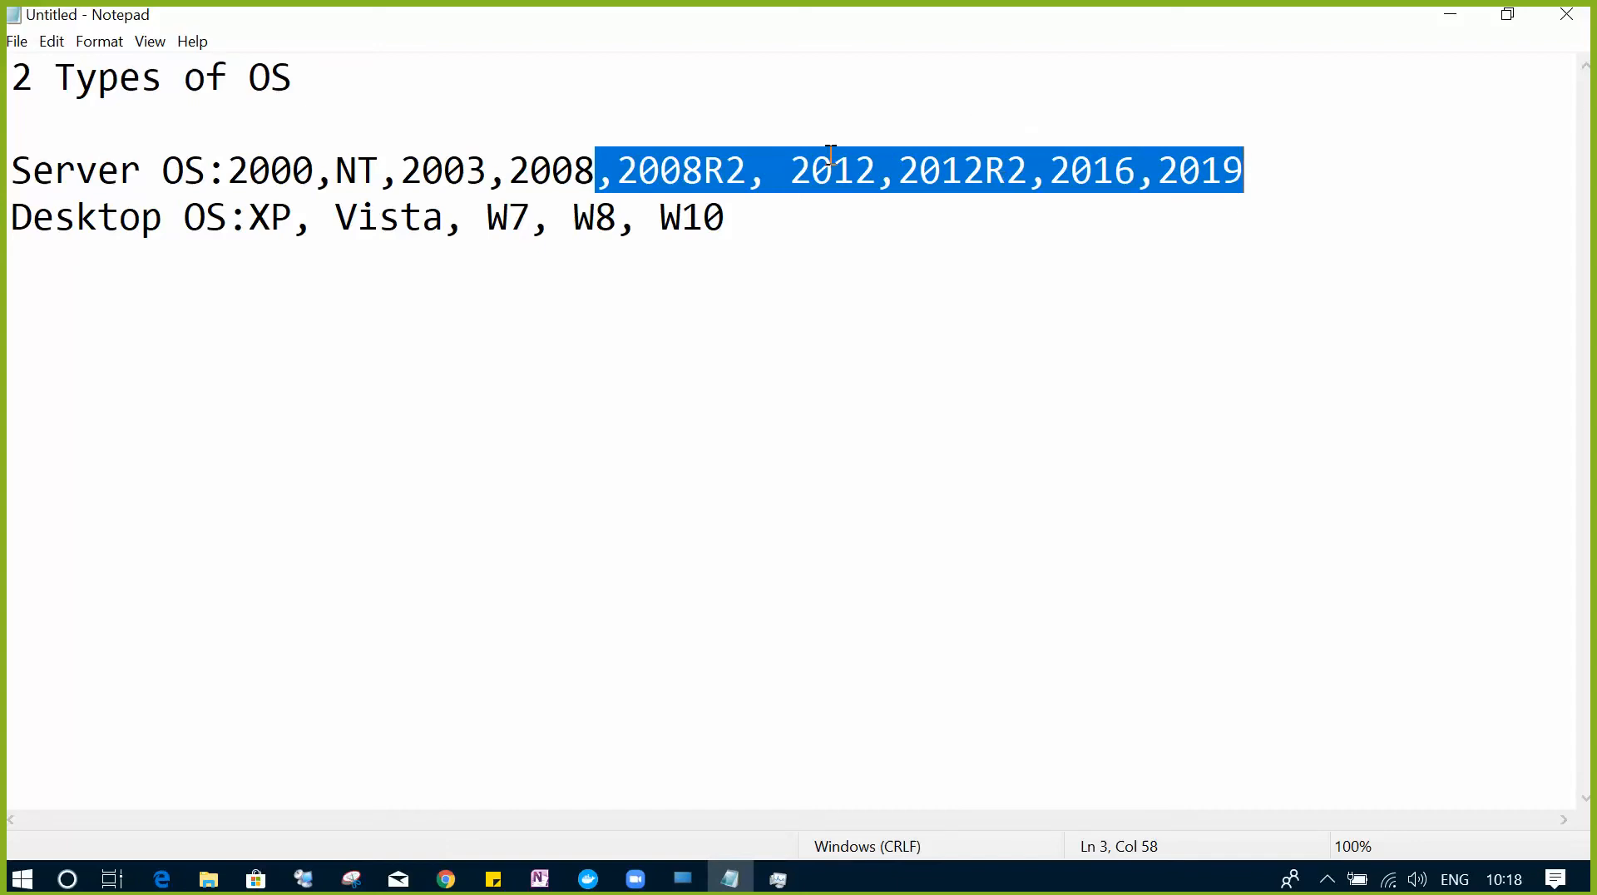
pyautogui.click(1264, 167)
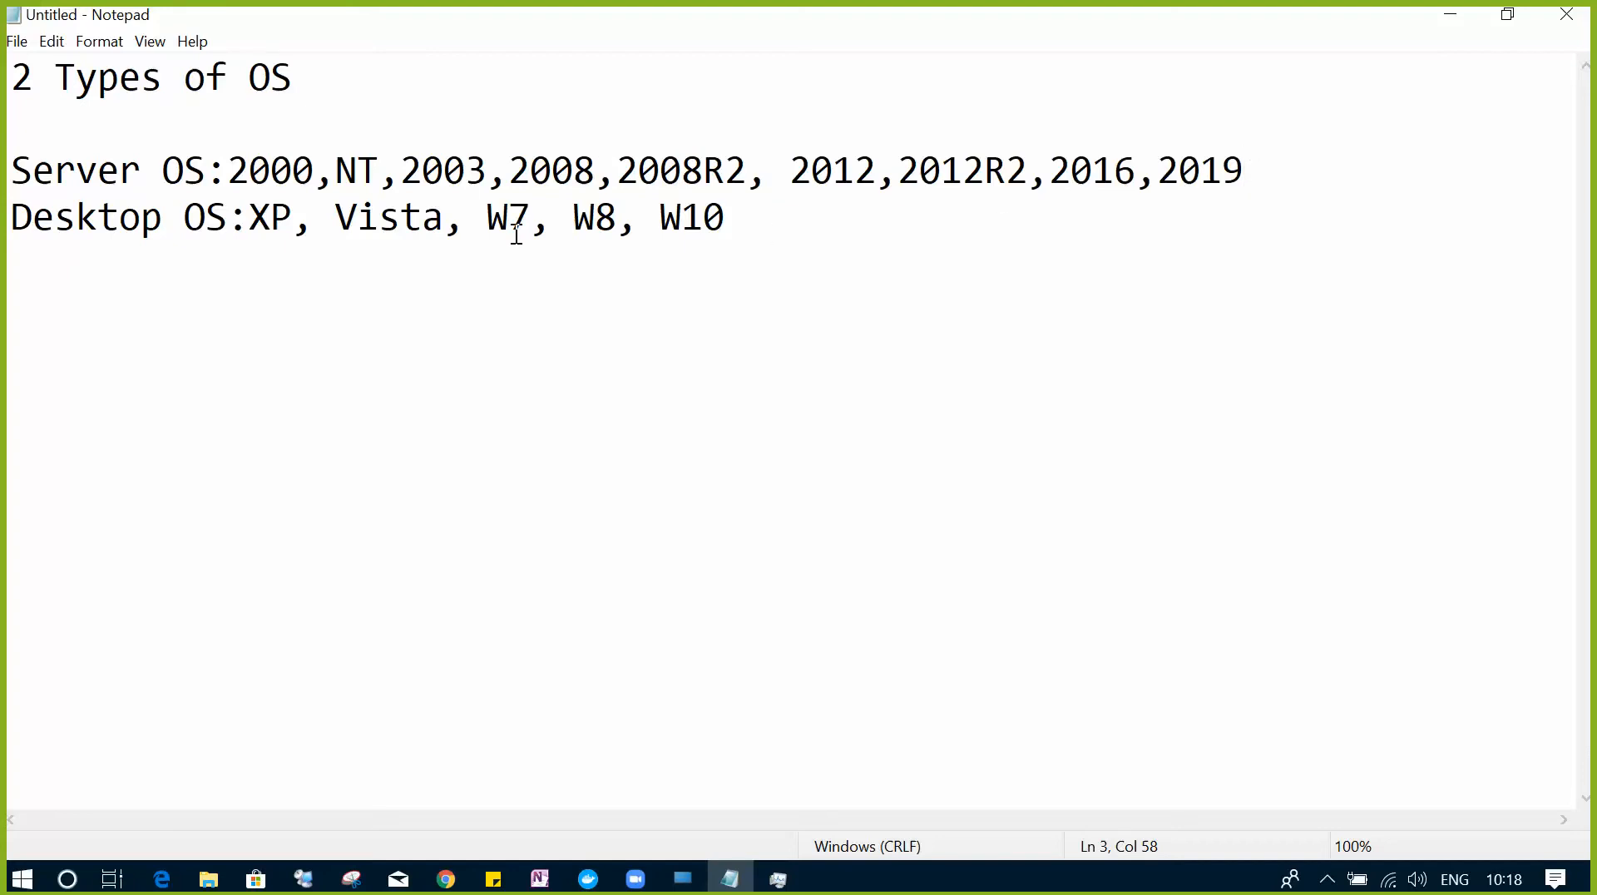
pyautogui.moveTo(12, 166); pyautogui.dragTo(208, 167)
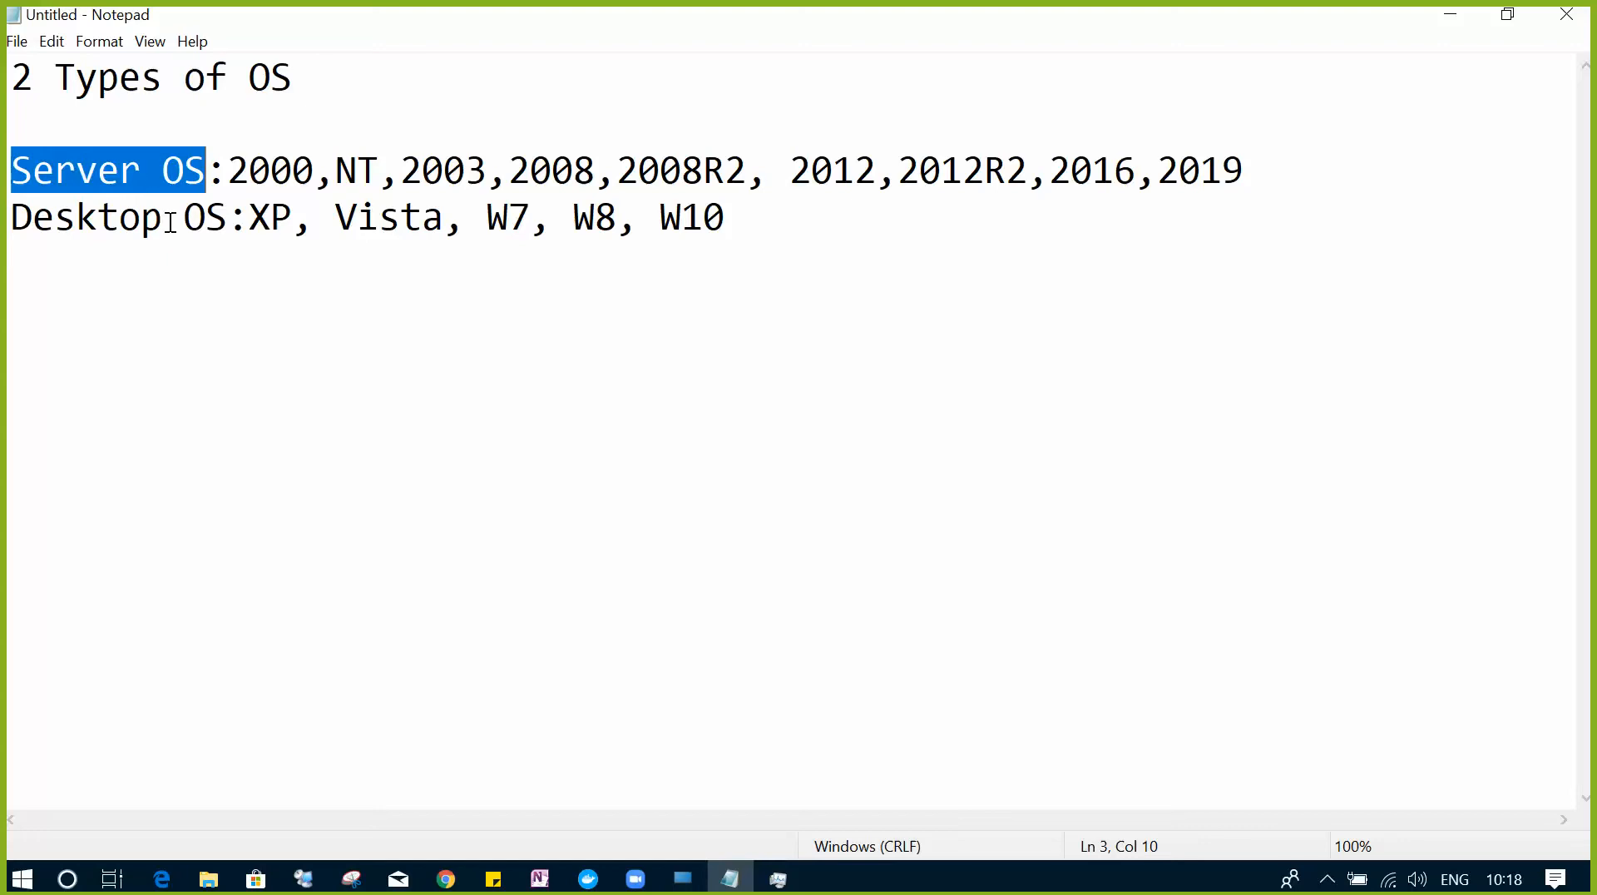
pyautogui.moveTo(231, 218); pyautogui.dragTo(3, 223)
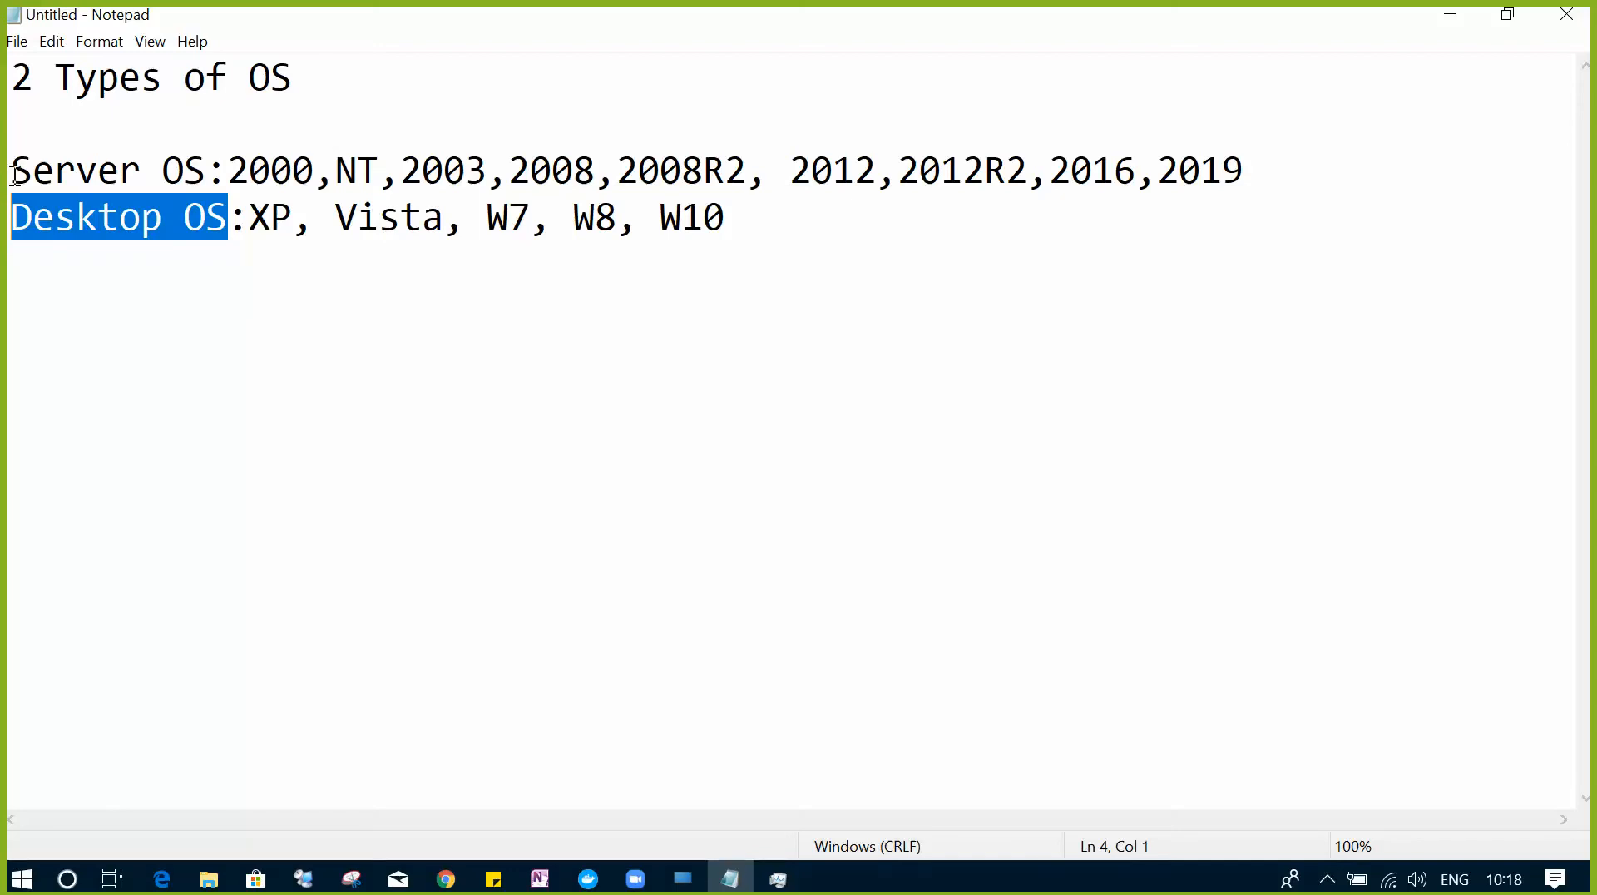
pyautogui.moveTo(12, 170); pyautogui.dragTo(249, 171)
pyautogui.moveTo(12, 217); pyautogui.dragTo(206, 217)
pyautogui.moveTo(12, 170); pyautogui.dragTo(227, 171)
pyautogui.moveTo(12, 218); pyautogui.dragTo(187, 235)
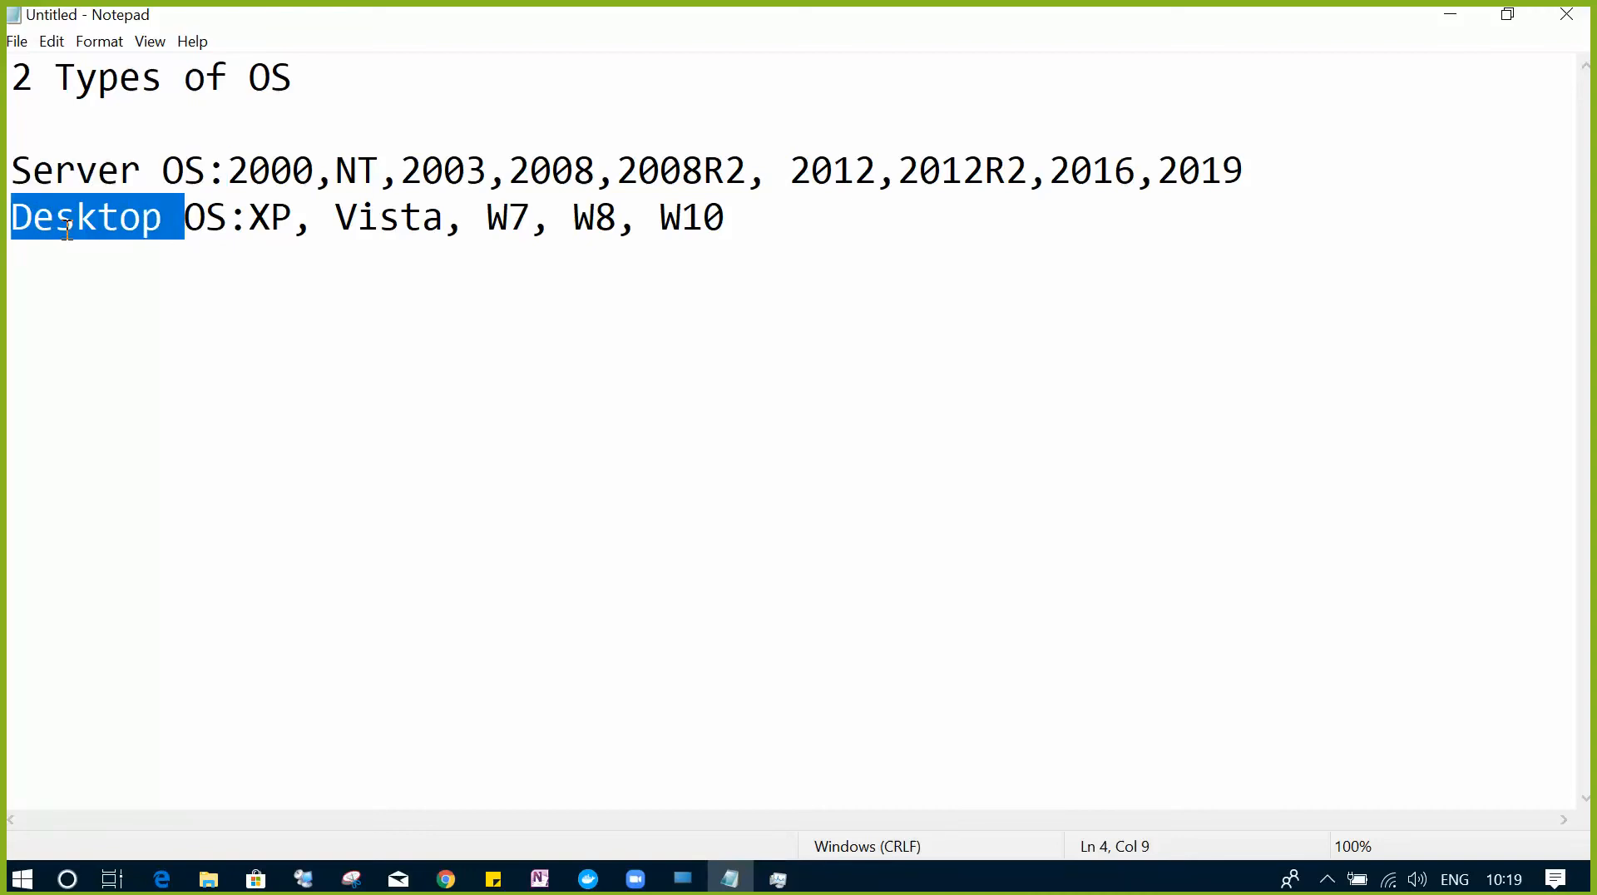
pyautogui.moveTo(11, 170); pyautogui.dragTo(236, 177)
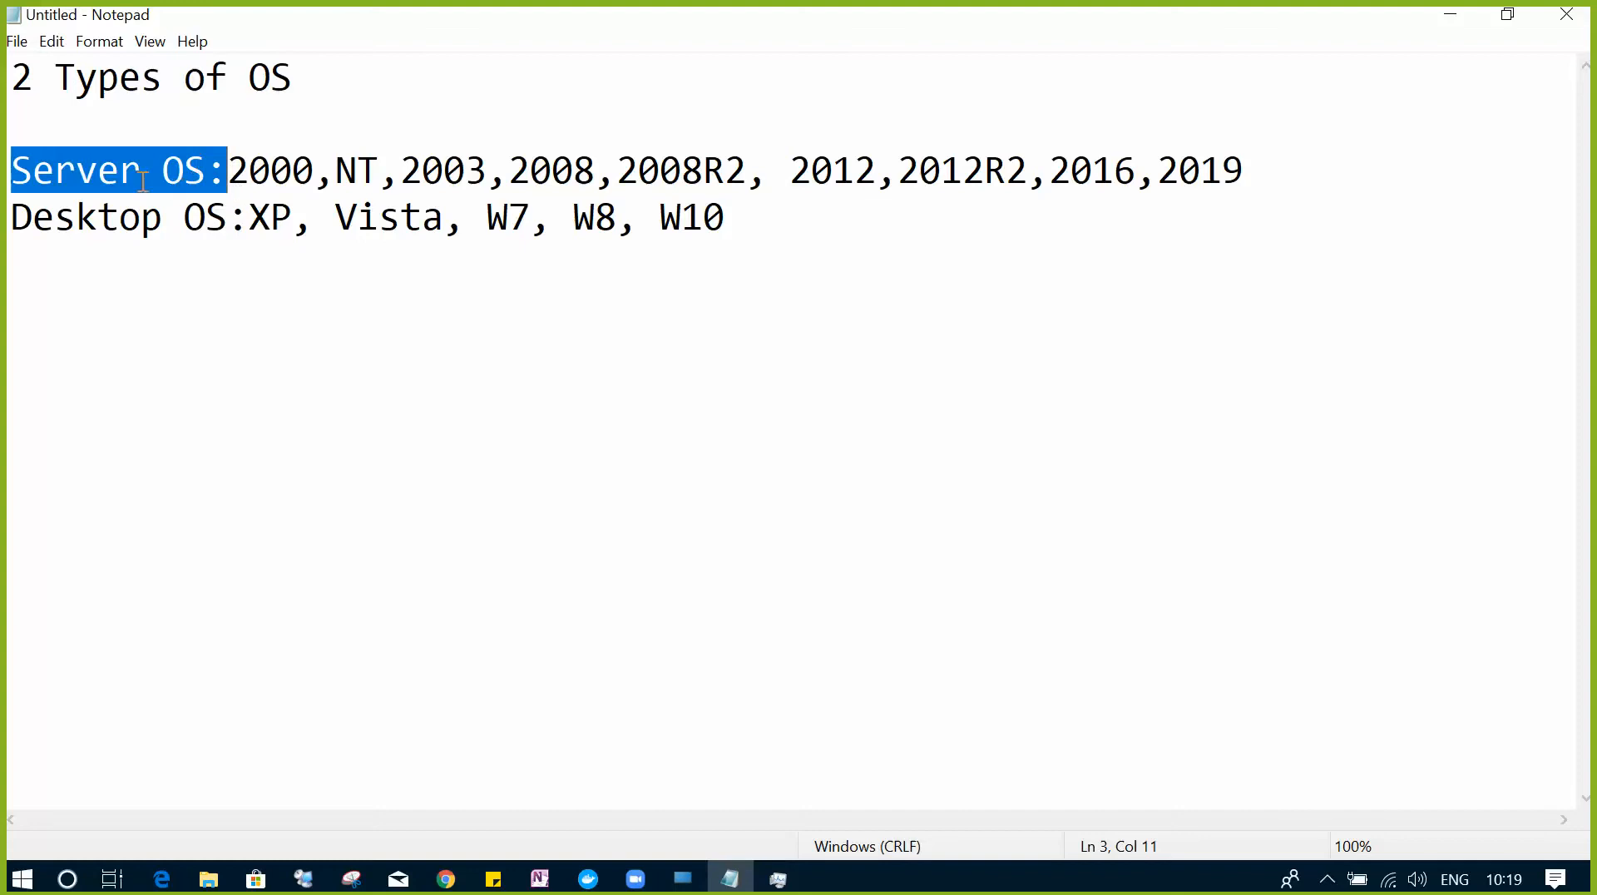
pyautogui.moveTo(14, 170); pyautogui.dragTo(208, 169)
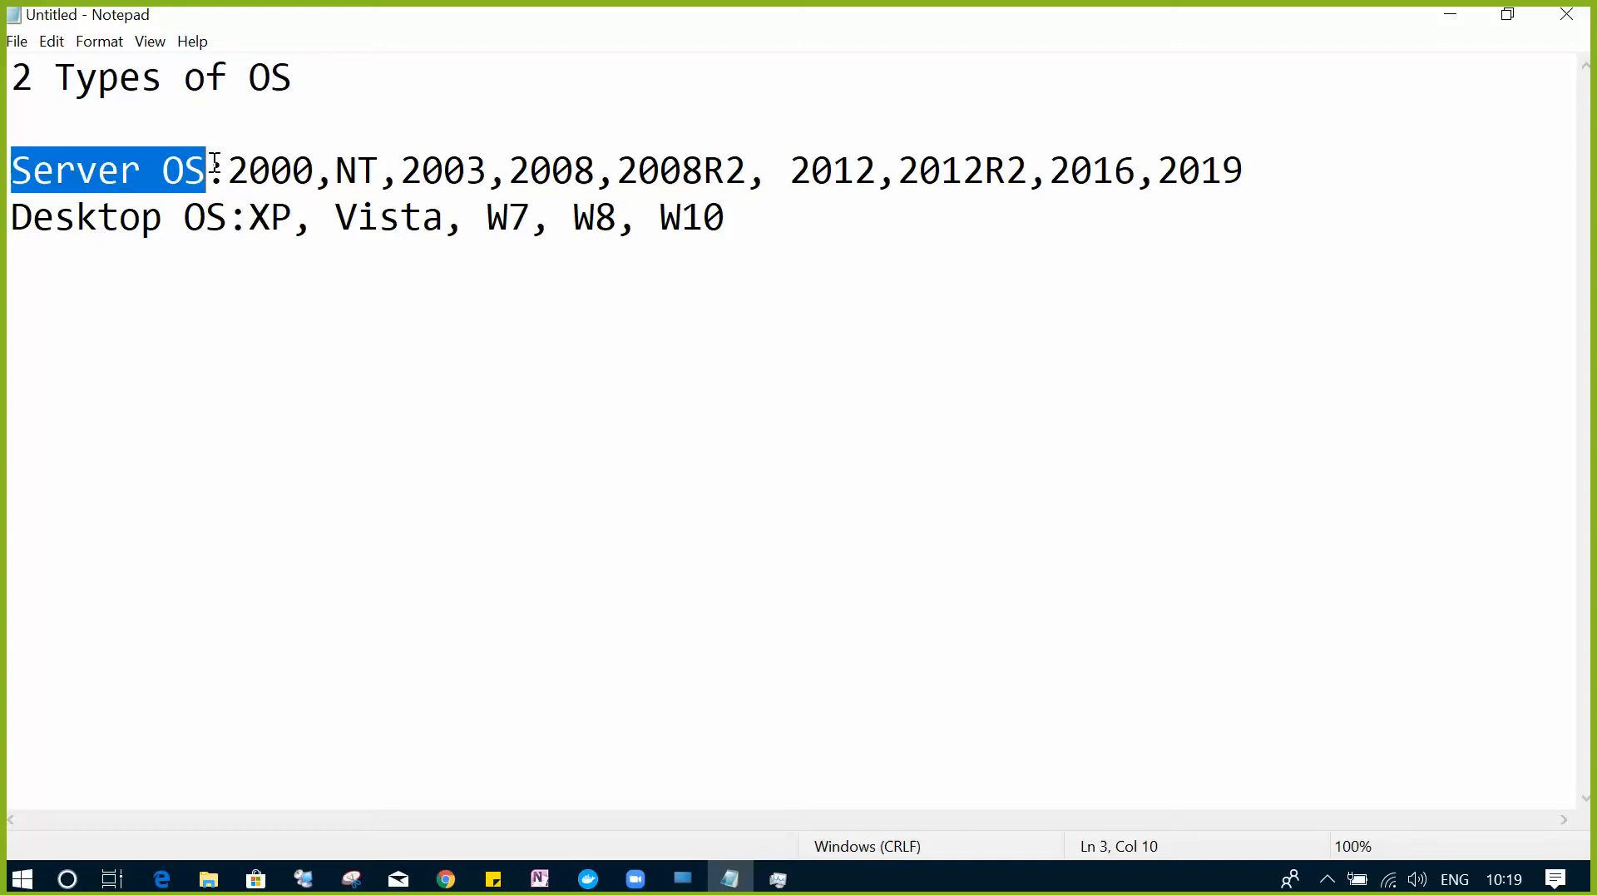
pyautogui.moveTo(165, 218); pyautogui.dragTo(6, 222)
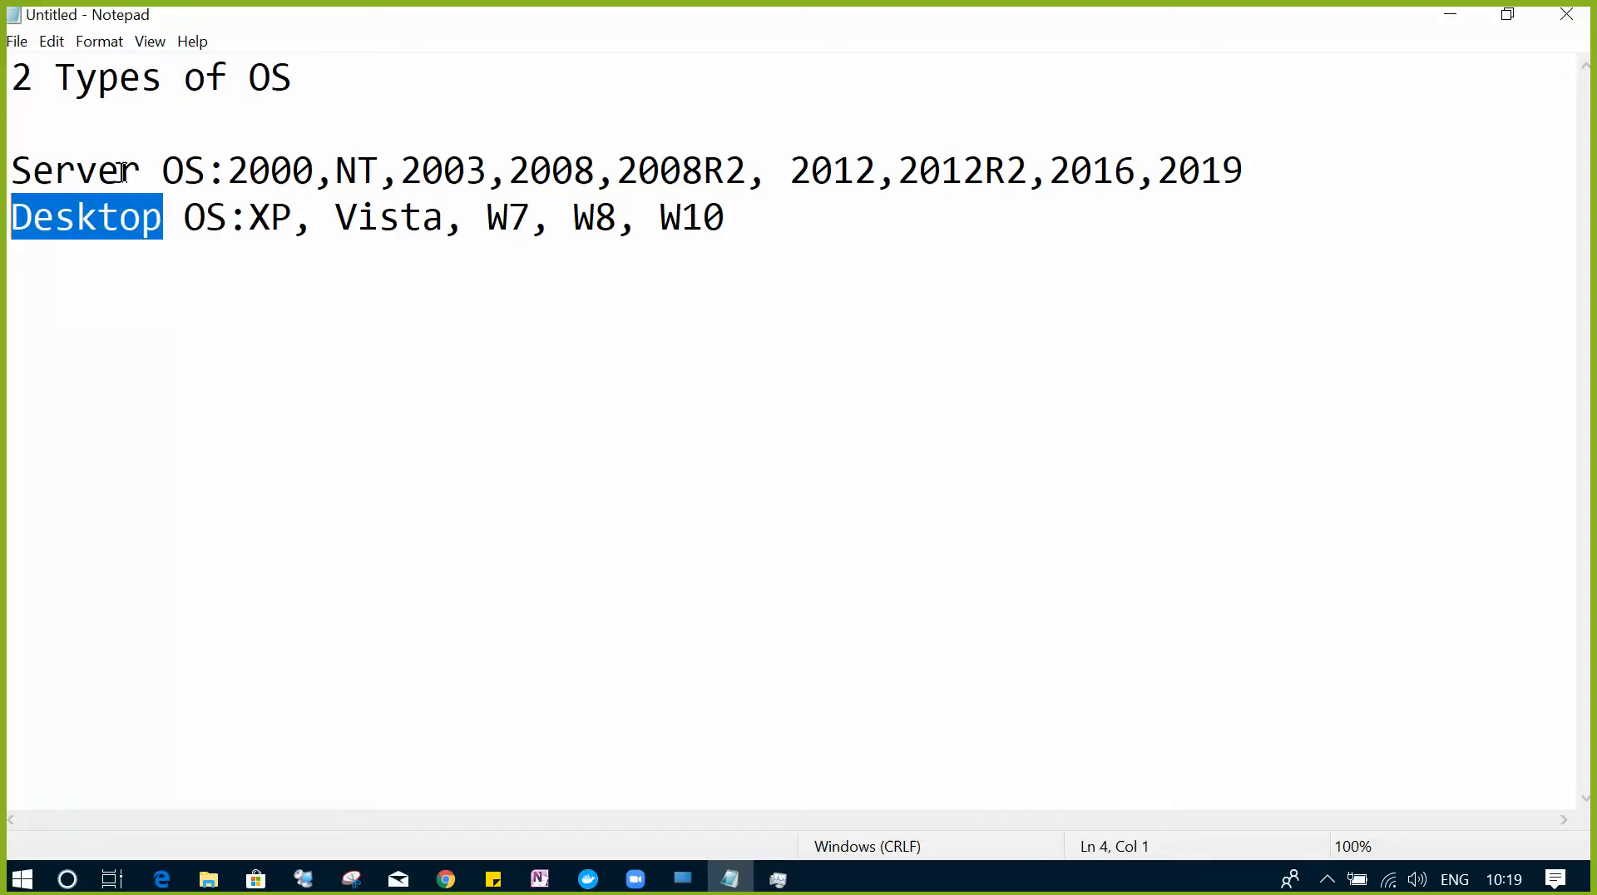
pyautogui.moveTo(142, 171); pyautogui.dragTo(7, 175)
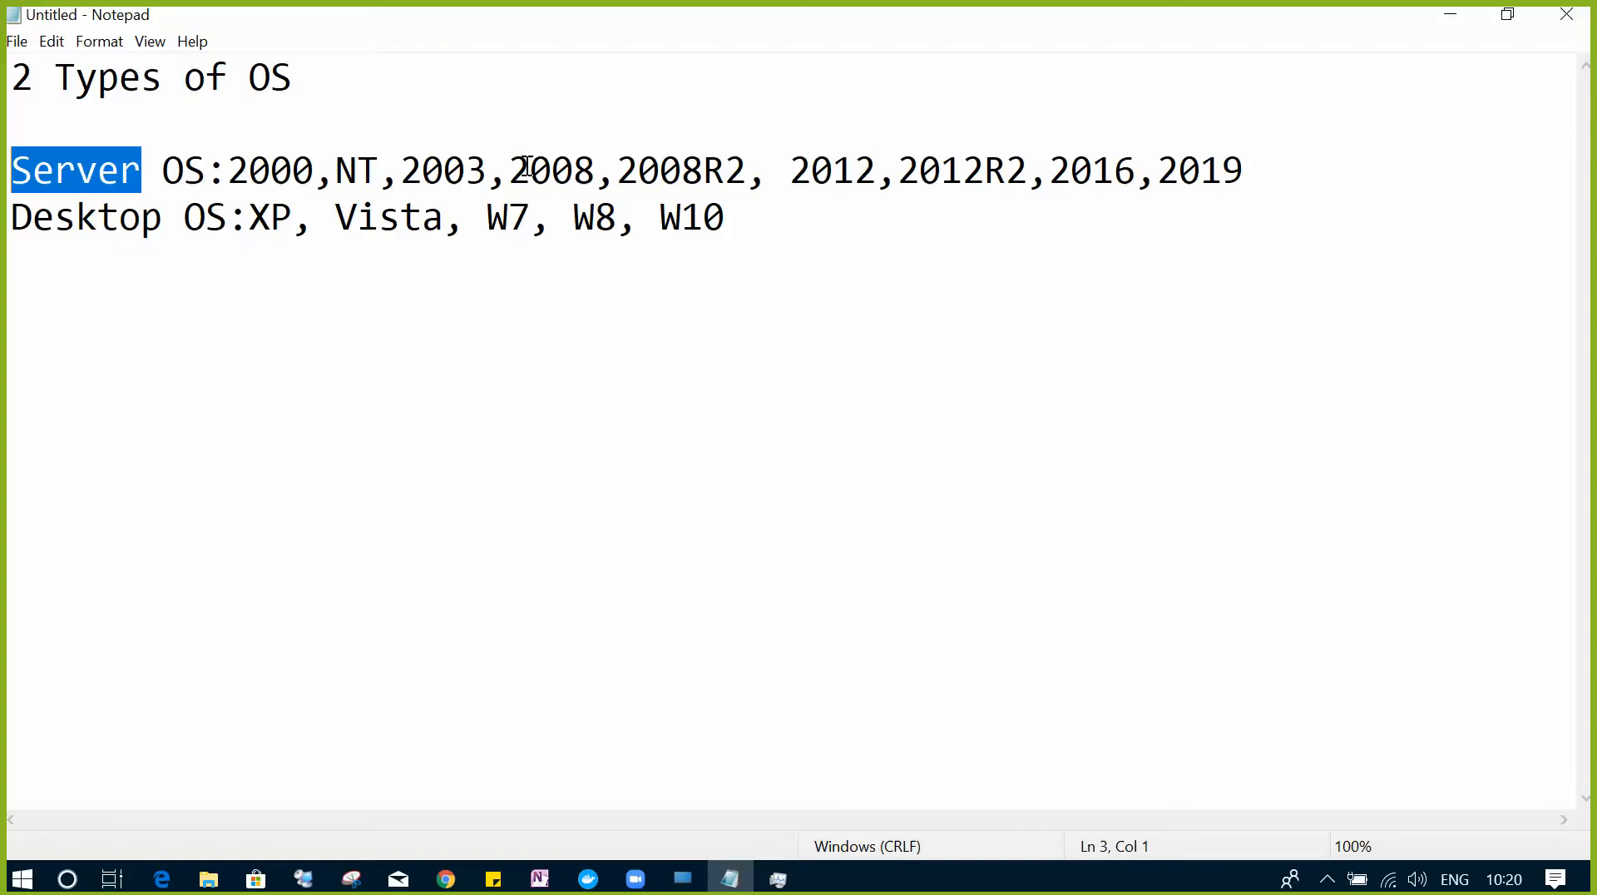
# - Type a 'Workgroup:' heading on a new line below the Desktop OS list, correcting typos
pyautogui.click(805, 237)
pyautogui.press('Return')
pyautogui.press('Return')
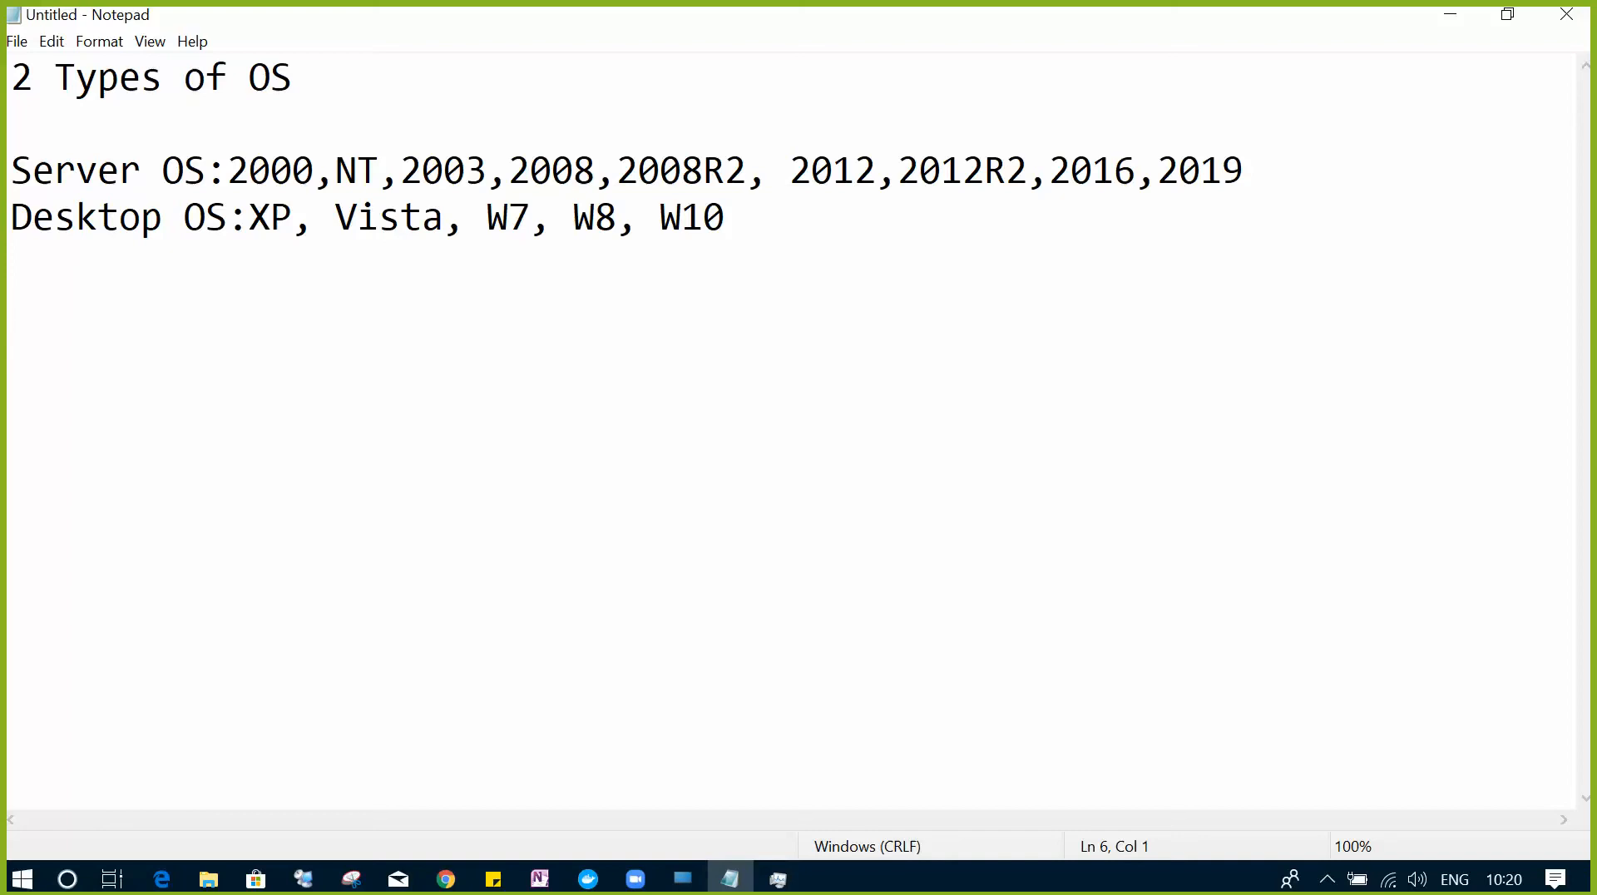
pyautogui.write('WOrk')
pyautogui.press('BackSpace')
pyautogui.press('BackSpace')
pyautogui.press('BackSpace')
pyautogui.write('op')
pyautogui.press('BackSpace')
pyautogui.write('rkgropu')
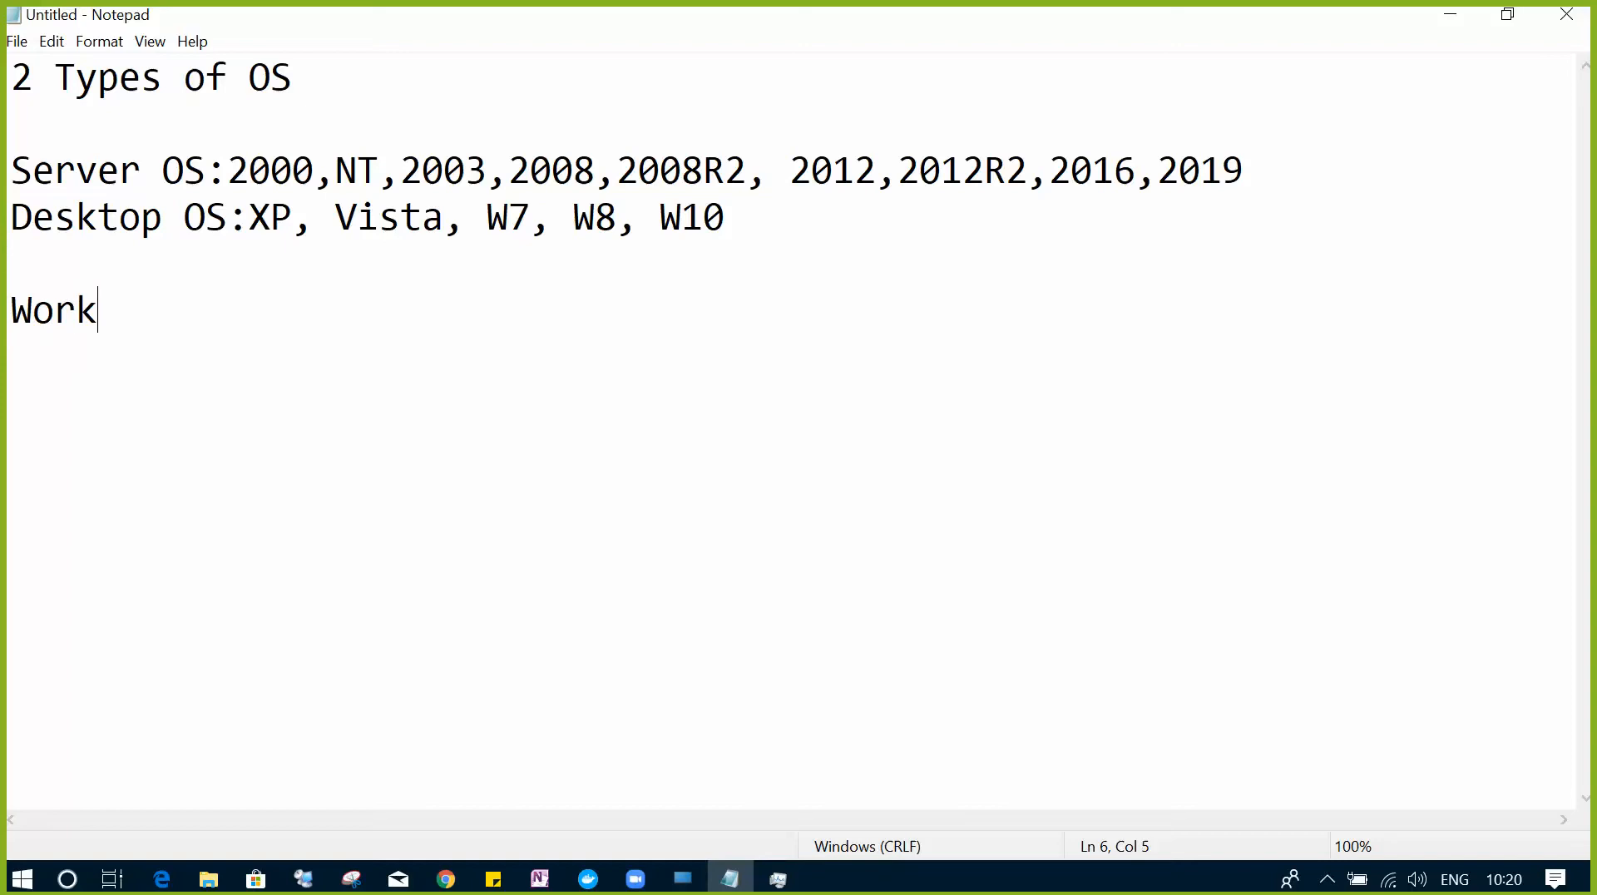
pyautogui.press('BackSpace')
pyautogui.press('BackSpace')
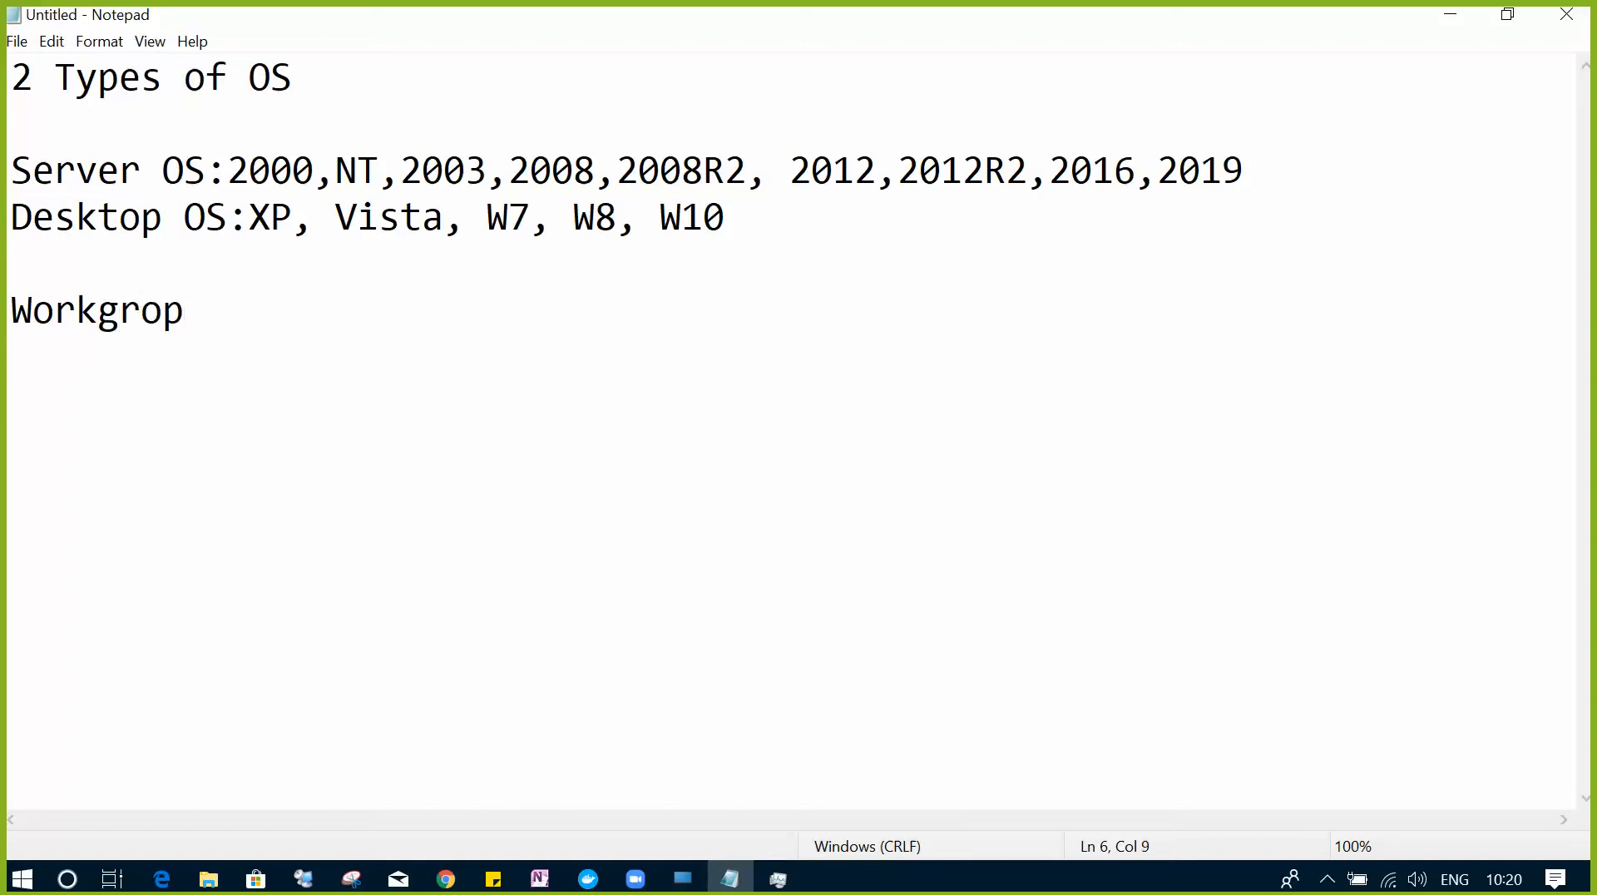
pyautogui.write('up:')
# - Type 'Domain:' under Workgroup: and highlight the Workgroup: and Domain: headings
pyautogui.press('Return')
pyautogui.write('Doma')
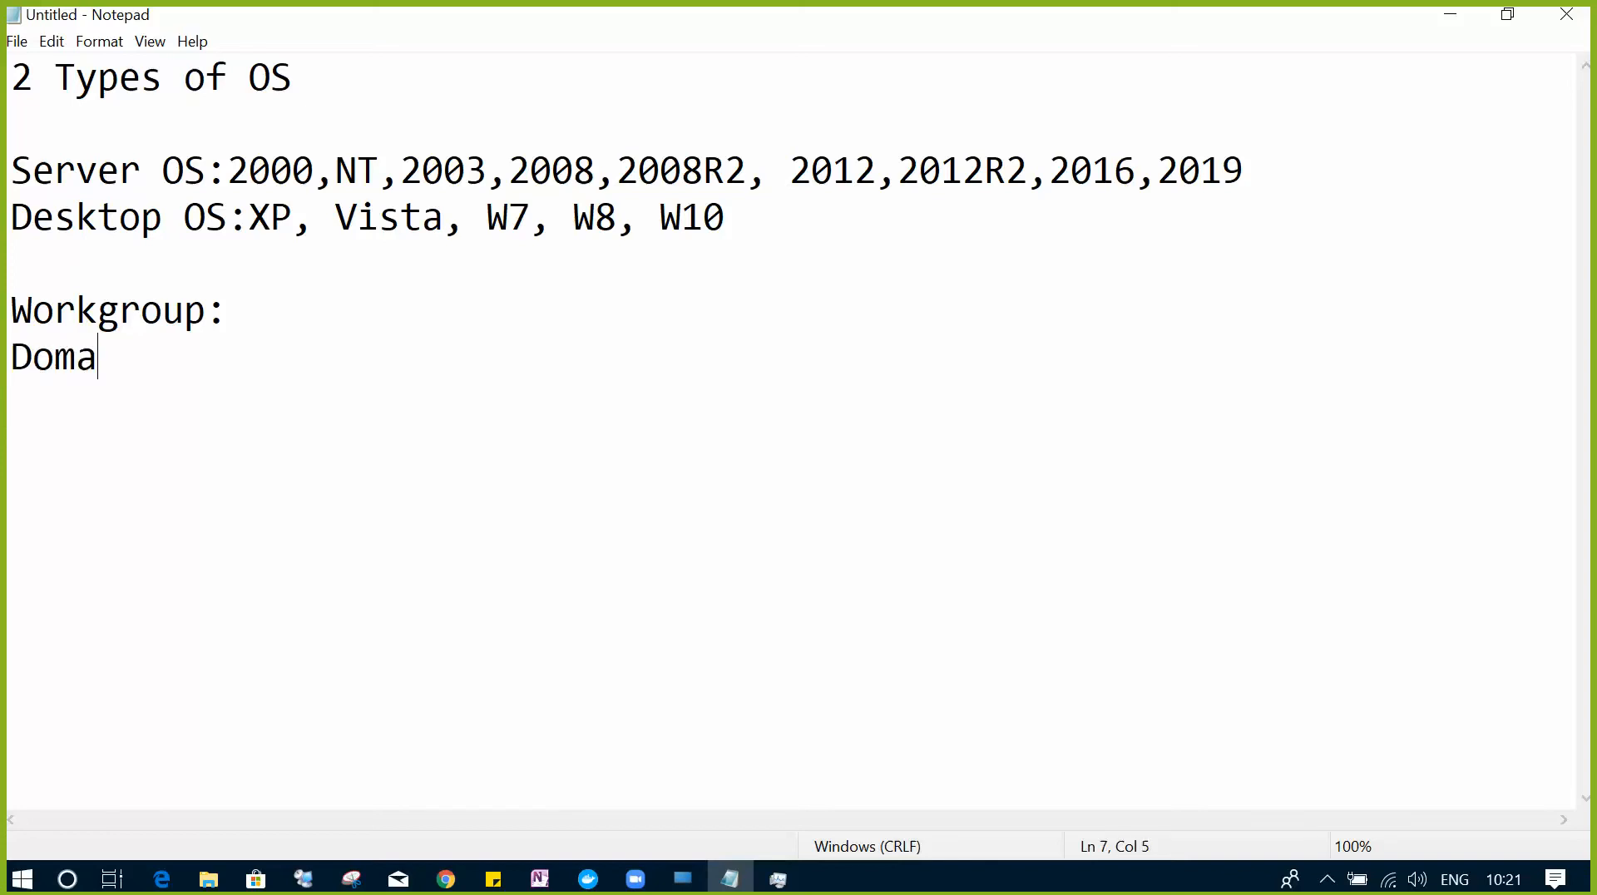
pyautogui.write('in:')
pyautogui.moveTo(171, 360); pyautogui.dragTo(4, 368)
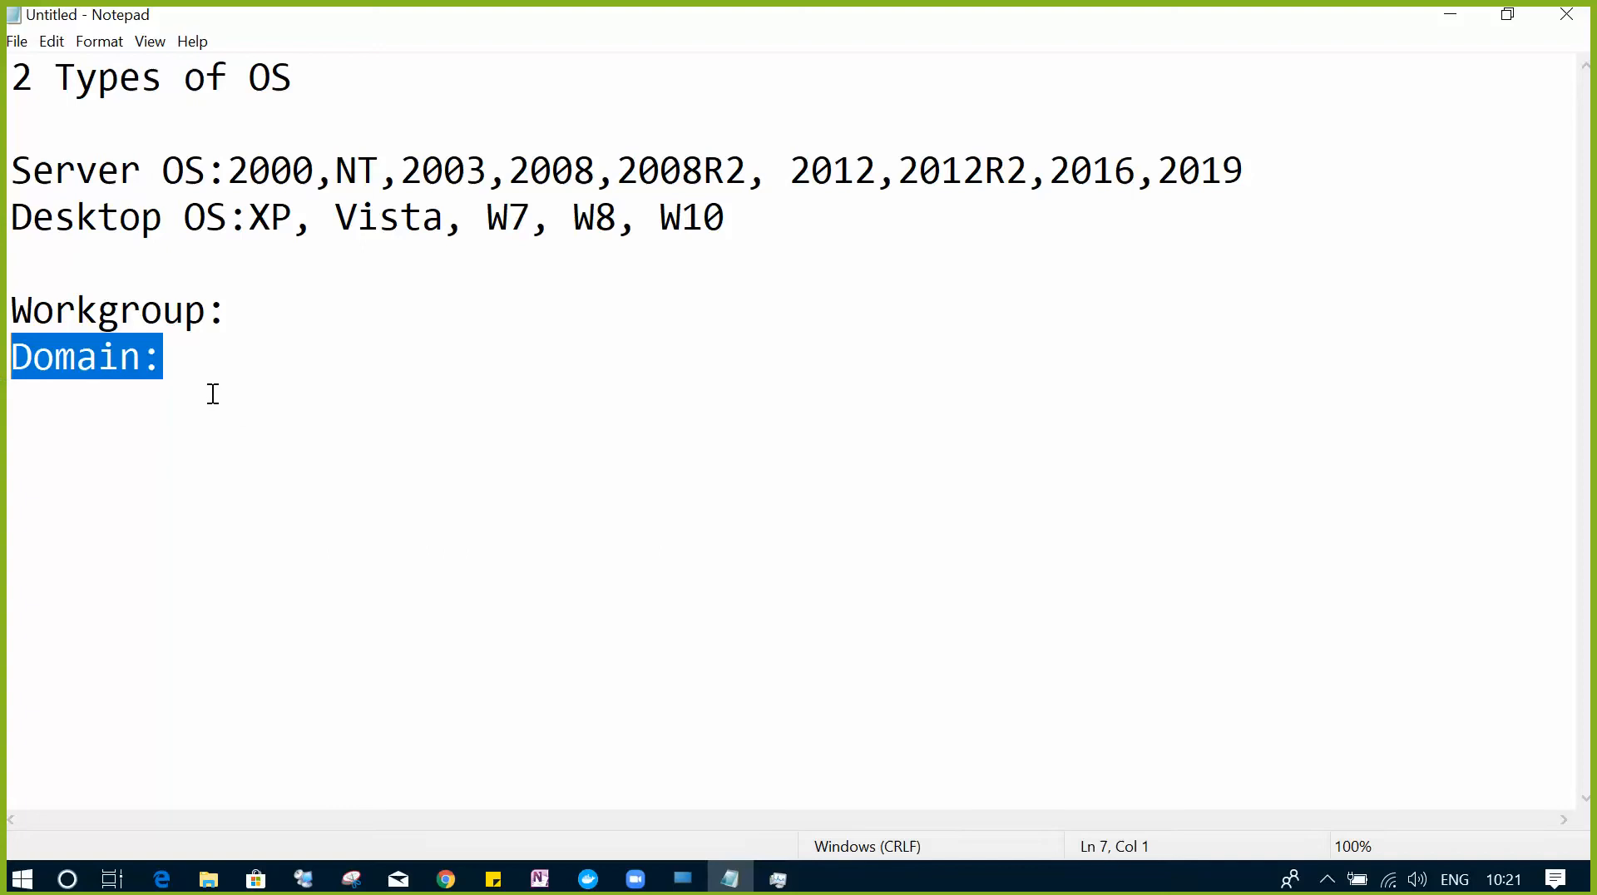
pyautogui.click(166, 358)
pyautogui.moveTo(166, 357); pyautogui.dragTo(4, 361)
pyautogui.moveTo(178, 363); pyautogui.dragTo(15, 358)
pyautogui.moveTo(223, 310); pyautogui.dragTo(4, 301)
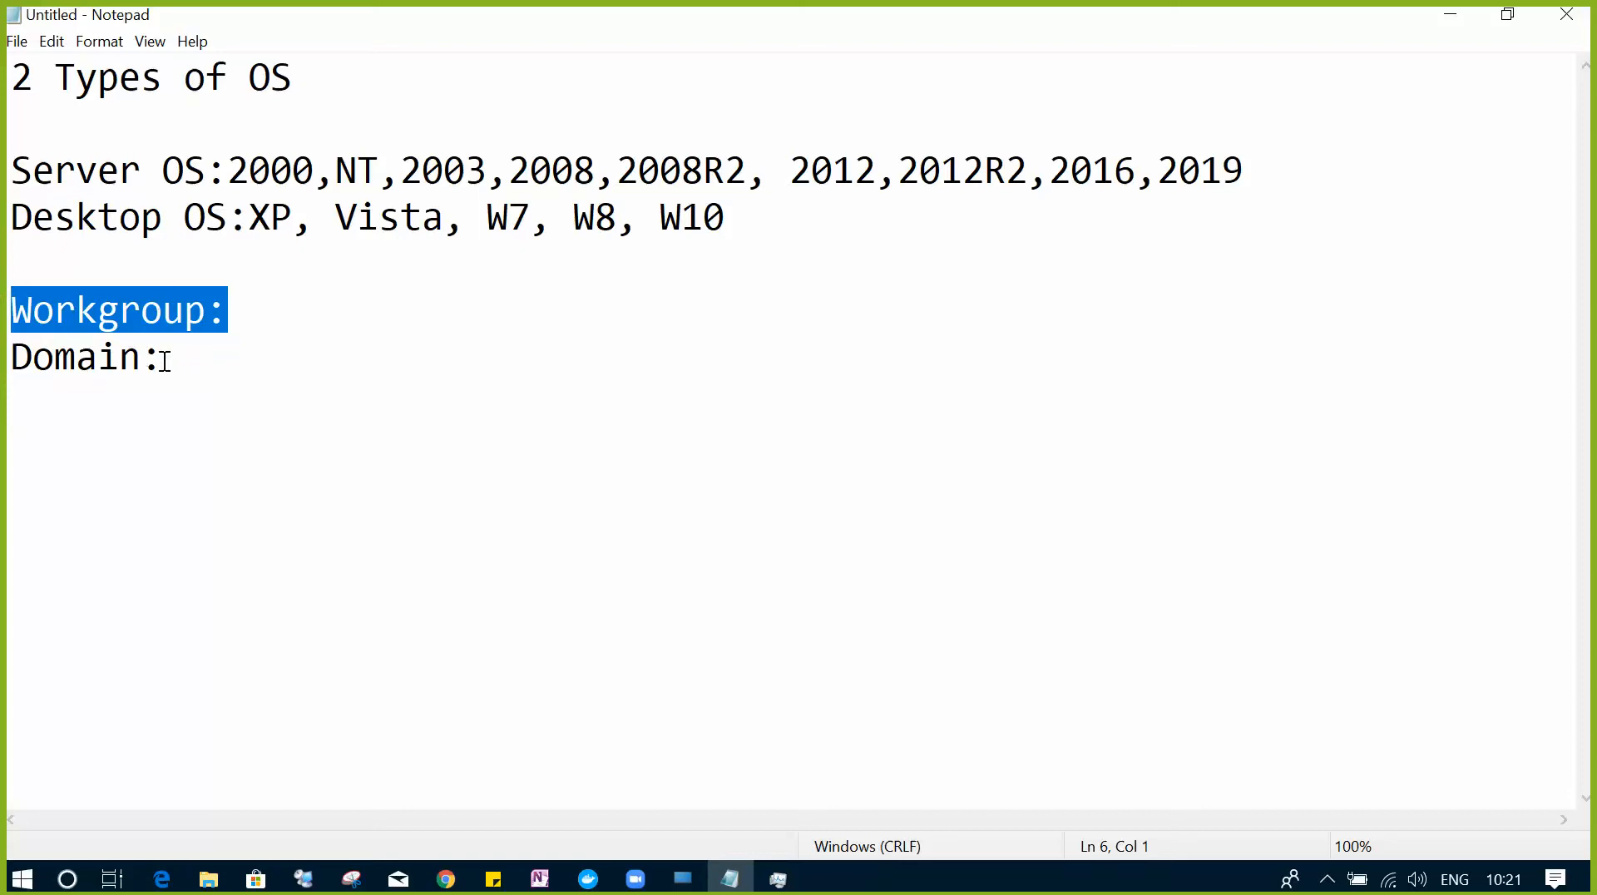
pyautogui.moveTo(162, 357); pyautogui.dragTo(10, 357)
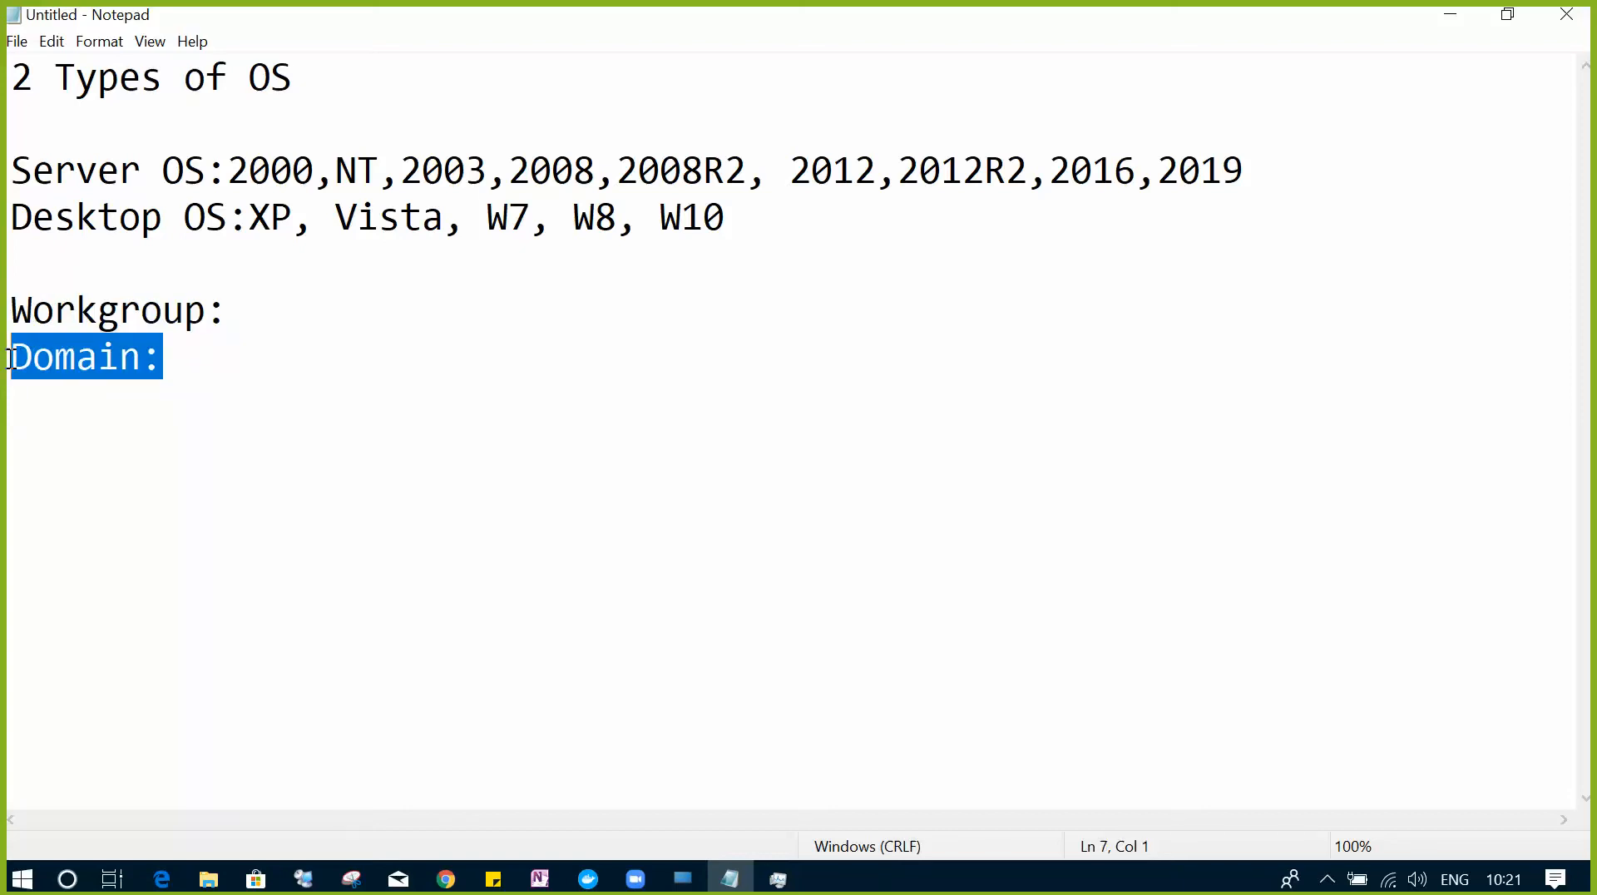
# - Start a numbered list with '1. Server OS' and '2. Assign Static IP' below Domain:
pyautogui.click(178, 361)
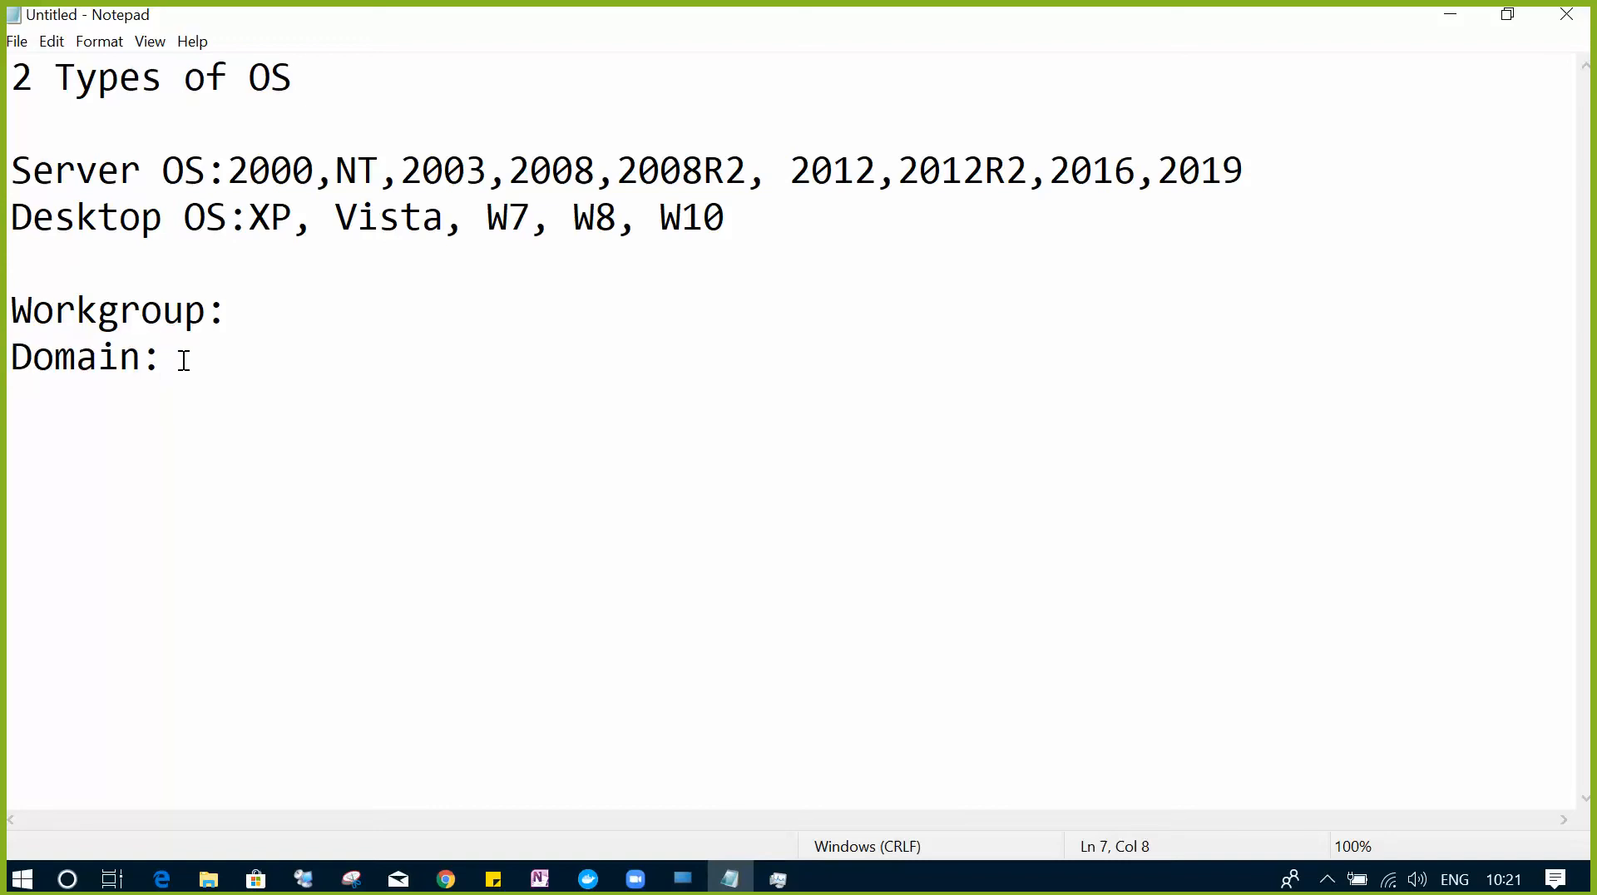
pyautogui.press('Return')
pyautogui.press('Return')
pyautogui.write('1. Server OS')
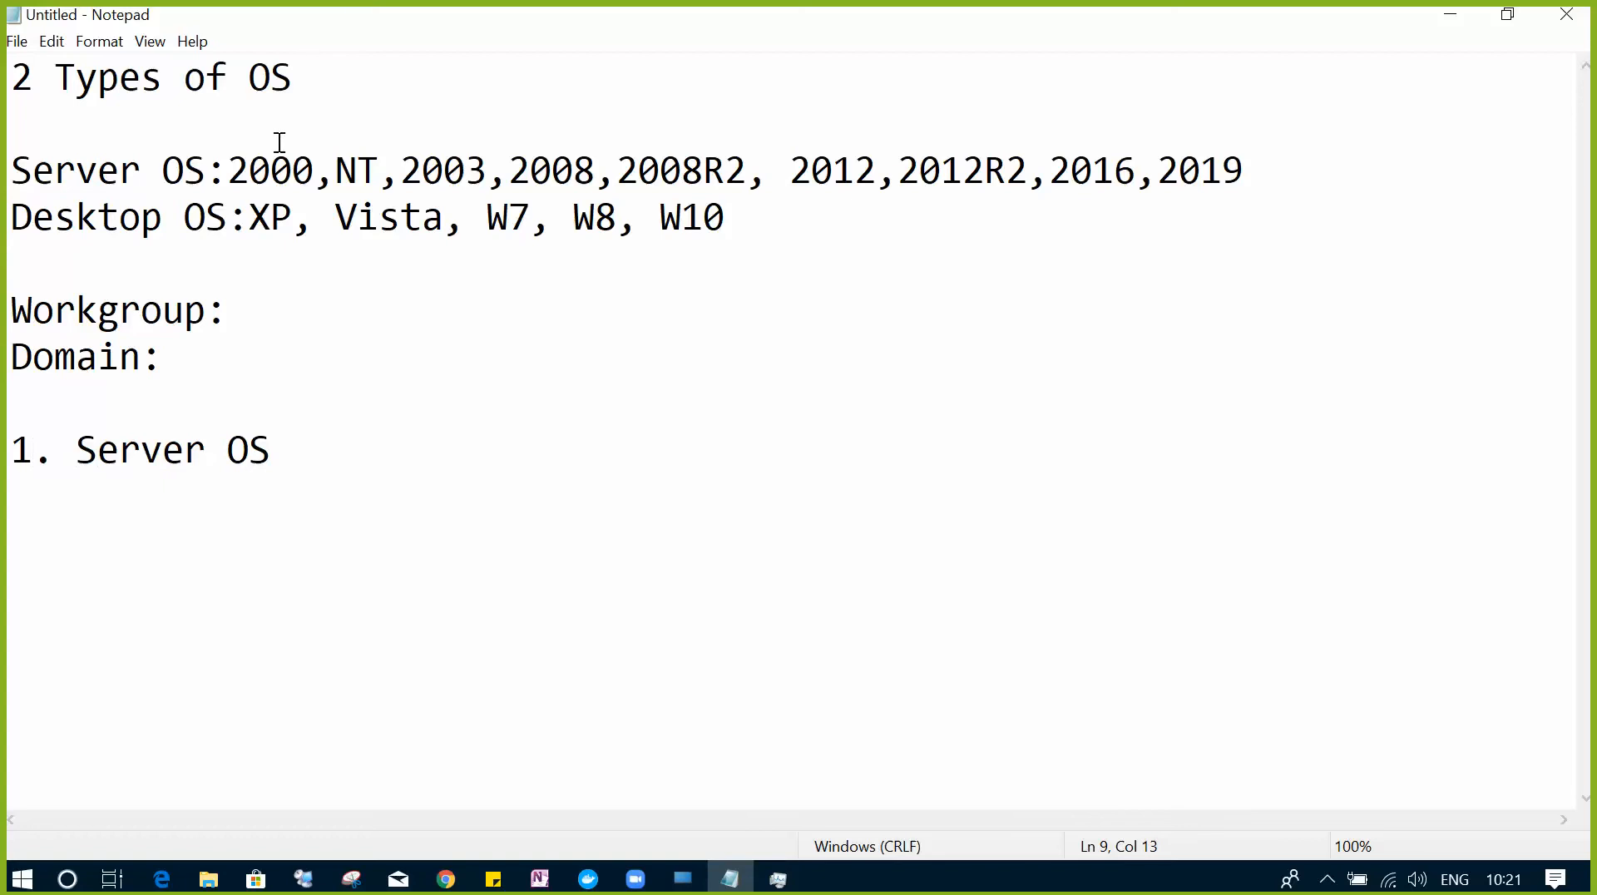
pyautogui.moveTo(249, 171); pyautogui.dragTo(1246, 181)
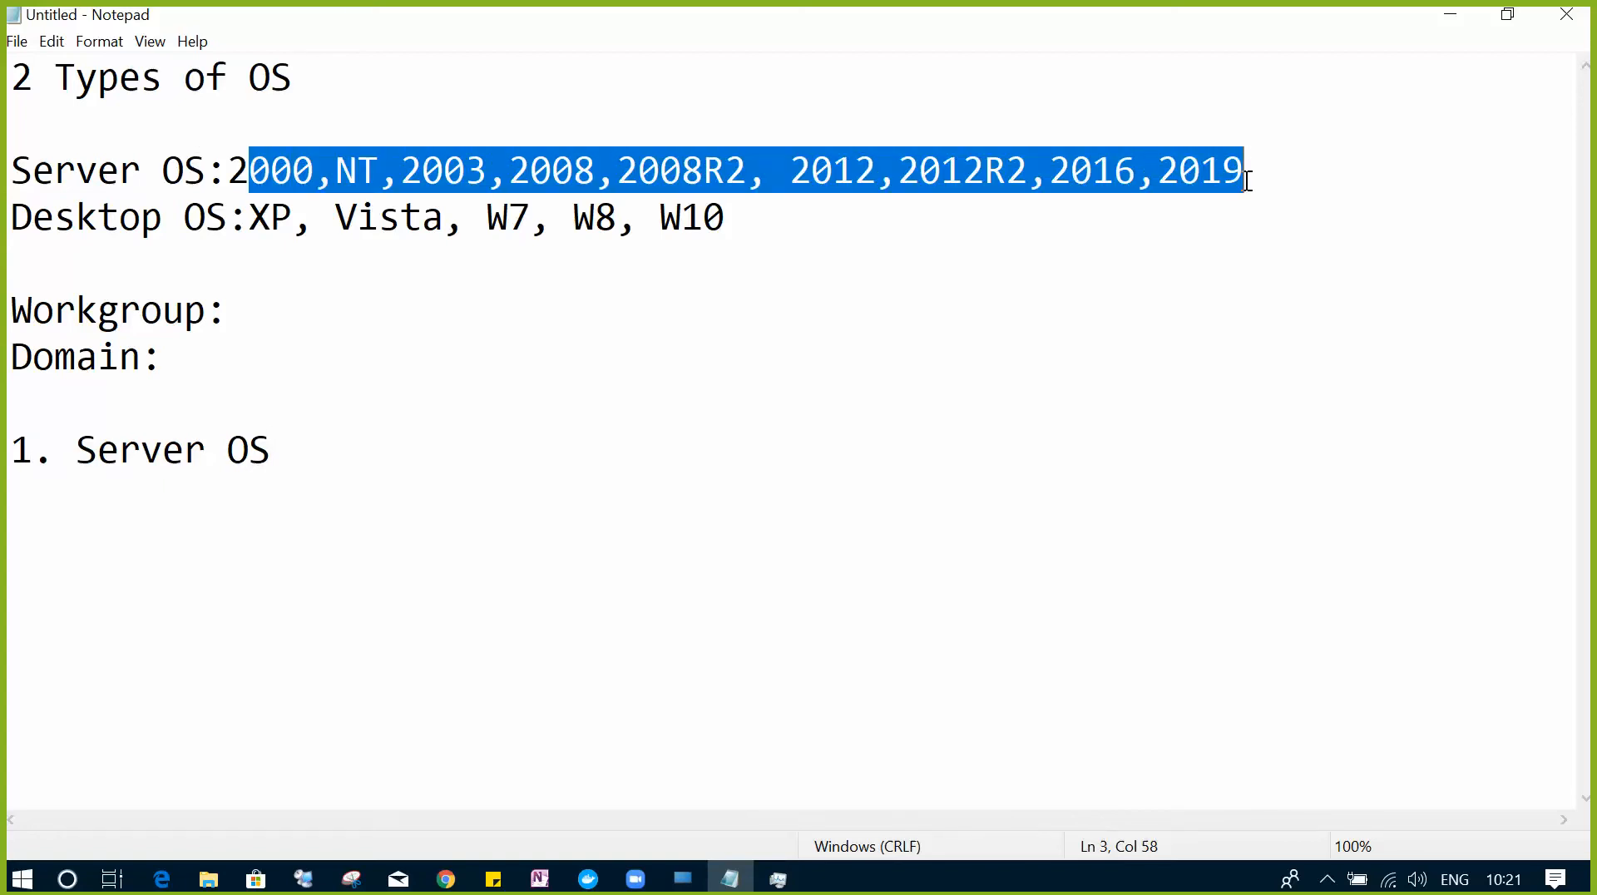
pyautogui.click(342, 454)
pyautogui.press('Return')
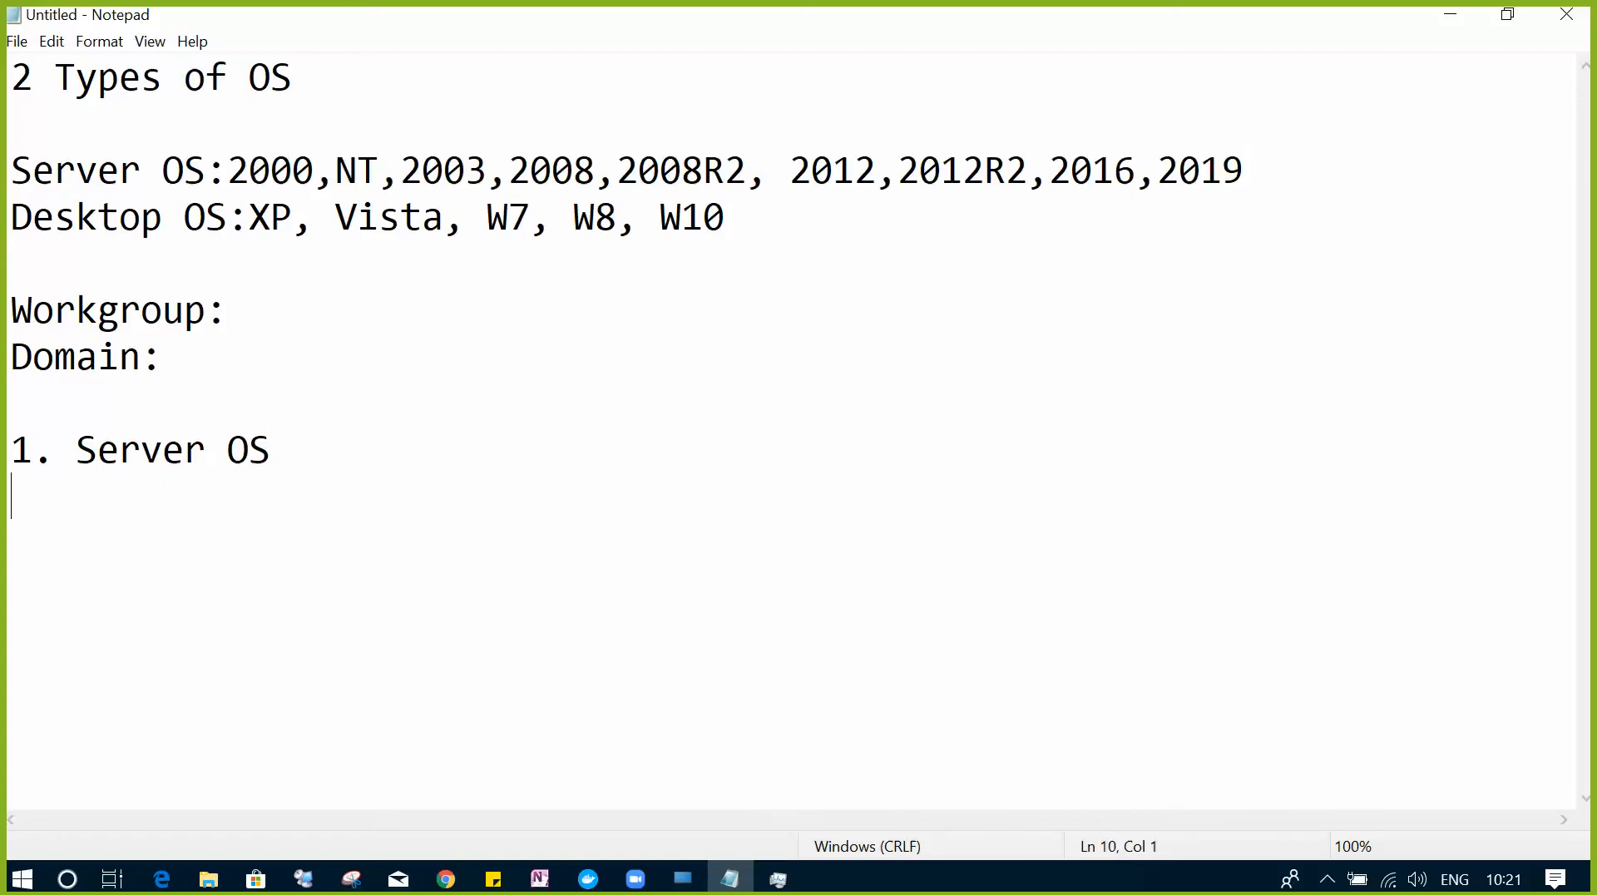
pyautogui.write('2. Asss')
pyautogui.press('BackSpace')
pyautogui.write('ign ')
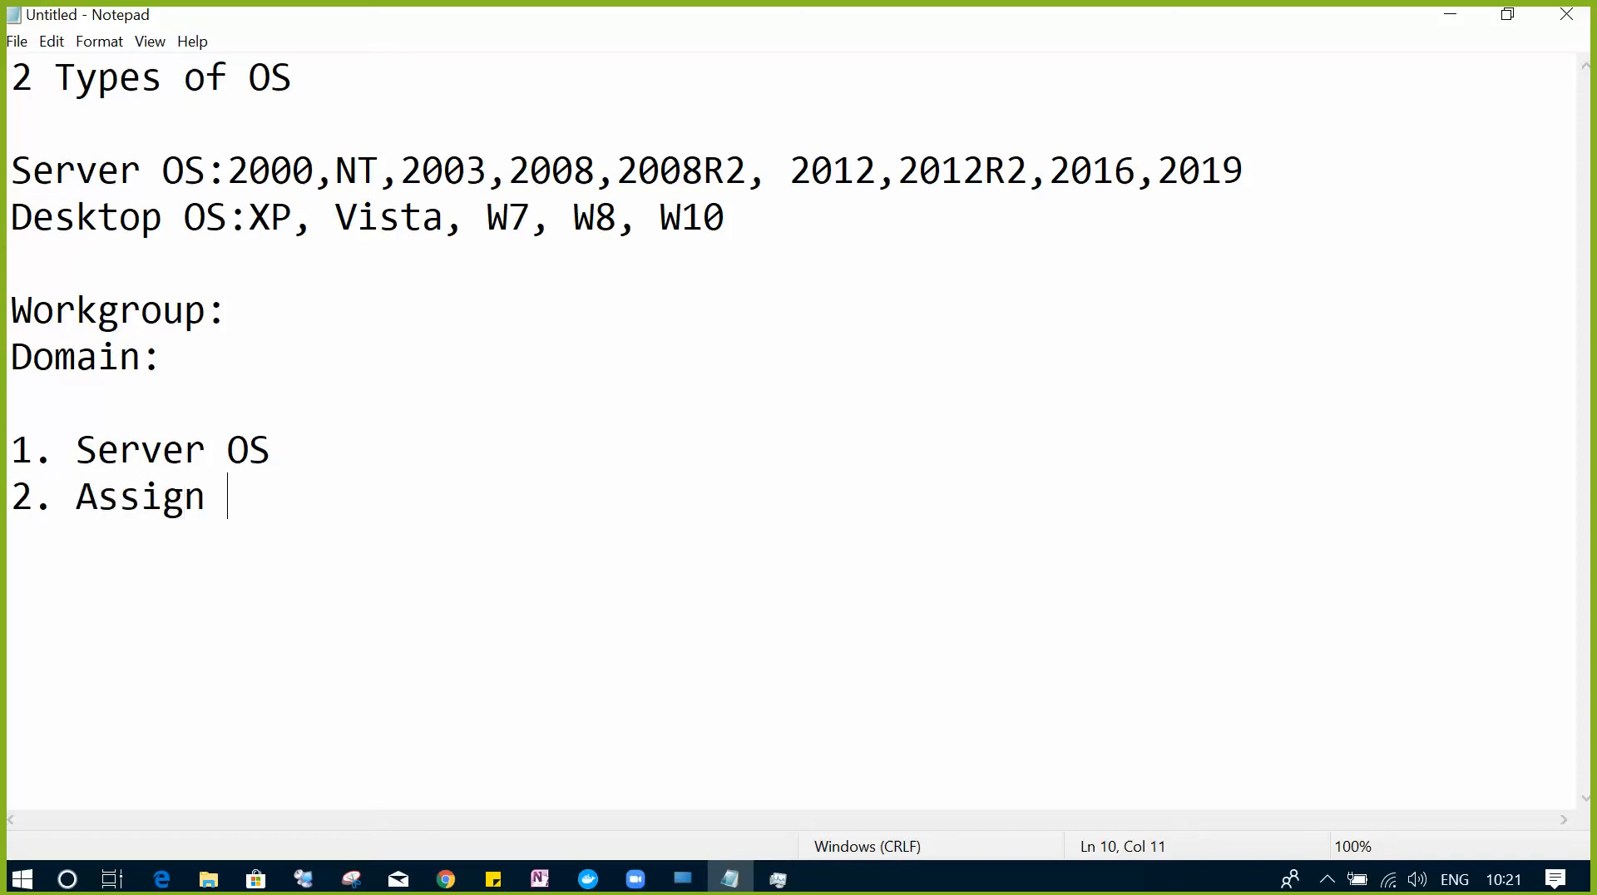
pyautogui.write('Static IP')
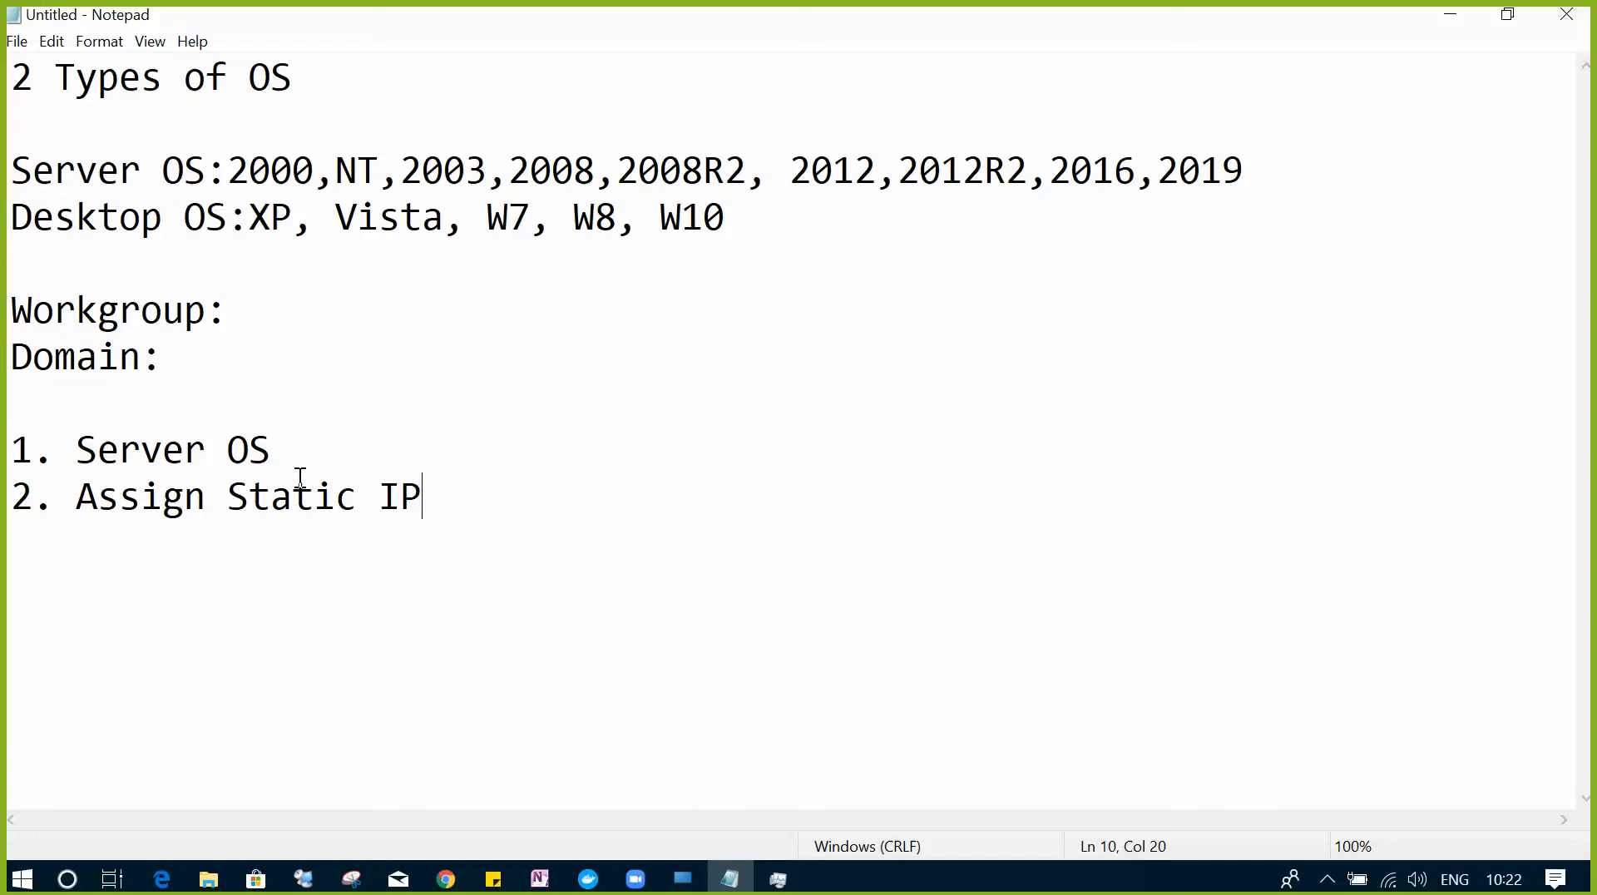
# - Insert 'Windows' before Server so item 1 reads 'Windows Server OS'
pyautogui.click(307, 450)
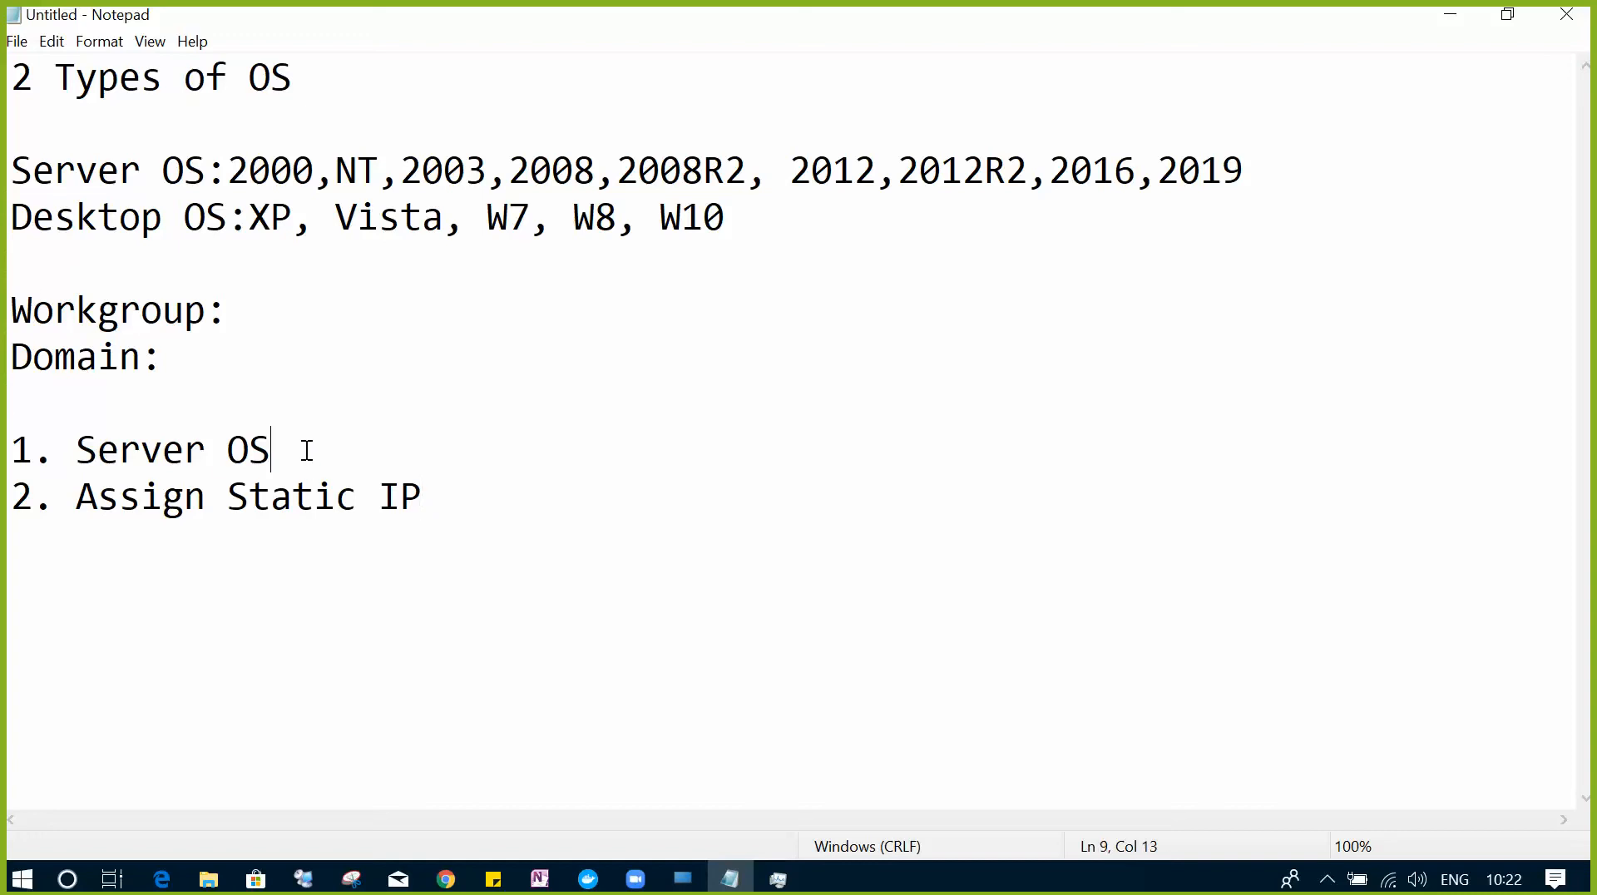
pyautogui.click(77, 450)
pyautogui.write('WIndows')
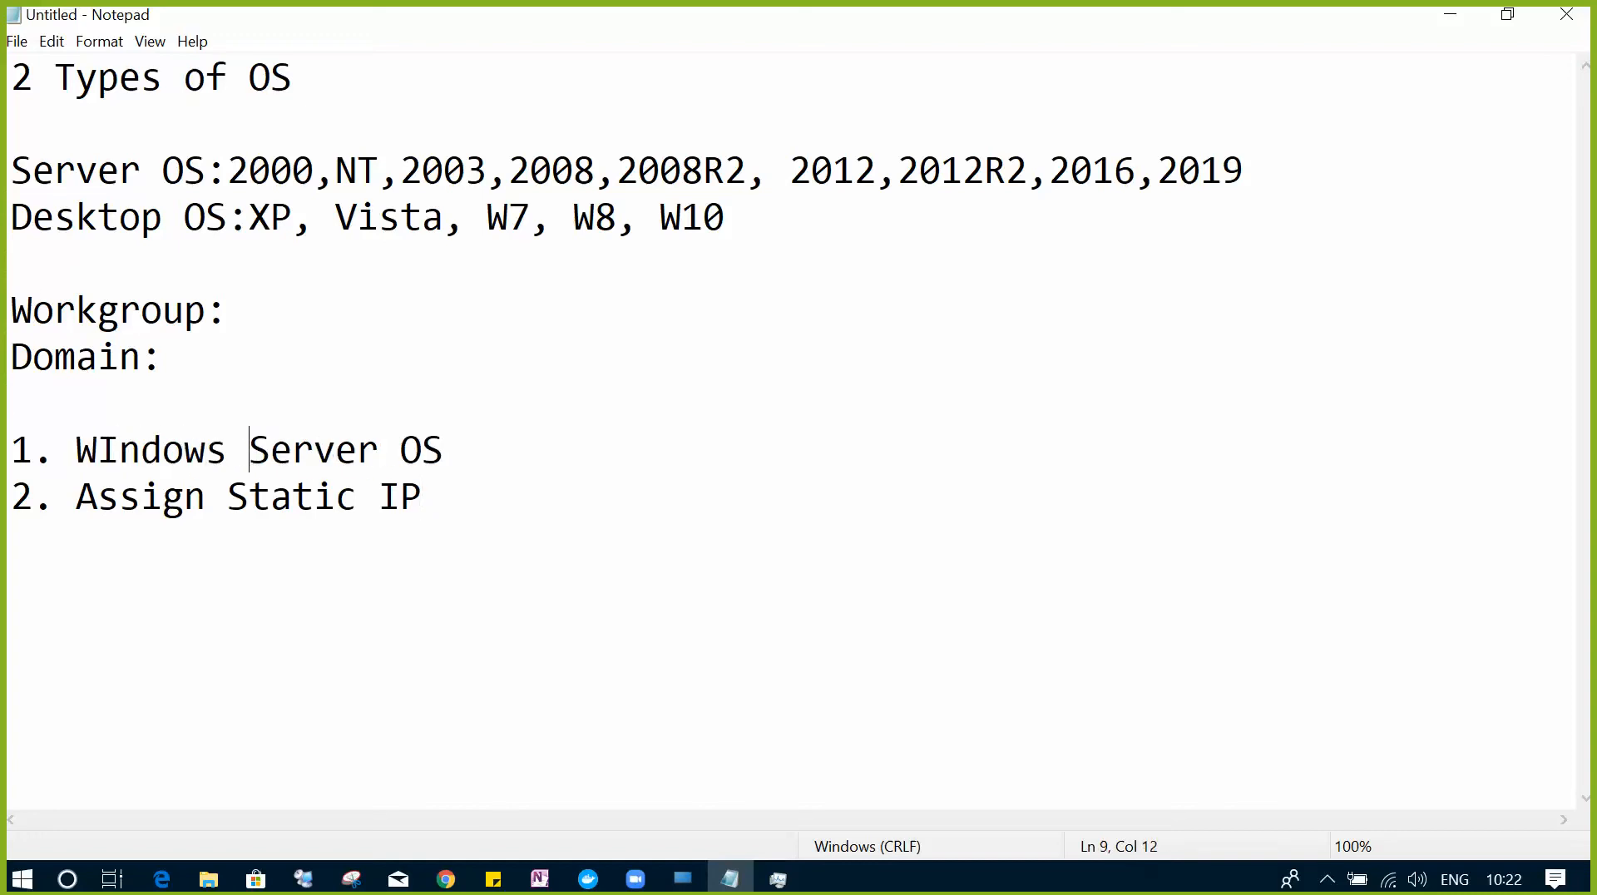
pyautogui.click(119, 454)
pyautogui.press('BackSpace')
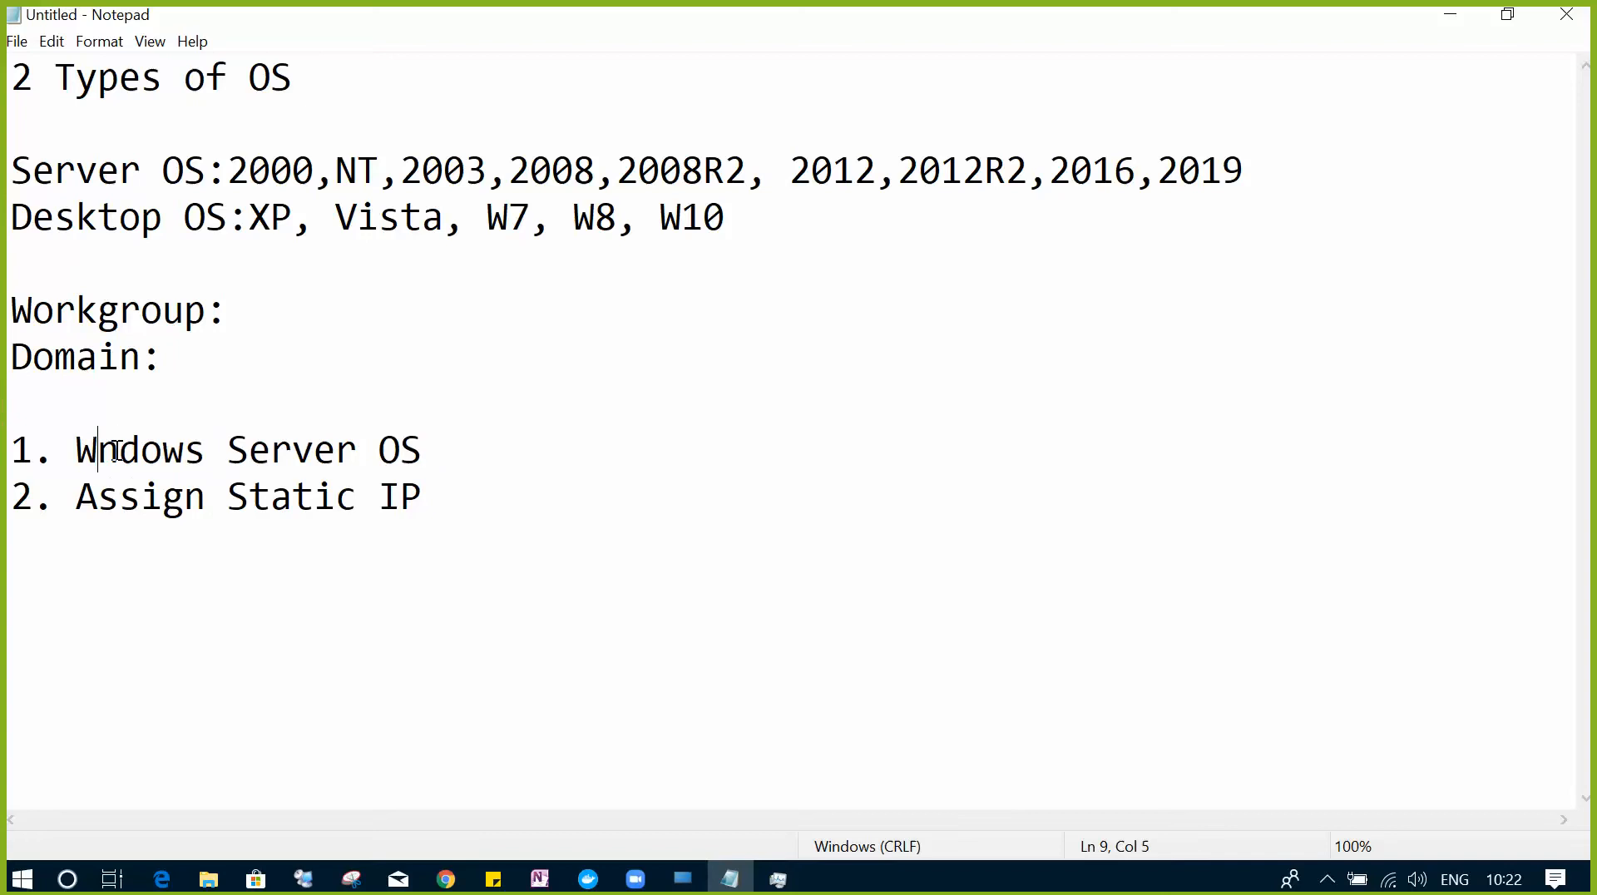
pyautogui.write('i')
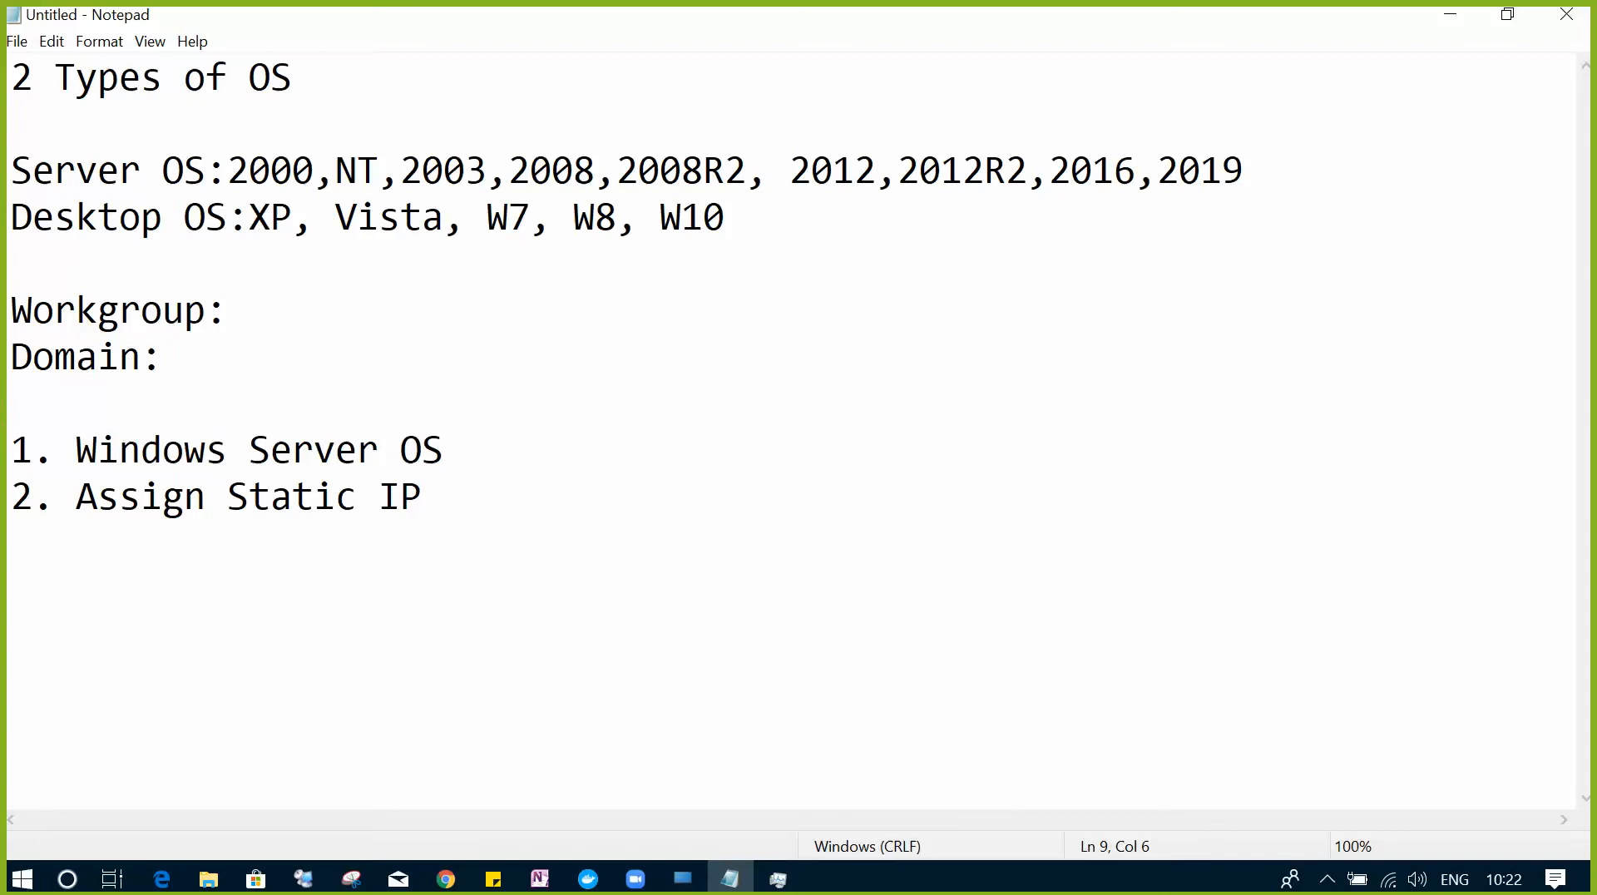
# - Add '3. C drive is partition with NTFS file system' and begin a '4.' line
pyautogui.click(488, 506)
pyautogui.press('Return')
pyautogui.write('3.')
pyautogui.write('C d')
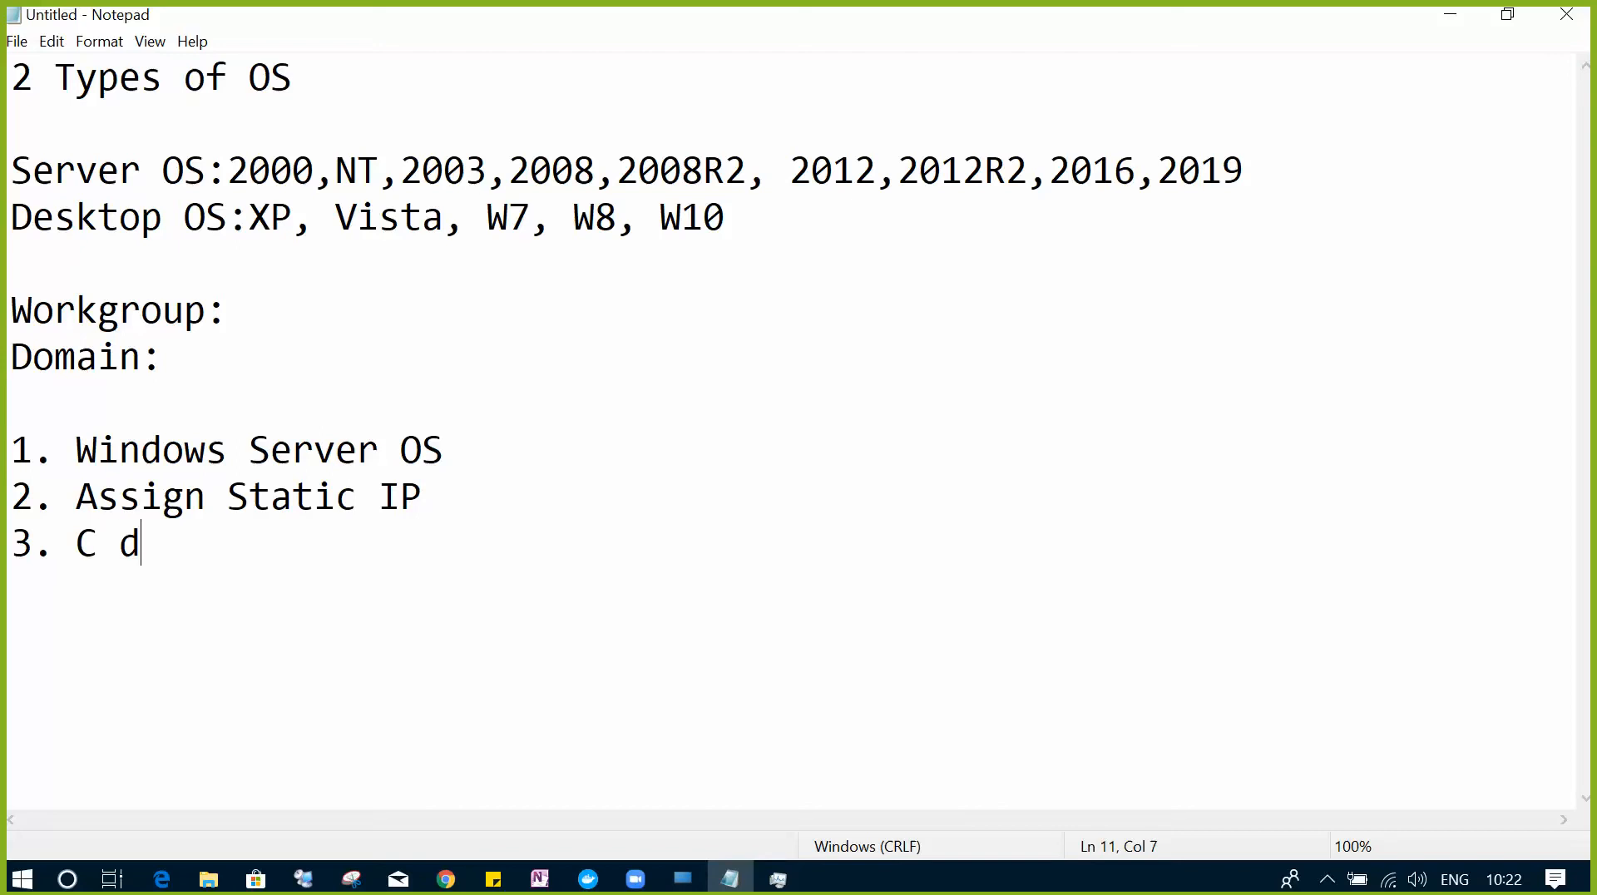
pyautogui.write('rive is ap')
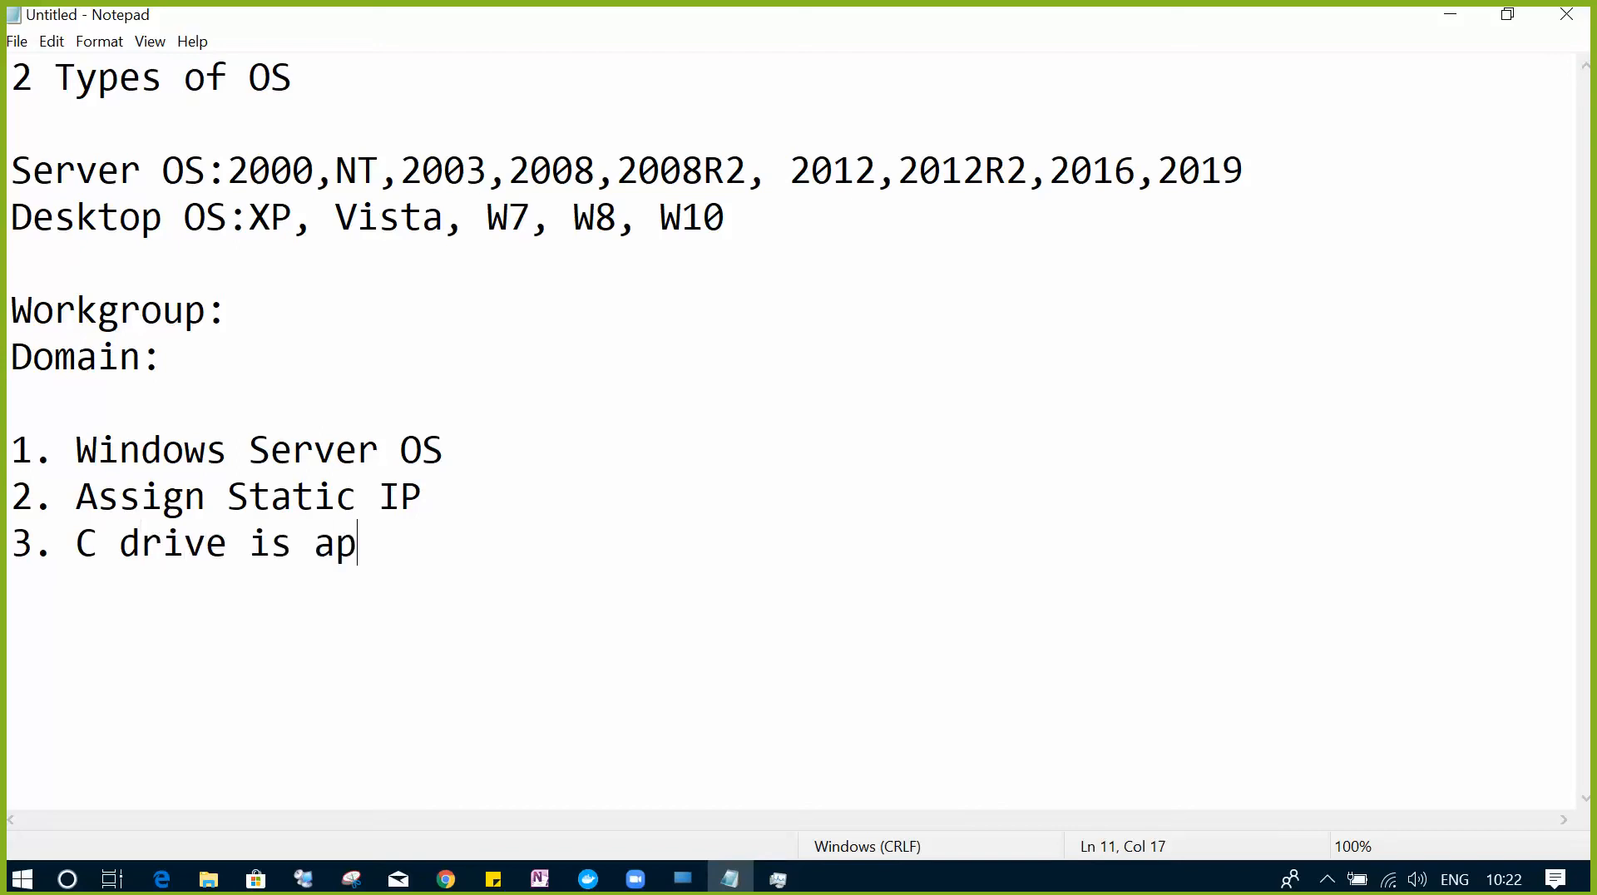
pyautogui.press('BackSpace')
pyautogui.press('BackSpace')
pyautogui.write('parth')
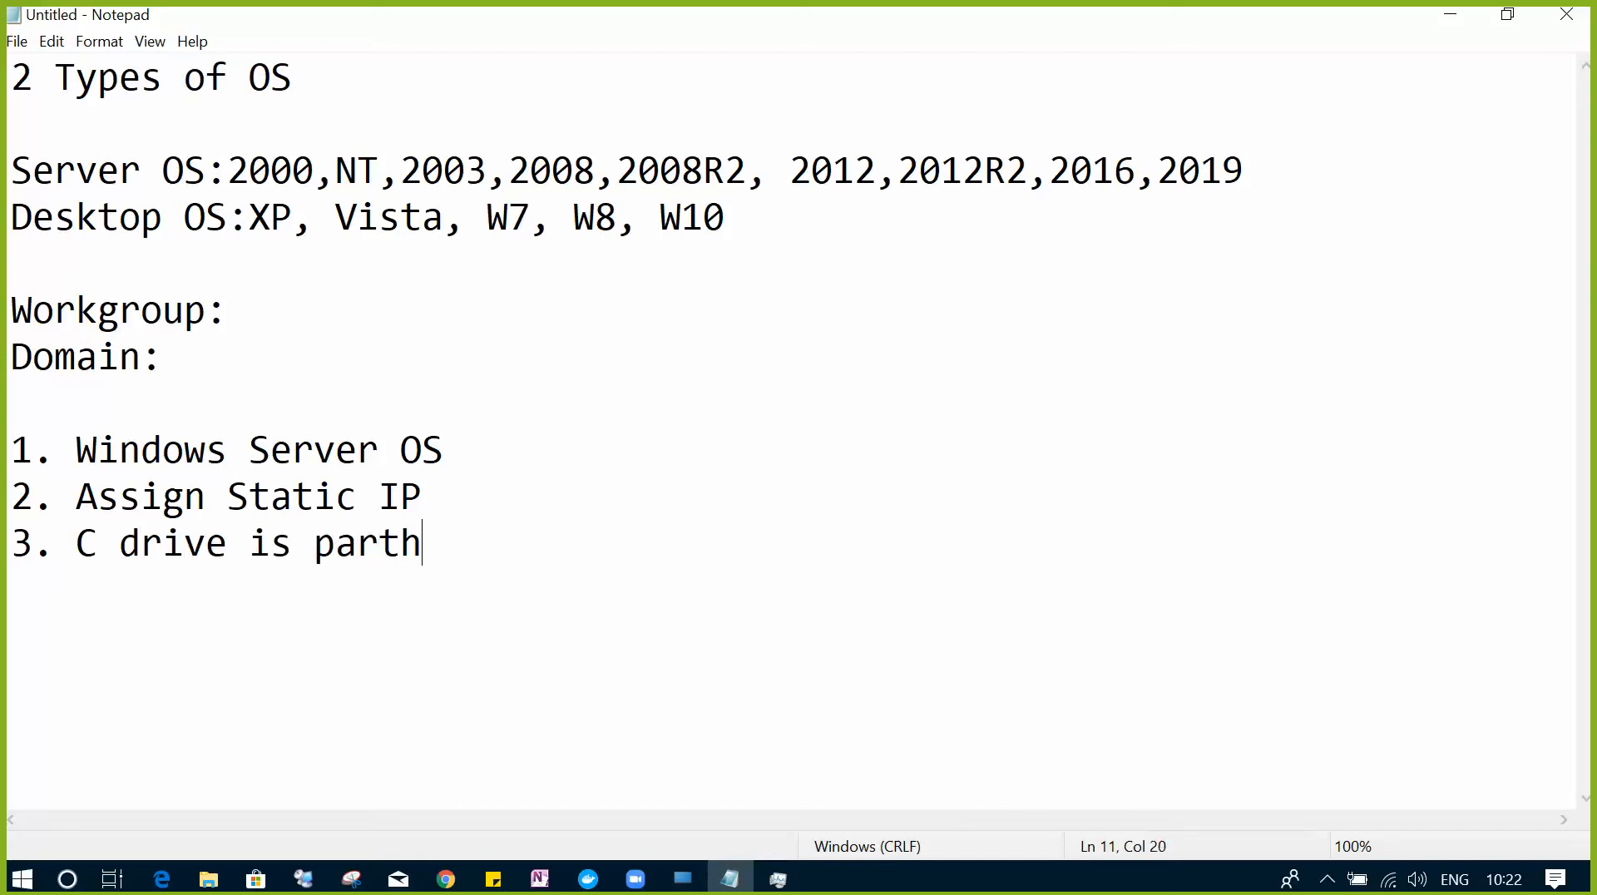
pyautogui.press('BackSpace')
pyautogui.write('ition with ')
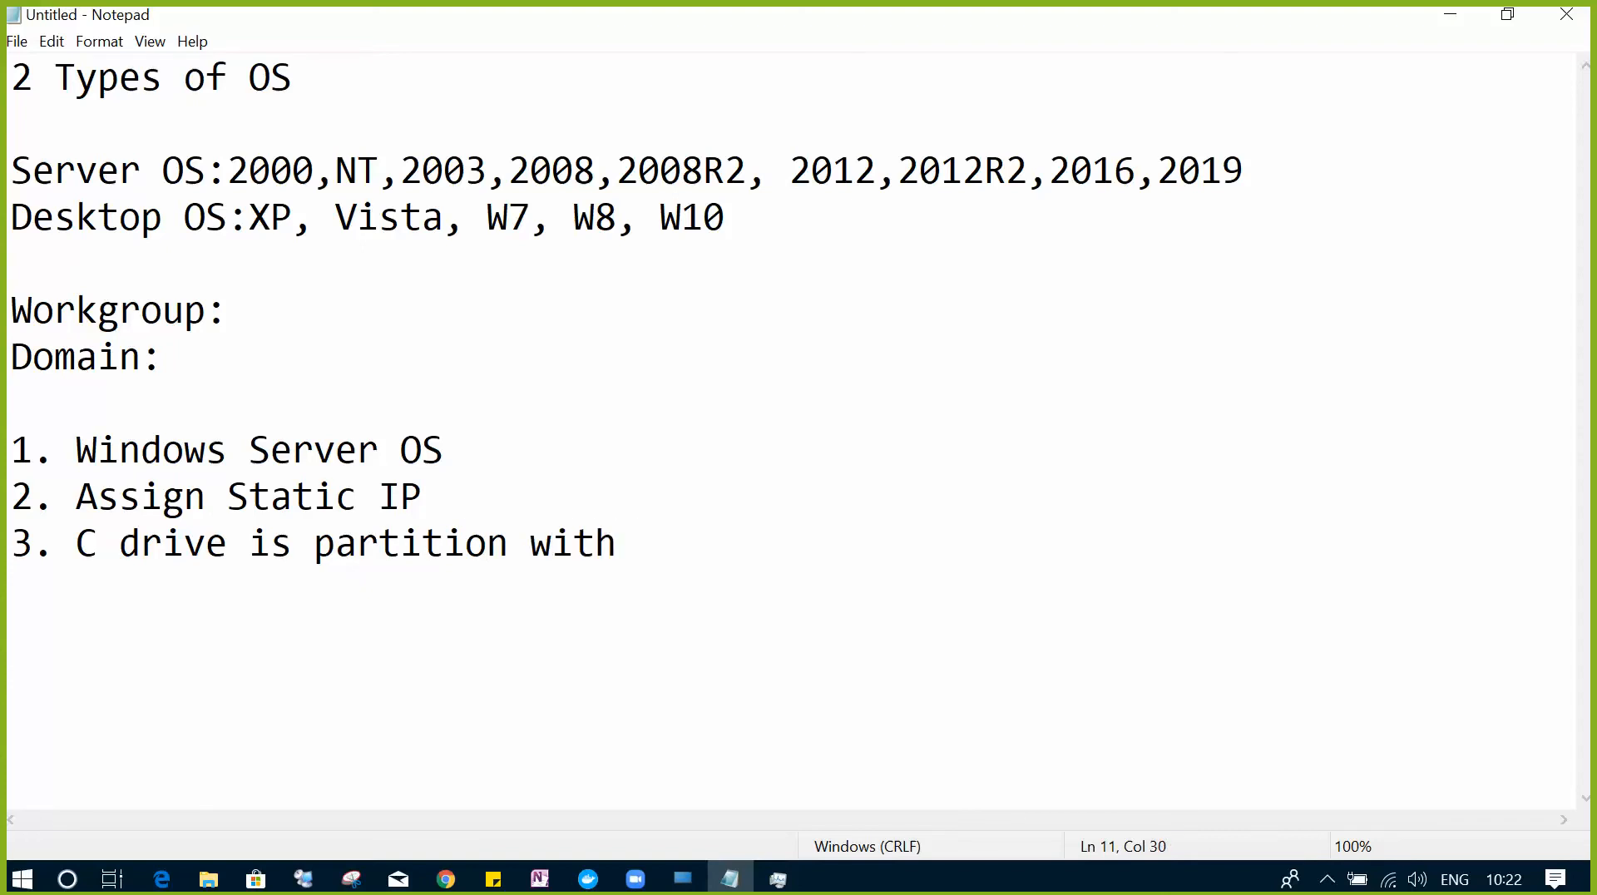
pyautogui.write('NTFS ')
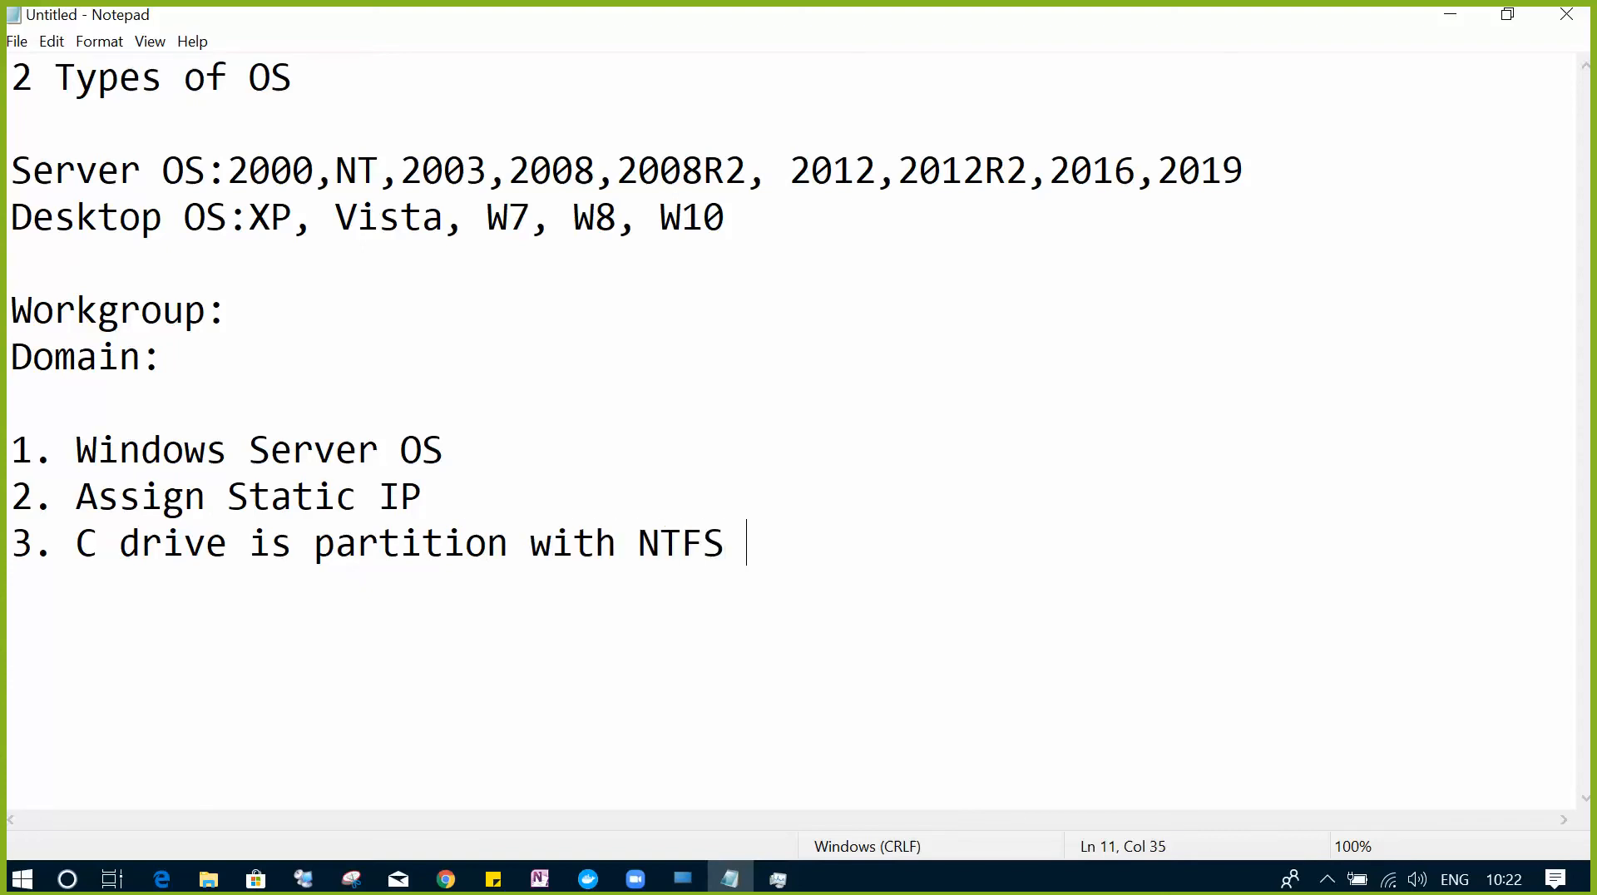
pyautogui.write('file system')
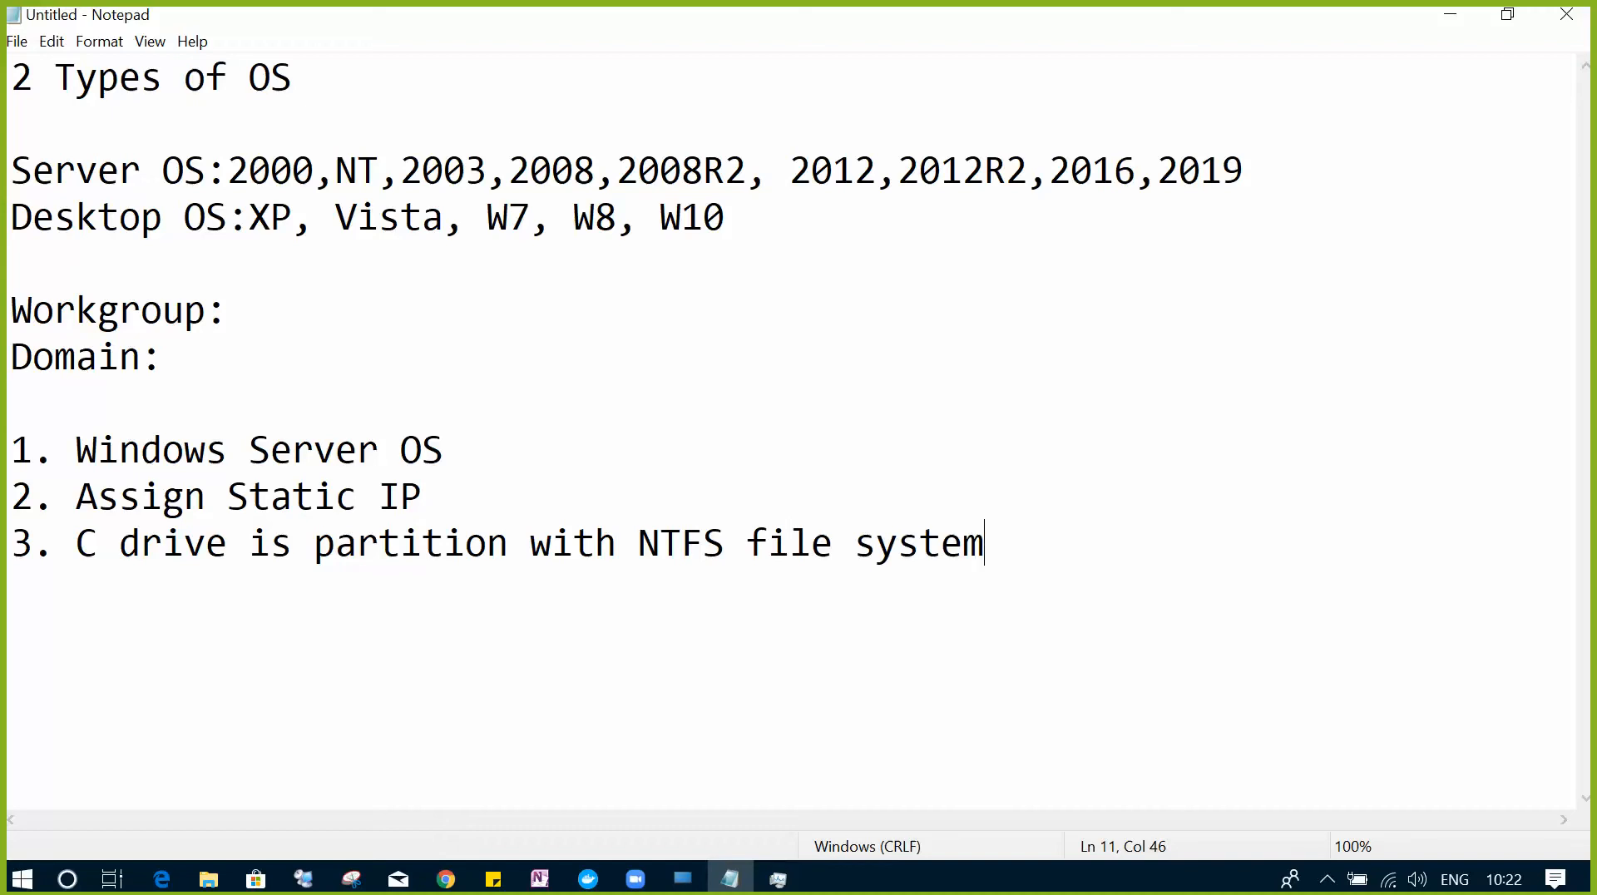
pyautogui.press('Return')
pyautogui.write('4.')
# - Delete the unused '4.' item number and minimize Notepad to reveal XenCenter
pyautogui.press('BackSpace')
pyautogui.press('BackSpace')
pyautogui.press('BackSpace')
pyautogui.click(1450, 14)
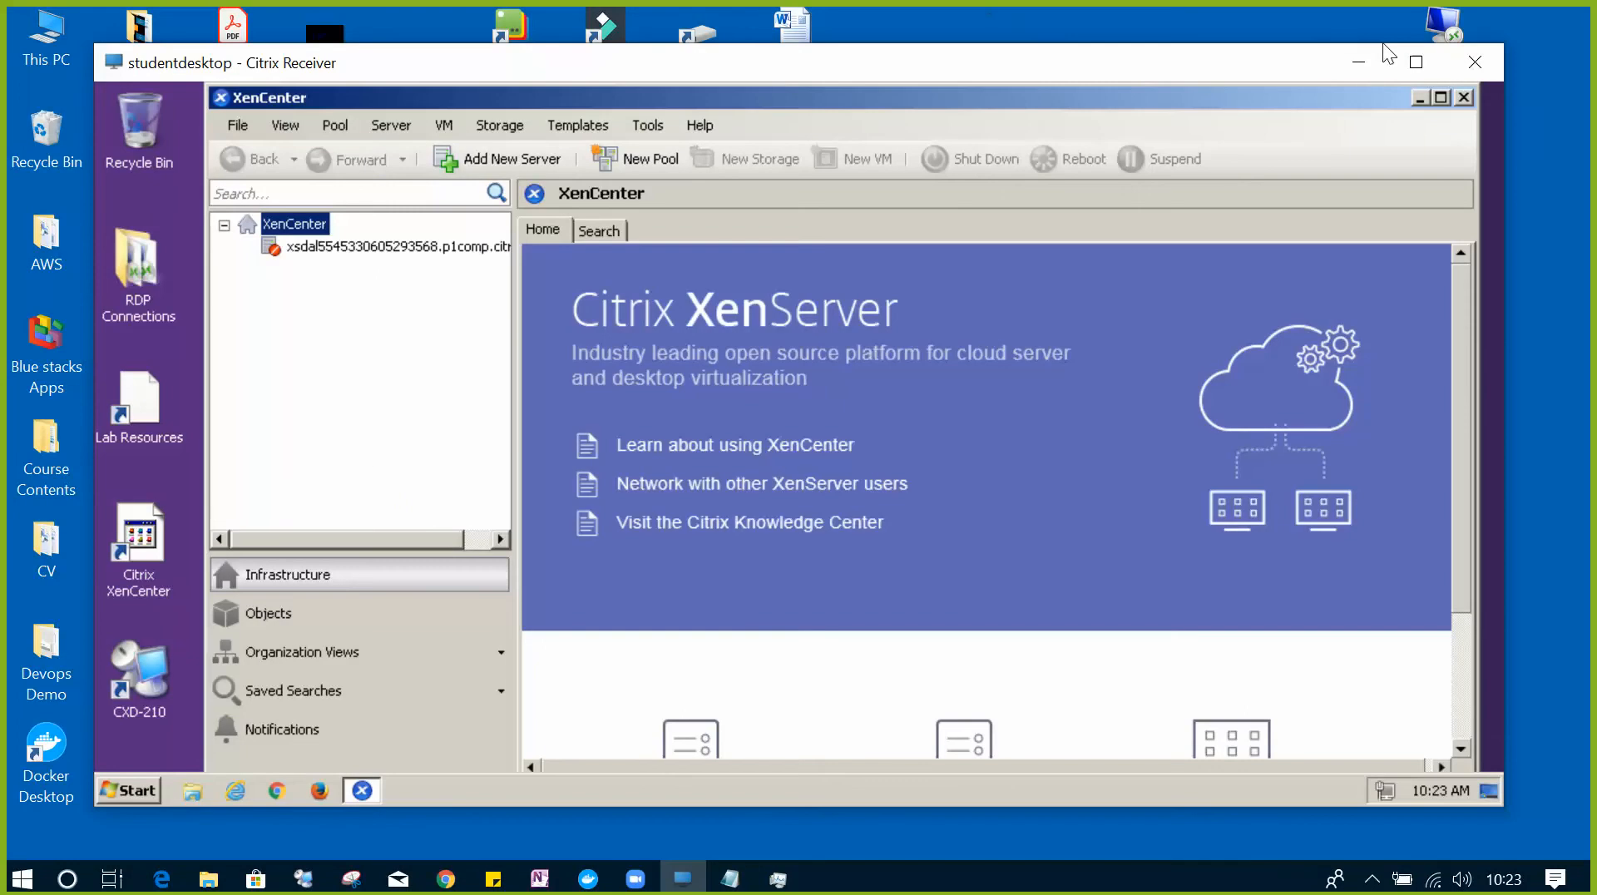
# - Maximize XenCenter, start connecting to the disconnected server, and enter username admin
pyautogui.doubleClick(1035, 67)
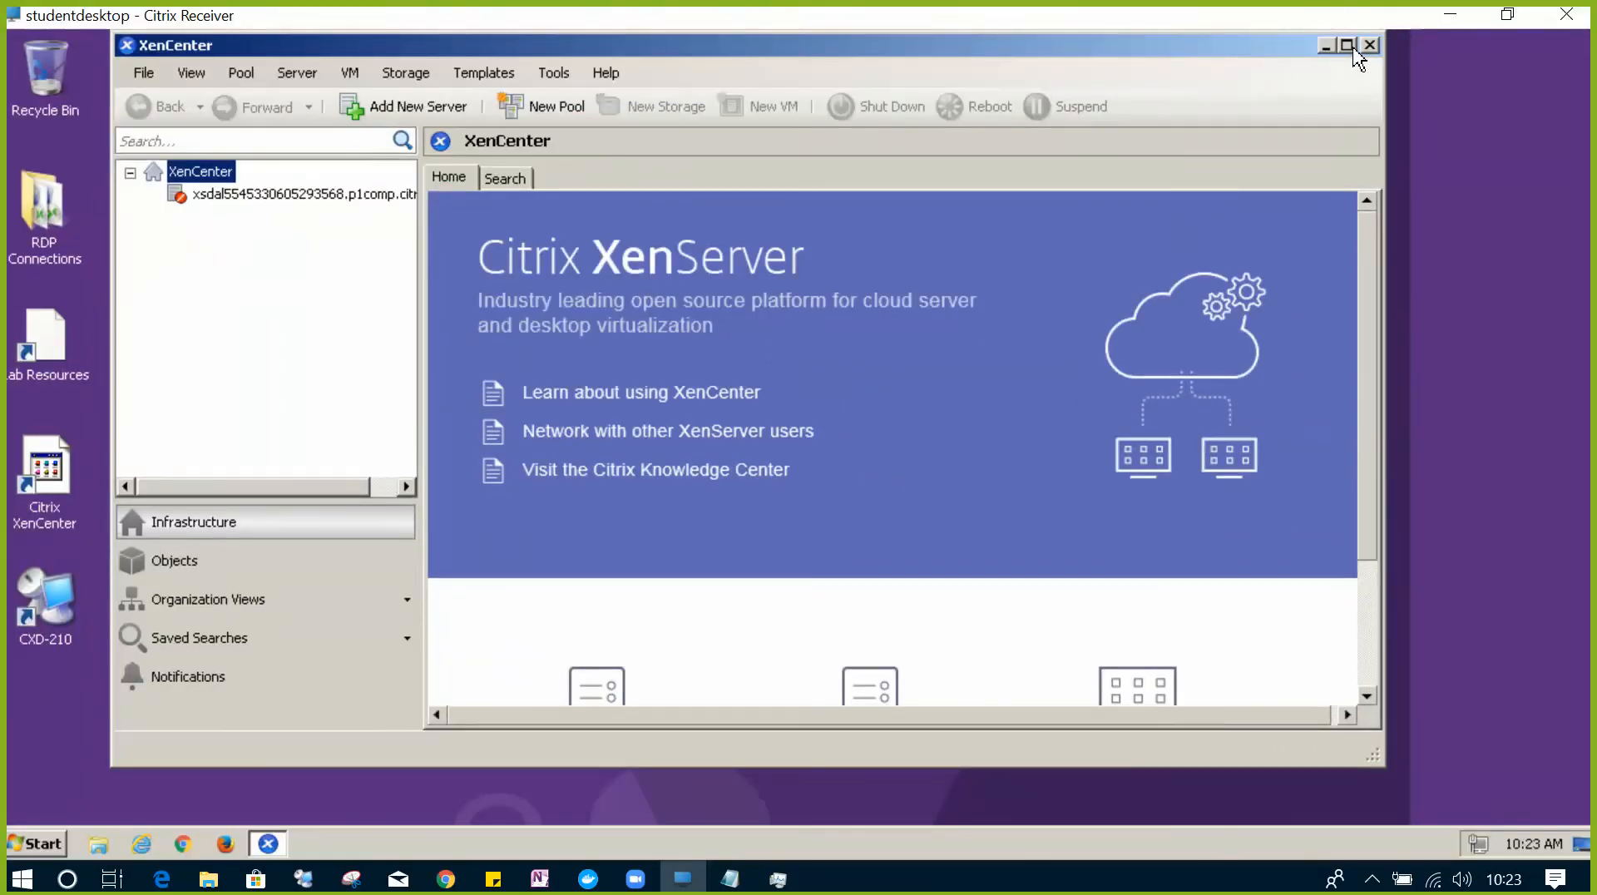
pyautogui.click(1348, 45)
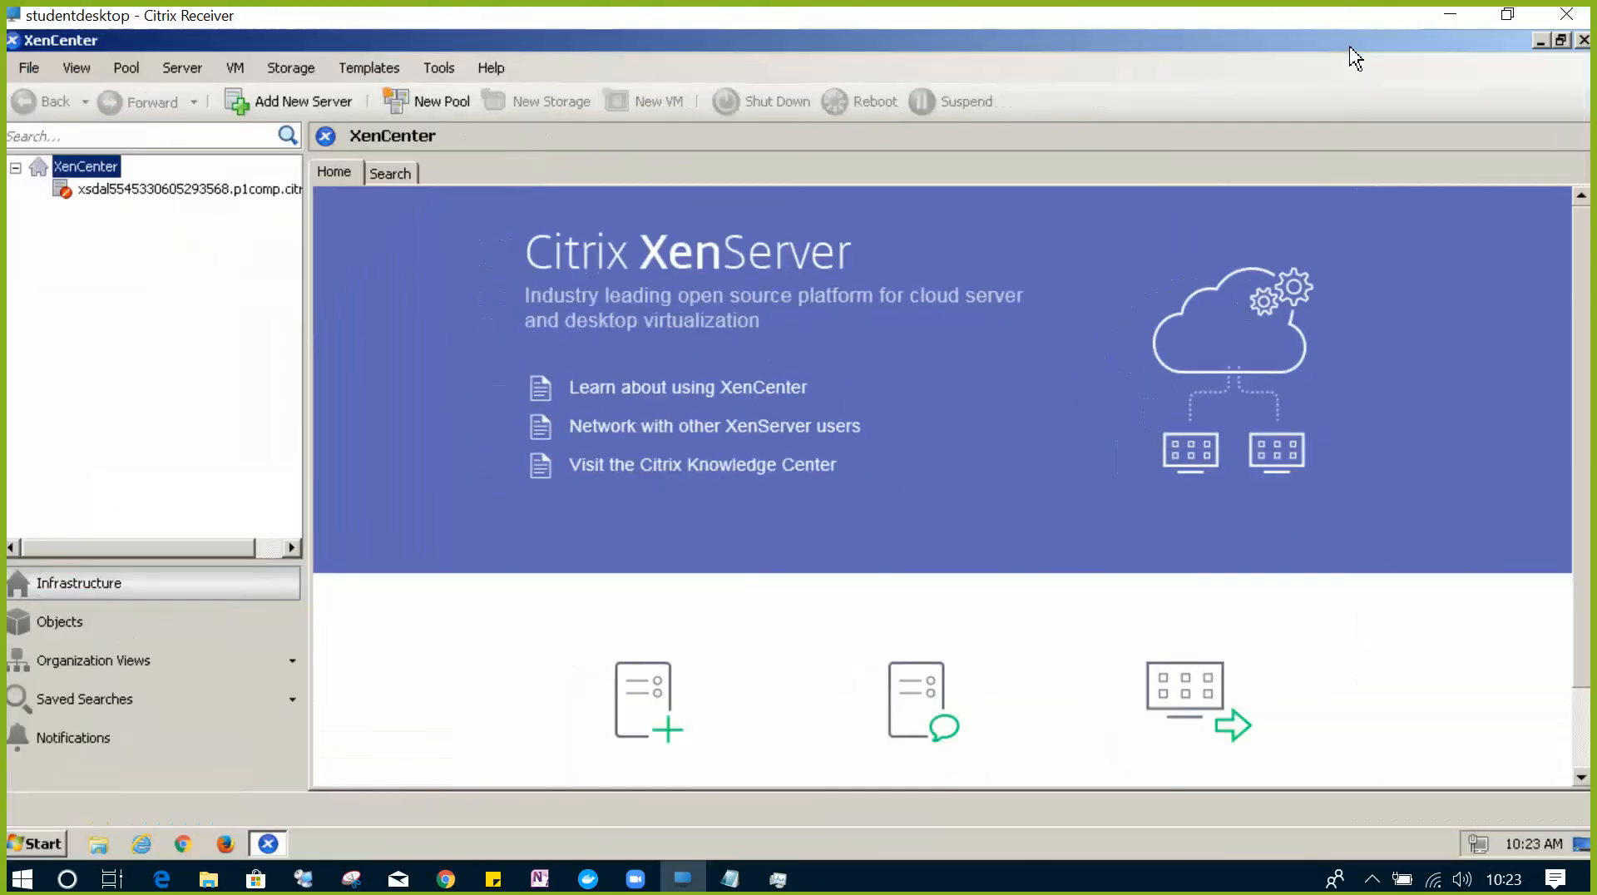
pyautogui.rightClick(177, 190)
pyautogui.click(285, 203)
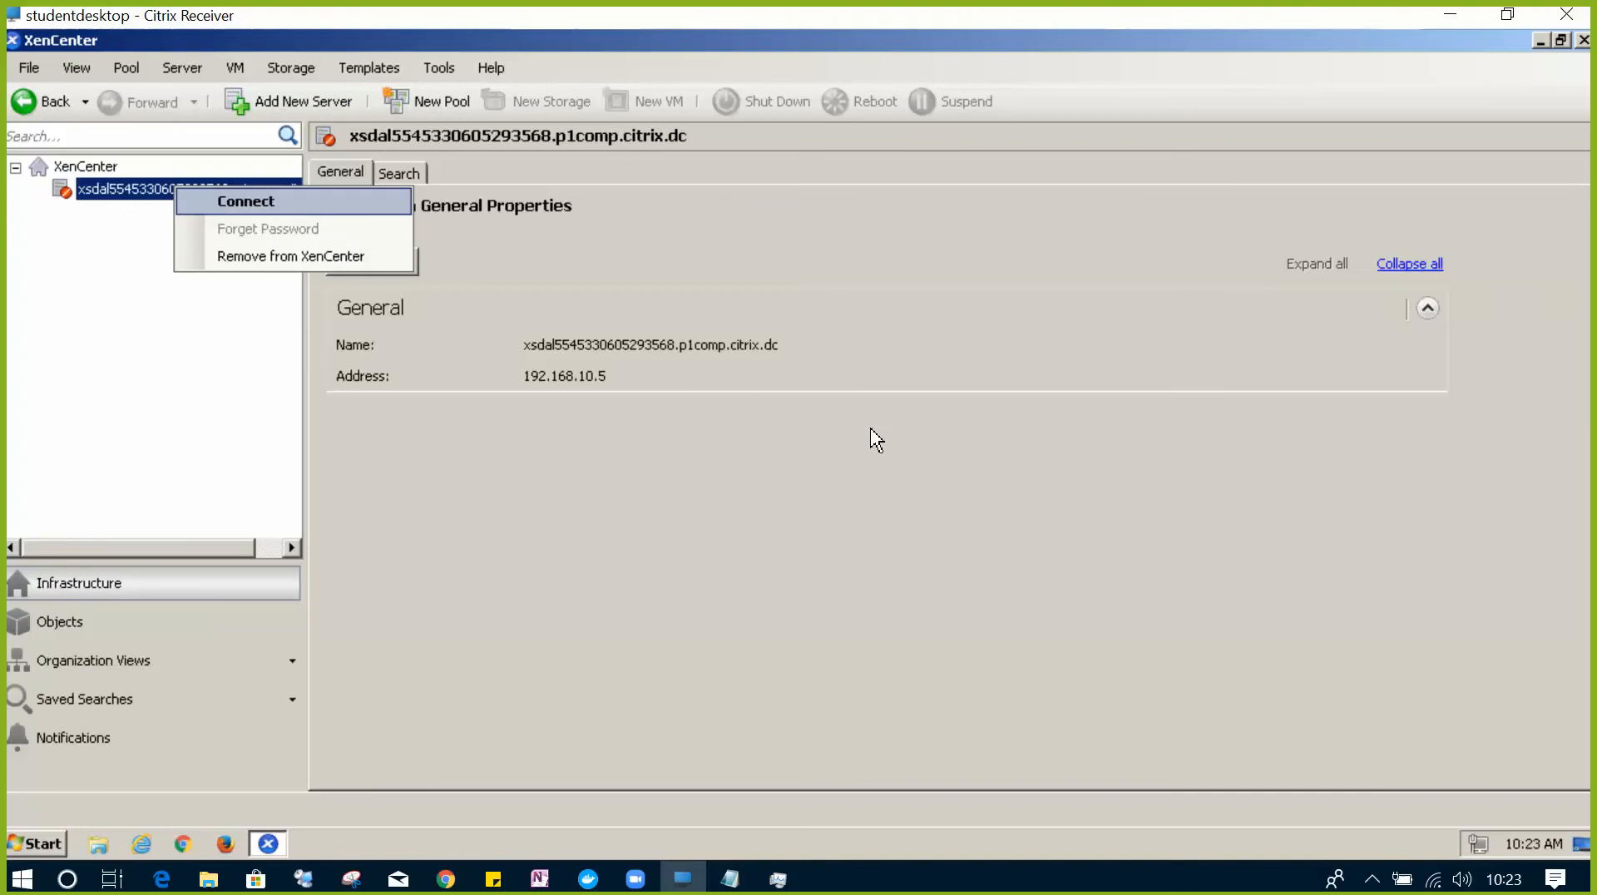
pyautogui.click(702, 485)
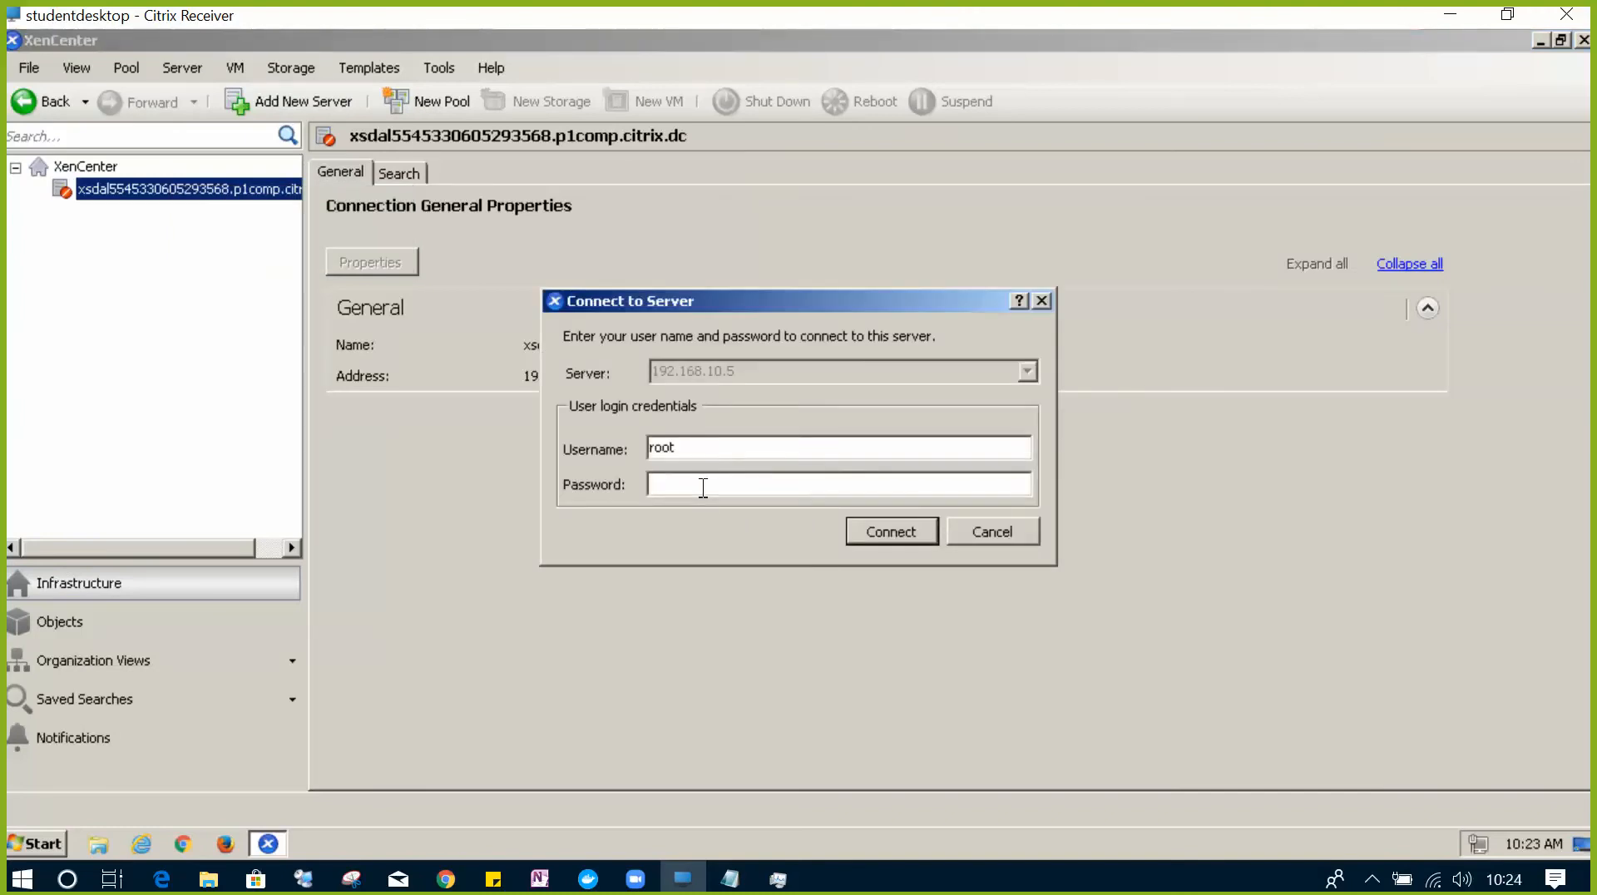
pyautogui.moveTo(694, 449); pyautogui.dragTo(544, 446)
pyautogui.write('admin')
pyautogui.press('Tab')
# - Copy the hypervisor password from the training dashboard, paste it into the login, and connect
pyautogui.click(445, 879)
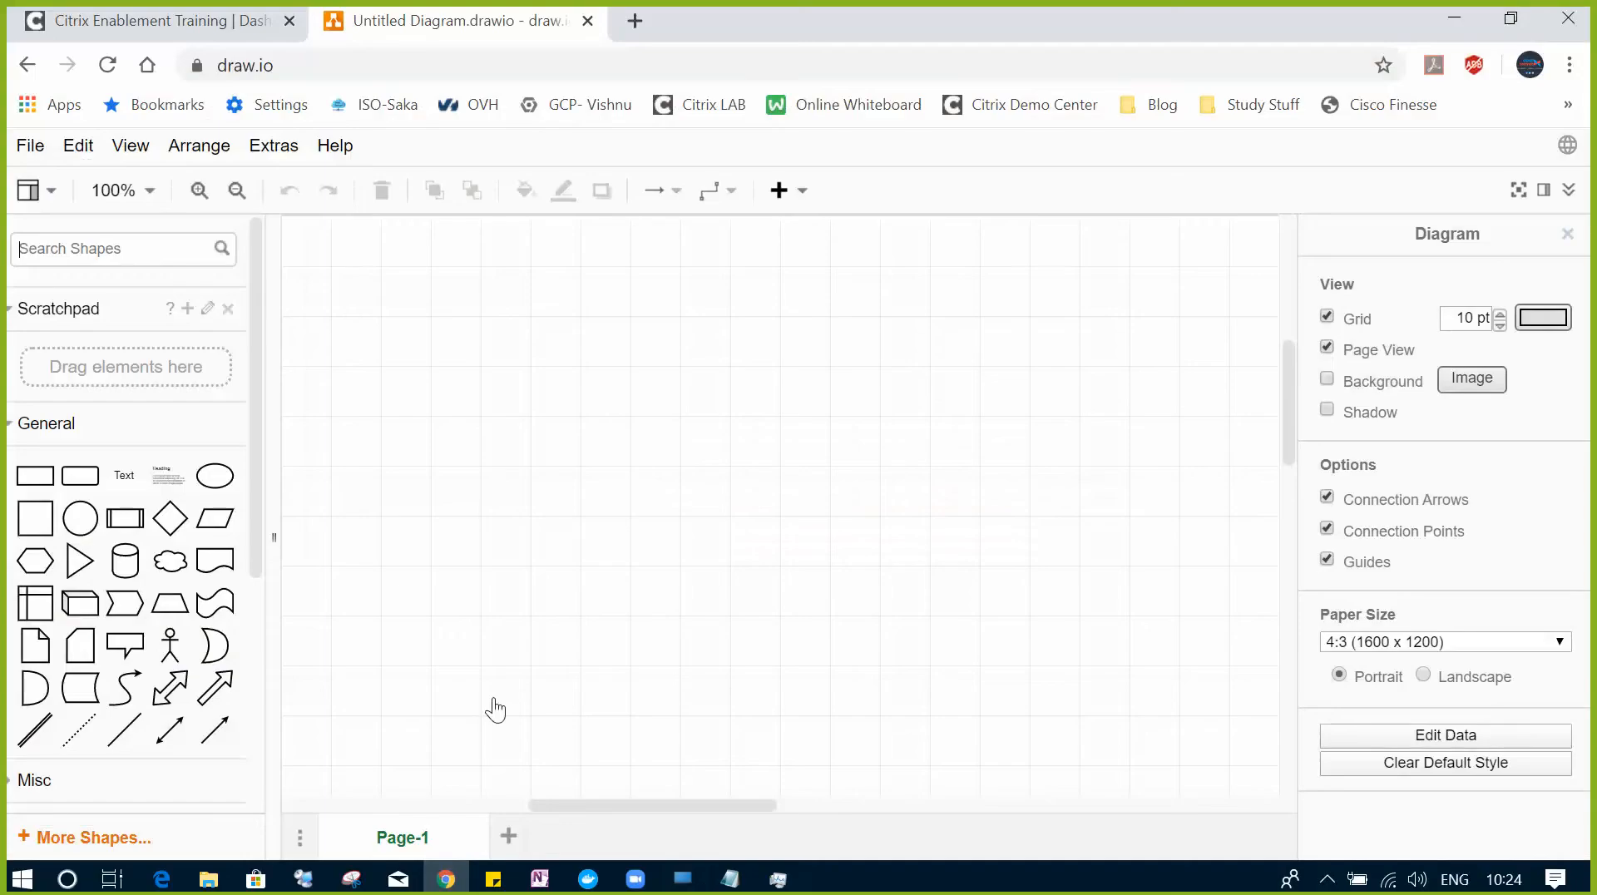
pyautogui.click(206, 18)
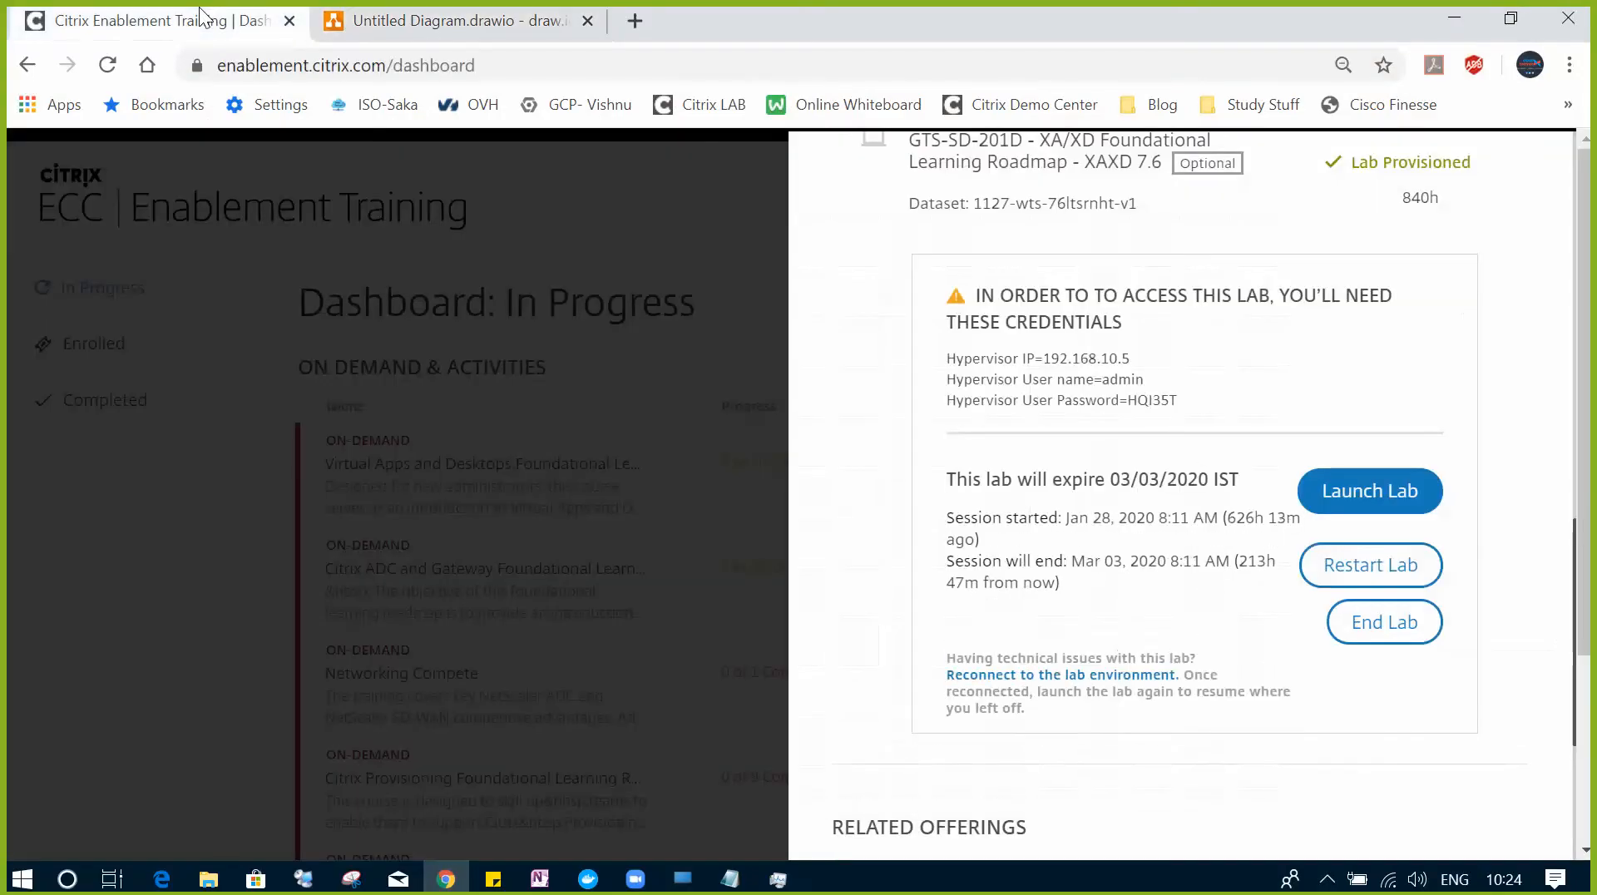
pyautogui.doubleClick(1157, 397)
pyautogui.hotkey('ctrl', 'c')
pyautogui.hotkey('alt', 'Tab')
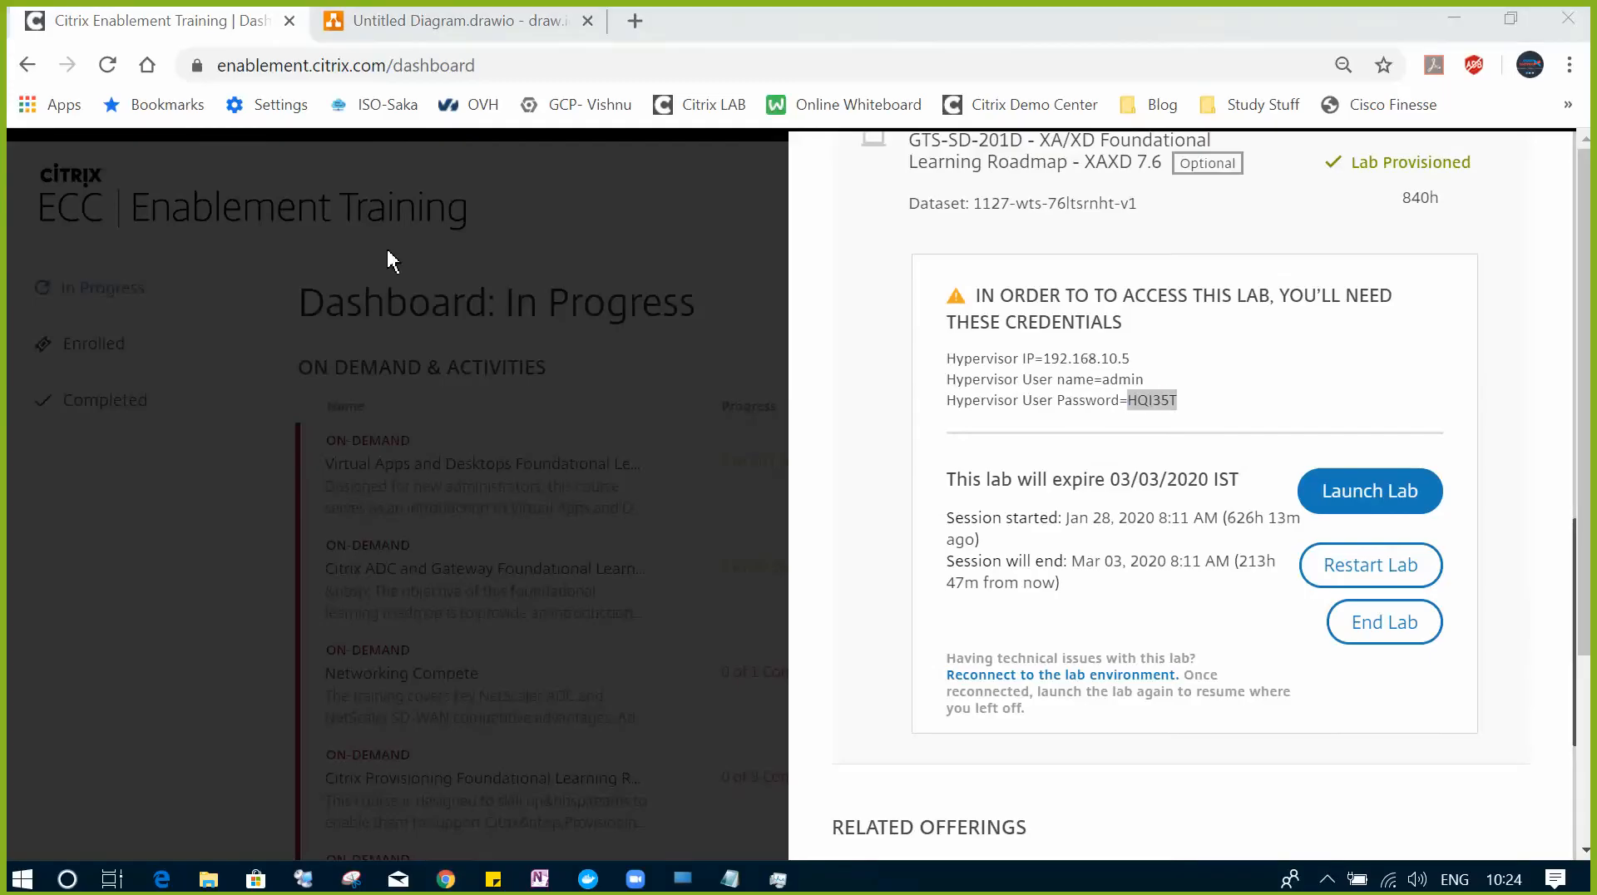
pyautogui.hotkey('ctrl', 'v')
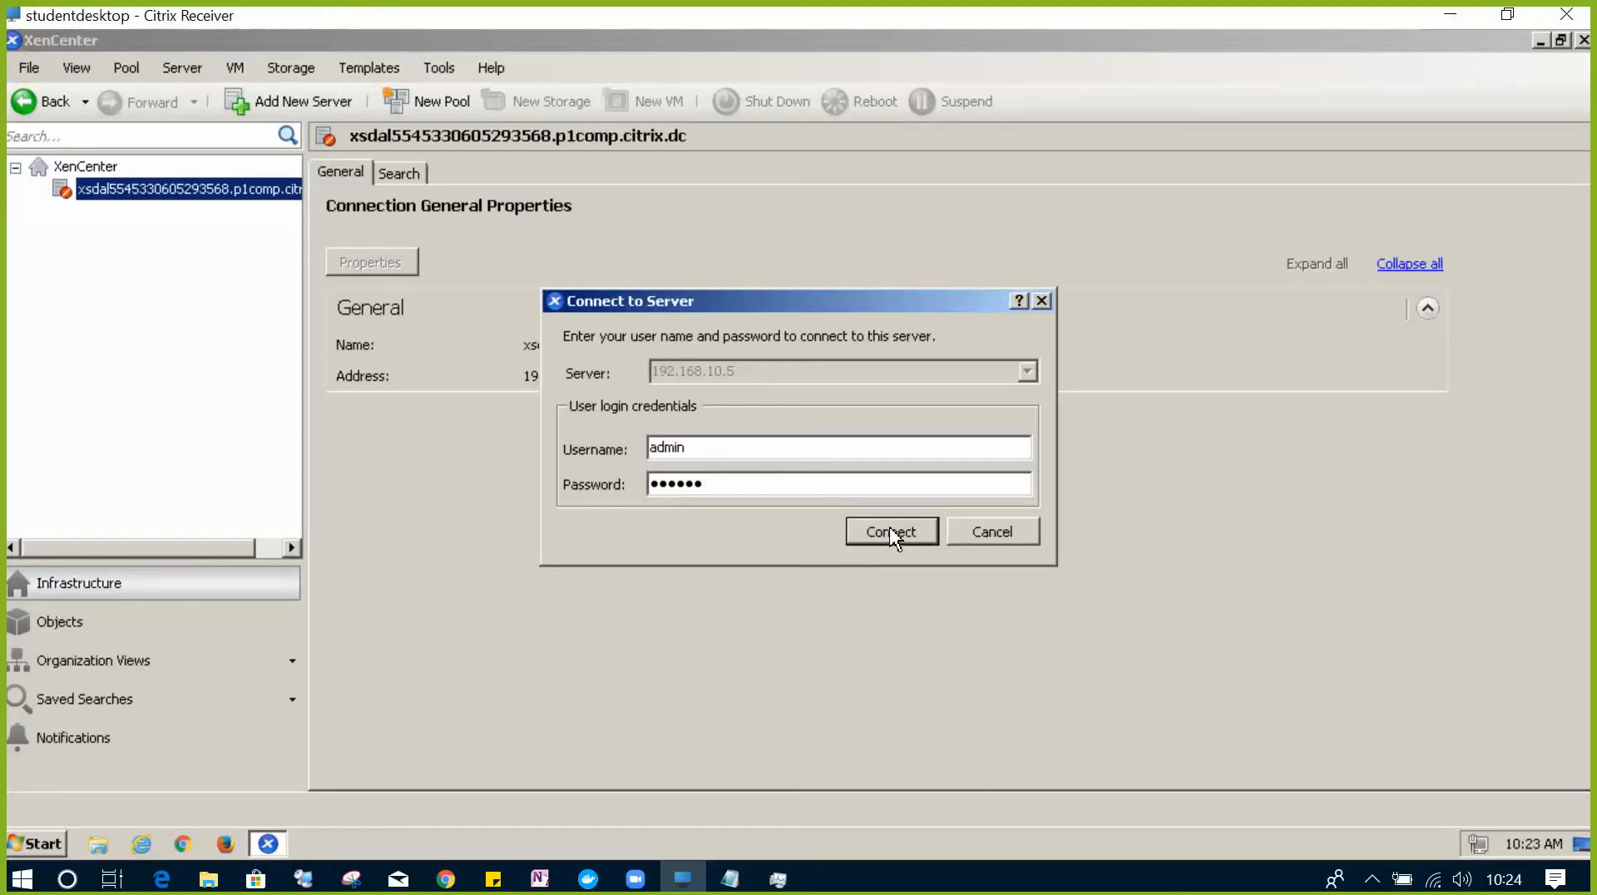
pyautogui.click(889, 529)
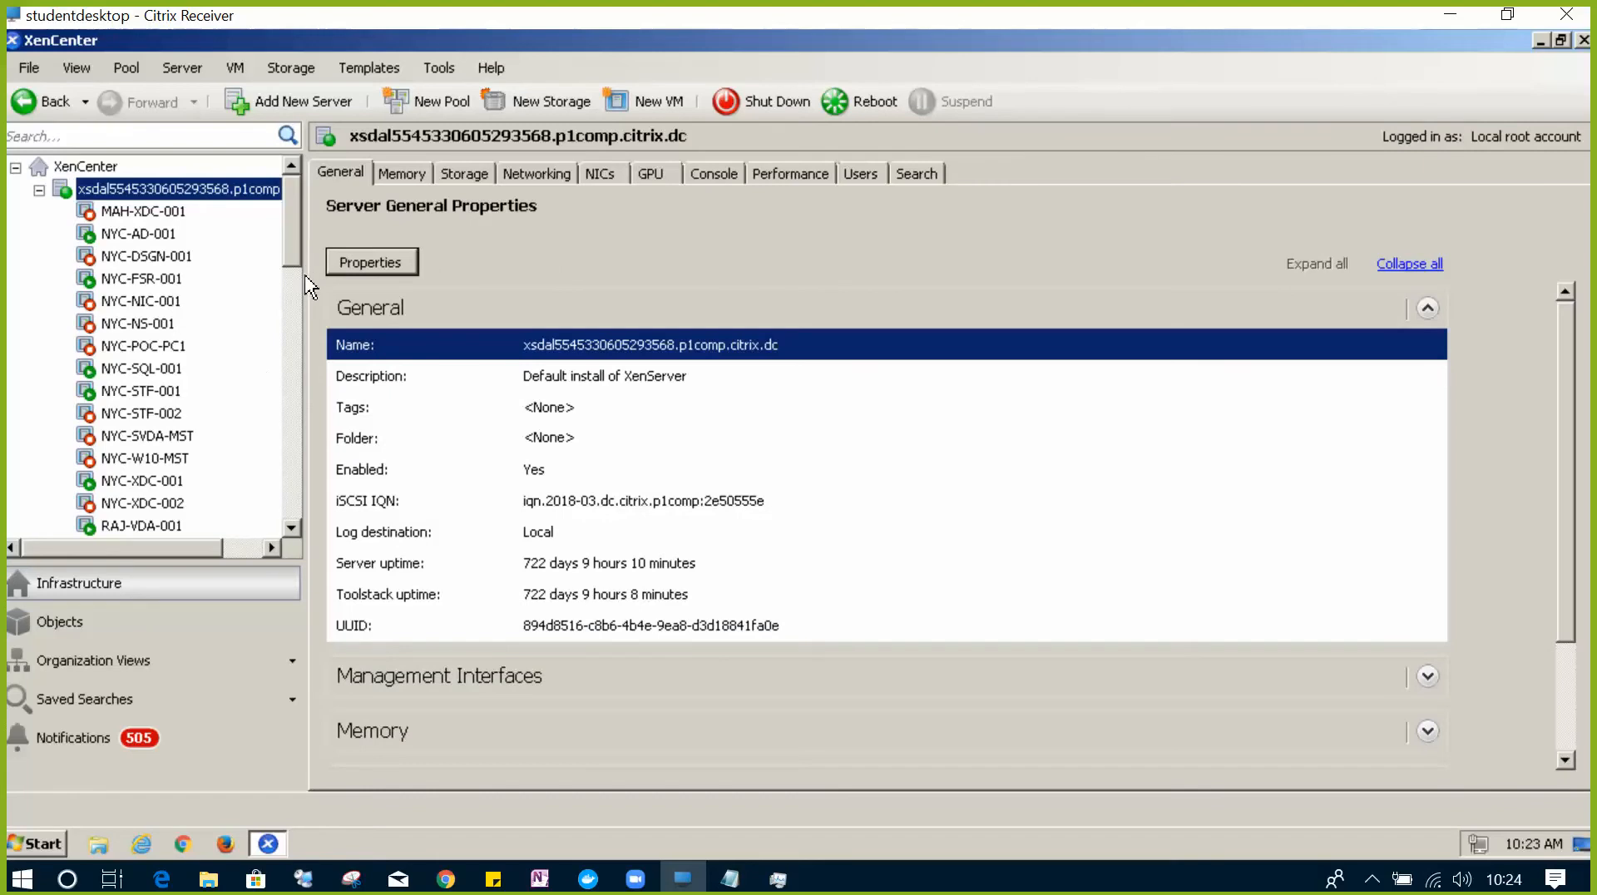
# - Scroll the Infrastructure tree down and select the TEST 01 virtual machine
pyautogui.scroll(-2, 304, 275)
pyautogui.moveTo(299, 266); pyautogui.dragTo(293, 308)
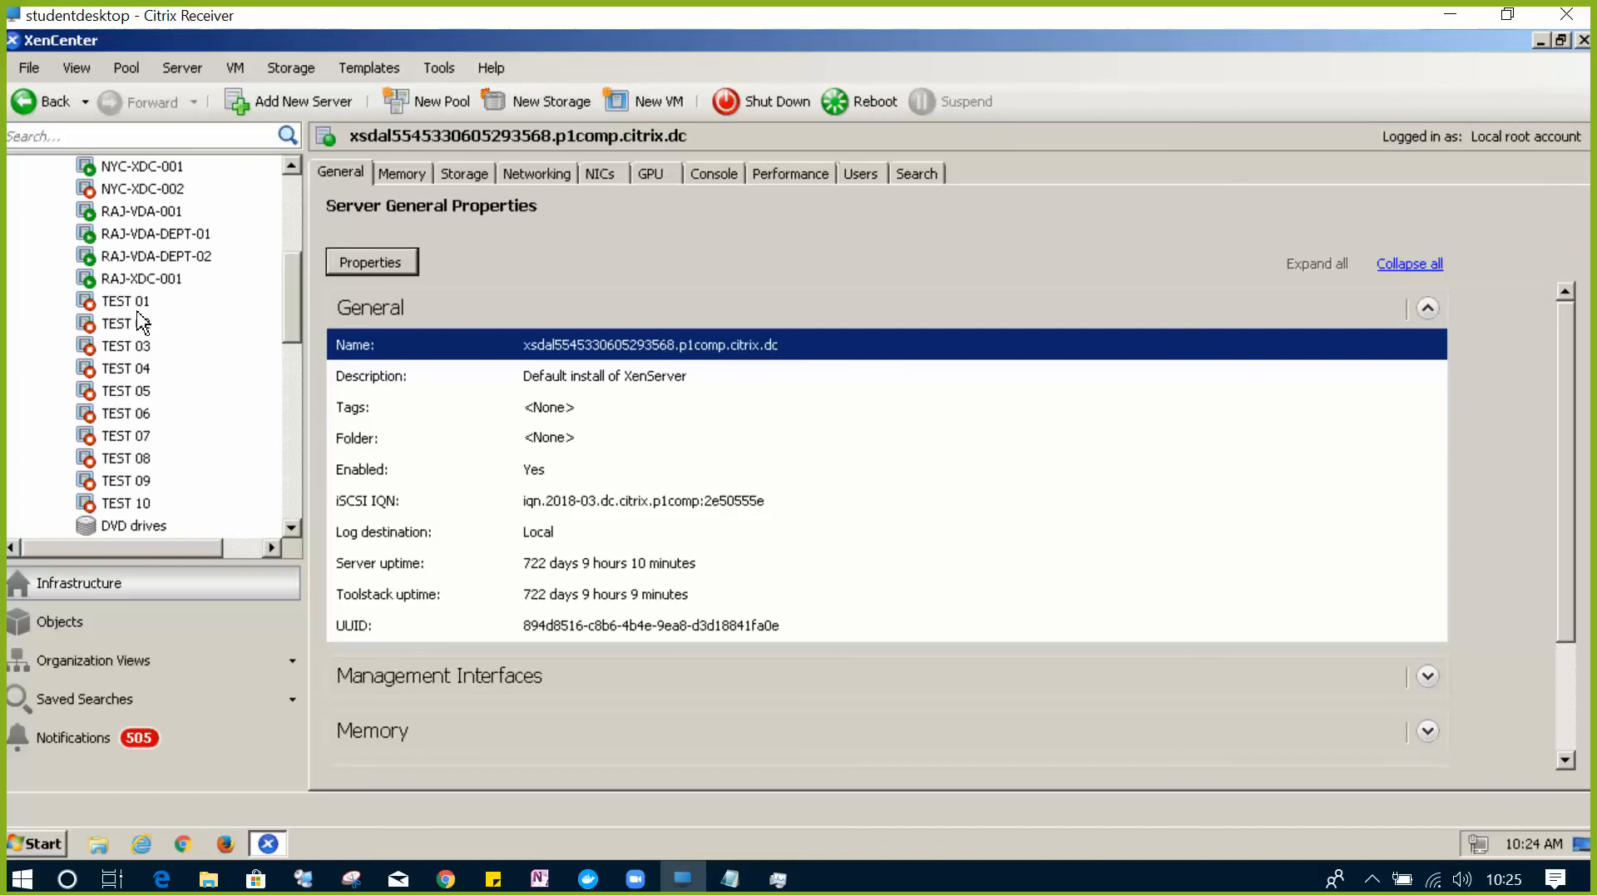
pyautogui.click(140, 302)
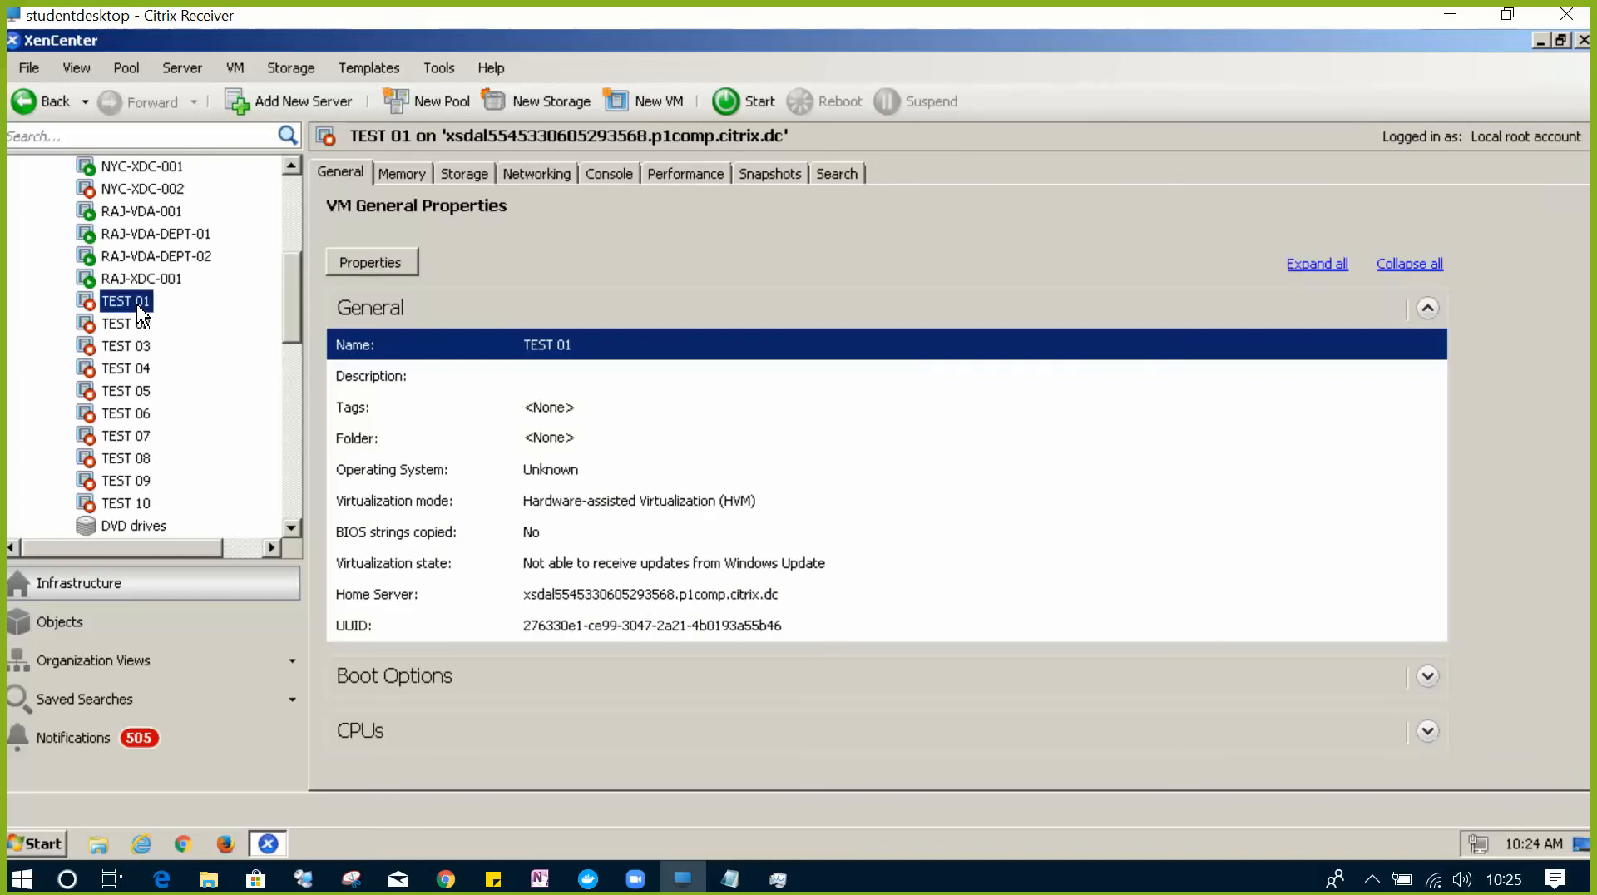
# - Change the TEST 01 VM's name to 'MAH-AD' in its Properties dialog
pyautogui.rightClick(139, 312)
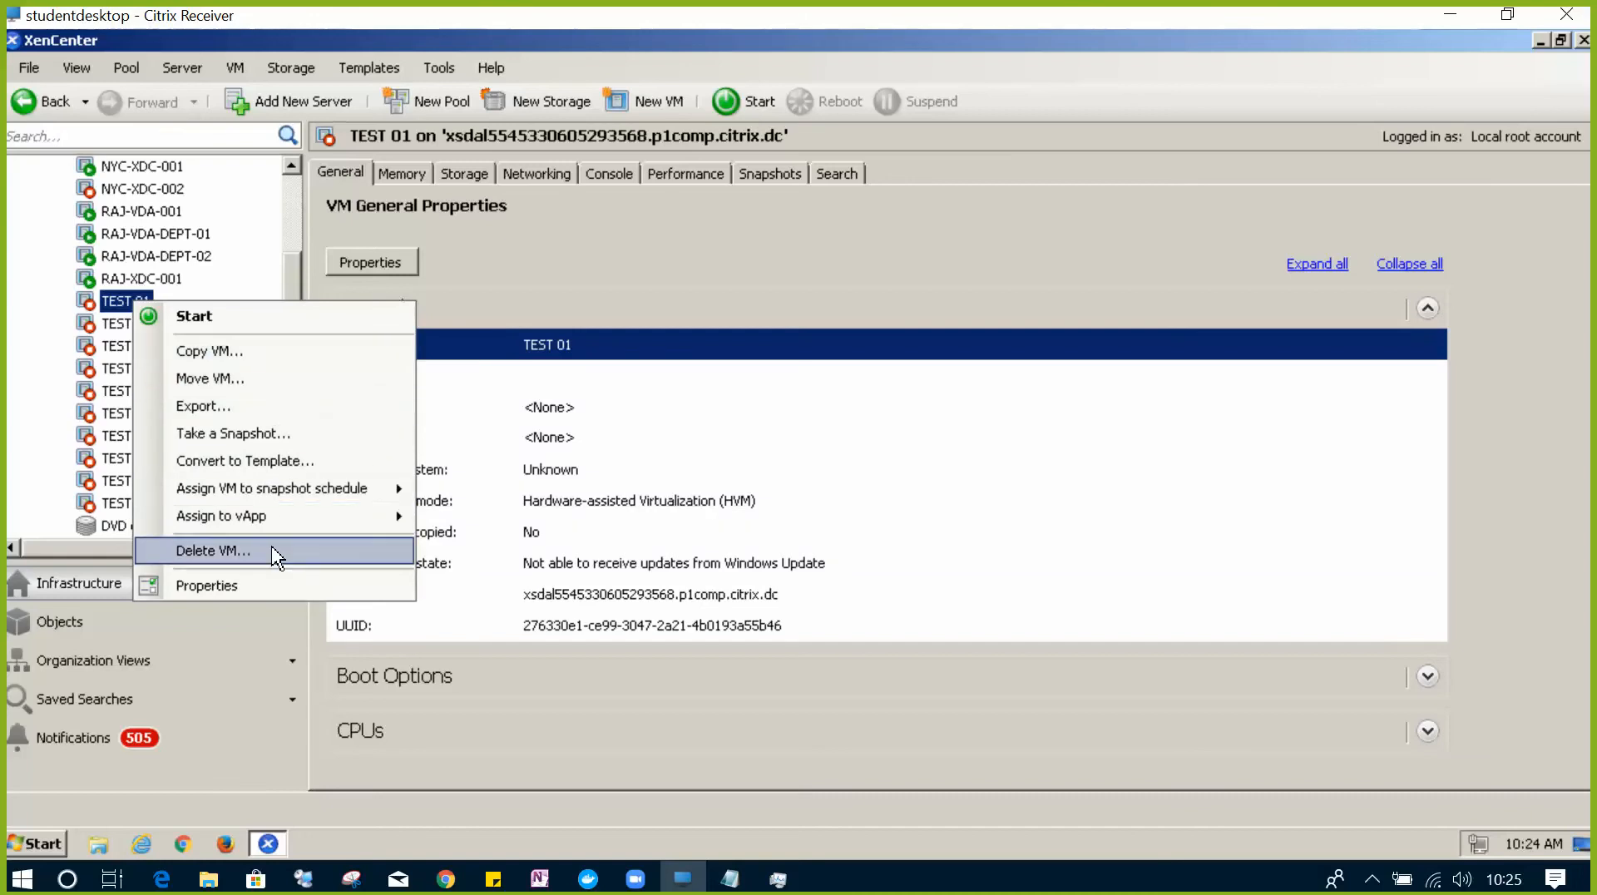
pyautogui.click(270, 592)
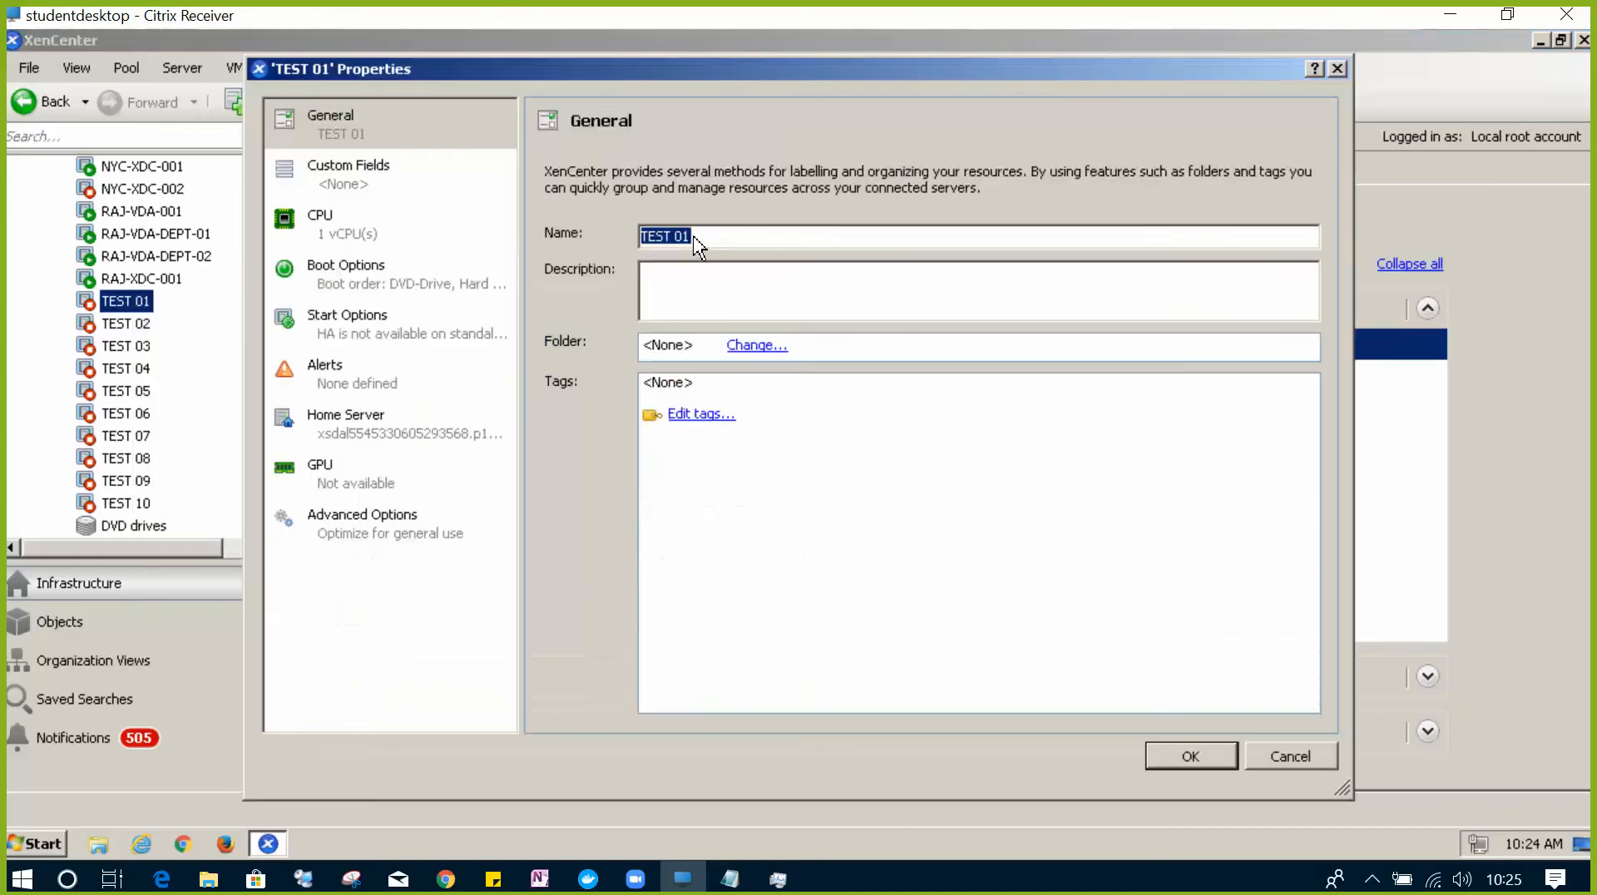
pyautogui.click(701, 238)
pyautogui.press('BackSpace')
pyautogui.press('BackSpace')
pyautogui.press('BackSpace')
pyautogui.press('BackSpace')
pyautogui.press('BackSpace')
pyautogui.press('BackSpace')
pyautogui.press('BackSpace')
pyautogui.write('MAH-AD')
pyautogui.click(1189, 757)
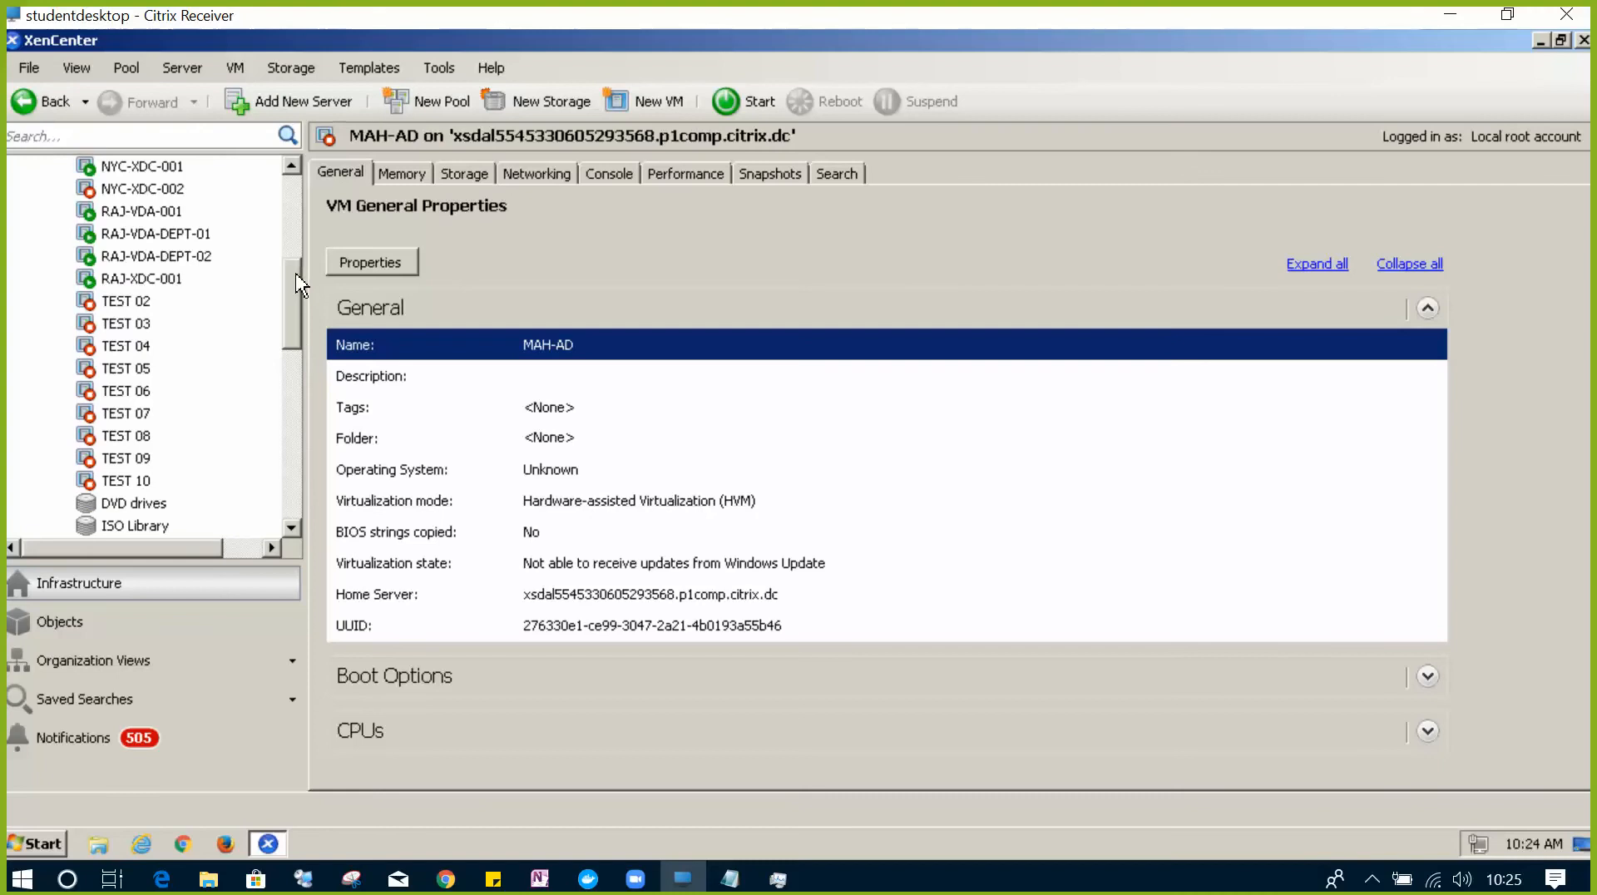
pyautogui.moveTo(302, 286); pyautogui.dragTo(295, 200)
# - Start the MAH-AD VM and view its Console at the Windows setup Settings screen
pyautogui.rightClick(130, 194)
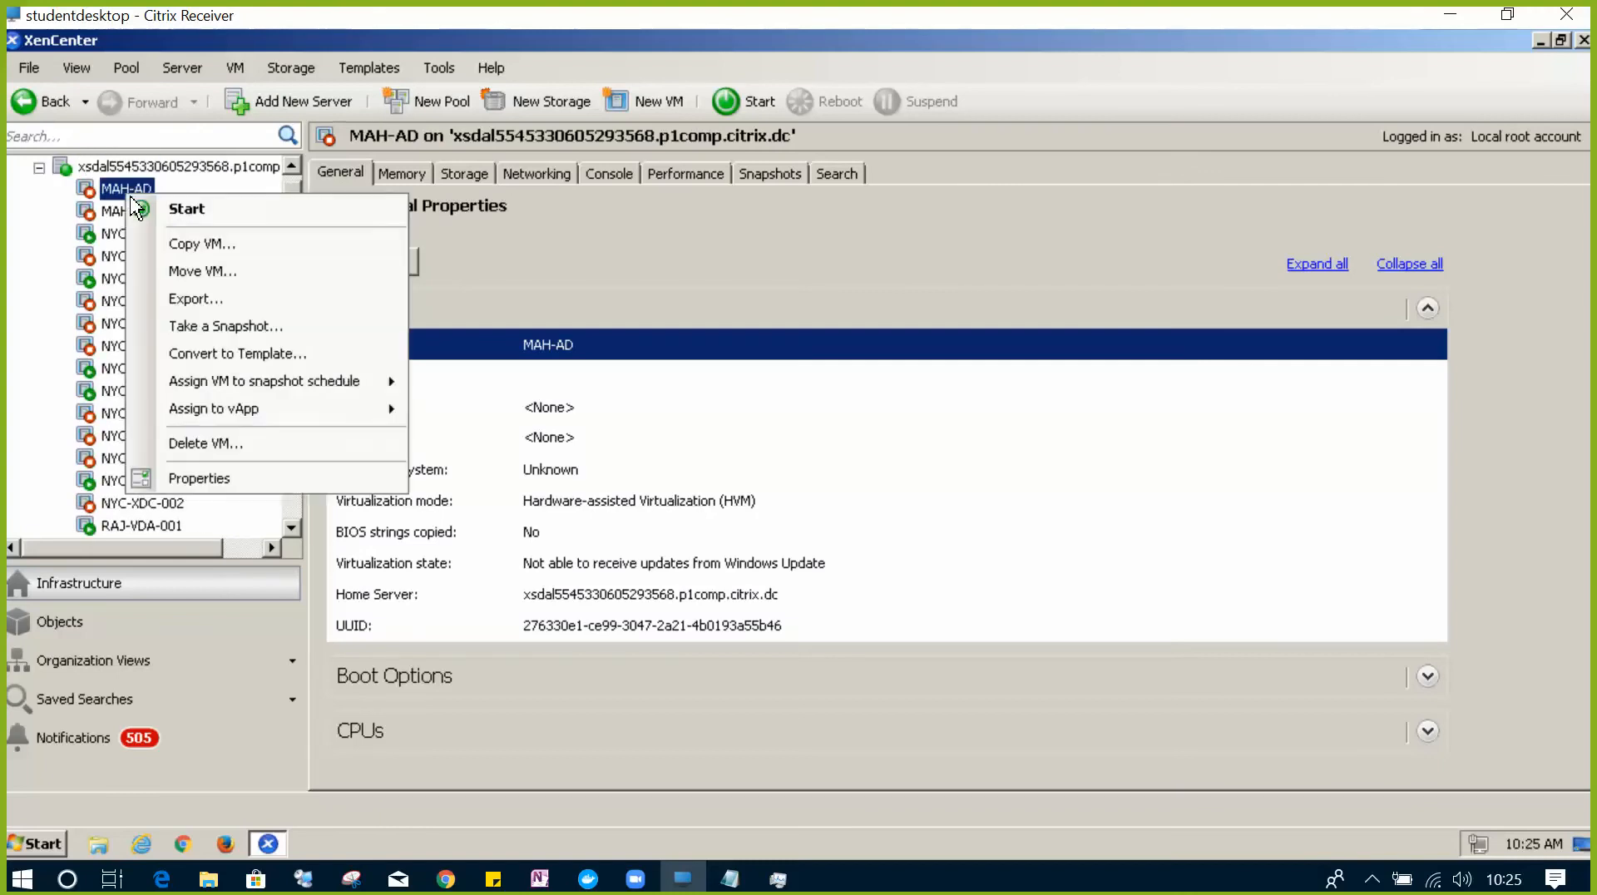
pyautogui.click(254, 214)
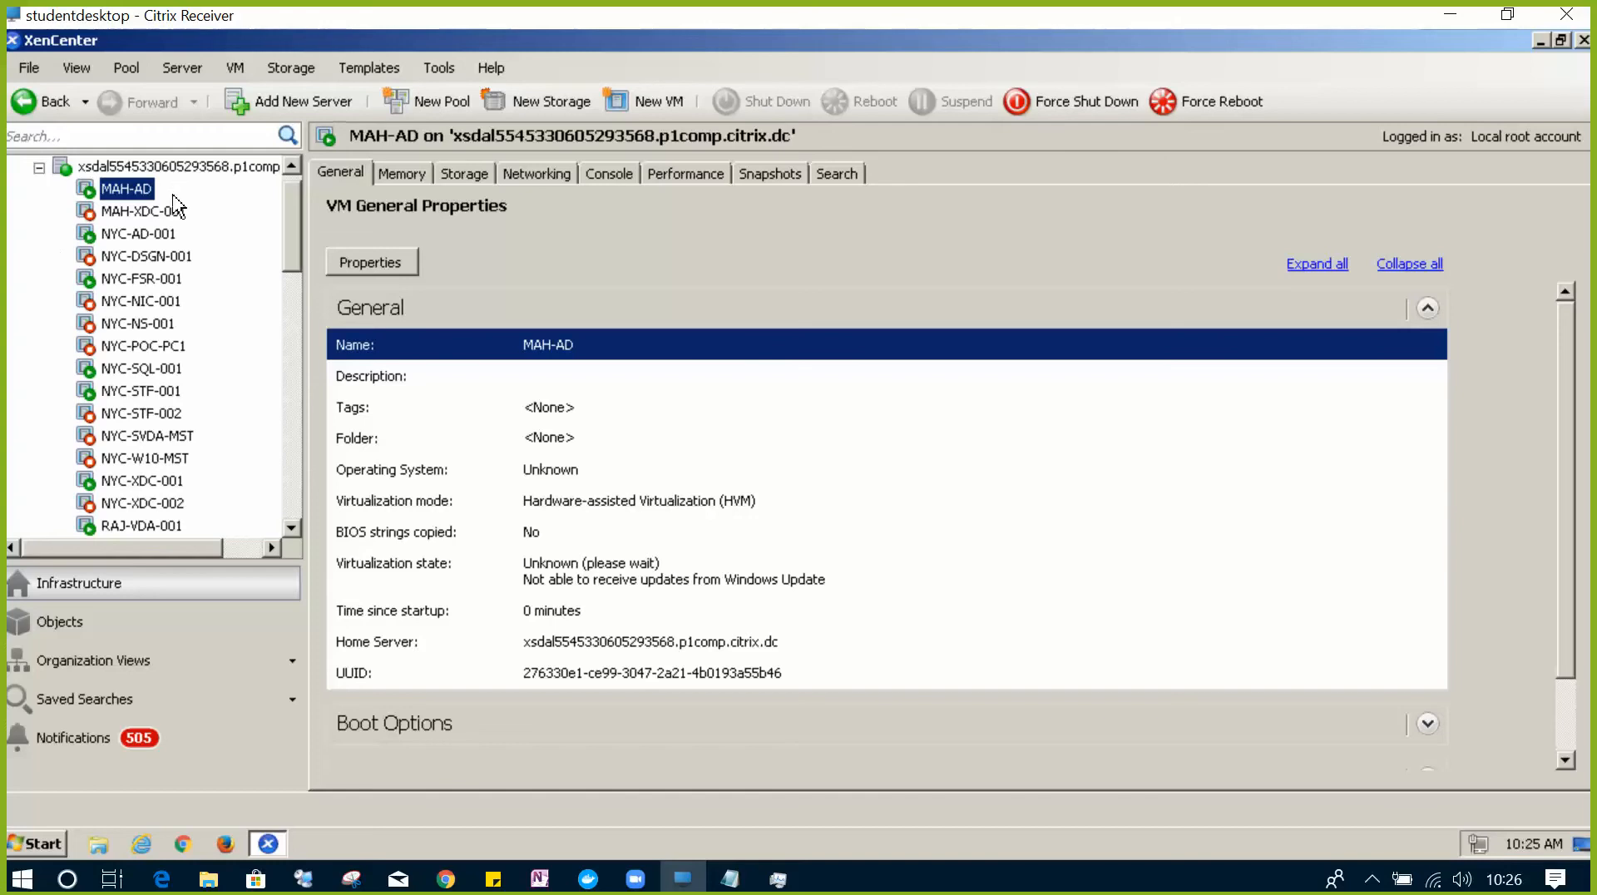
pyautogui.click(610, 174)
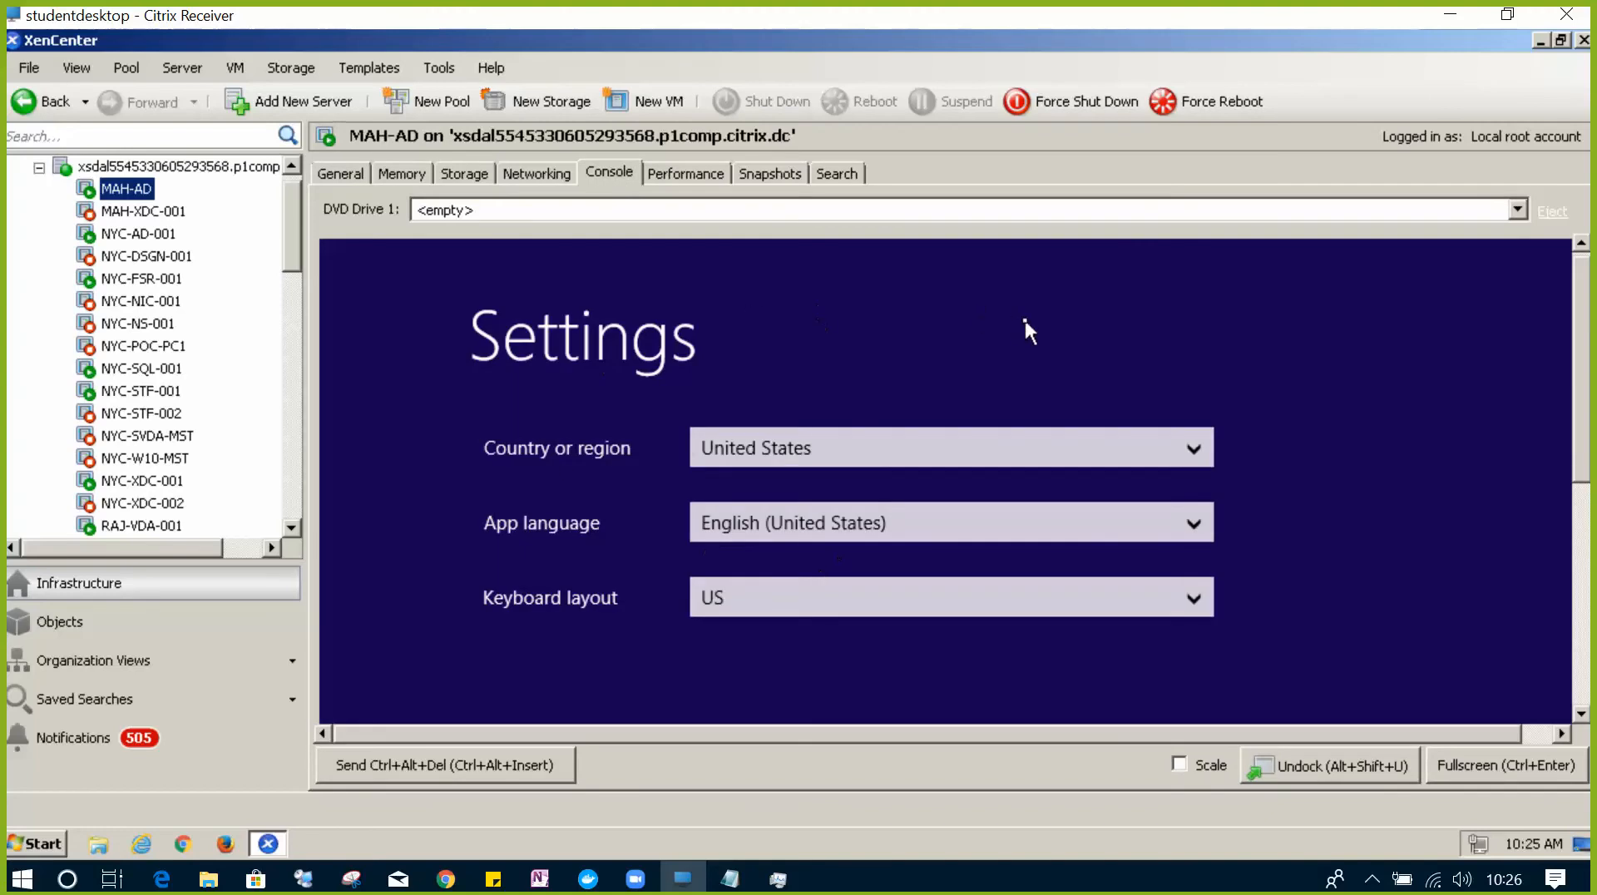
# - Move past region and language settings in full screen and accept the Windows license terms
pyautogui.click(1505, 773)
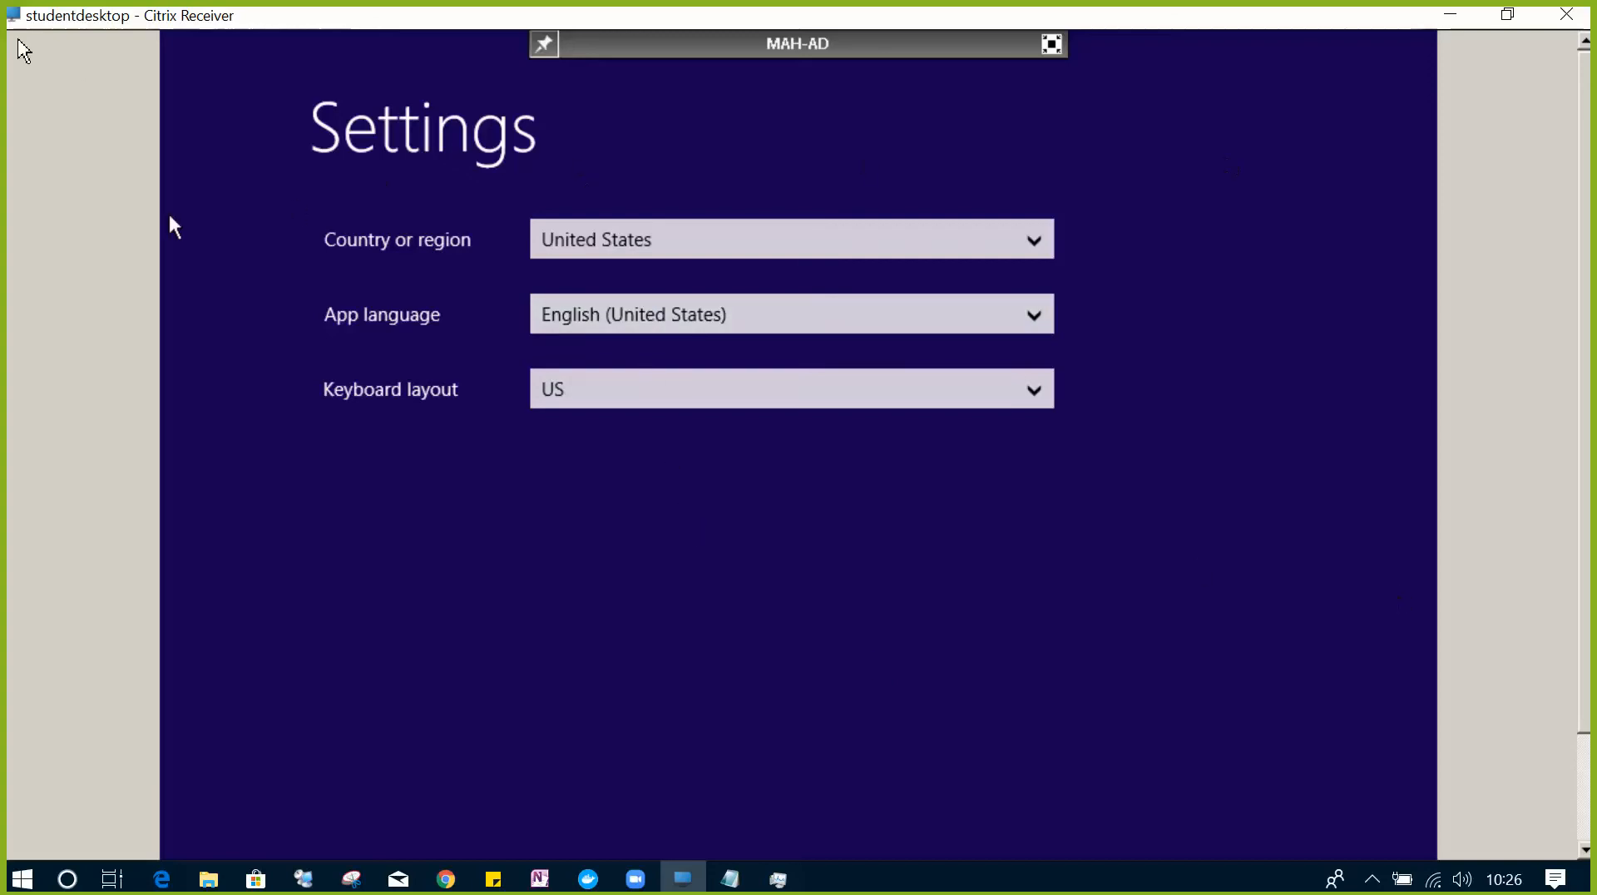
pyautogui.press('Return')
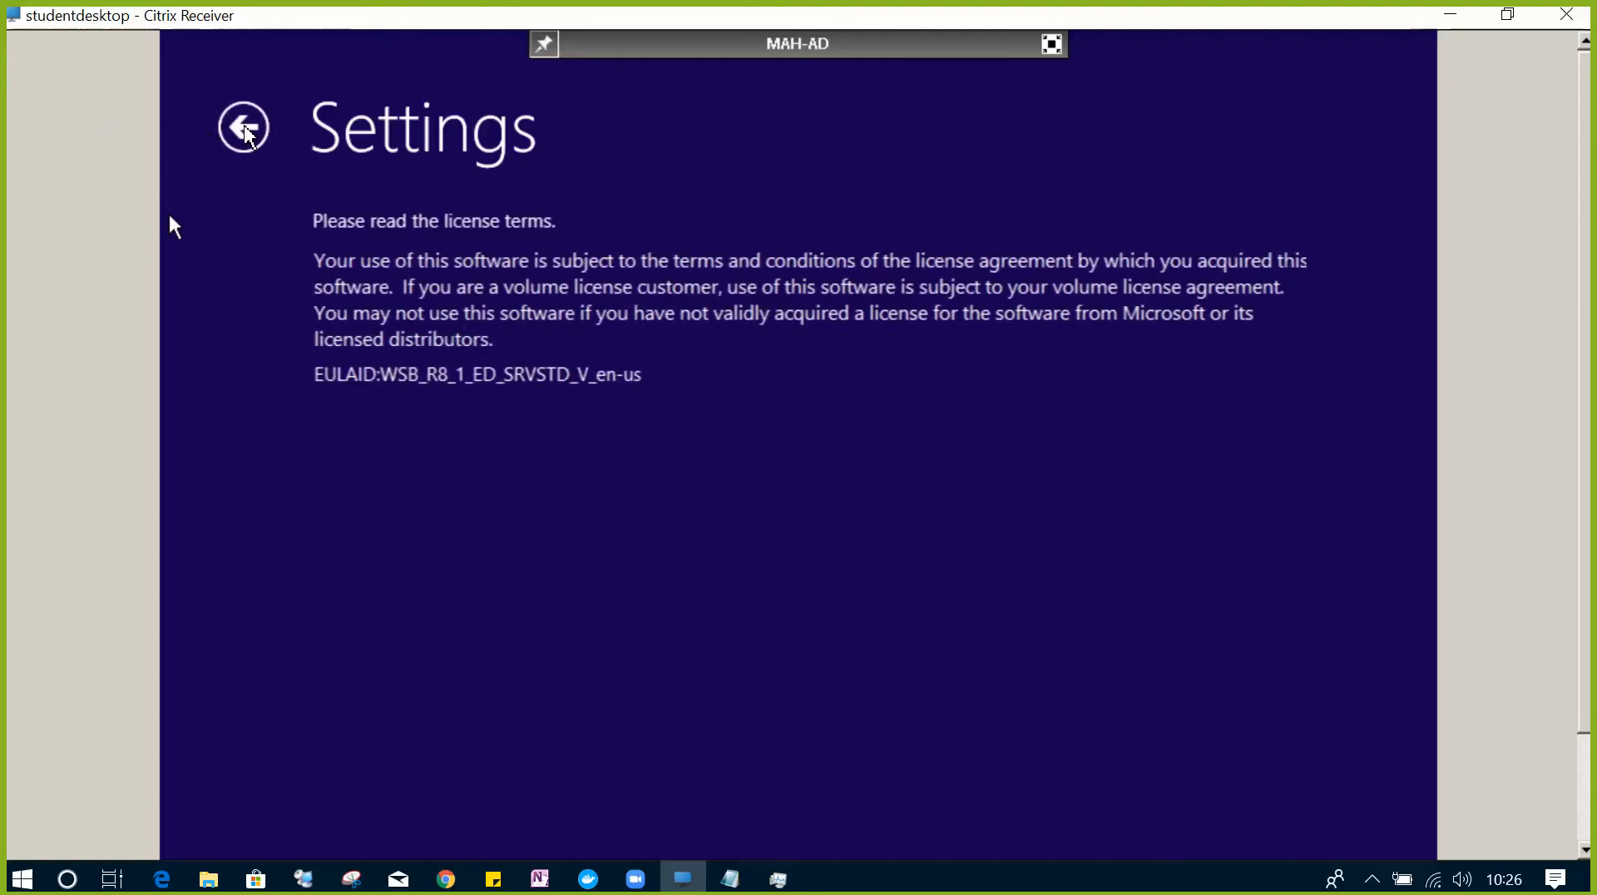
pyautogui.click(242, 130)
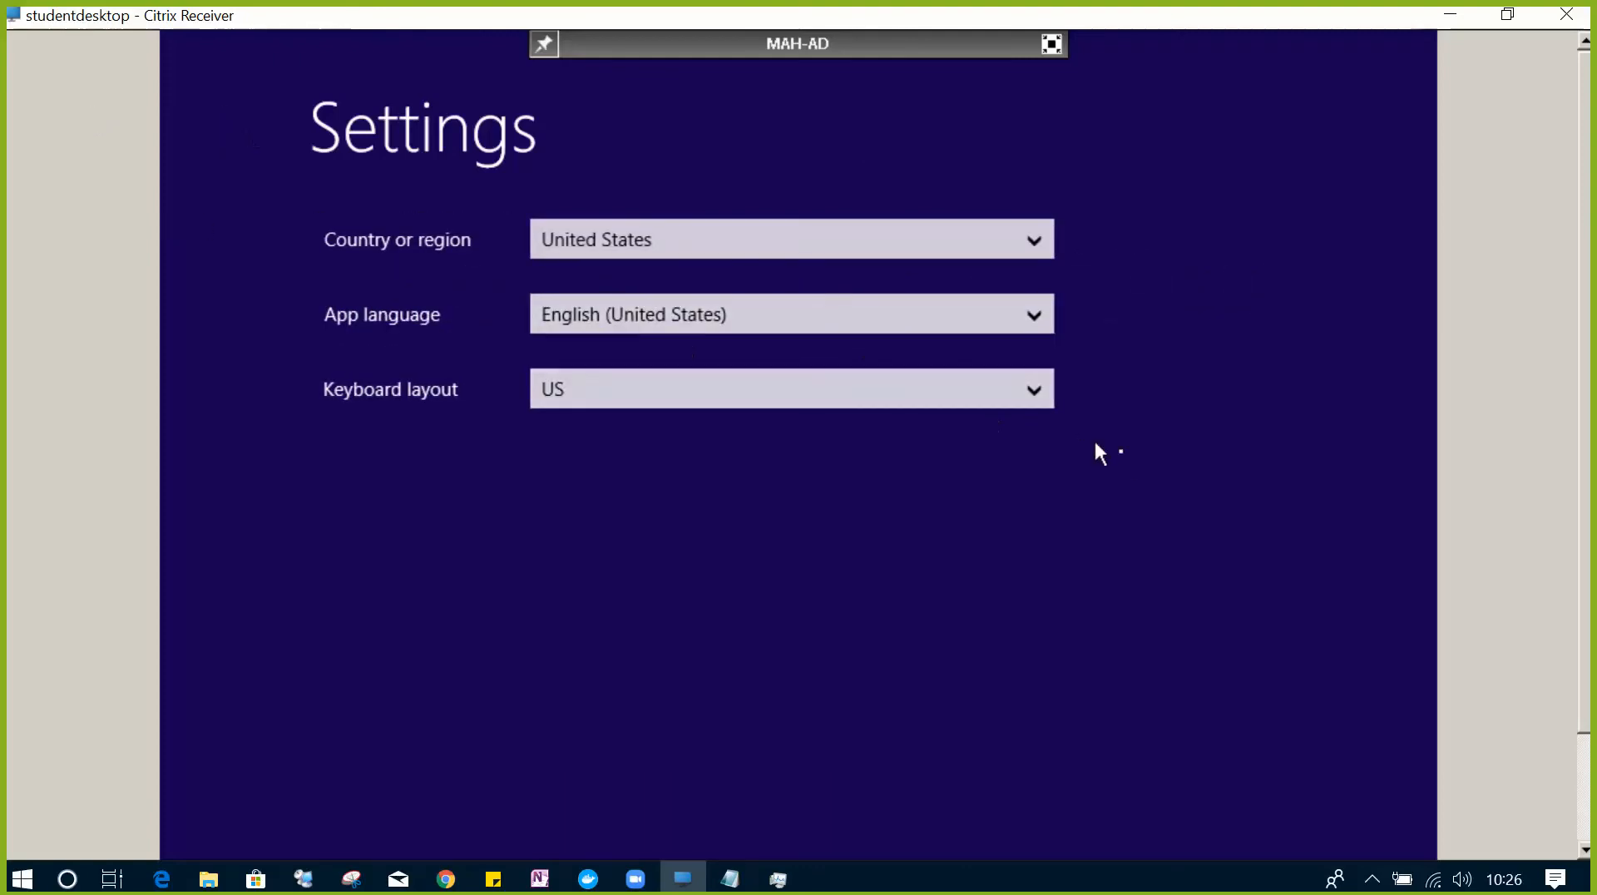
pyautogui.press('Return')
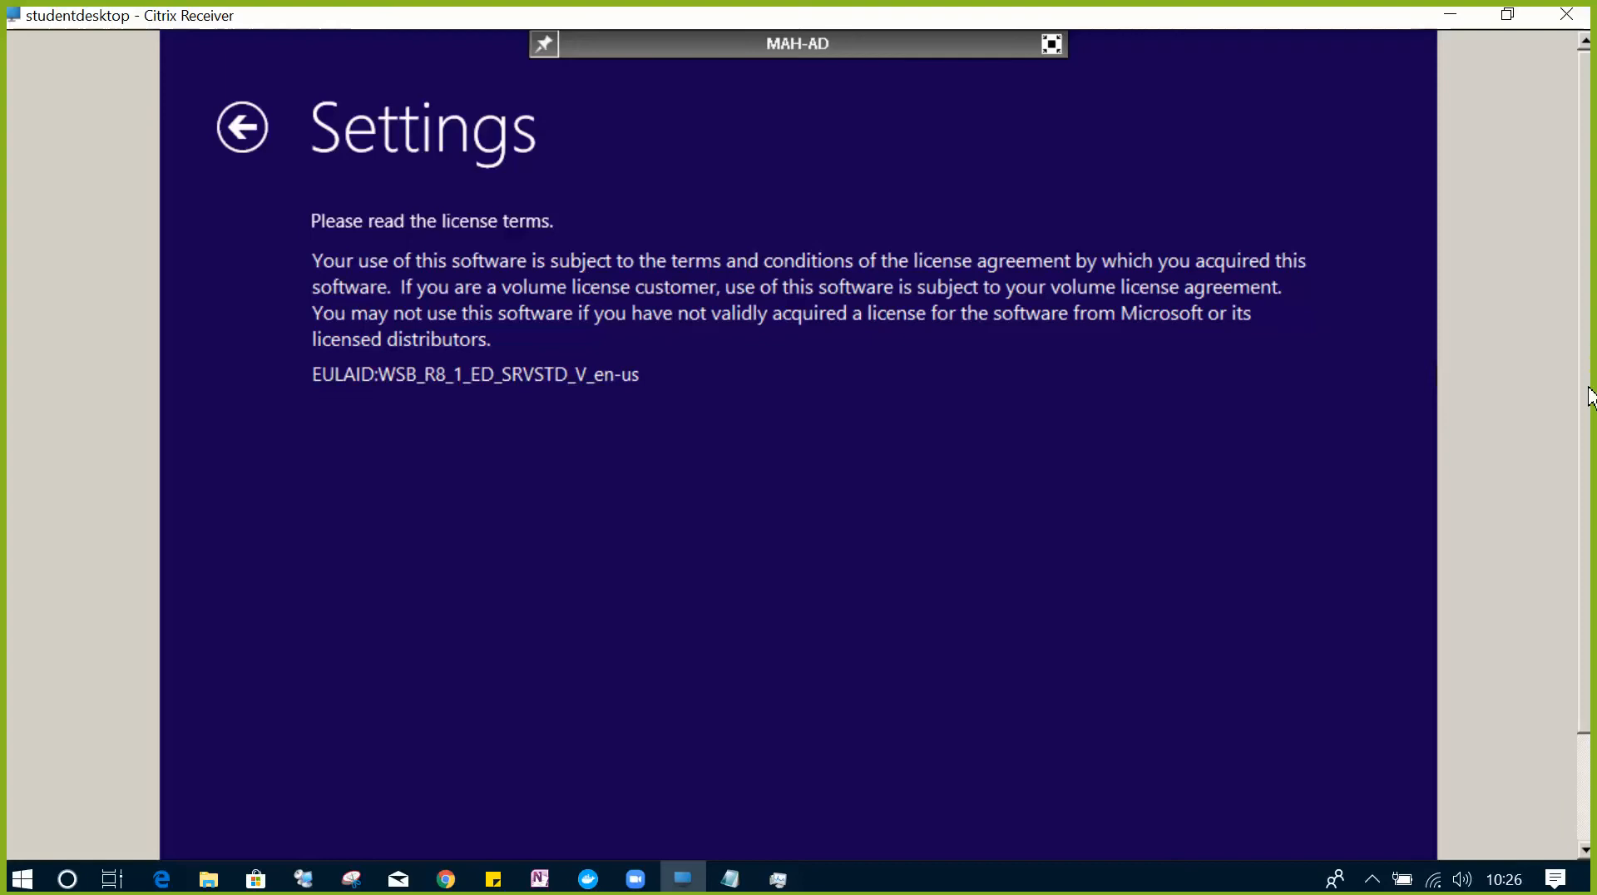
pyautogui.scroll(-3, 1590, 395)
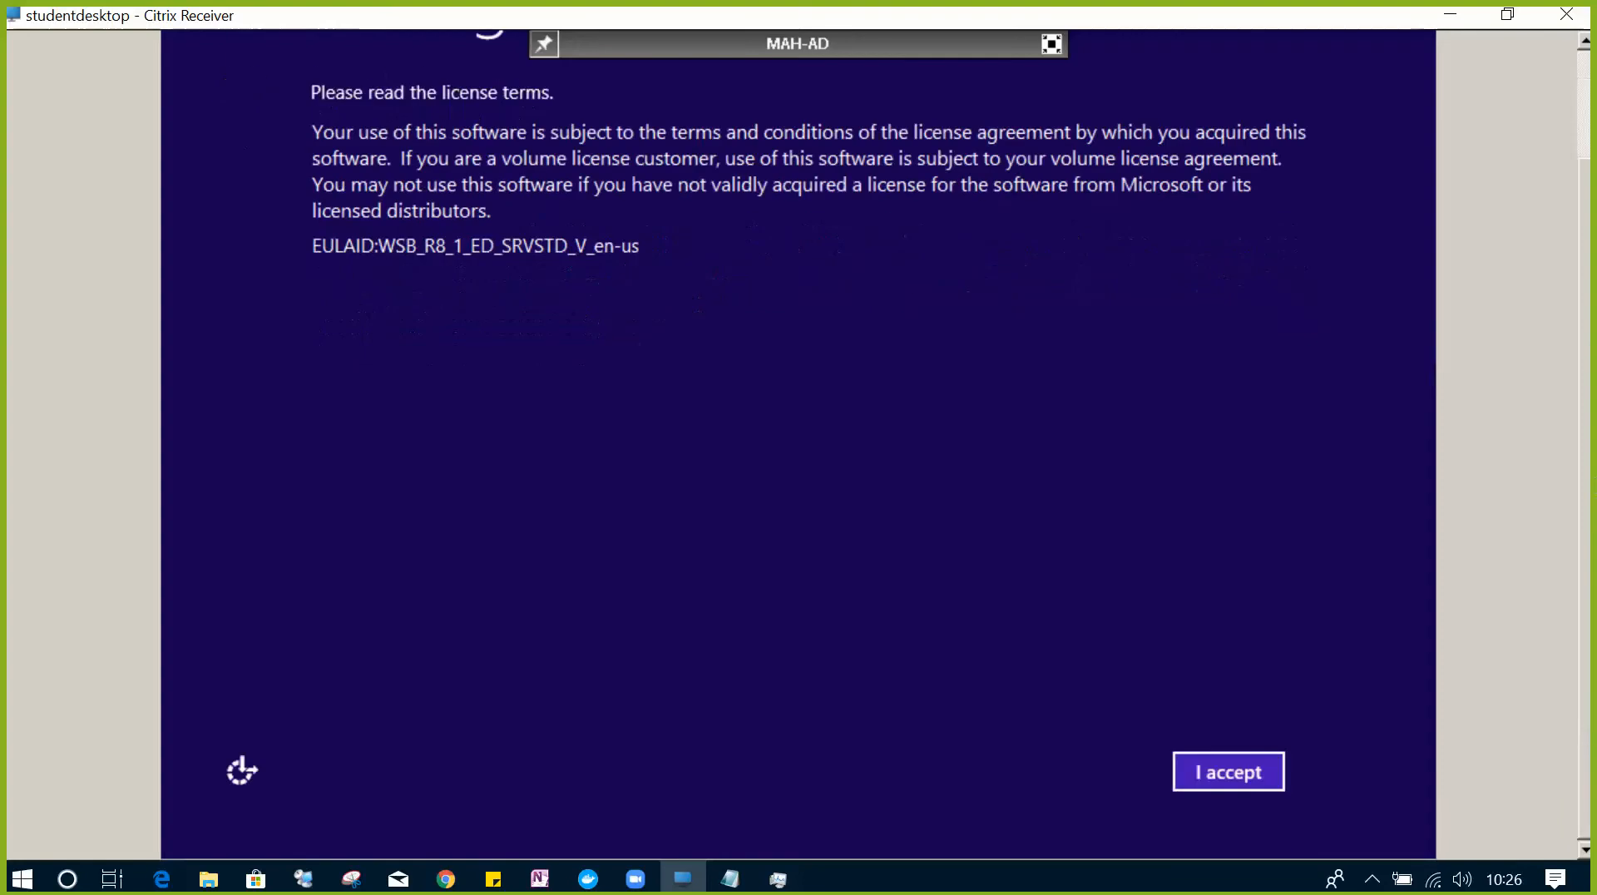
pyautogui.click(1245, 779)
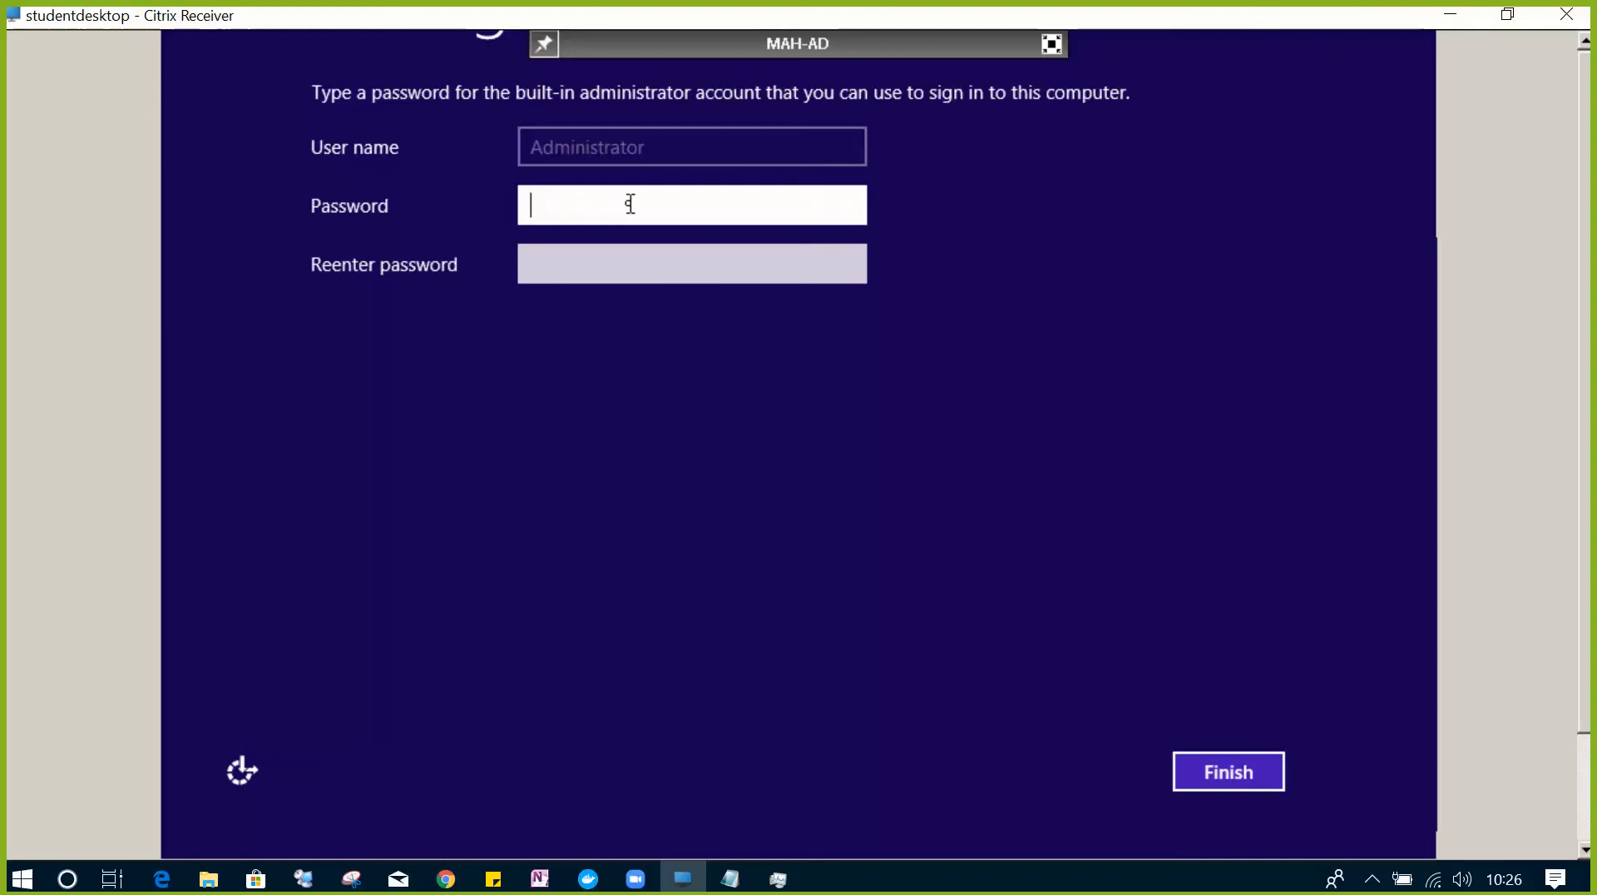
# - Enter and confirm the built-in Administrator password to finish setup, then exit full screen
pyautogui.write('P•••••••••')
pyautogui.press('Tab')
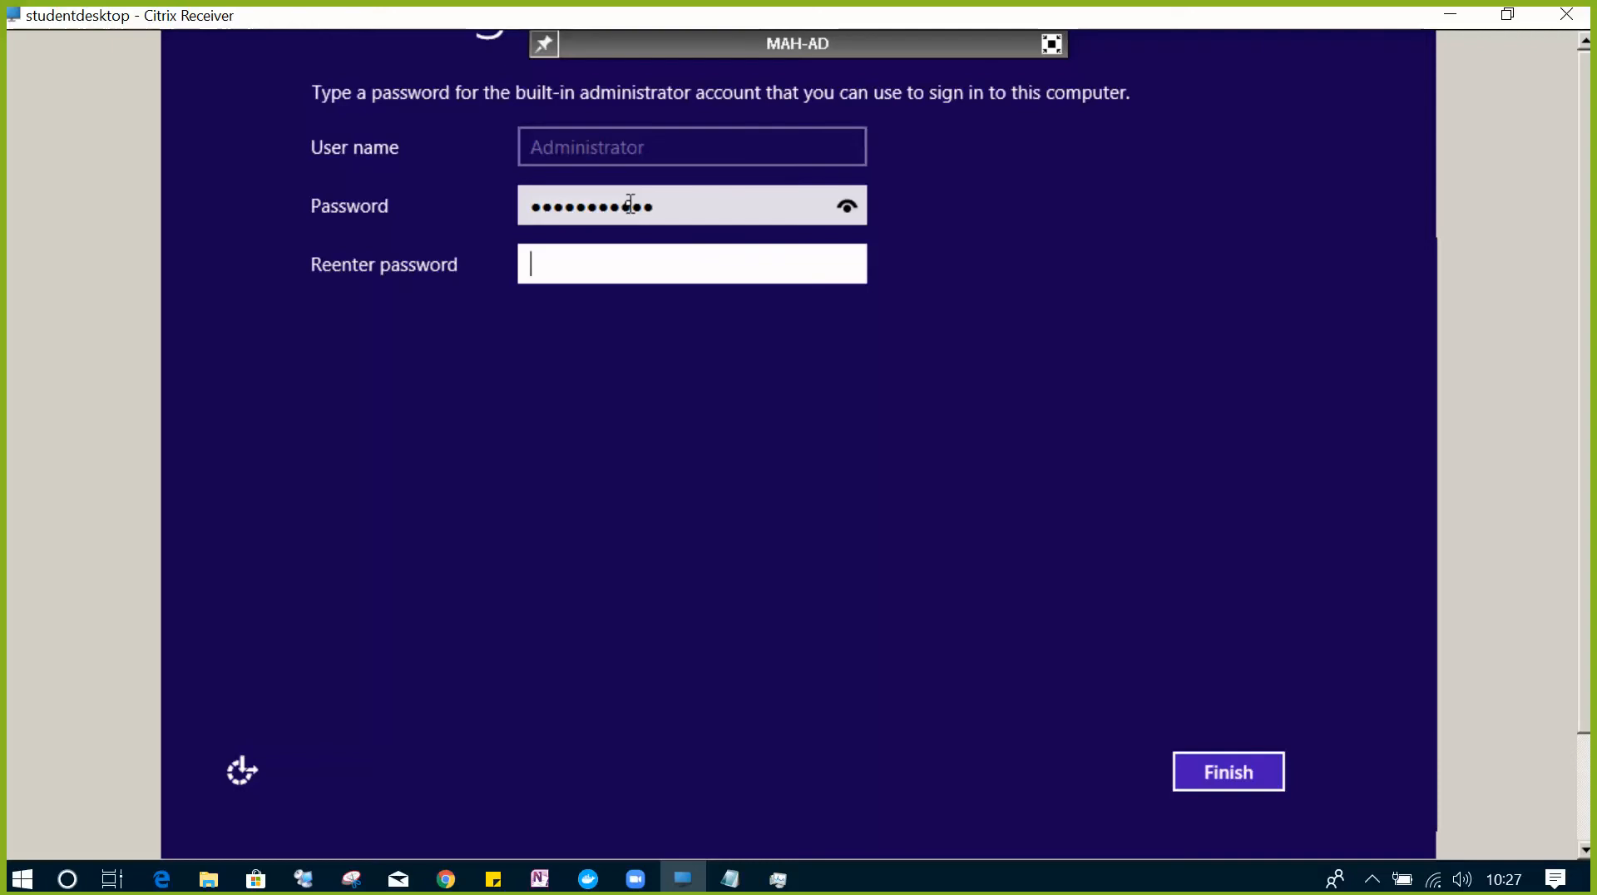
pyautogui.write('••••••••••')
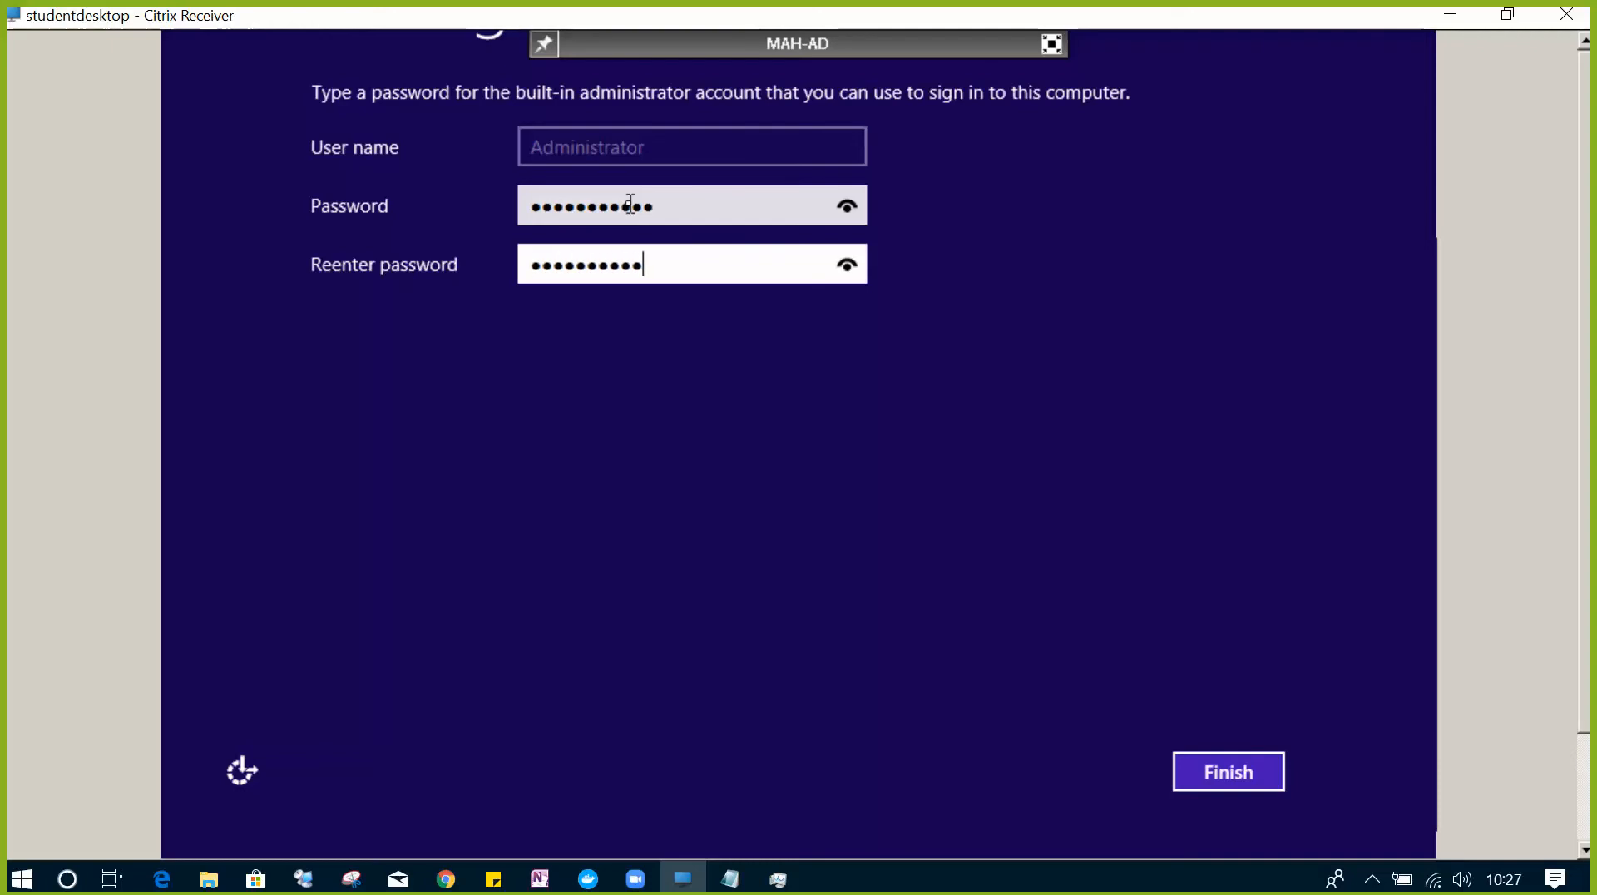
pyautogui.write('•')
pyautogui.press('Return')
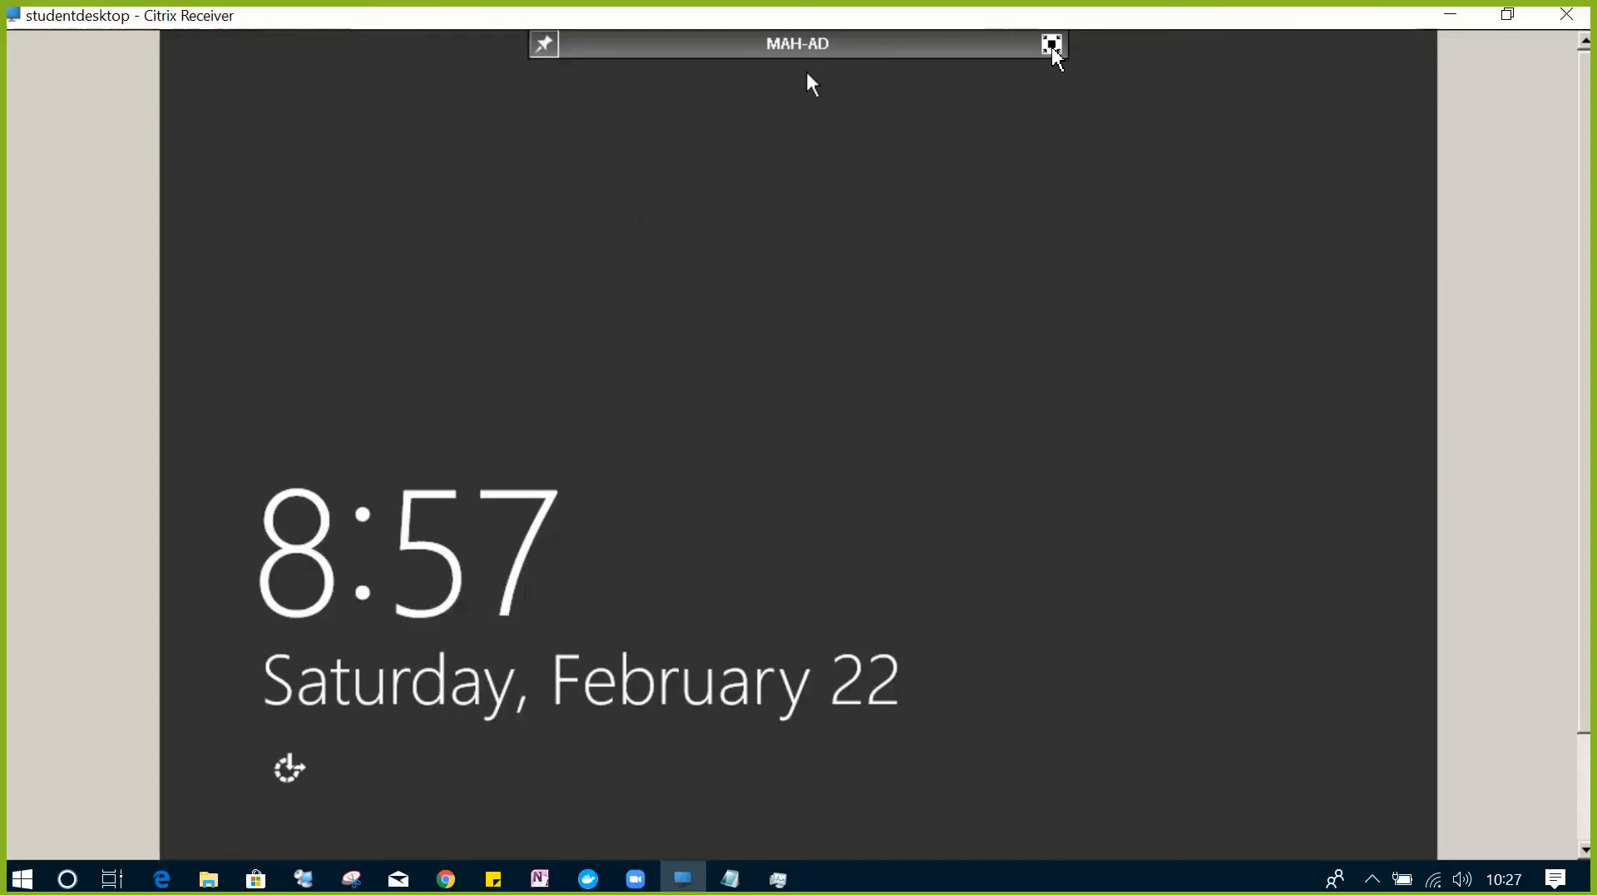
pyautogui.click(1051, 44)
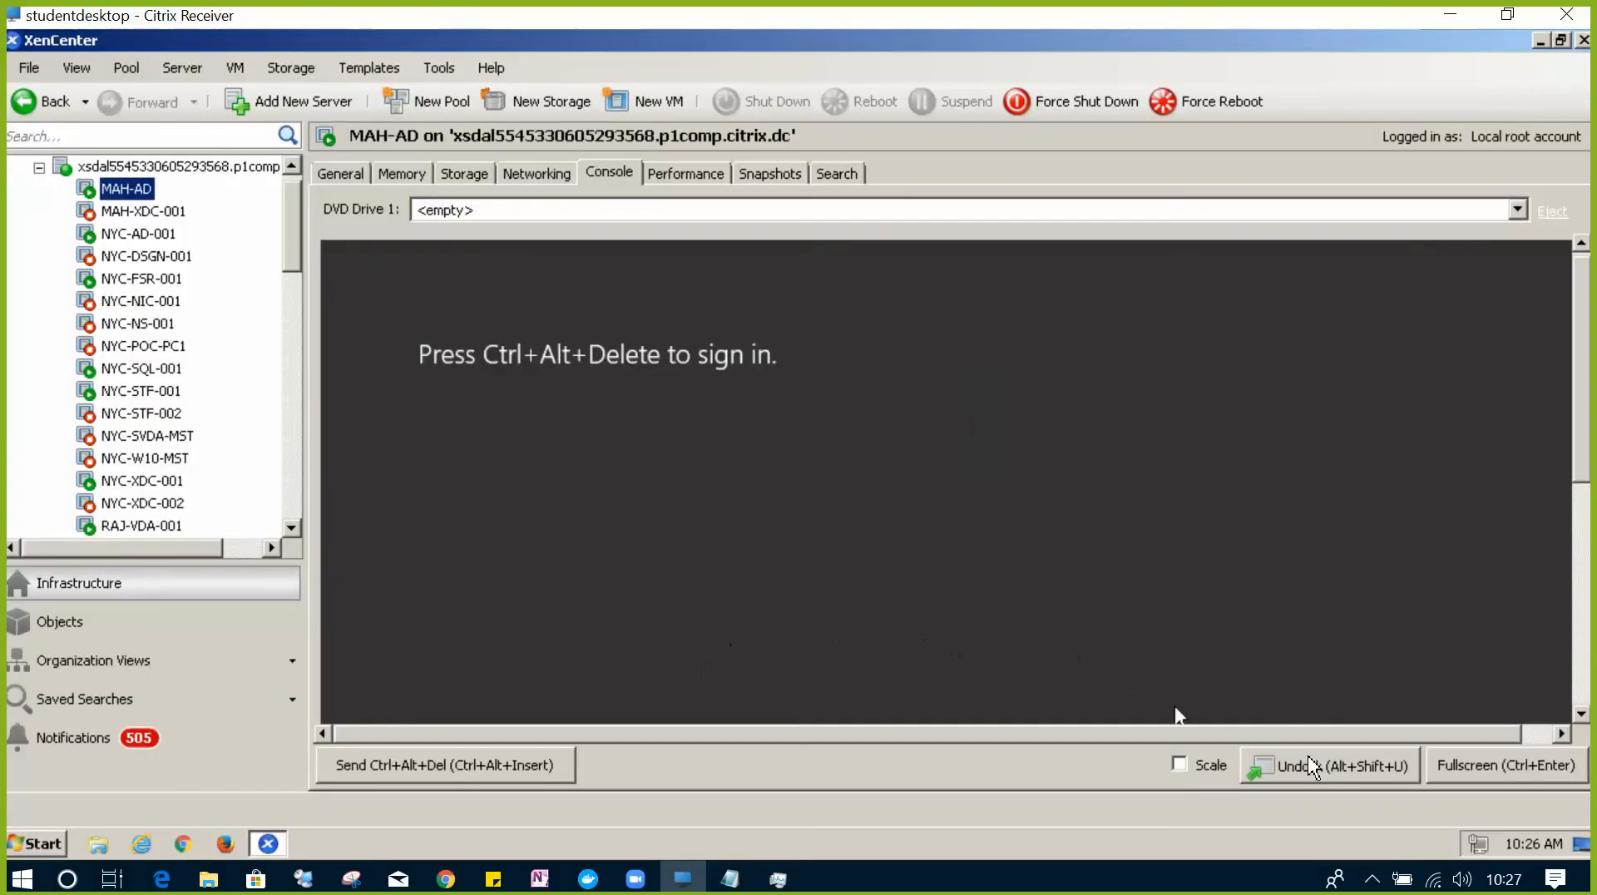
# - Send Ctrl+Alt+Del and sign in to MAH-AD as Administrator in the full-screen console
pyautogui.click(1179, 765)
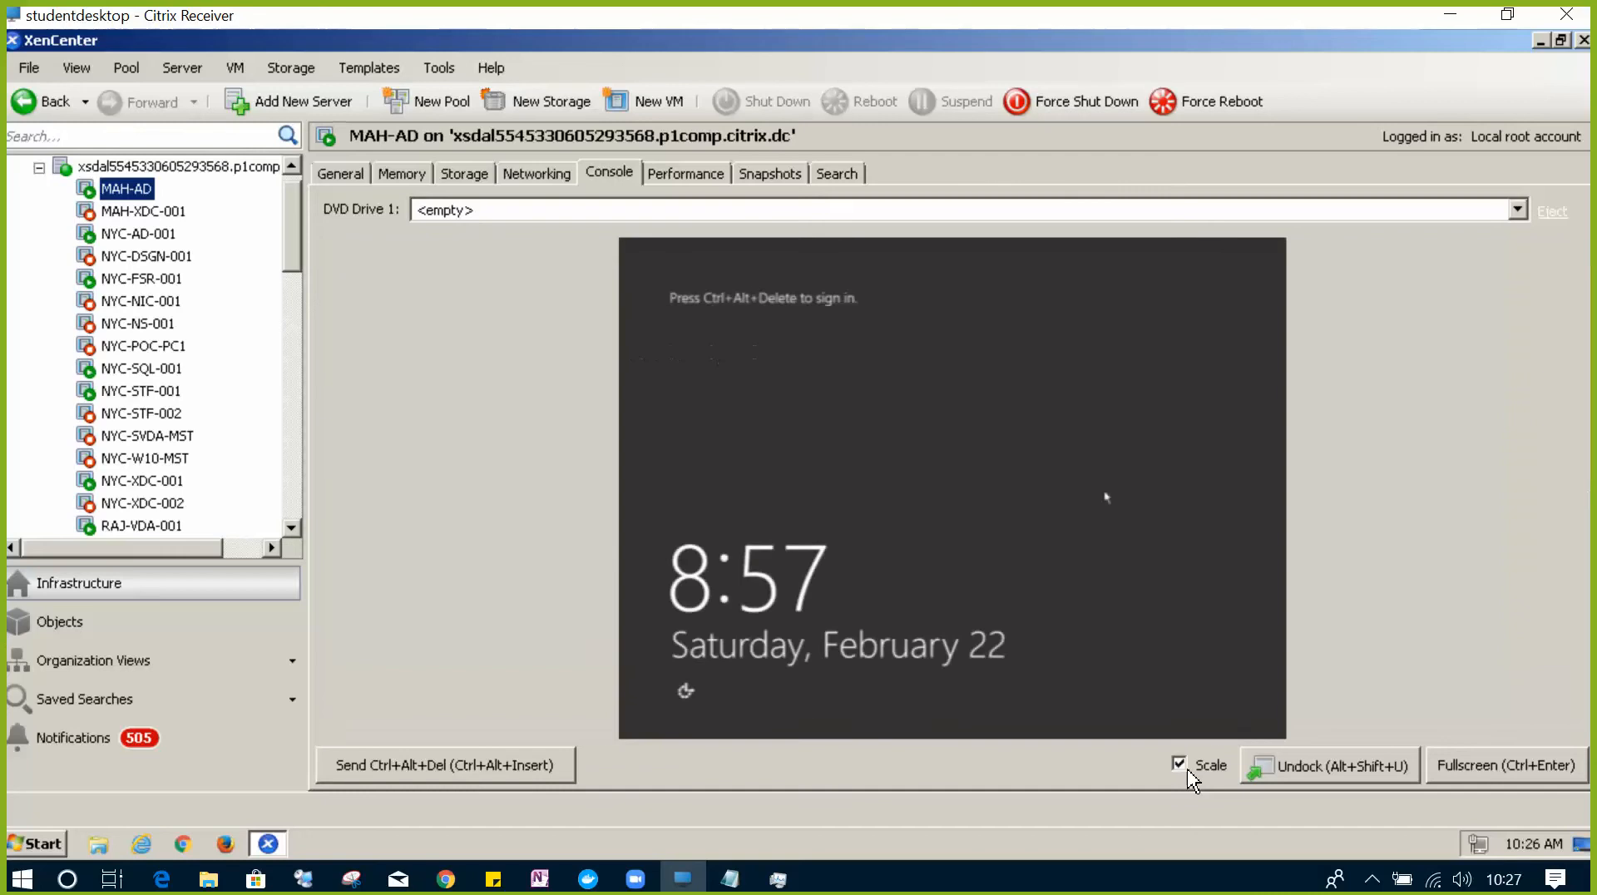
pyautogui.click(1472, 769)
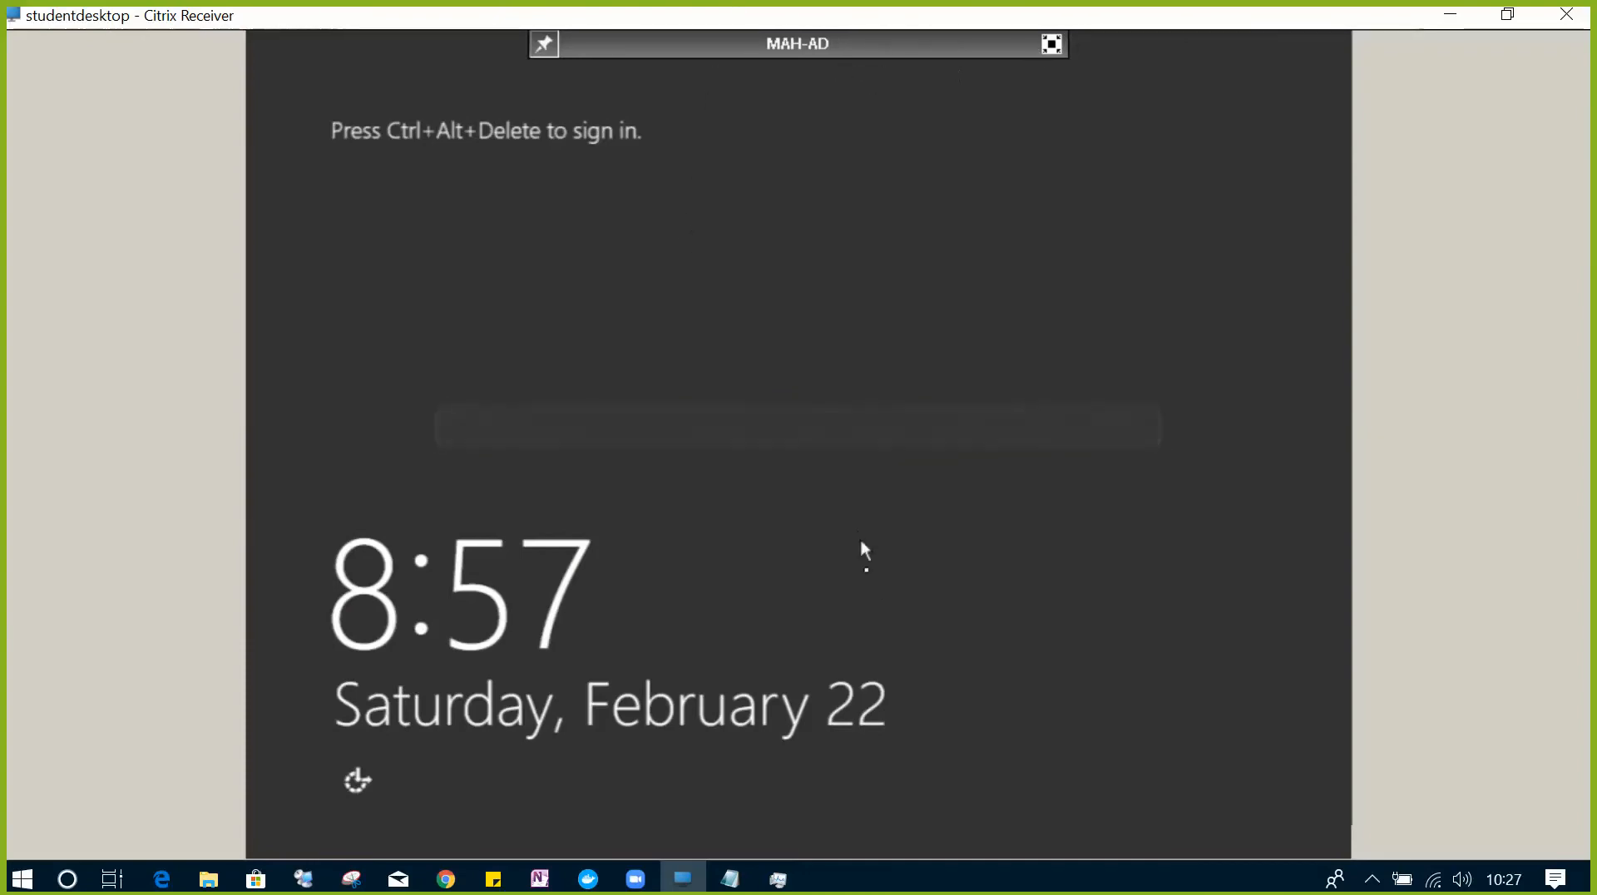
pyautogui.click(1051, 44)
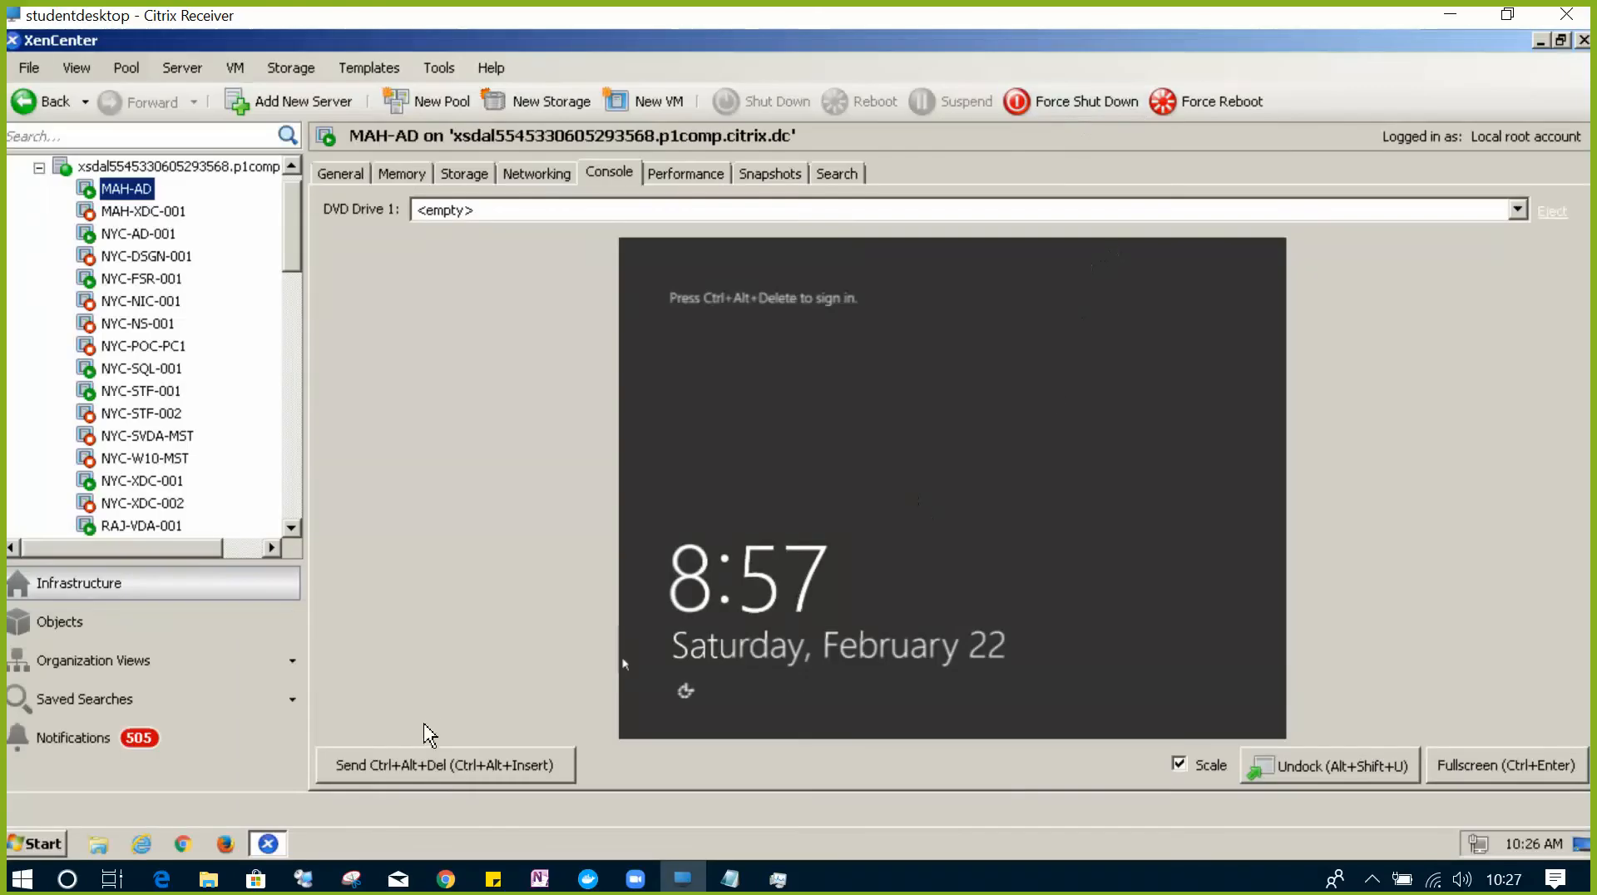
pyautogui.click(428, 768)
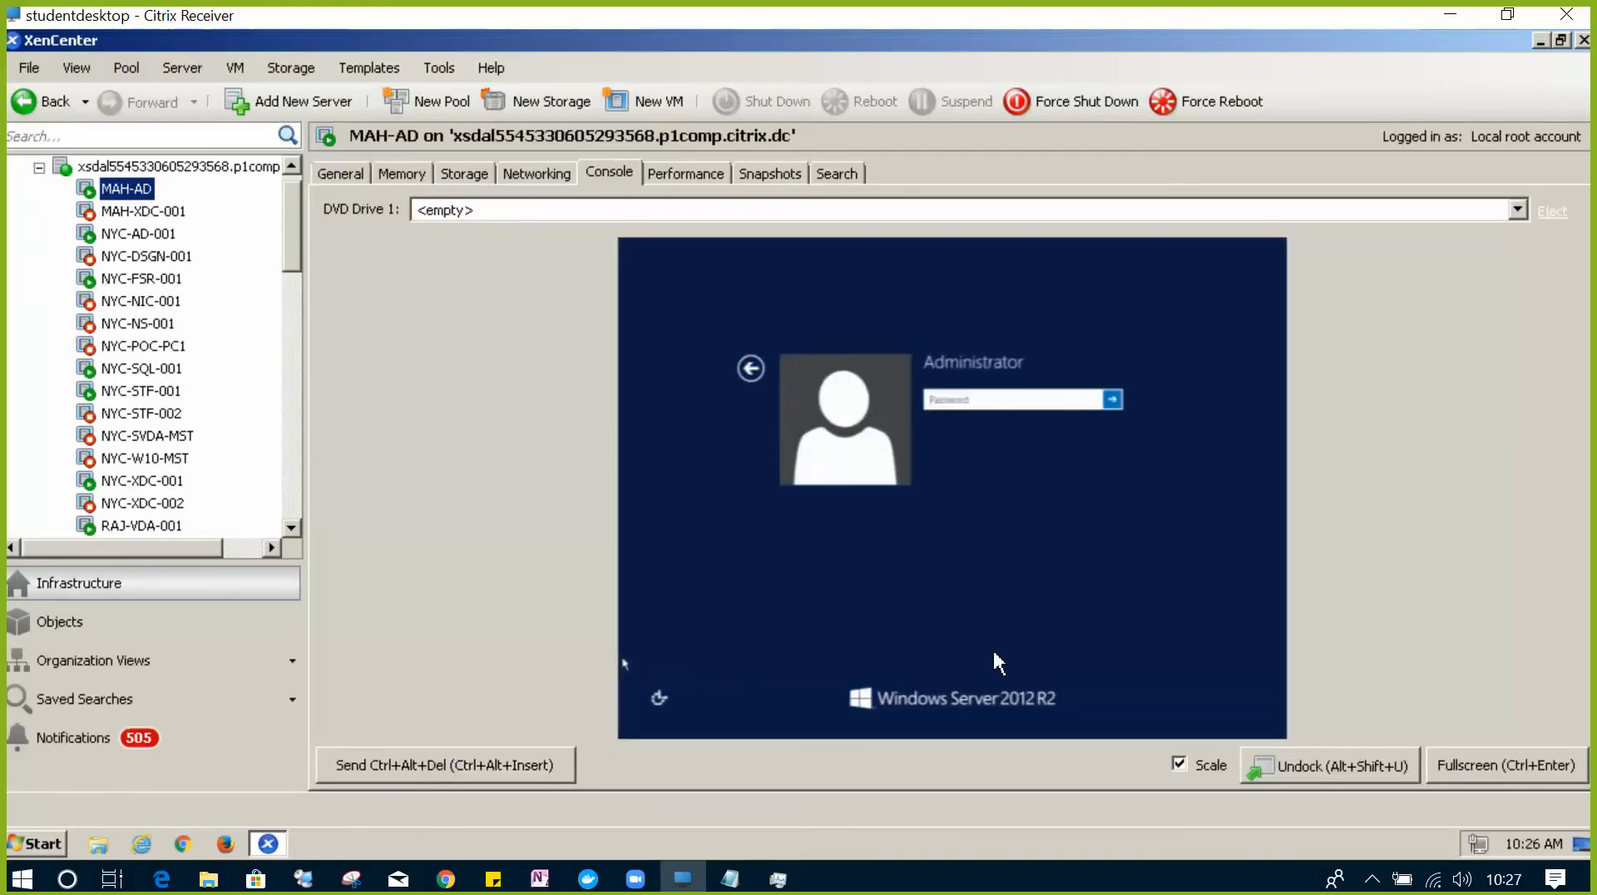
pyautogui.click(1455, 765)
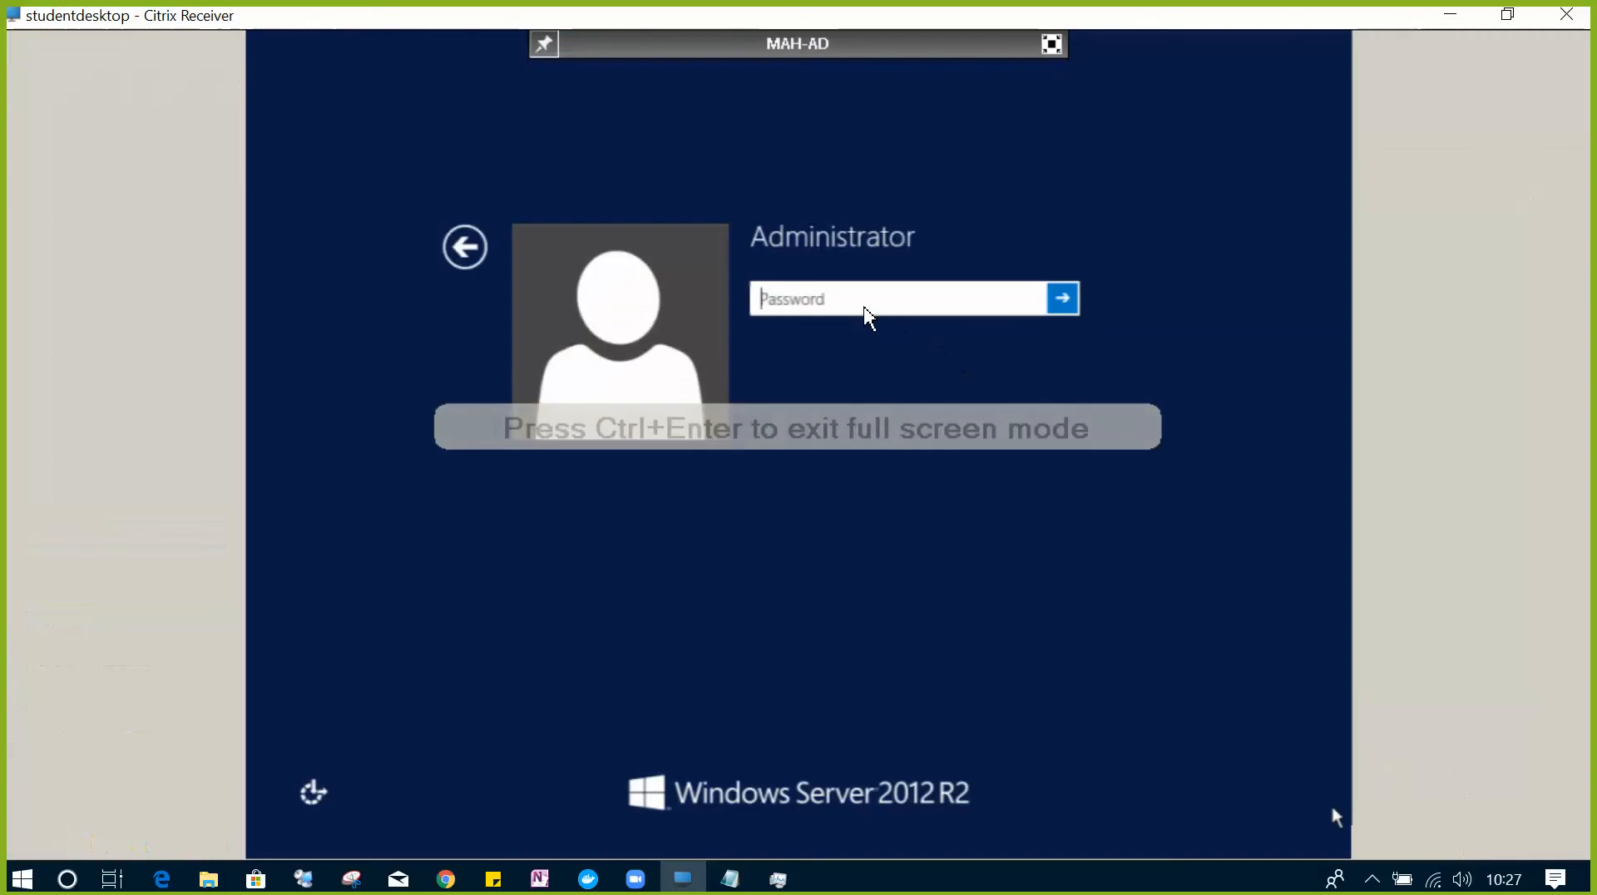
pyautogui.write('****')
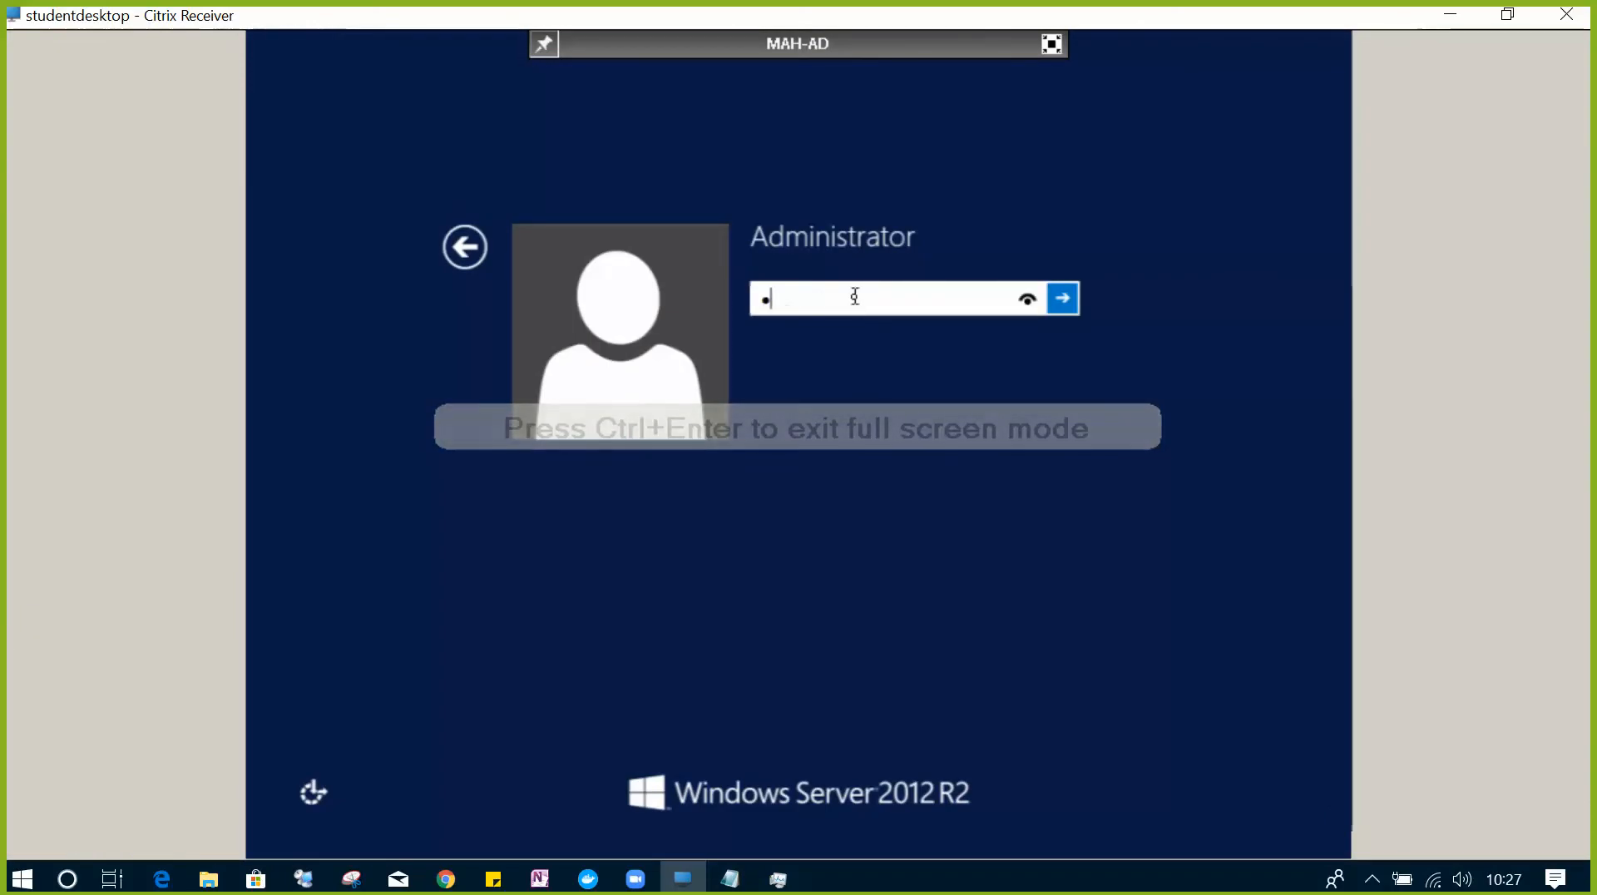
pyautogui.write('*****')
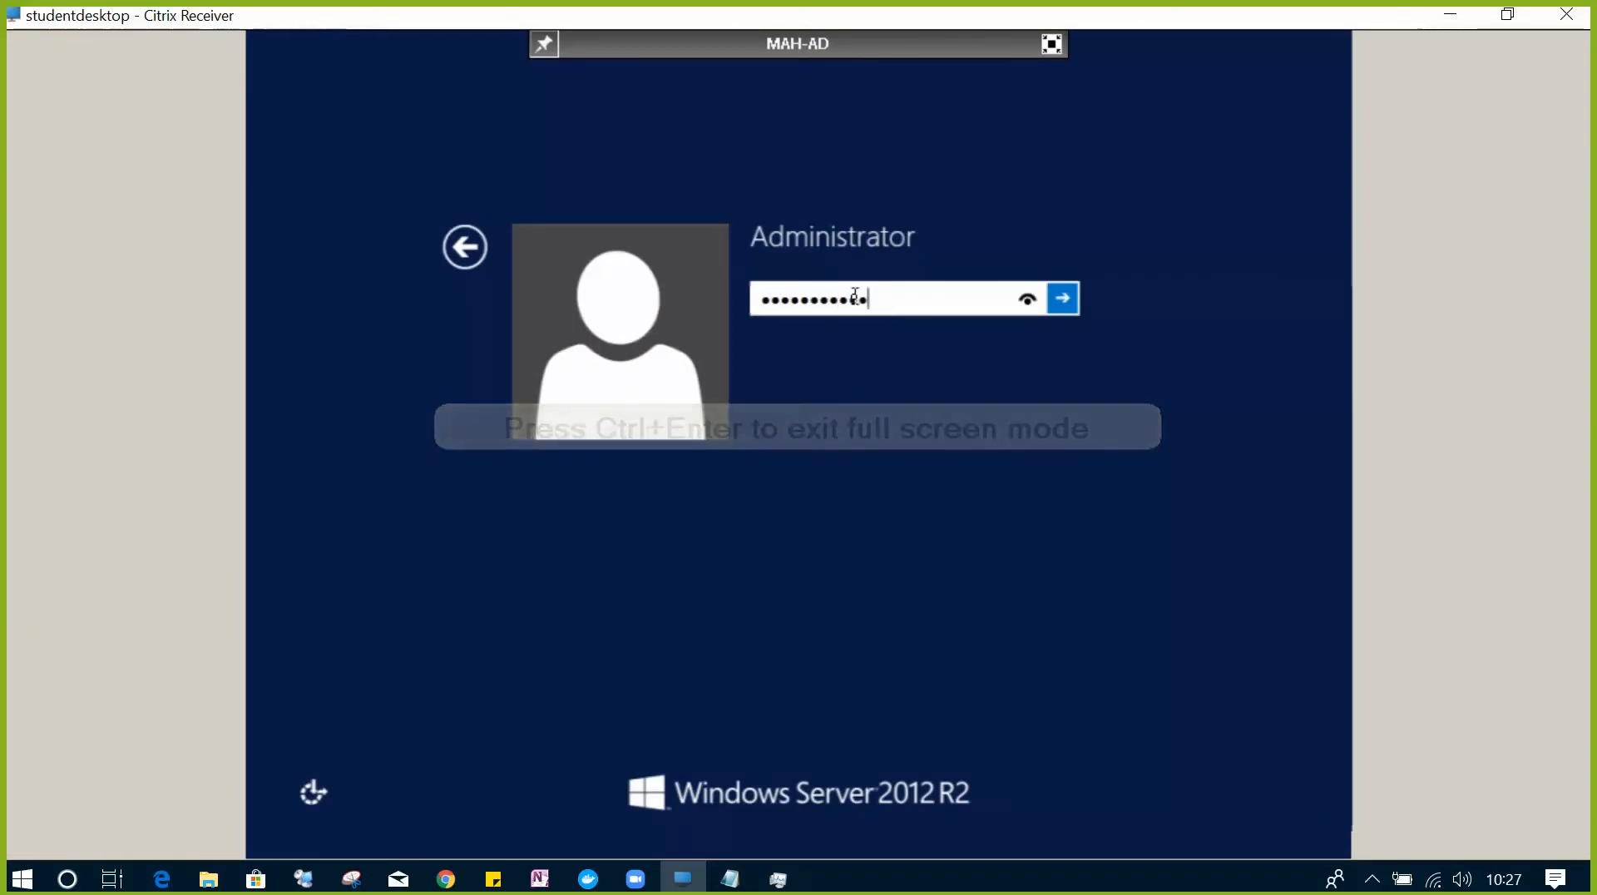
pyautogui.press('Return')
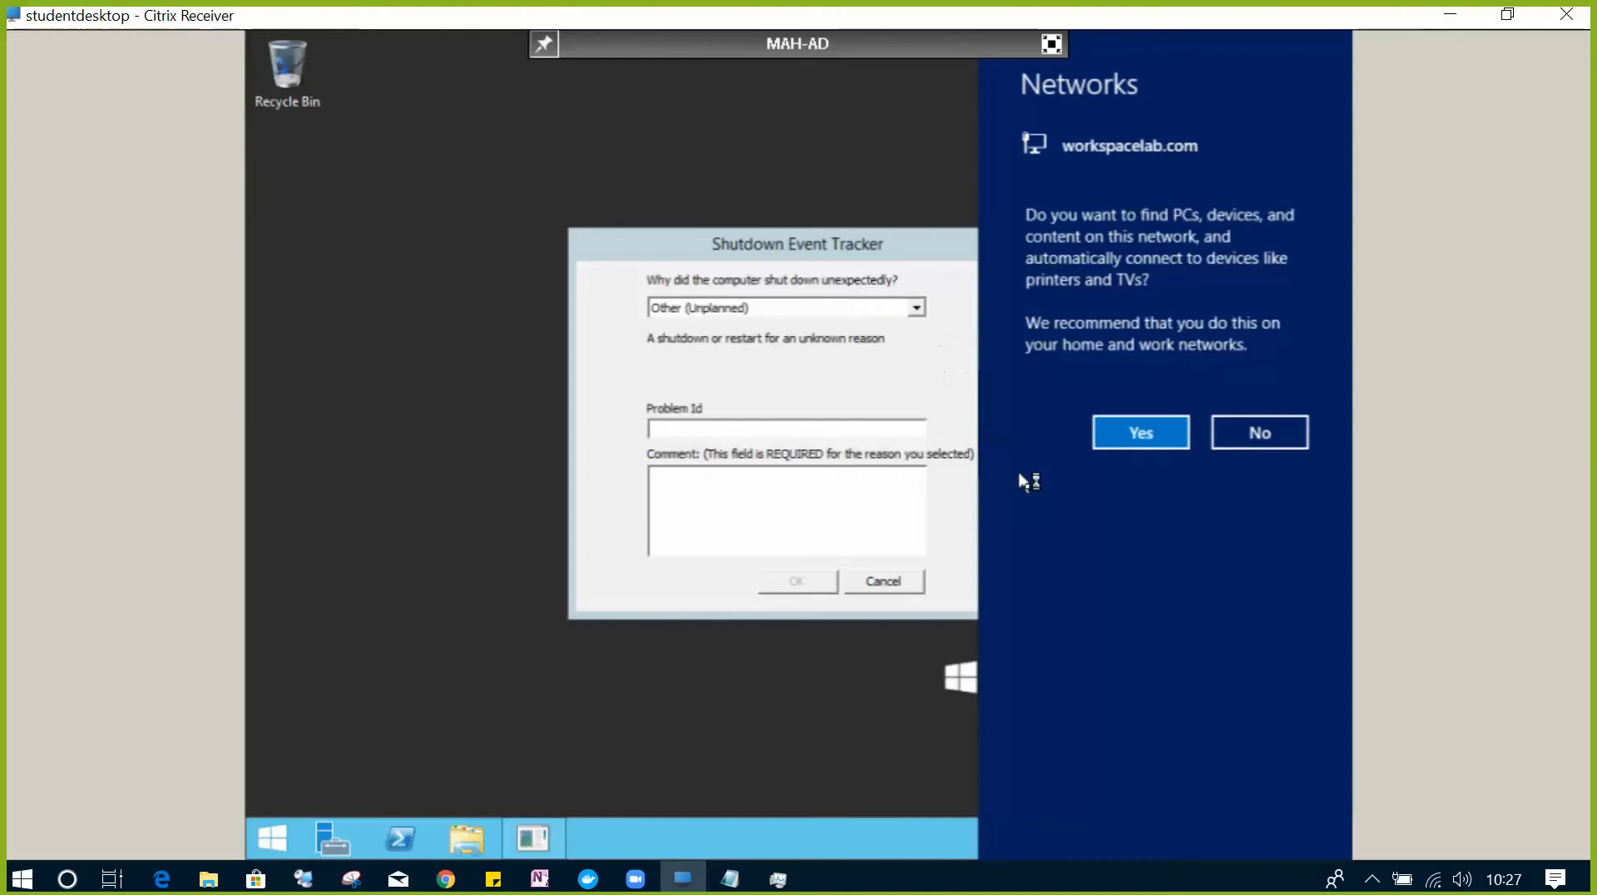
# - Allow network discovery, cancel the Shutdown Event Tracker, and close Server Manager
pyautogui.click(1122, 445)
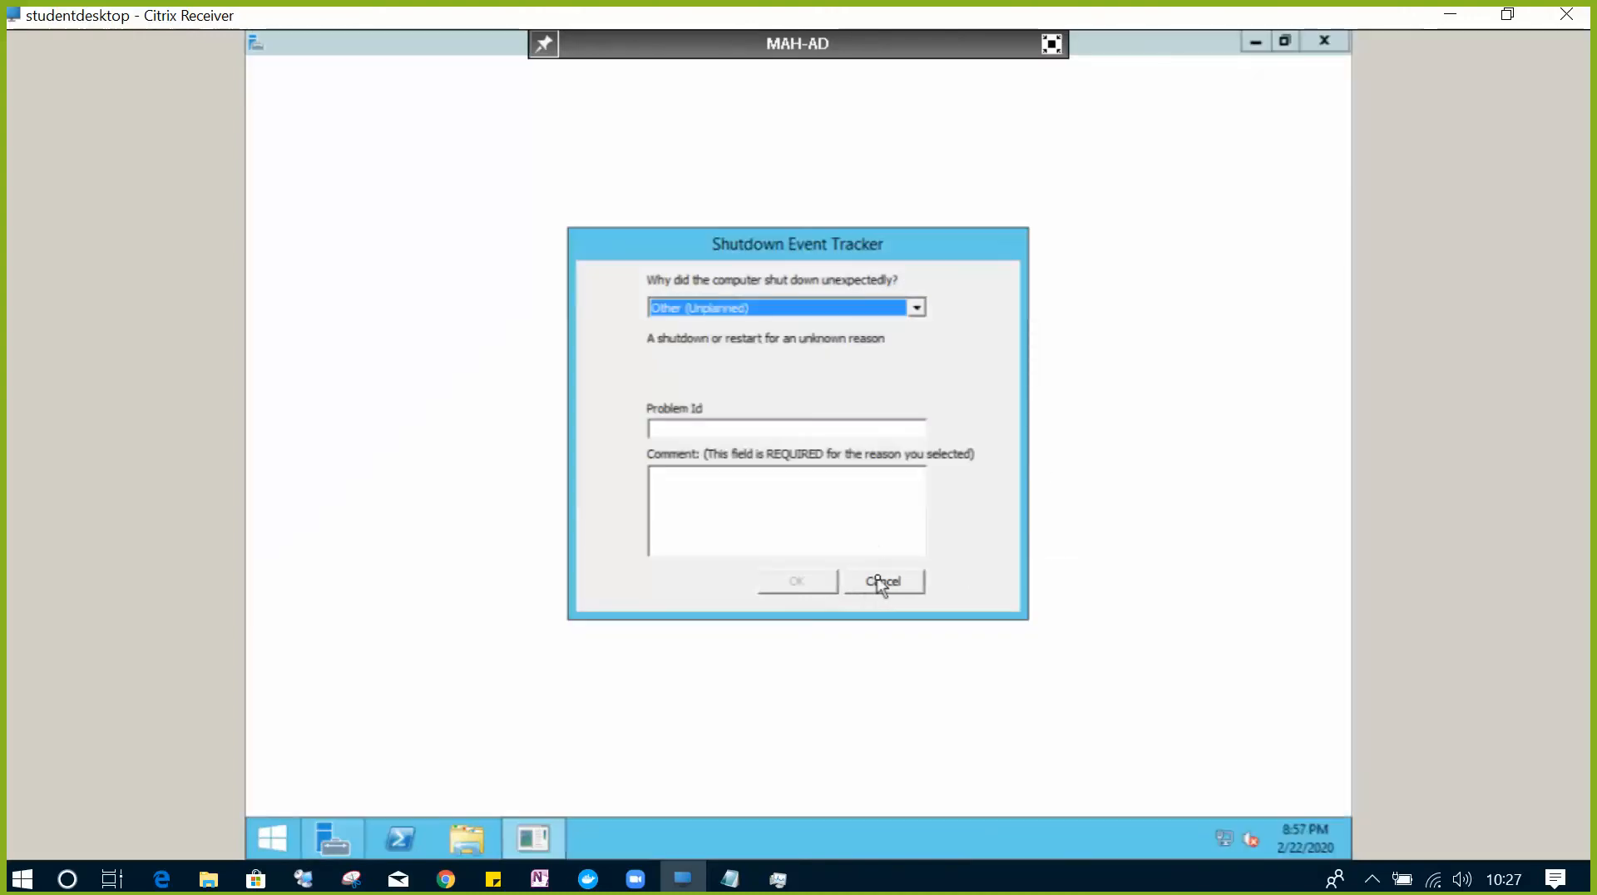
pyautogui.click(882, 582)
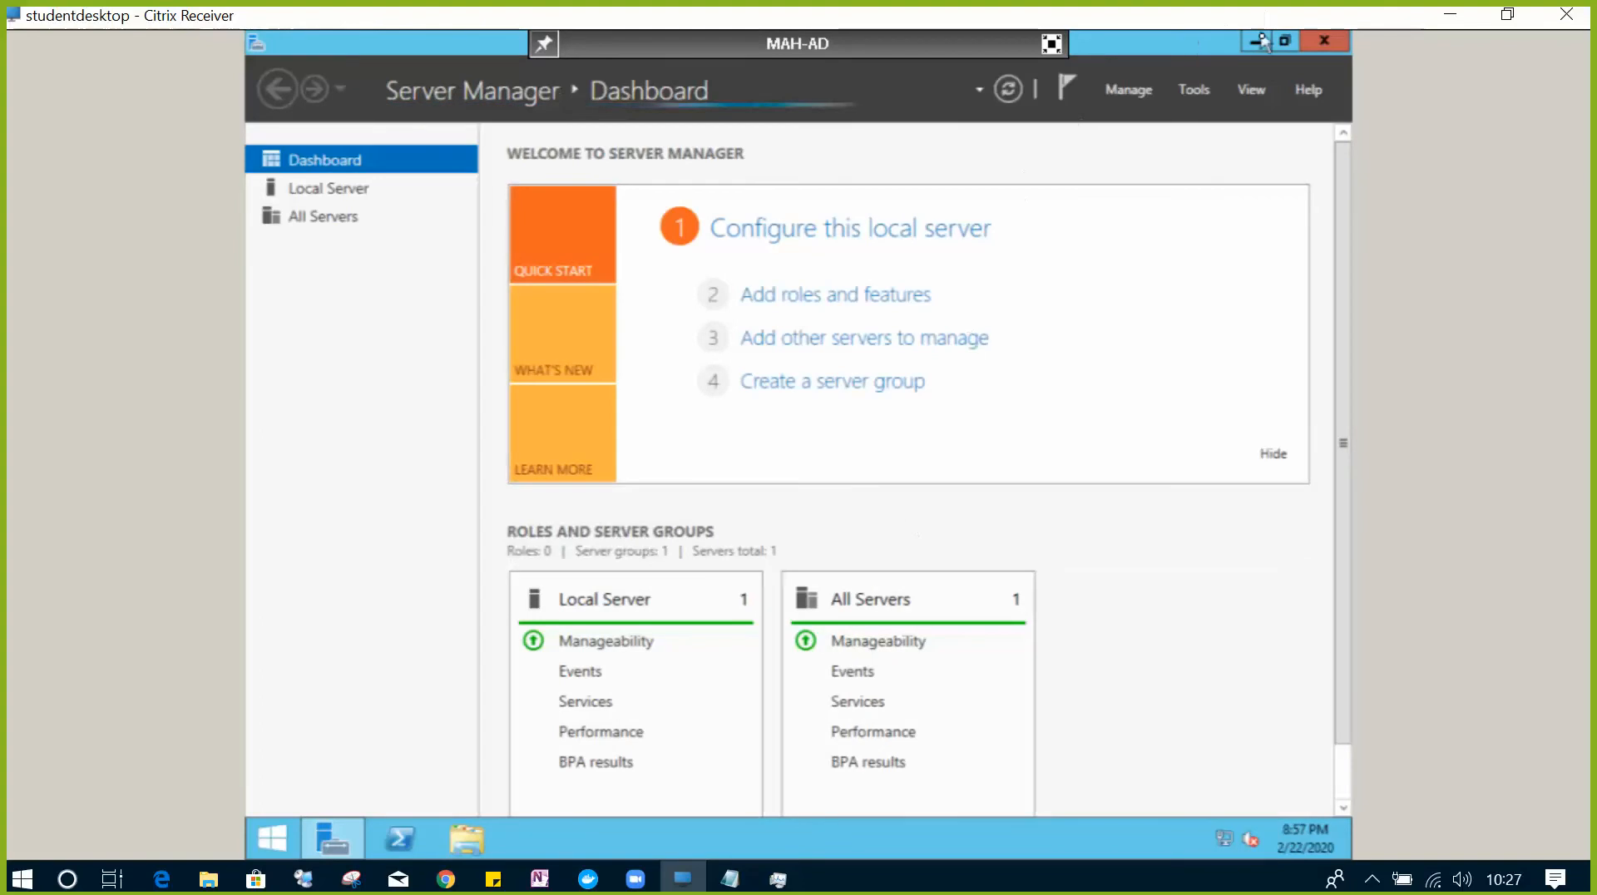
pyautogui.click(1313, 49)
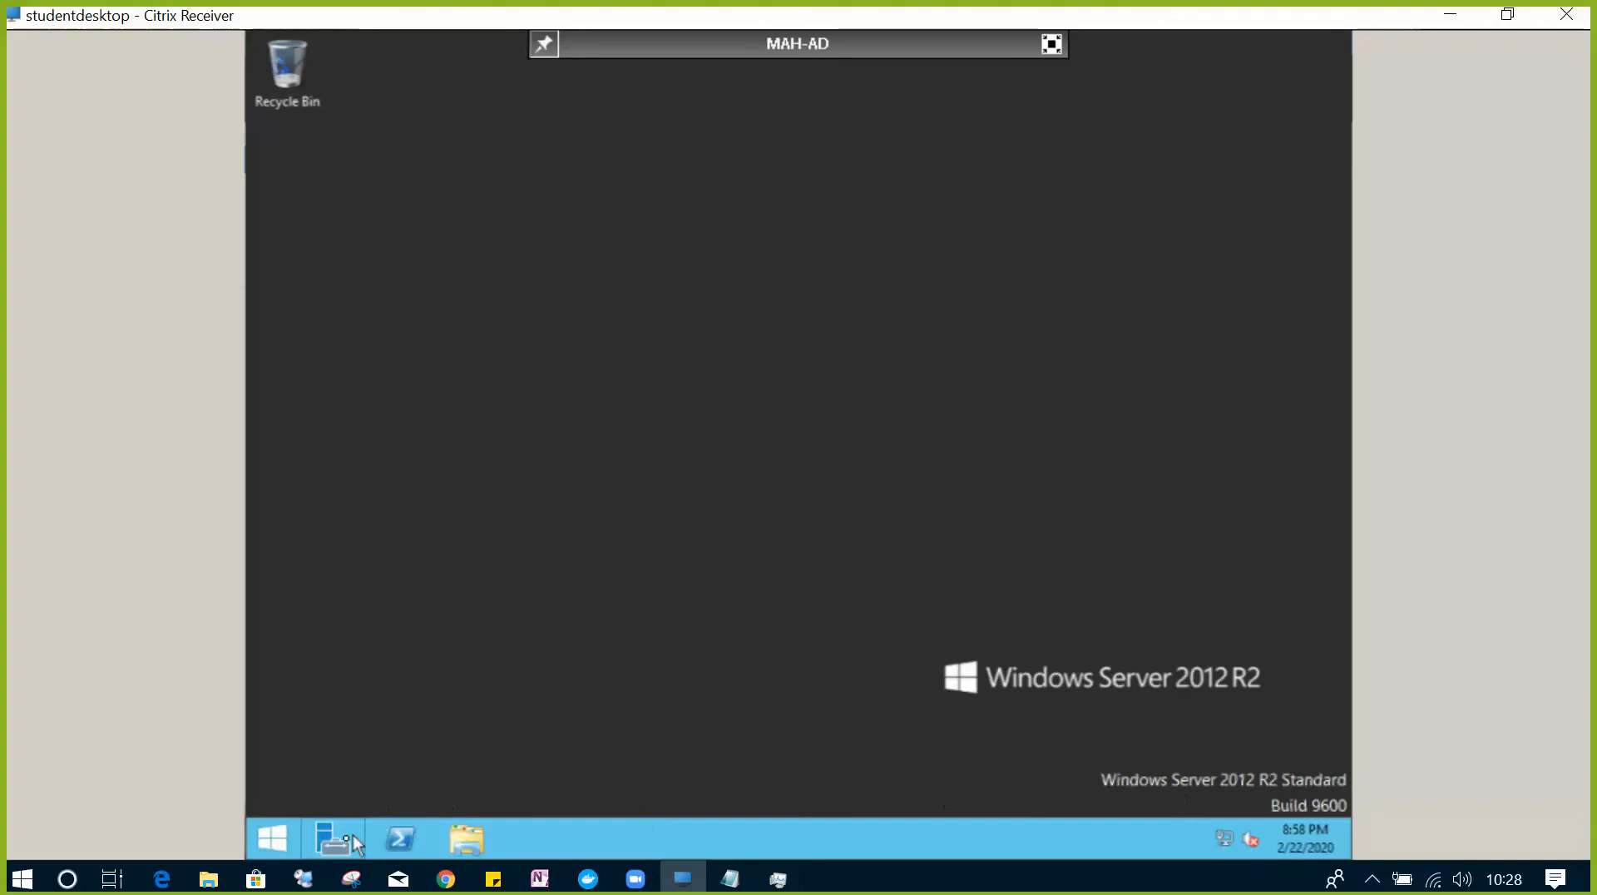
# - Search the Start screen for 'run', pin Run to the taskbar, and open it from the desktop
pyautogui.click(274, 838)
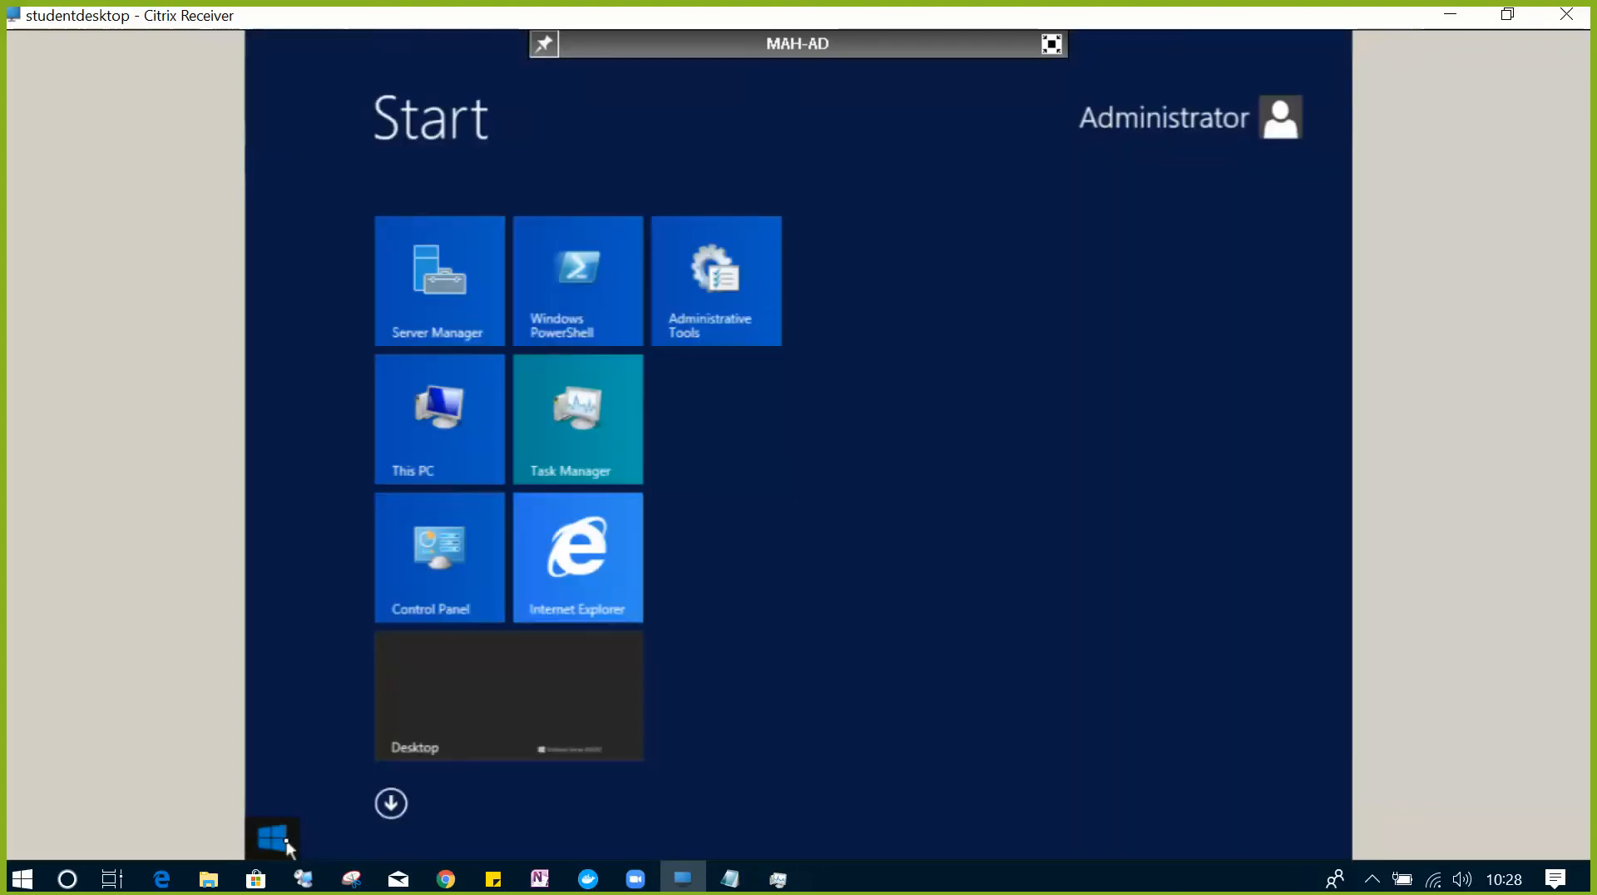
pyautogui.click(274, 839)
pyautogui.click(274, 838)
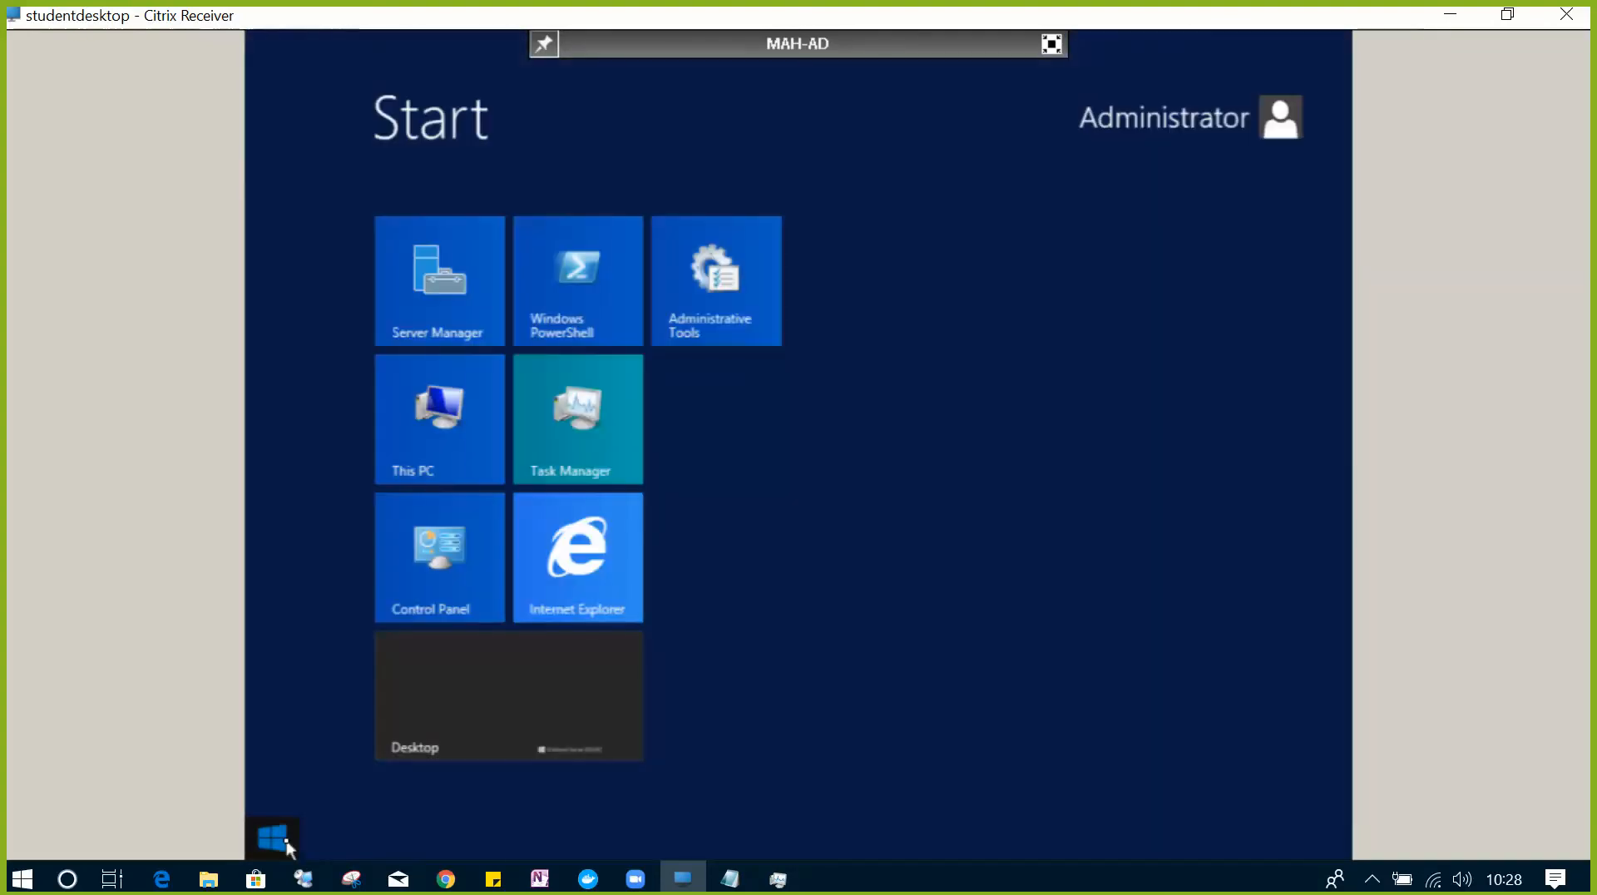
pyautogui.write('run')
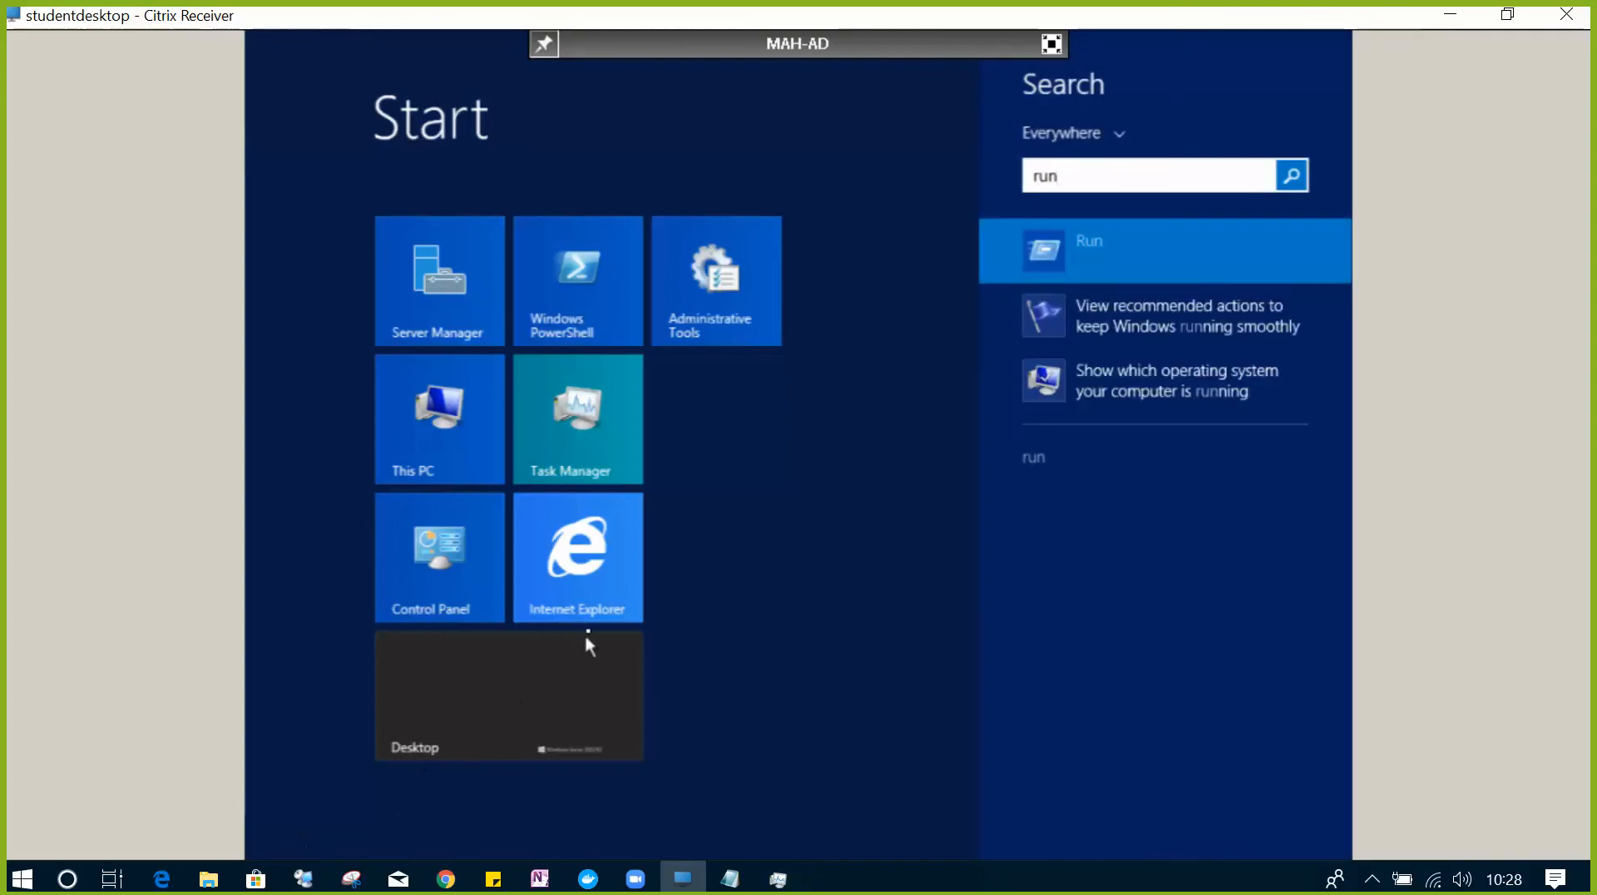
pyautogui.rightClick(1108, 265)
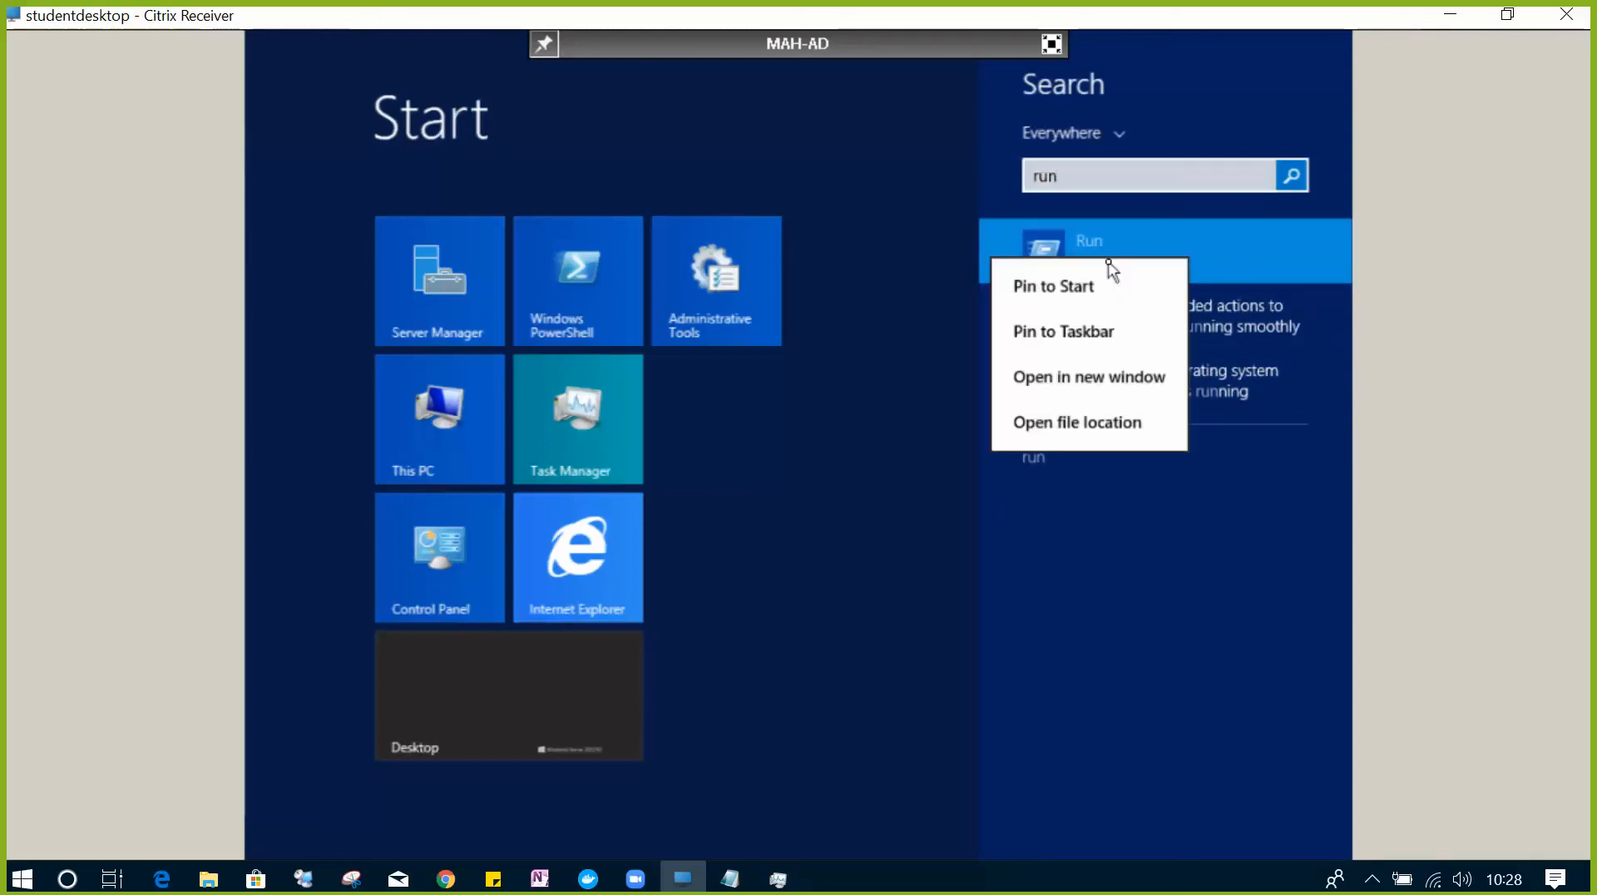
pyautogui.click(1090, 331)
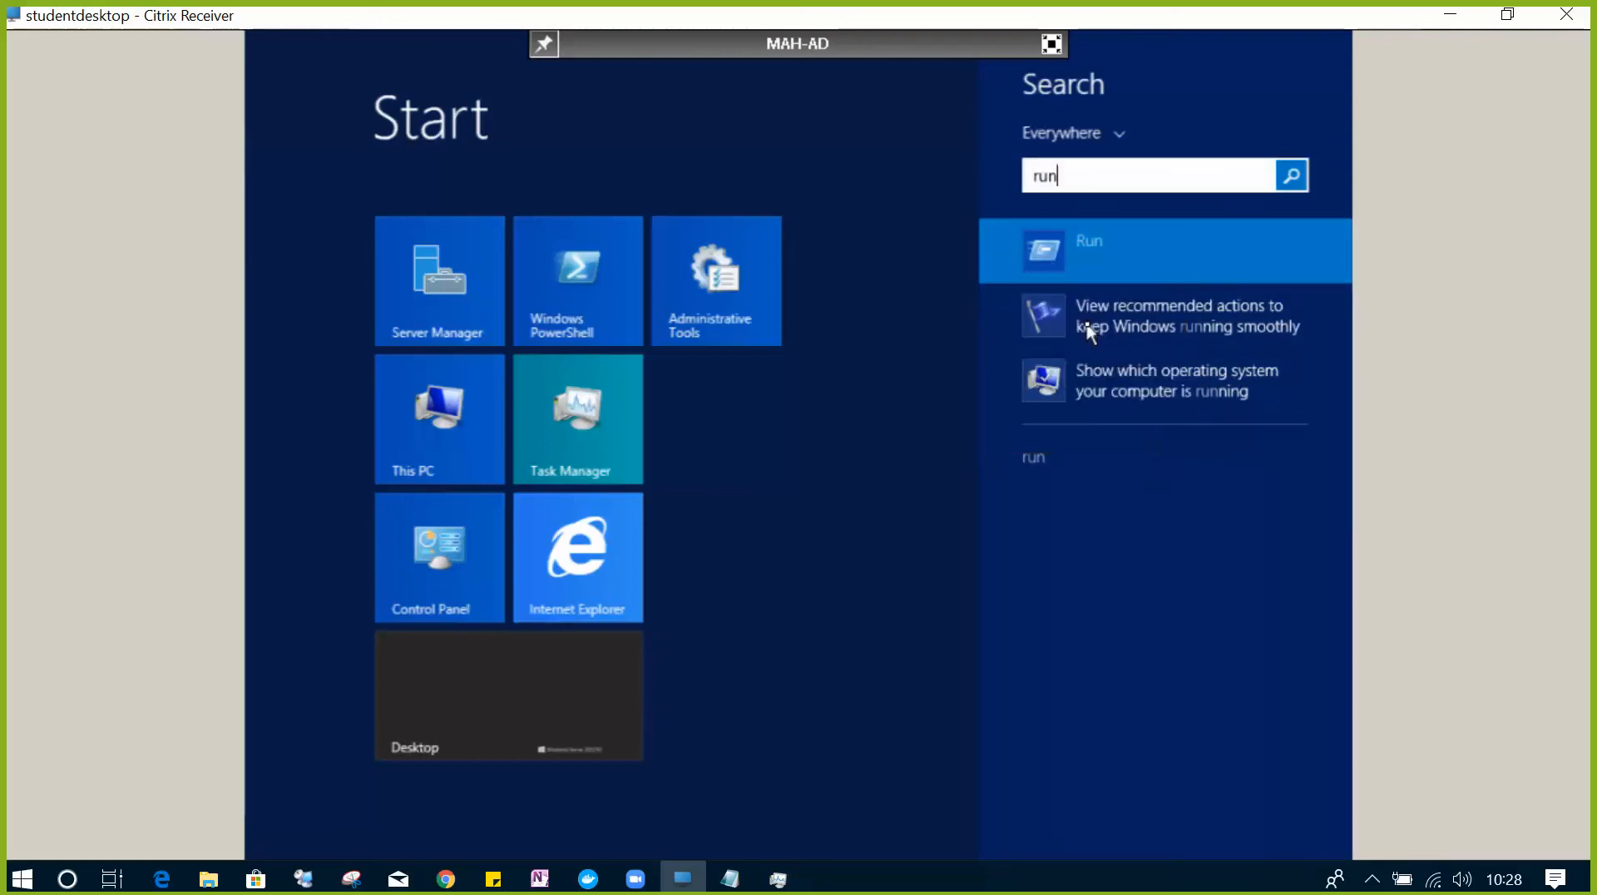
pyautogui.click(415, 683)
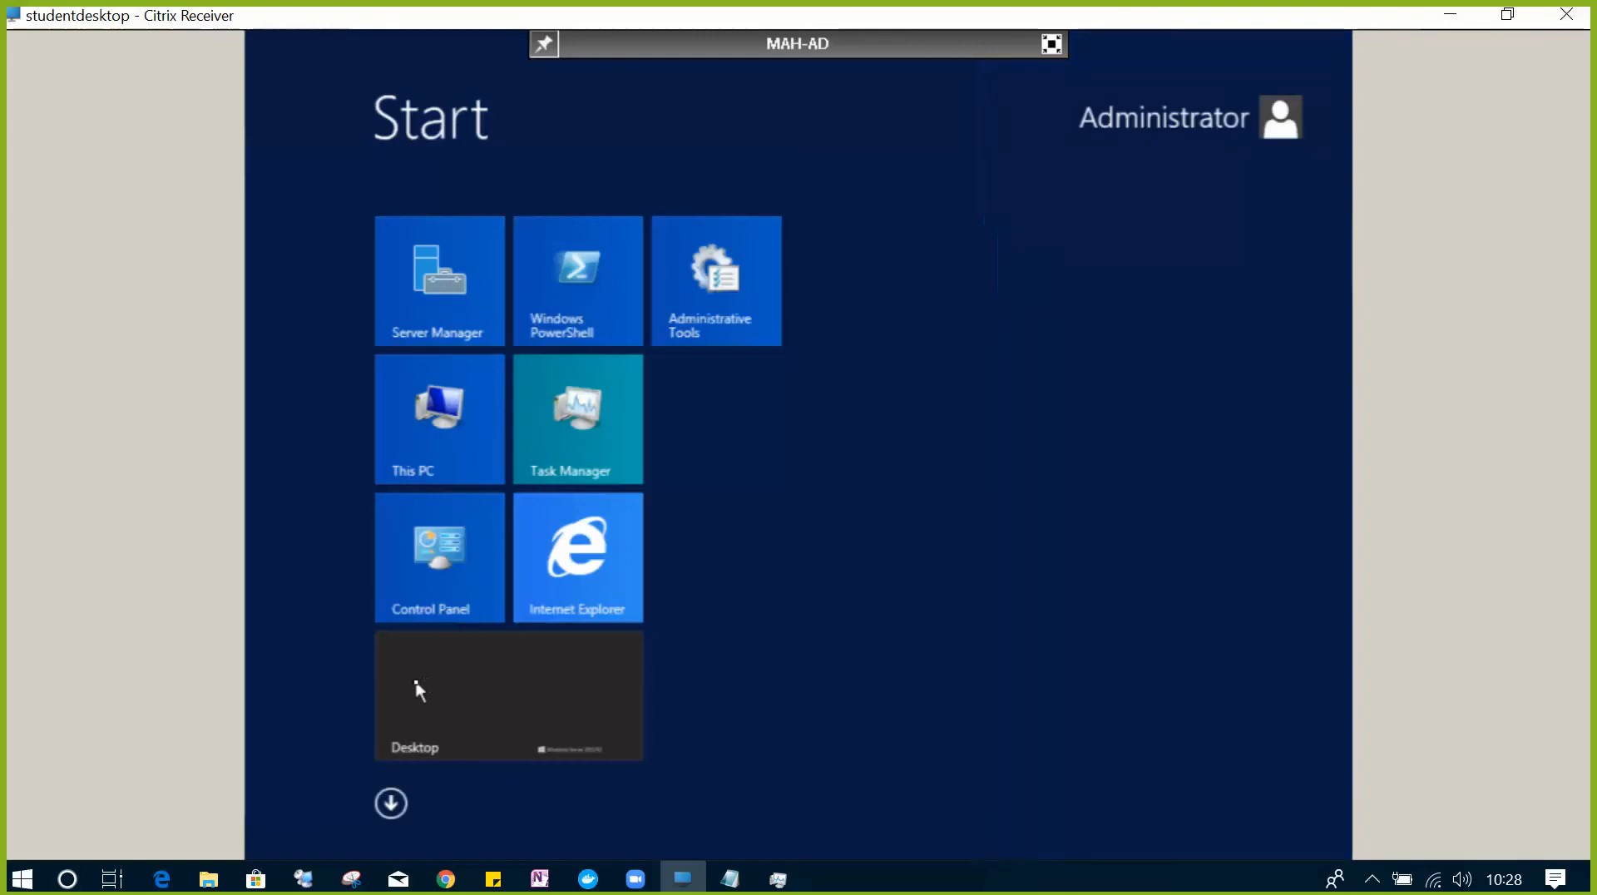
pyautogui.click(416, 683)
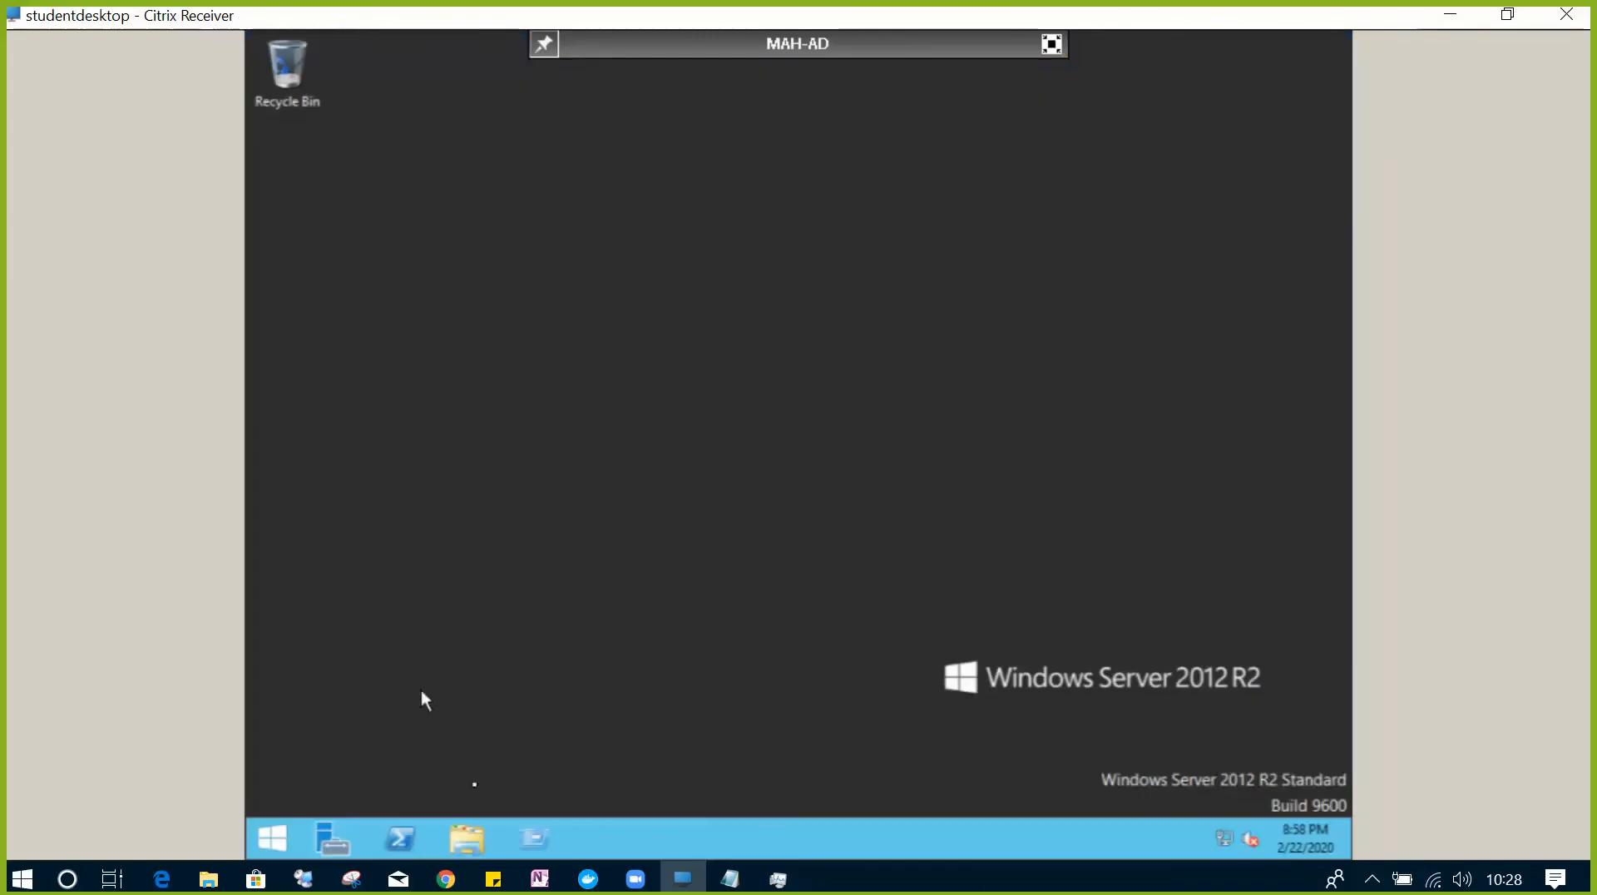
pyautogui.click(544, 844)
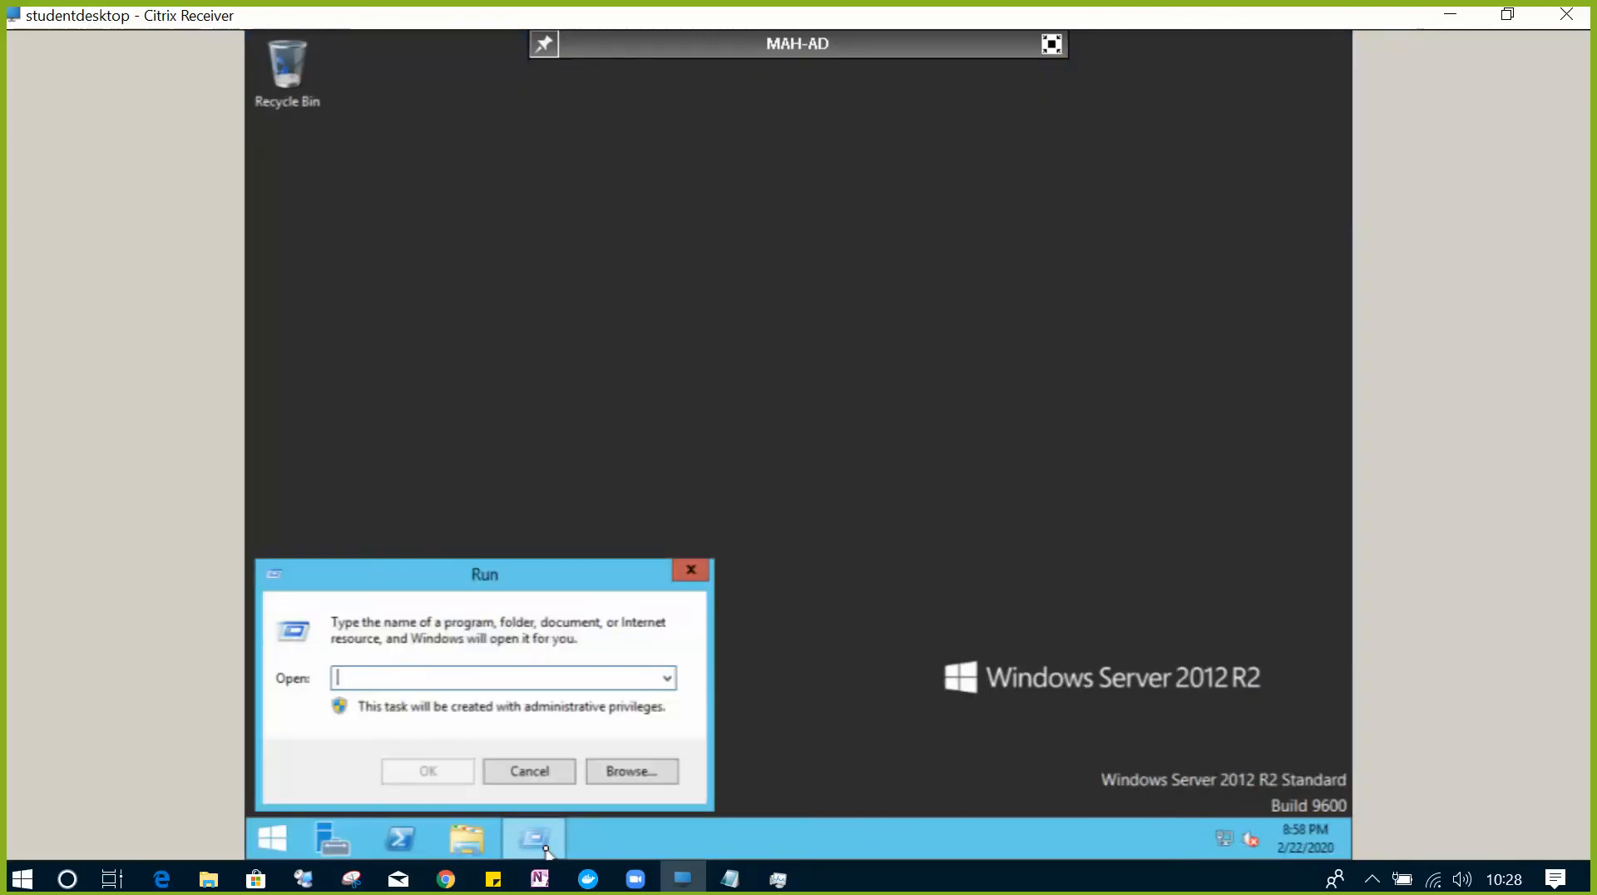
# - Open cmd from Run, check the version with winver, then run hostname showing WIN-N6JNEM0K5UC
pyautogui.write('cmd')
pyautogui.press('Return')
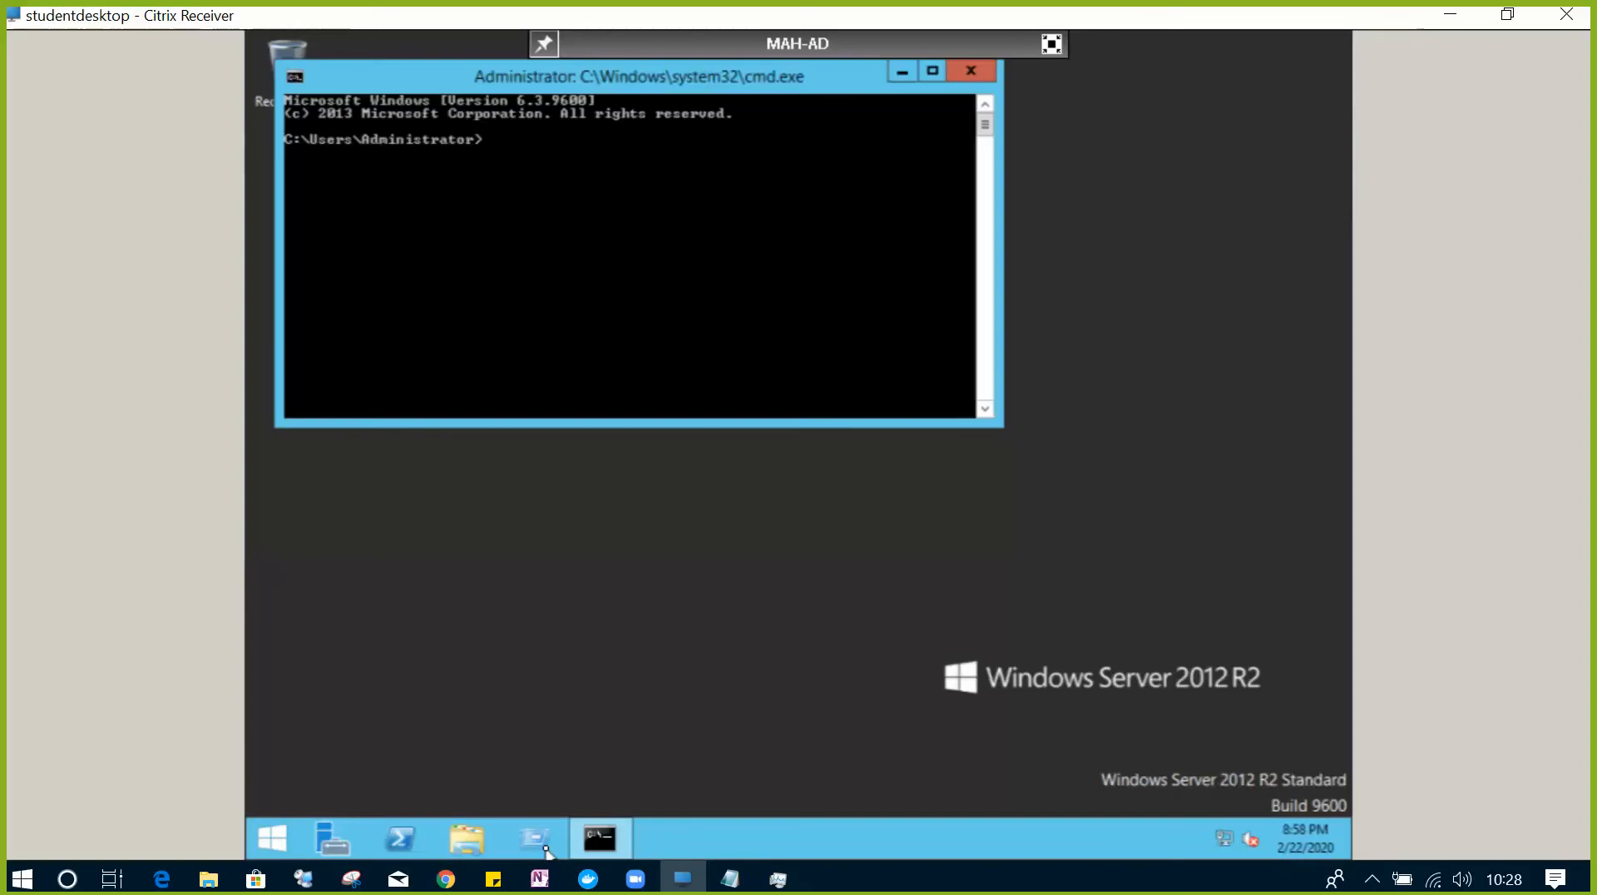
pyautogui.write('ostn')
pyautogui.press('BackSpace')
pyautogui.press('BackSpace')
pyautogui.press('BackSpace')
pyautogui.press('BackSpace')
pyautogui.write('winver')
pyautogui.press('Return')
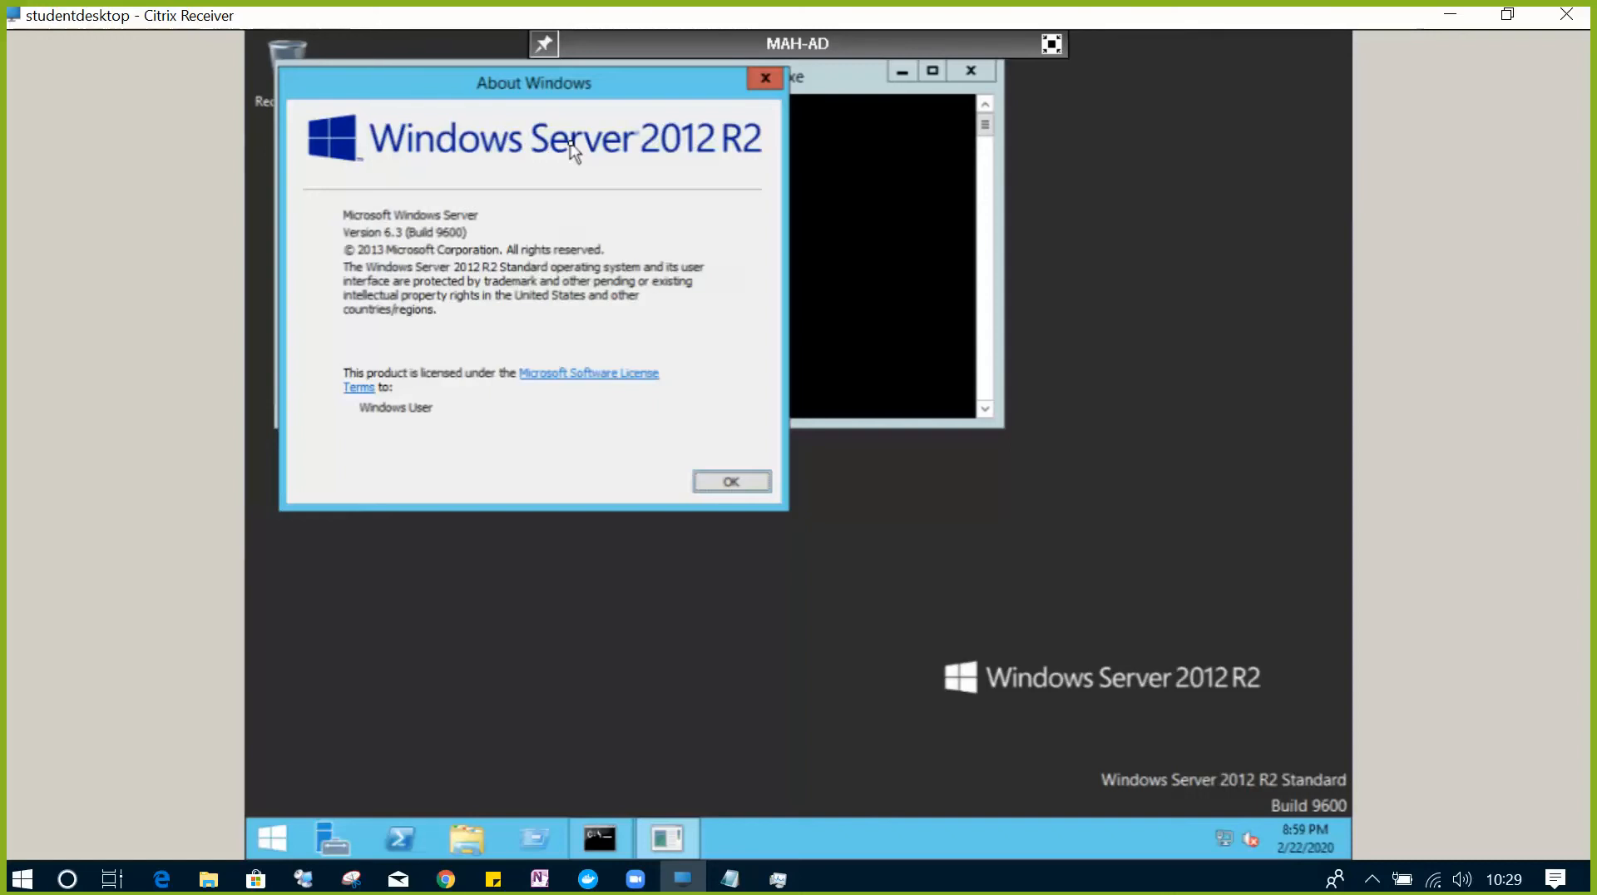
pyautogui.click(720, 482)
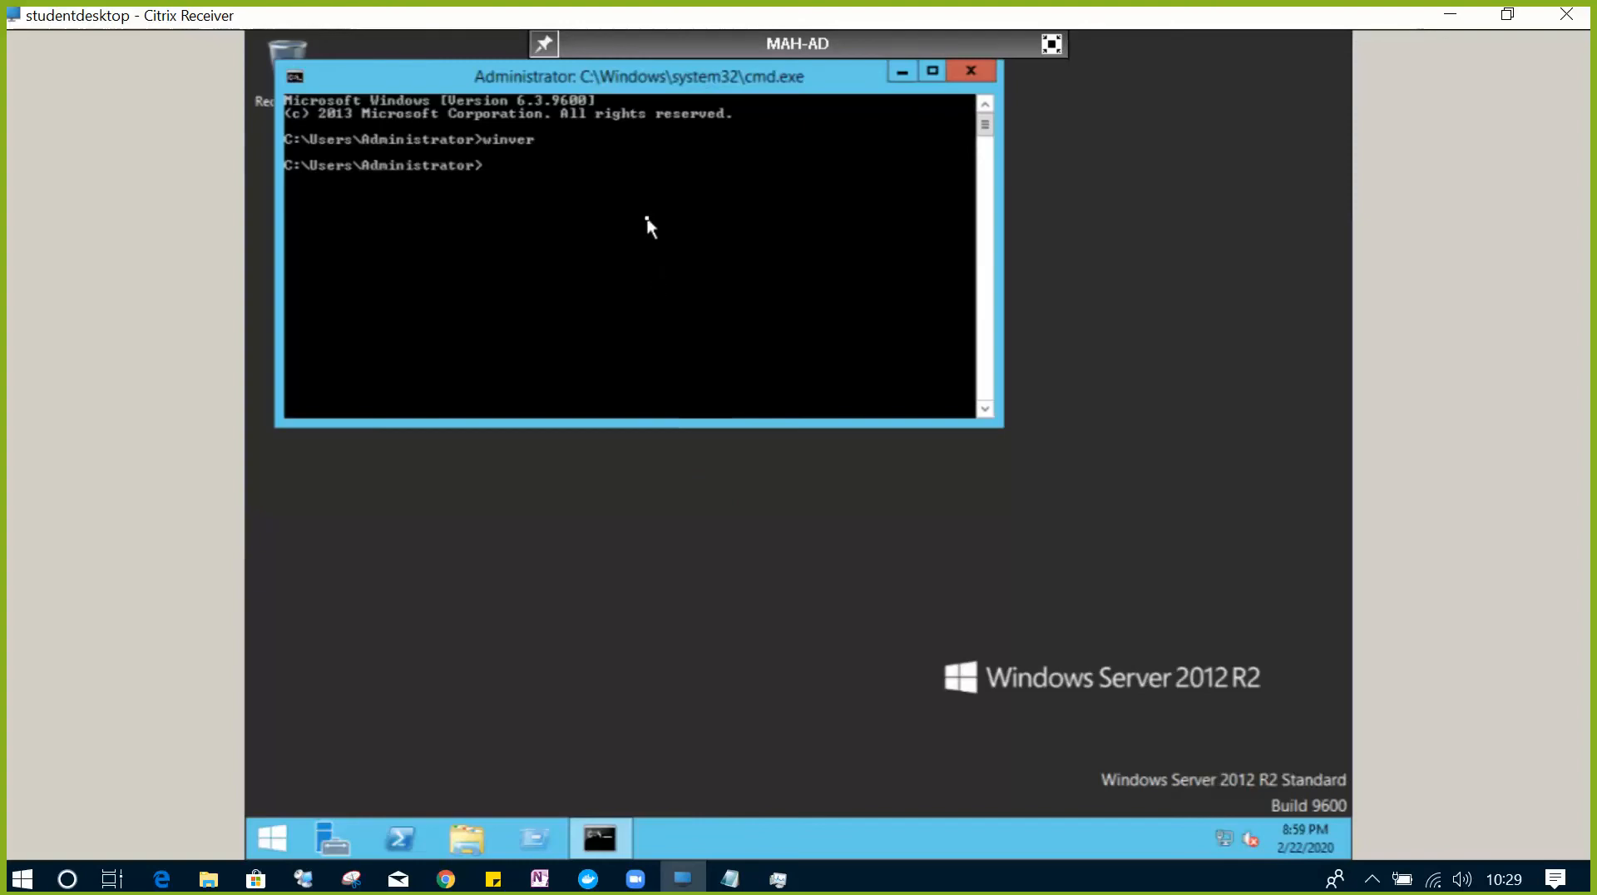
pyautogui.write('hostname')
pyautogui.press('Return')
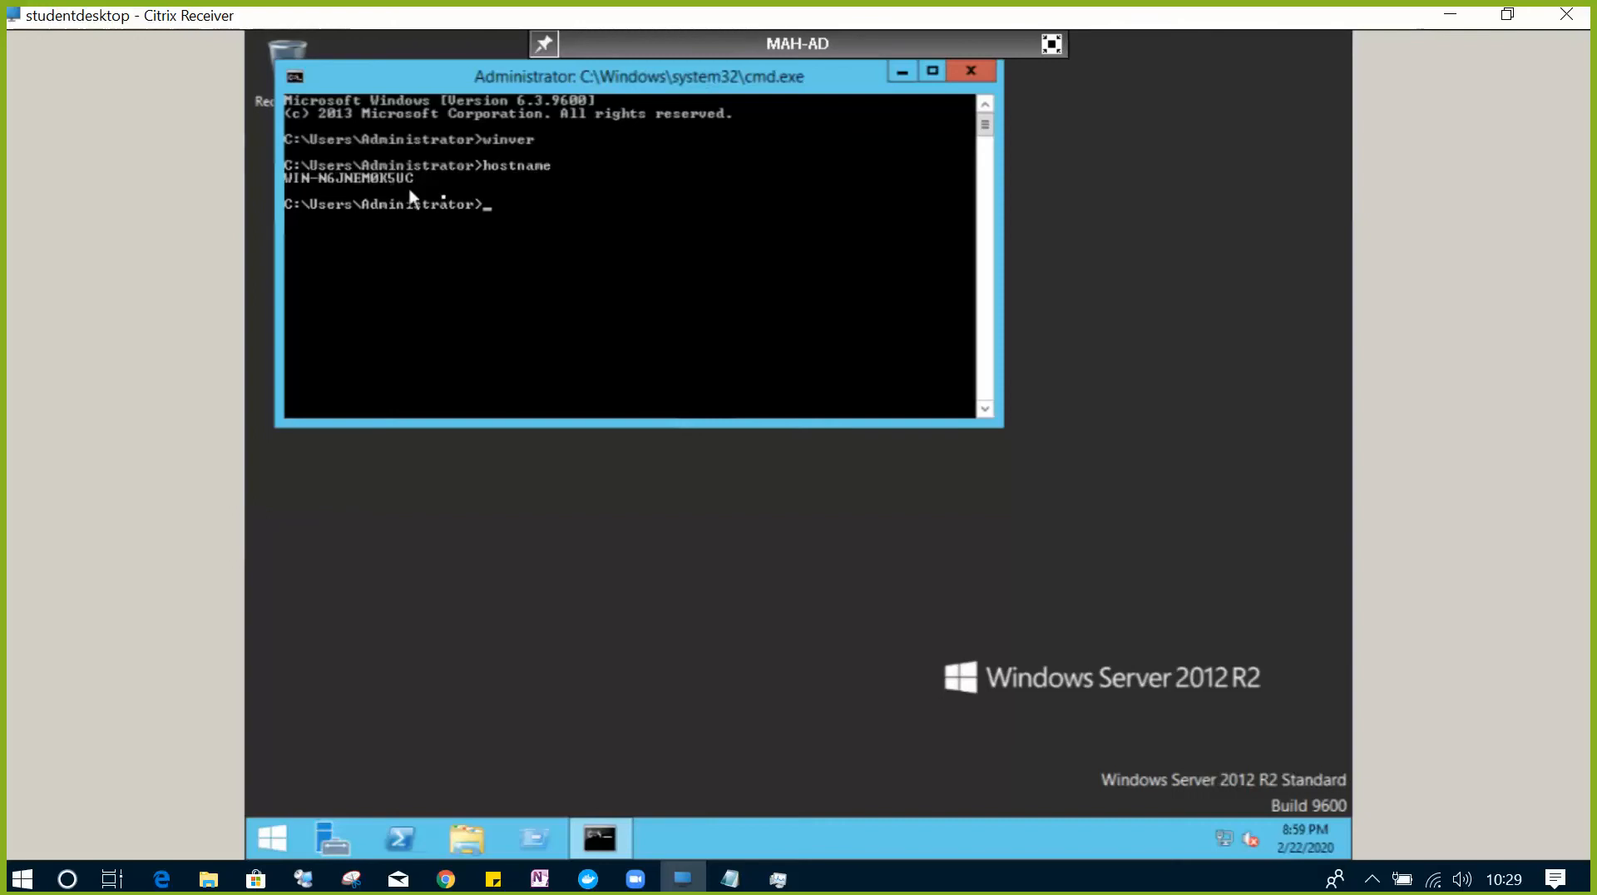
# - Close the command prompt and open This PC's Properties from the Start screen
pyautogui.click(971, 72)
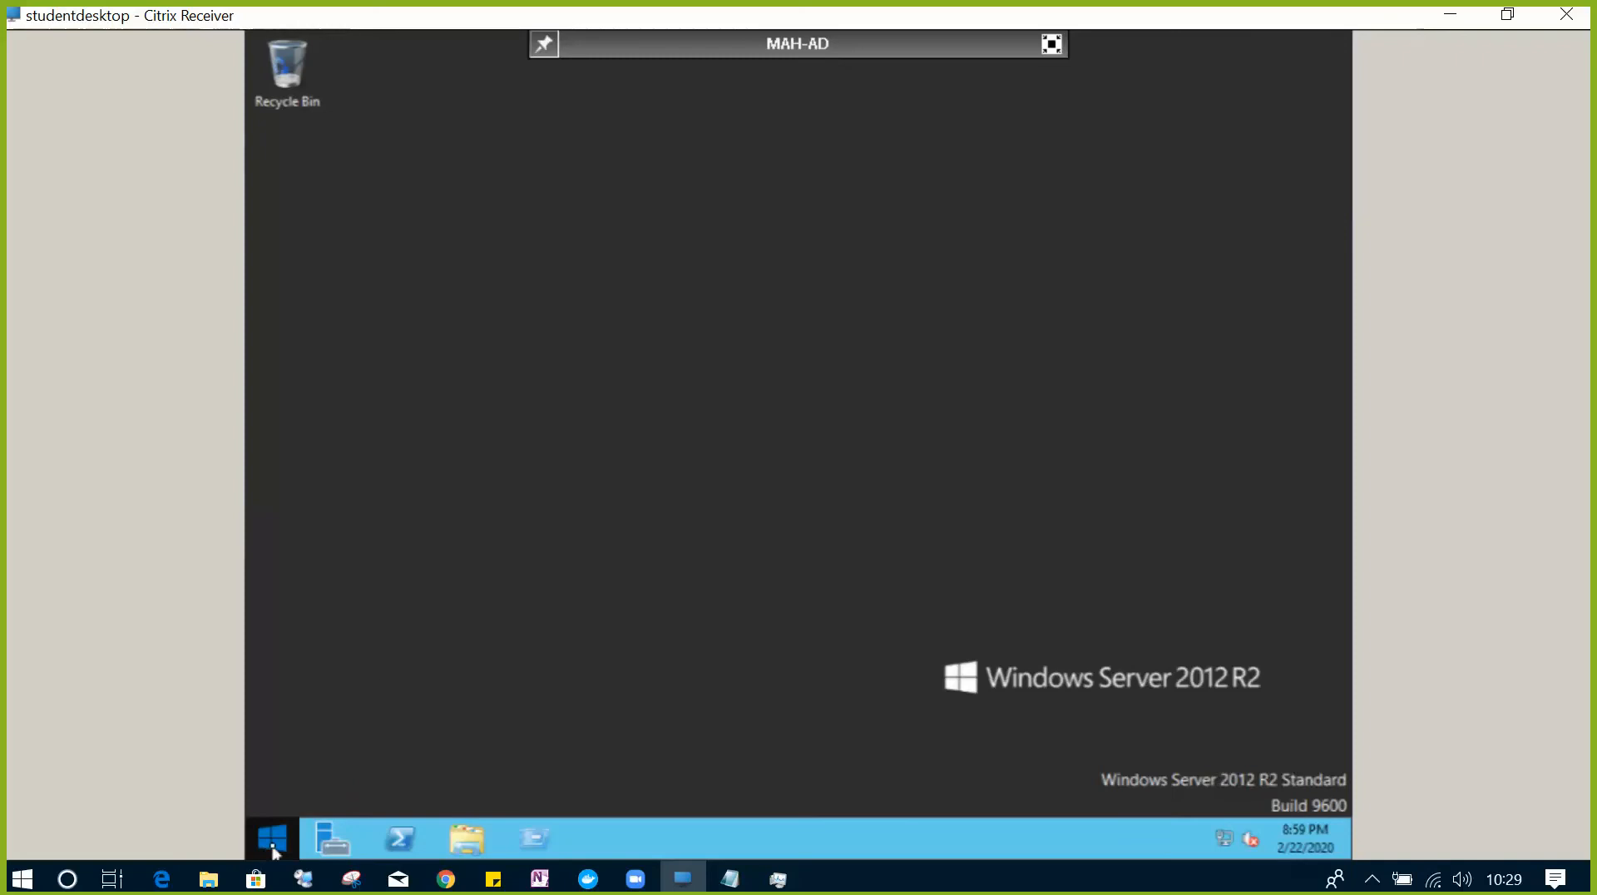
pyautogui.click(273, 841)
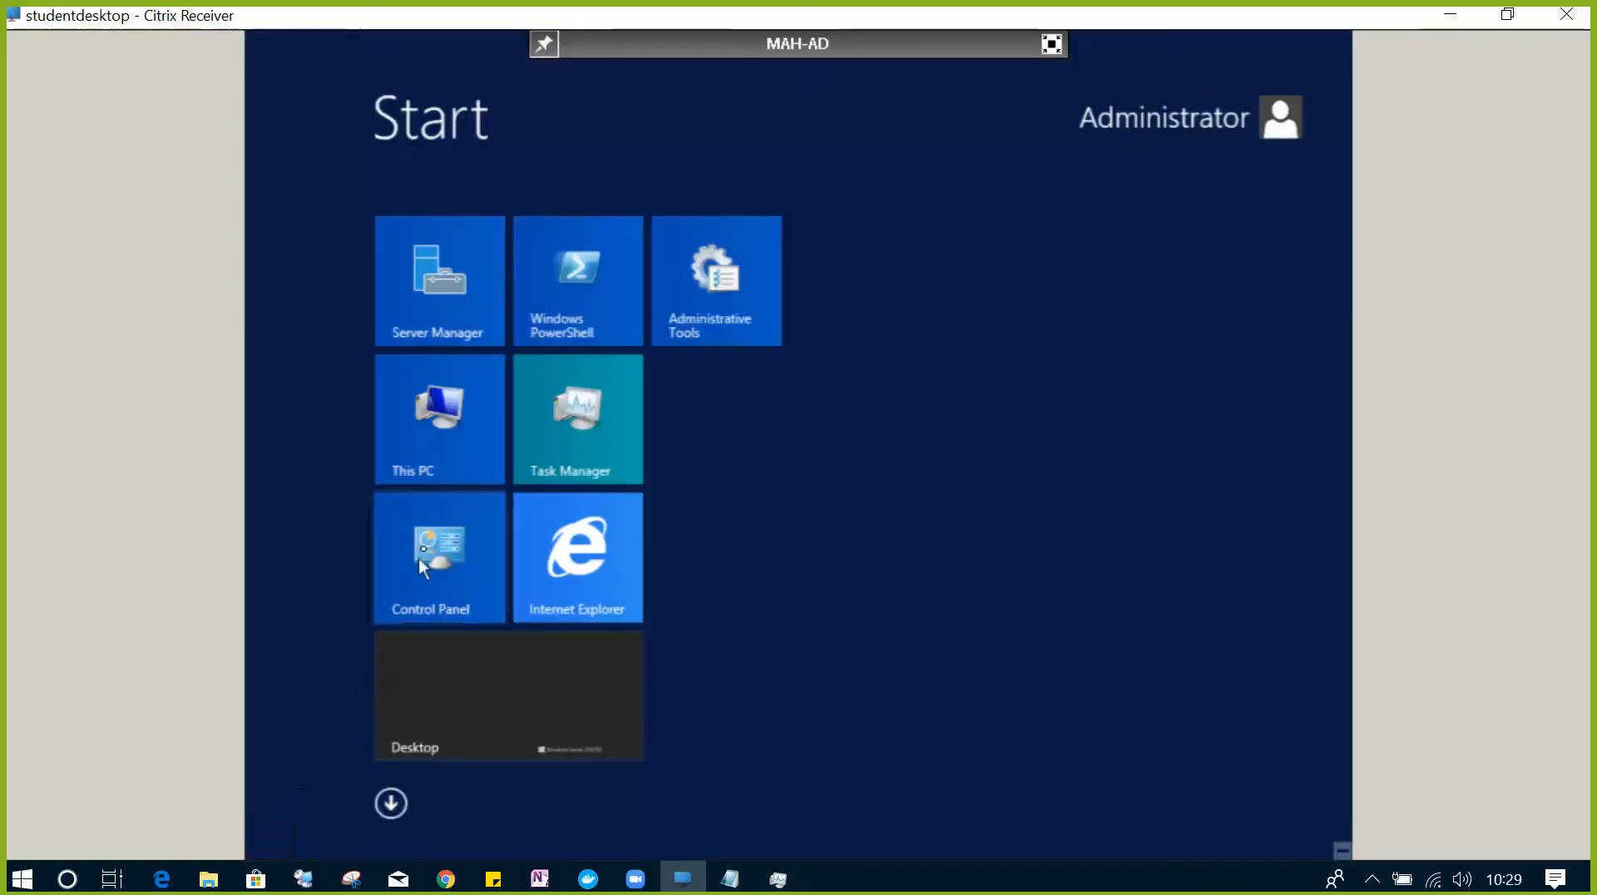
pyautogui.rightClick(435, 409)
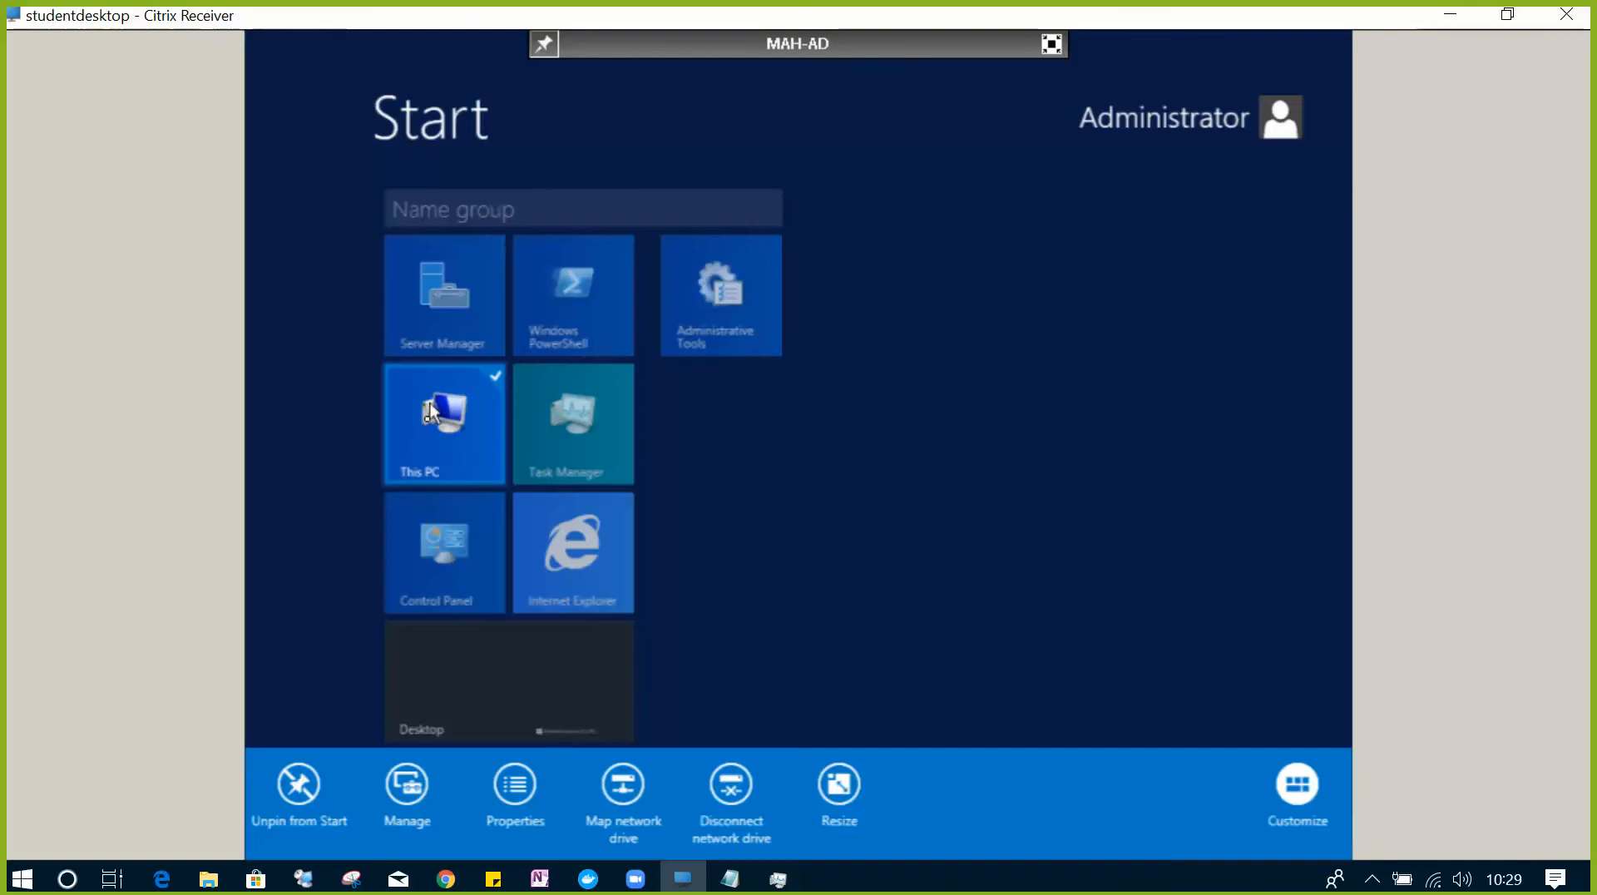
pyautogui.click(506, 797)
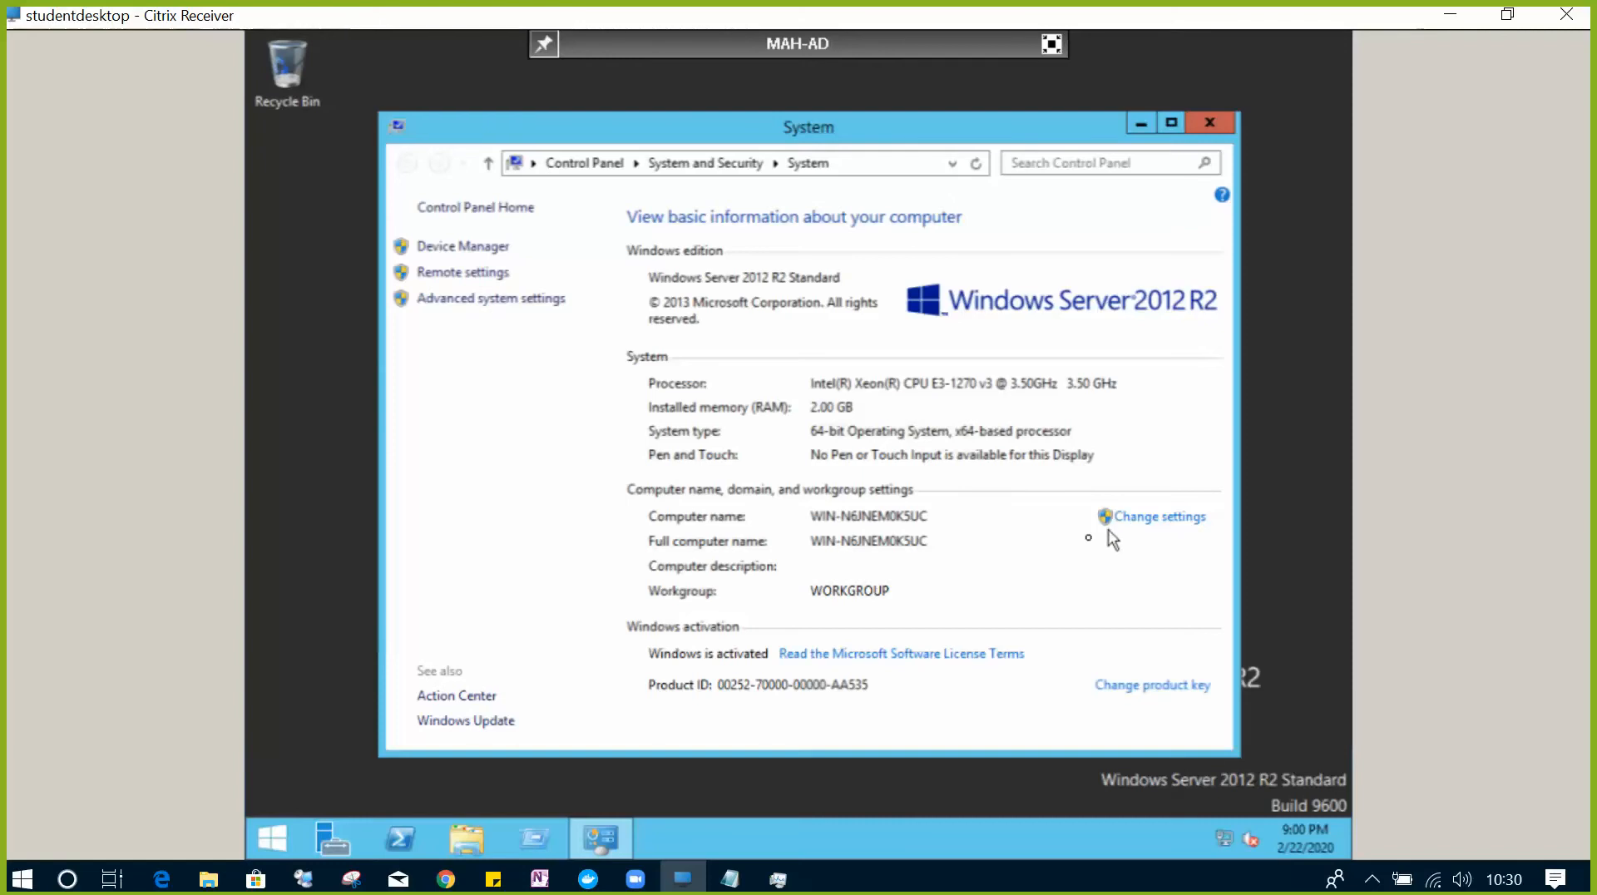
# - Rename the computer to MAH-AD in System Properties and restart the server now
pyautogui.click(1161, 518)
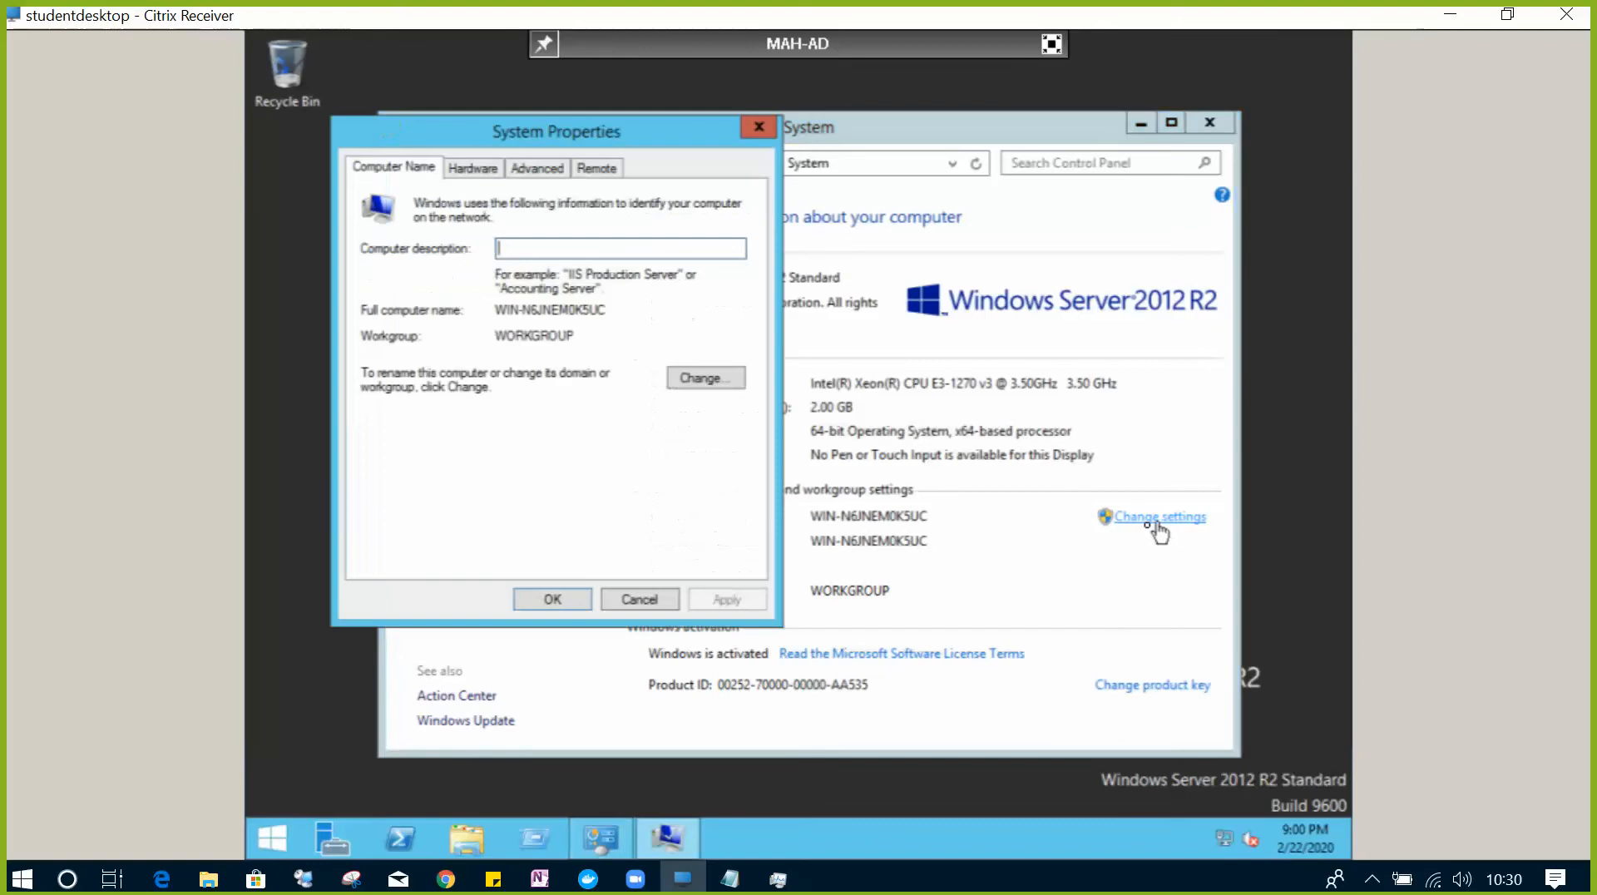
pyautogui.click(716, 379)
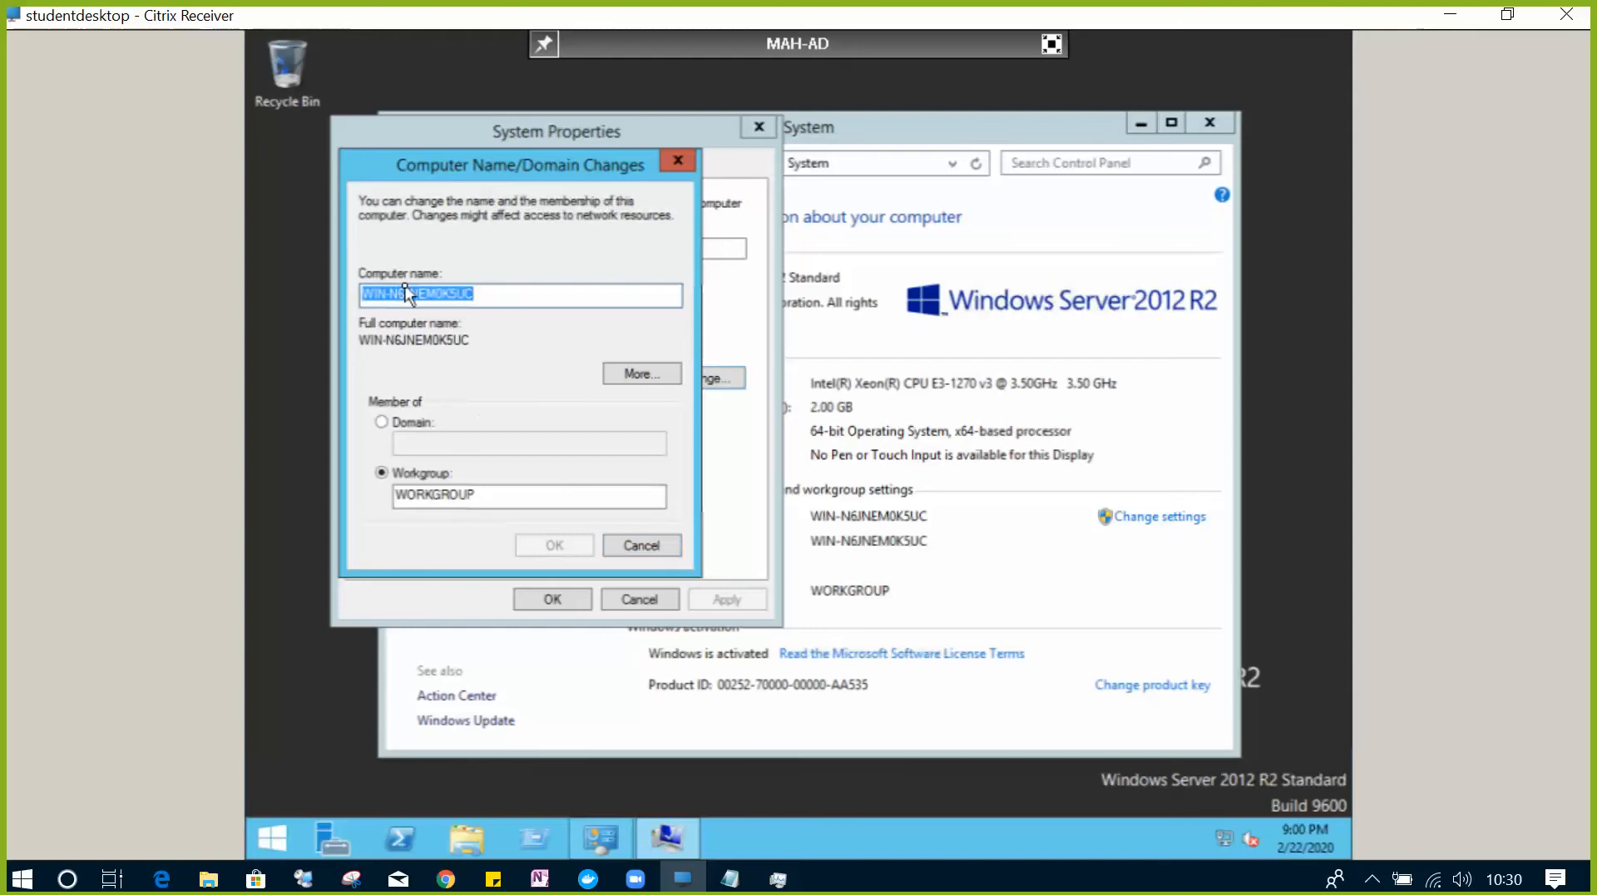
pyautogui.write('M')
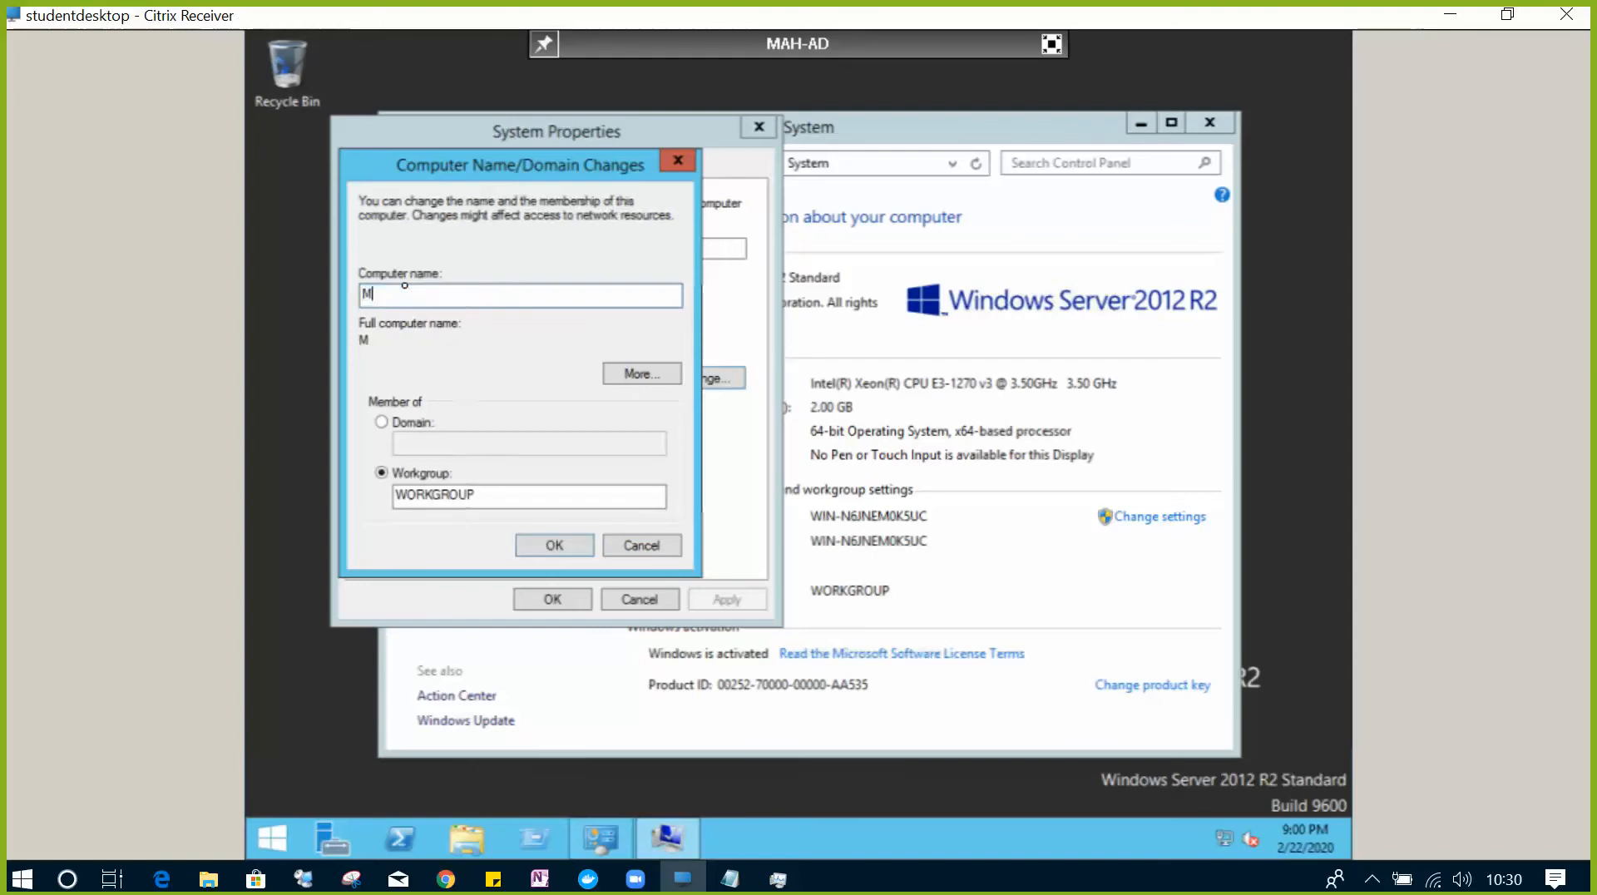
pyautogui.write('AH-AD')
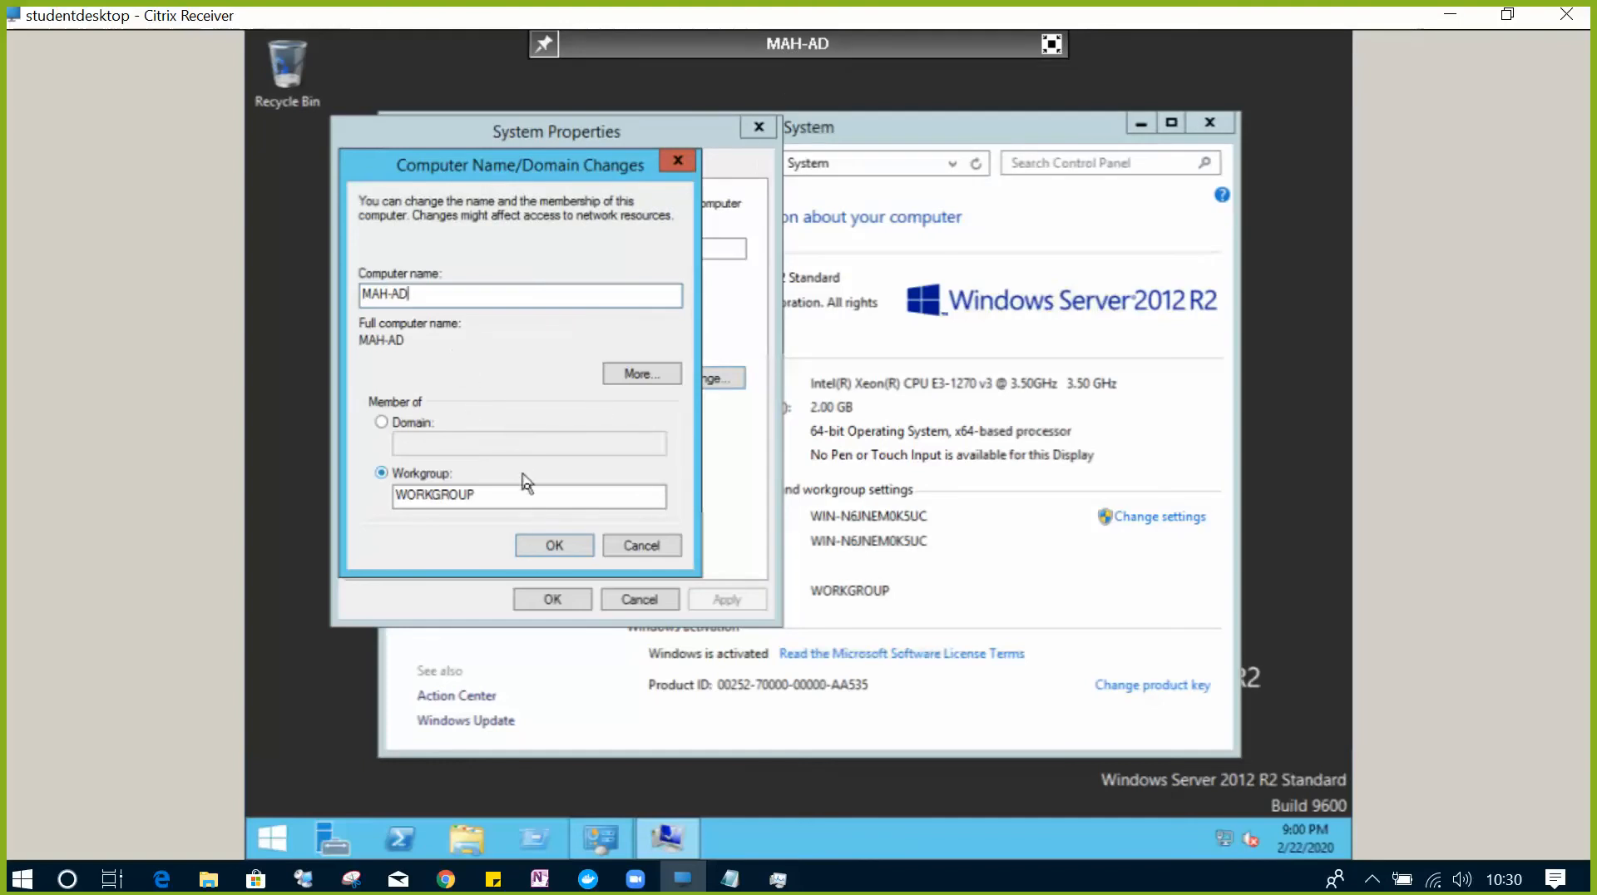
pyautogui.click(550, 547)
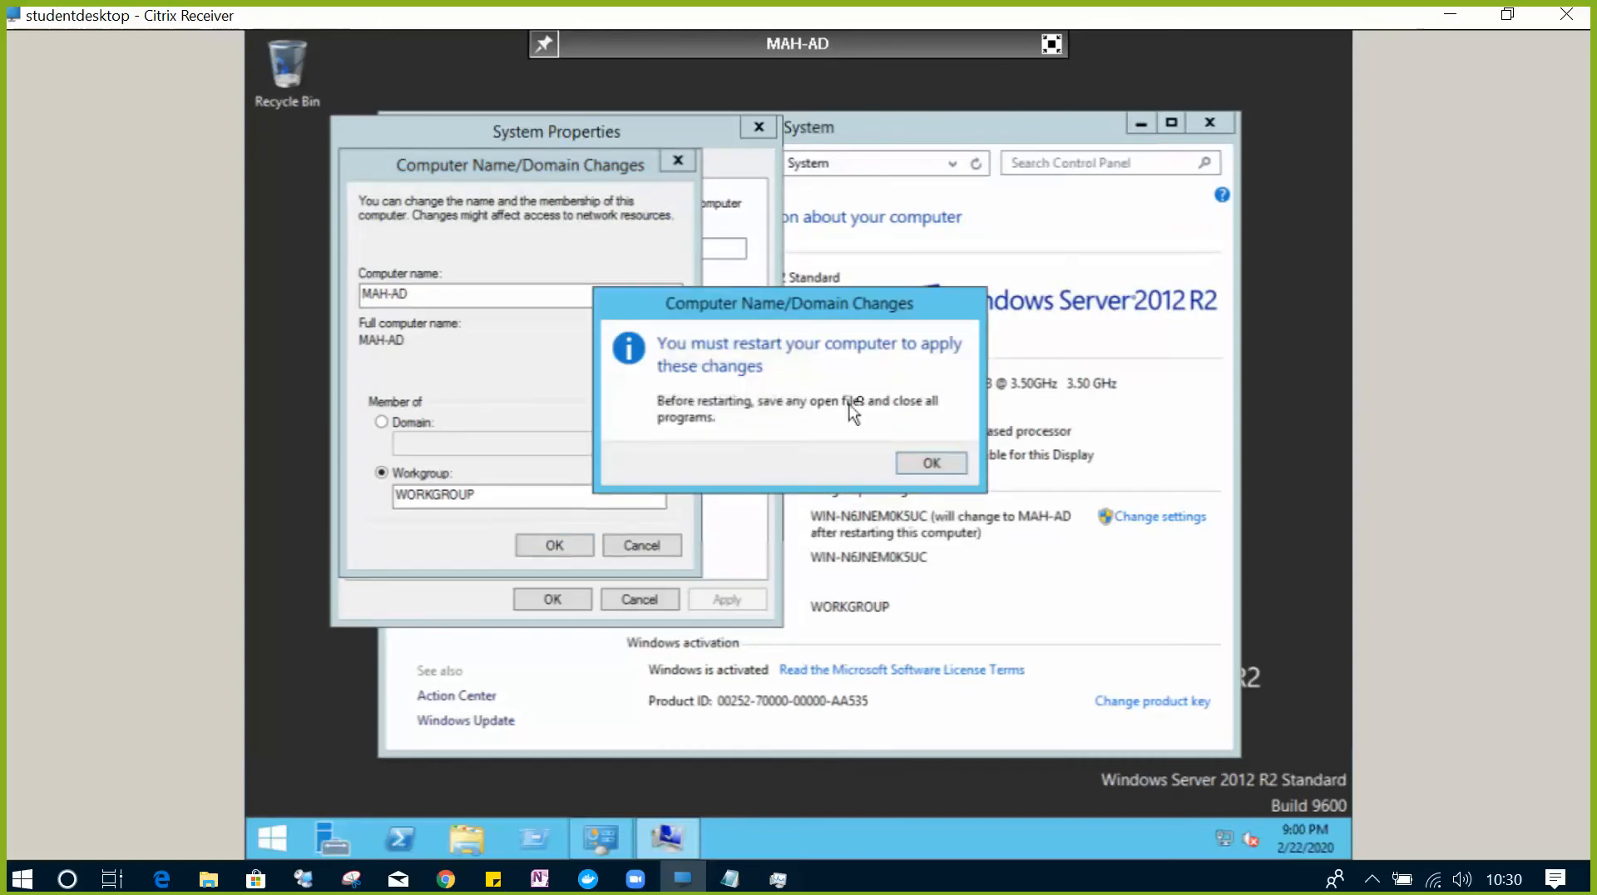
pyautogui.click(941, 473)
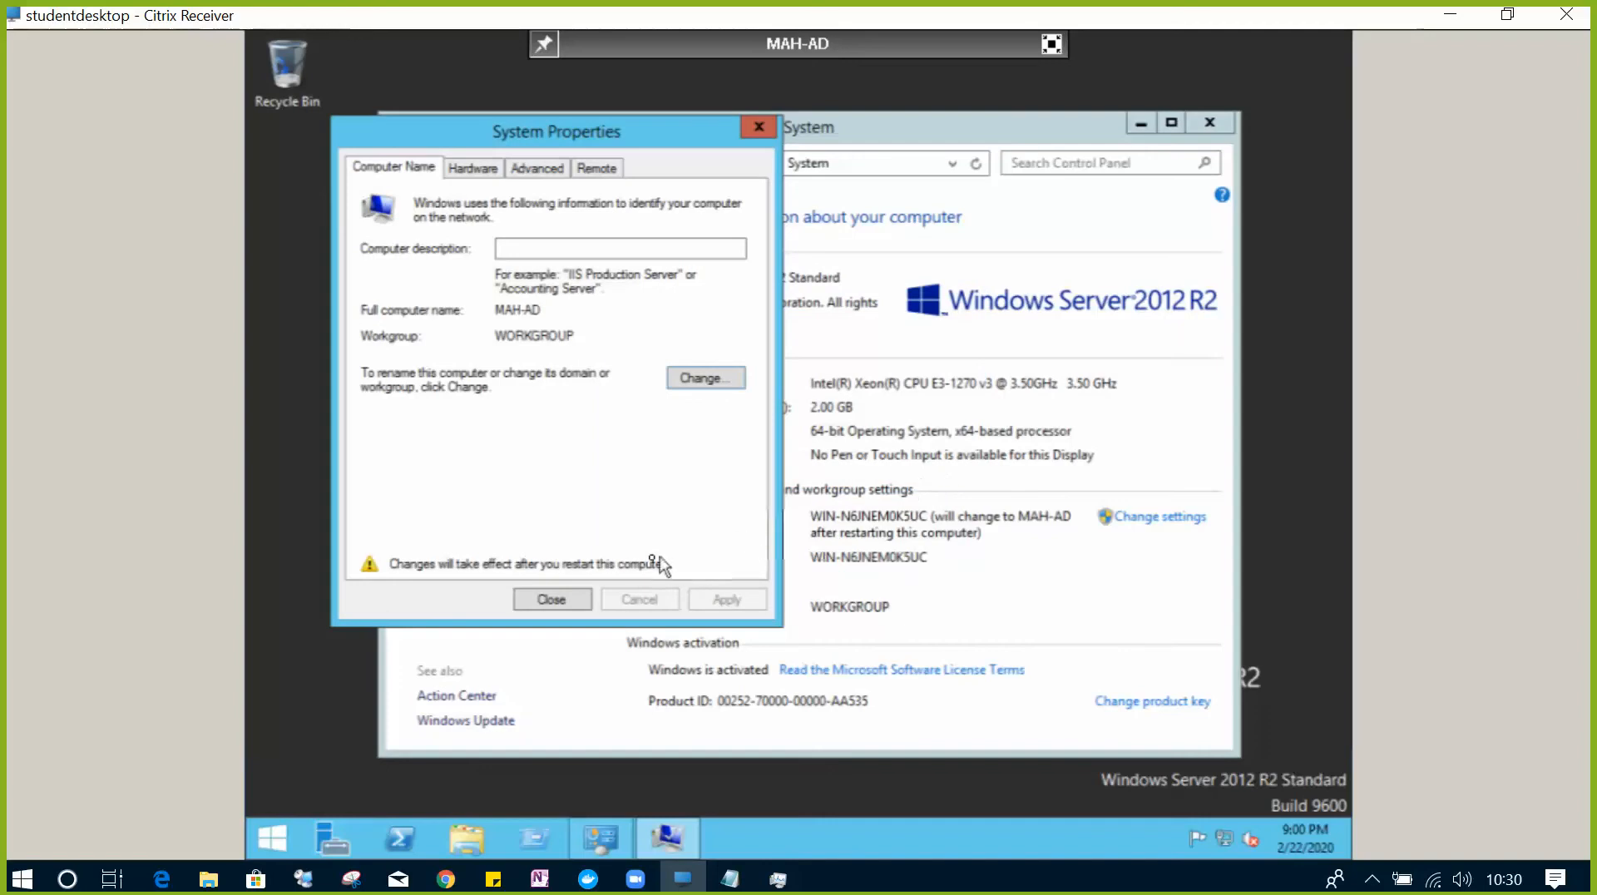
pyautogui.click(552, 600)
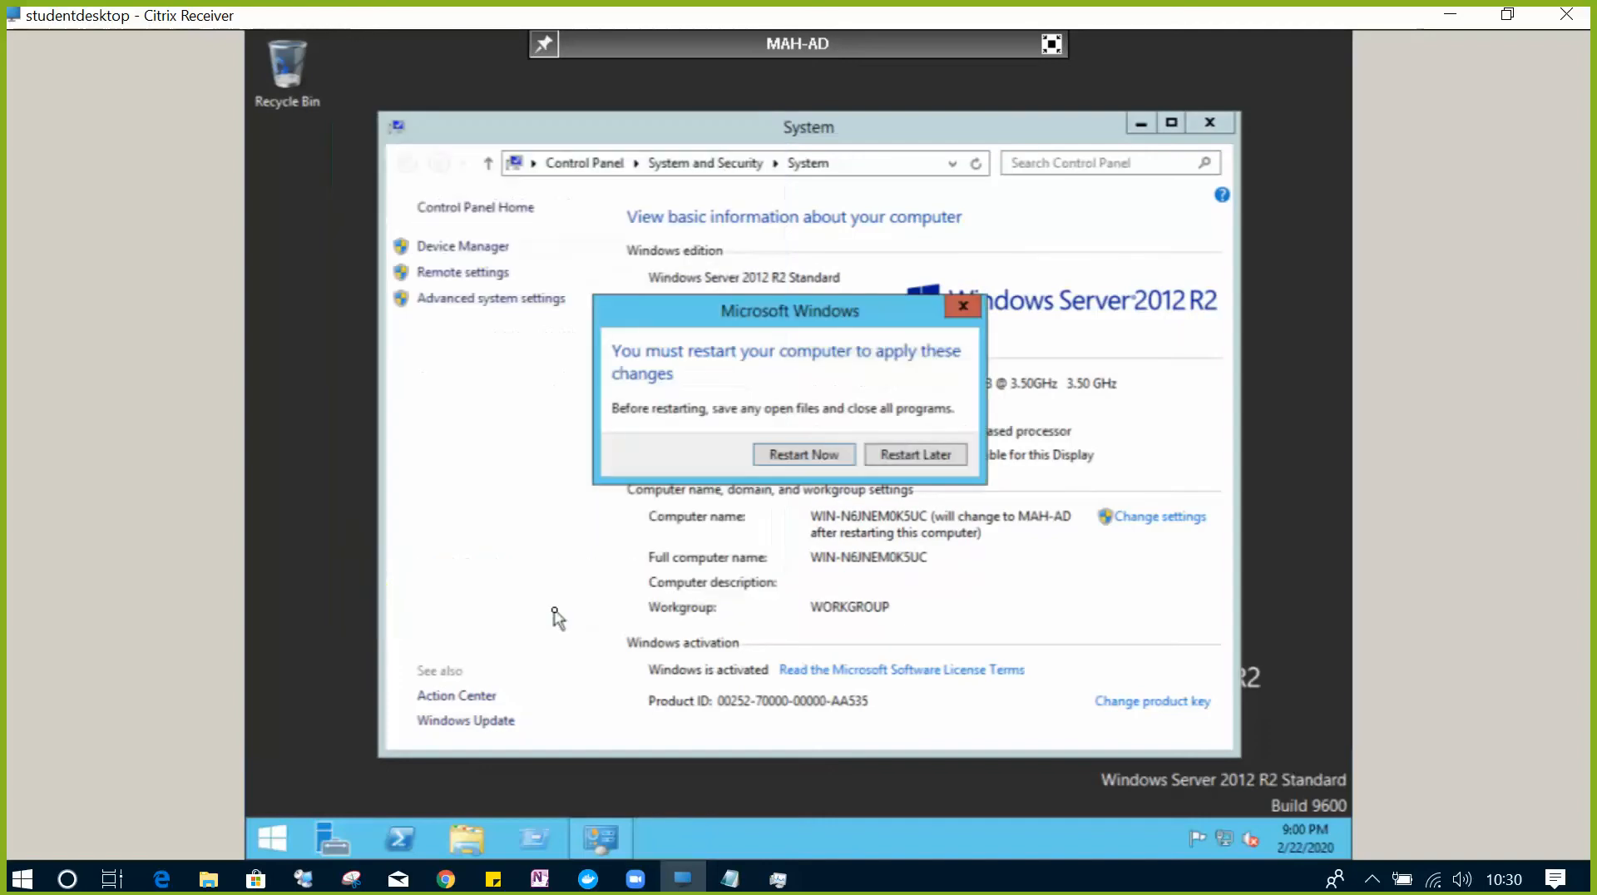
pyautogui.click(774, 463)
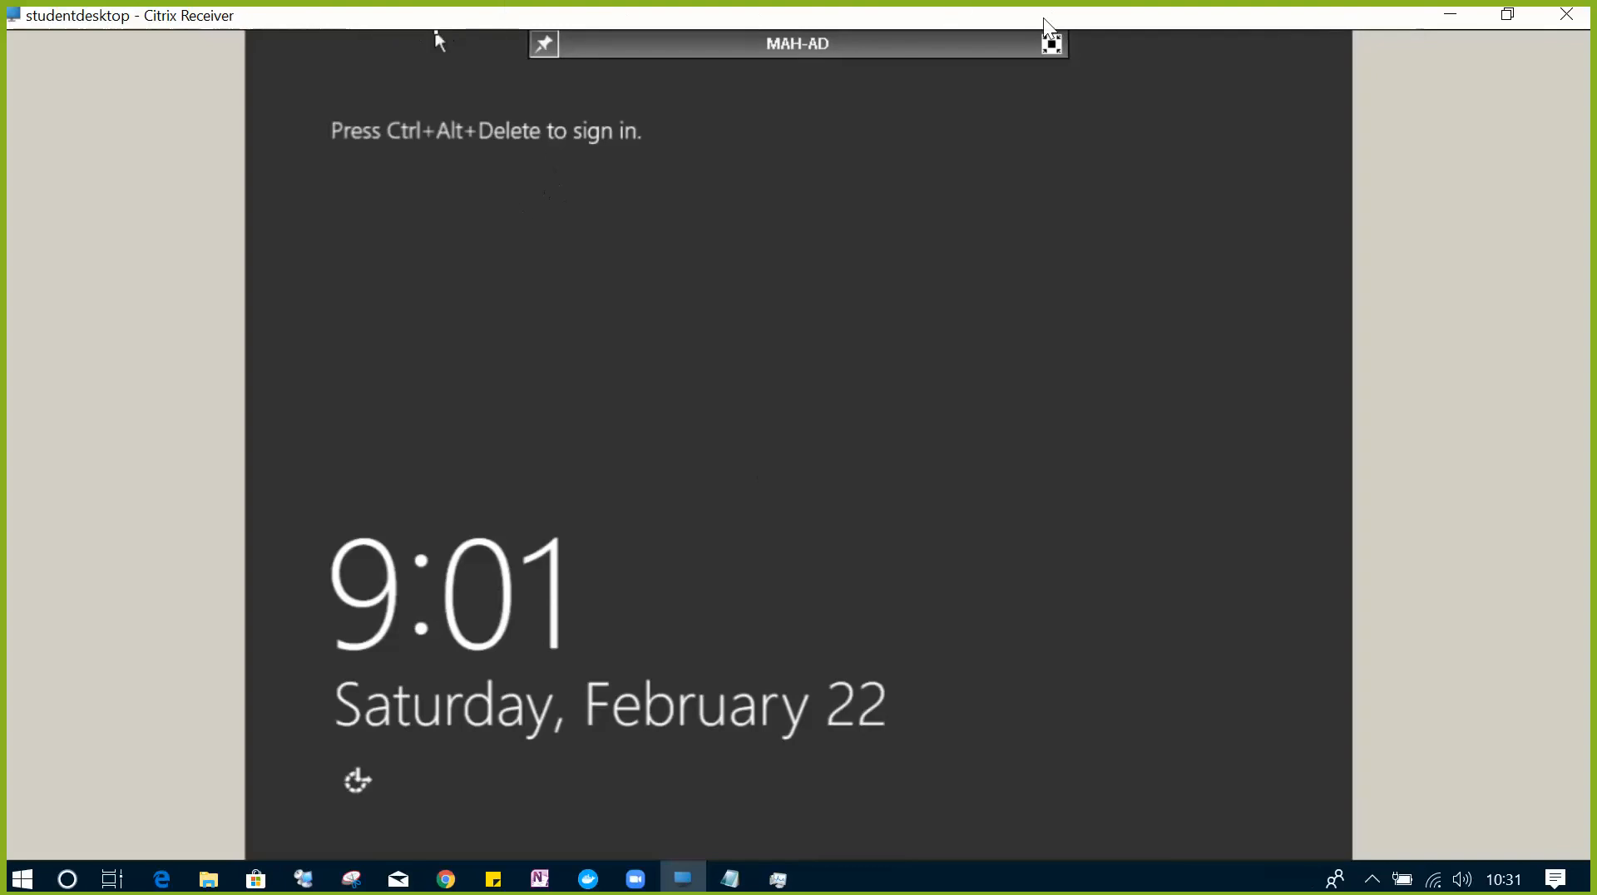
# - Leave full screen and send Ctrl+Alt+Del to bring up the Administrator password prompt
pyautogui.click(1052, 44)
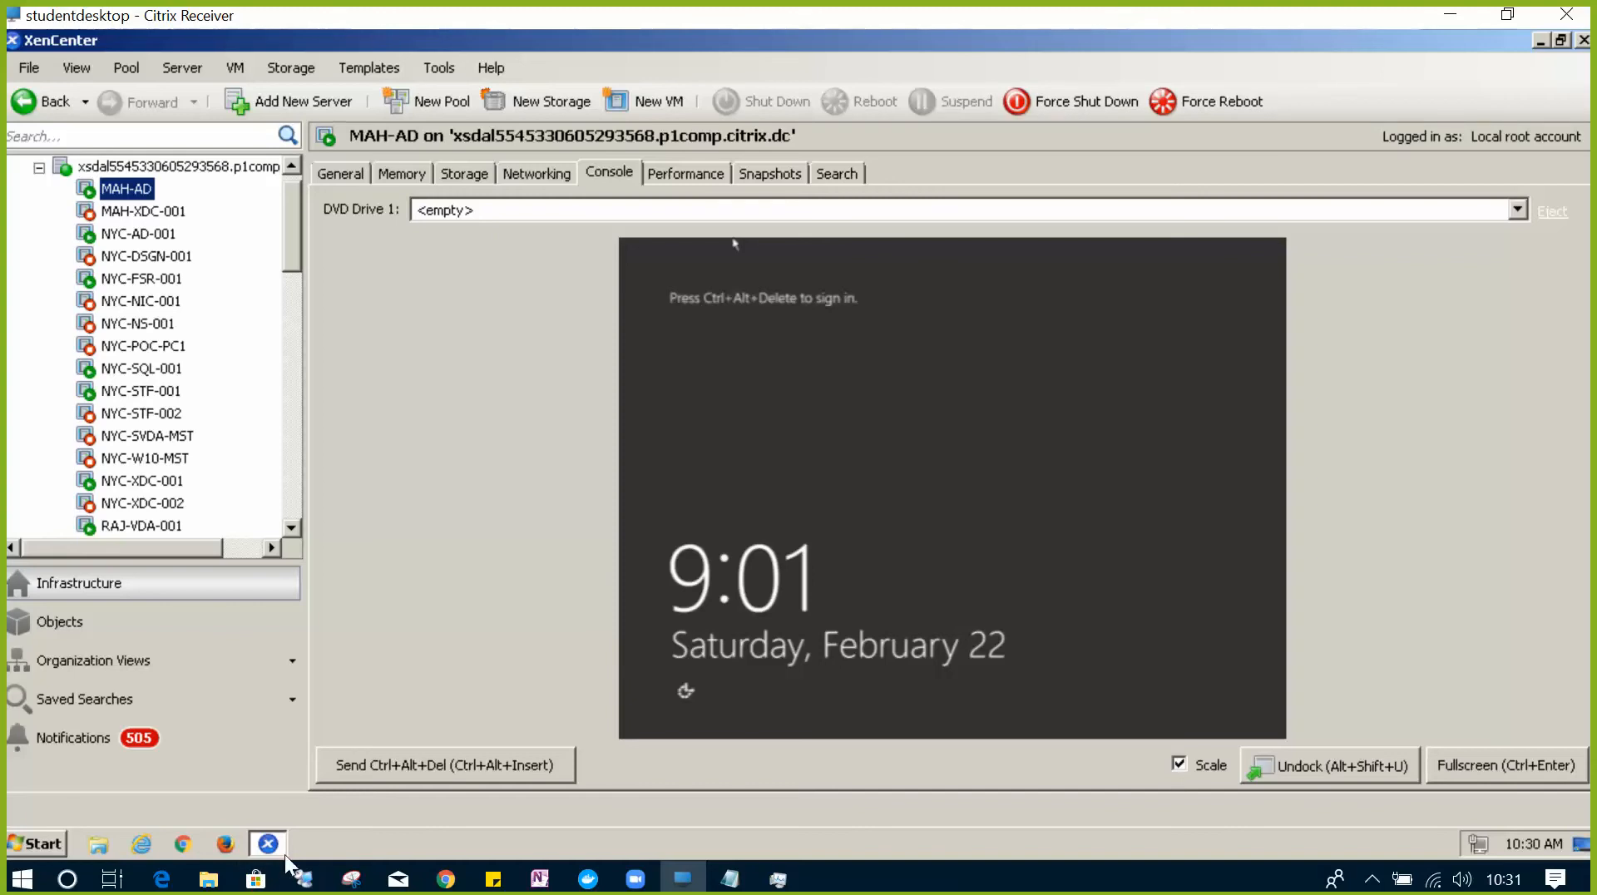
pyautogui.click(431, 767)
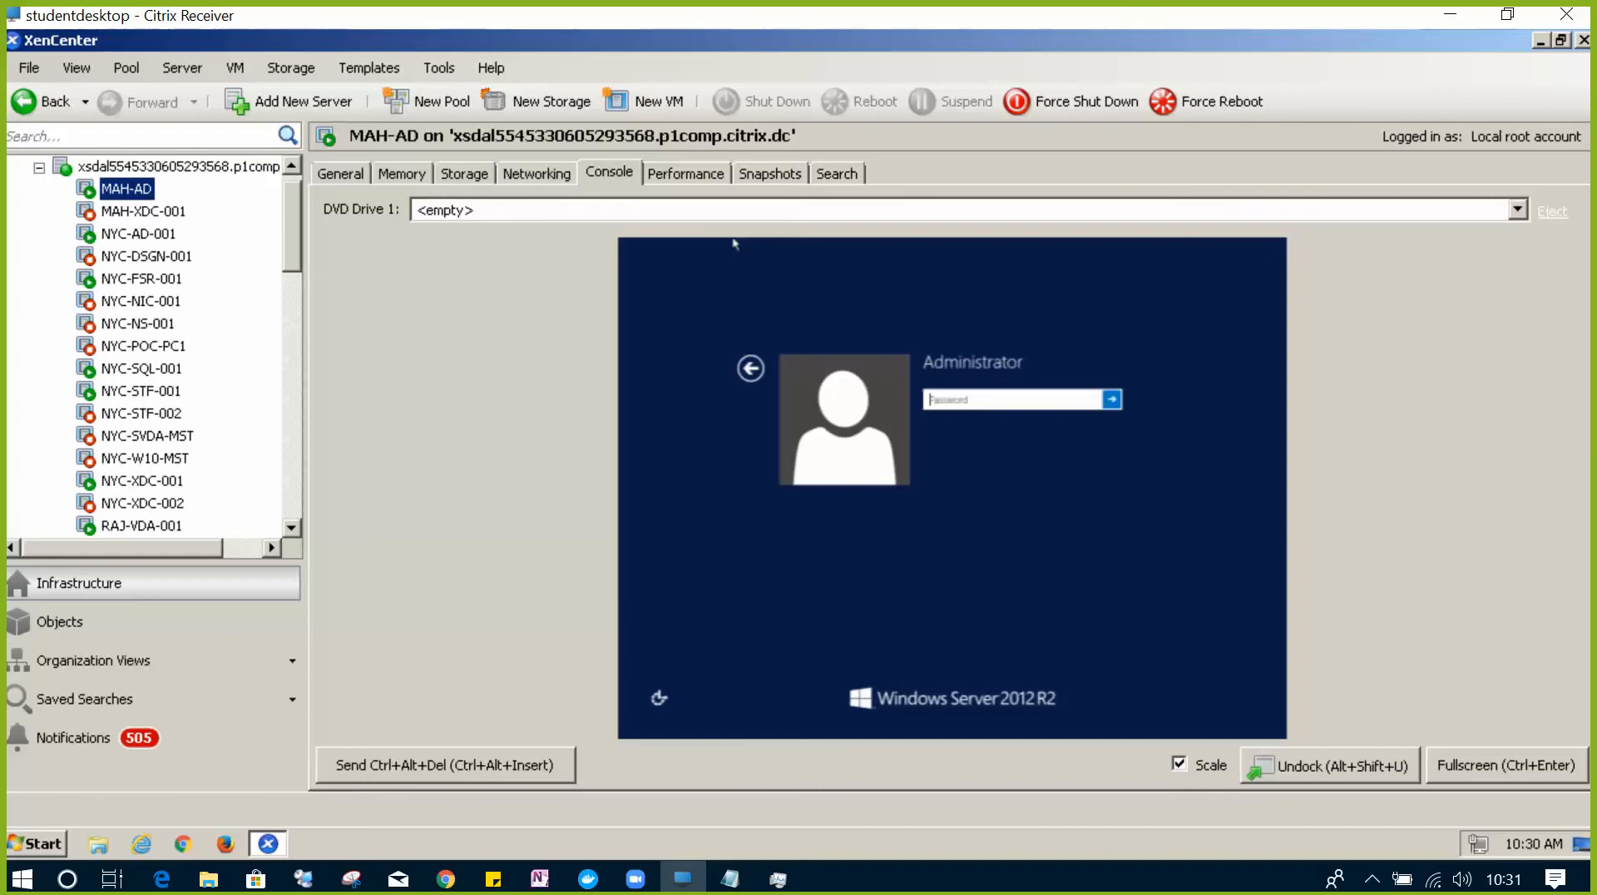
# - Switch the console to full screen and enter the Administrator password to sign in
pyautogui.click(1509, 773)
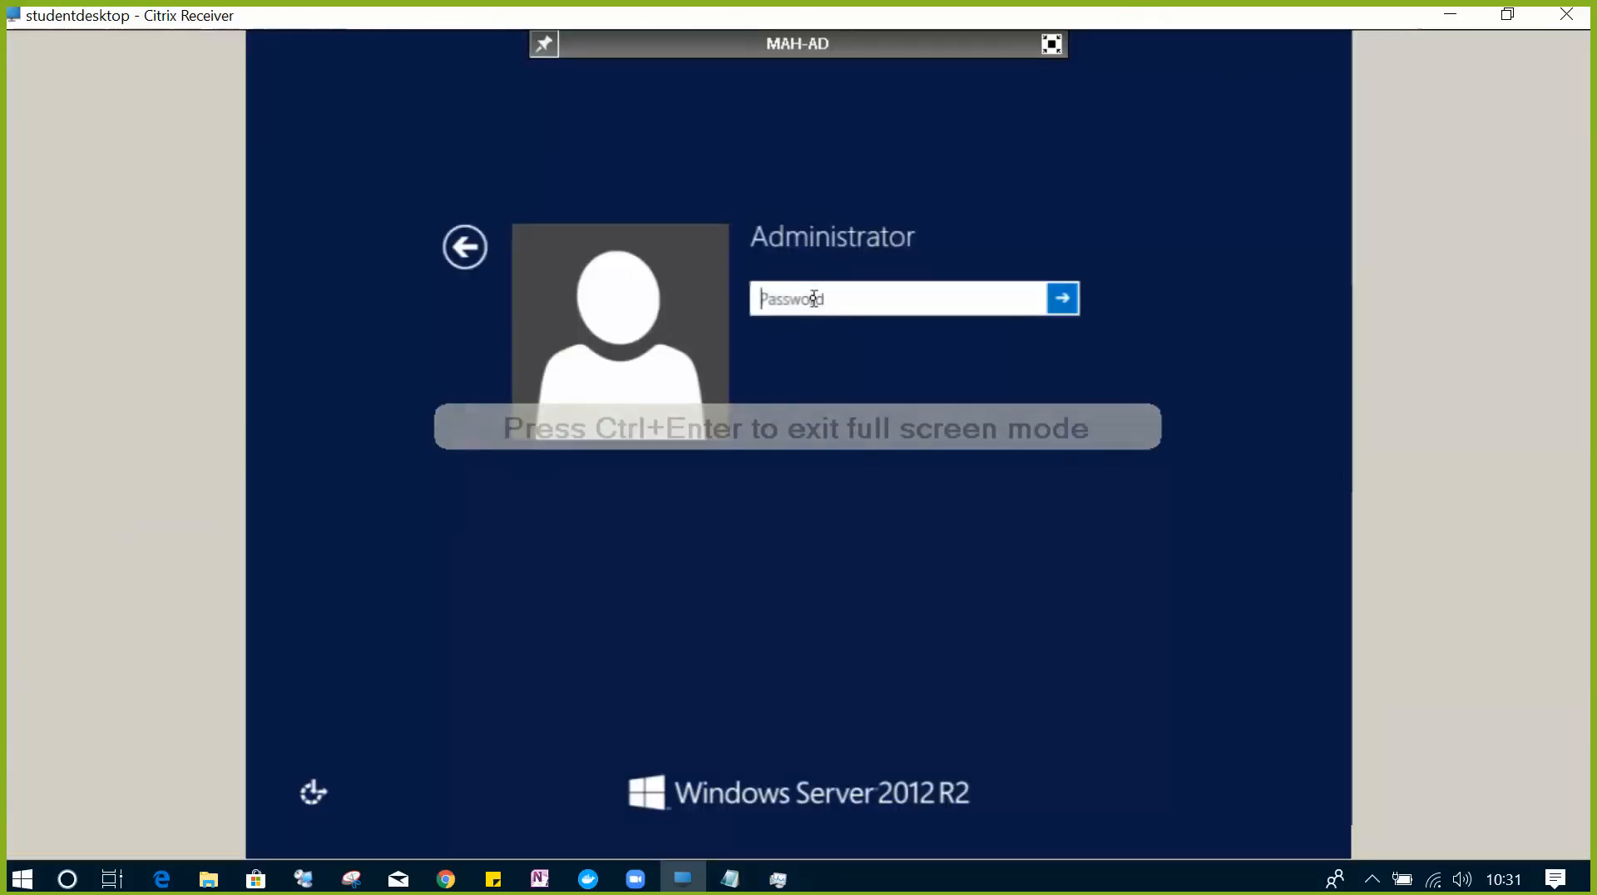
pyautogui.write('*******')
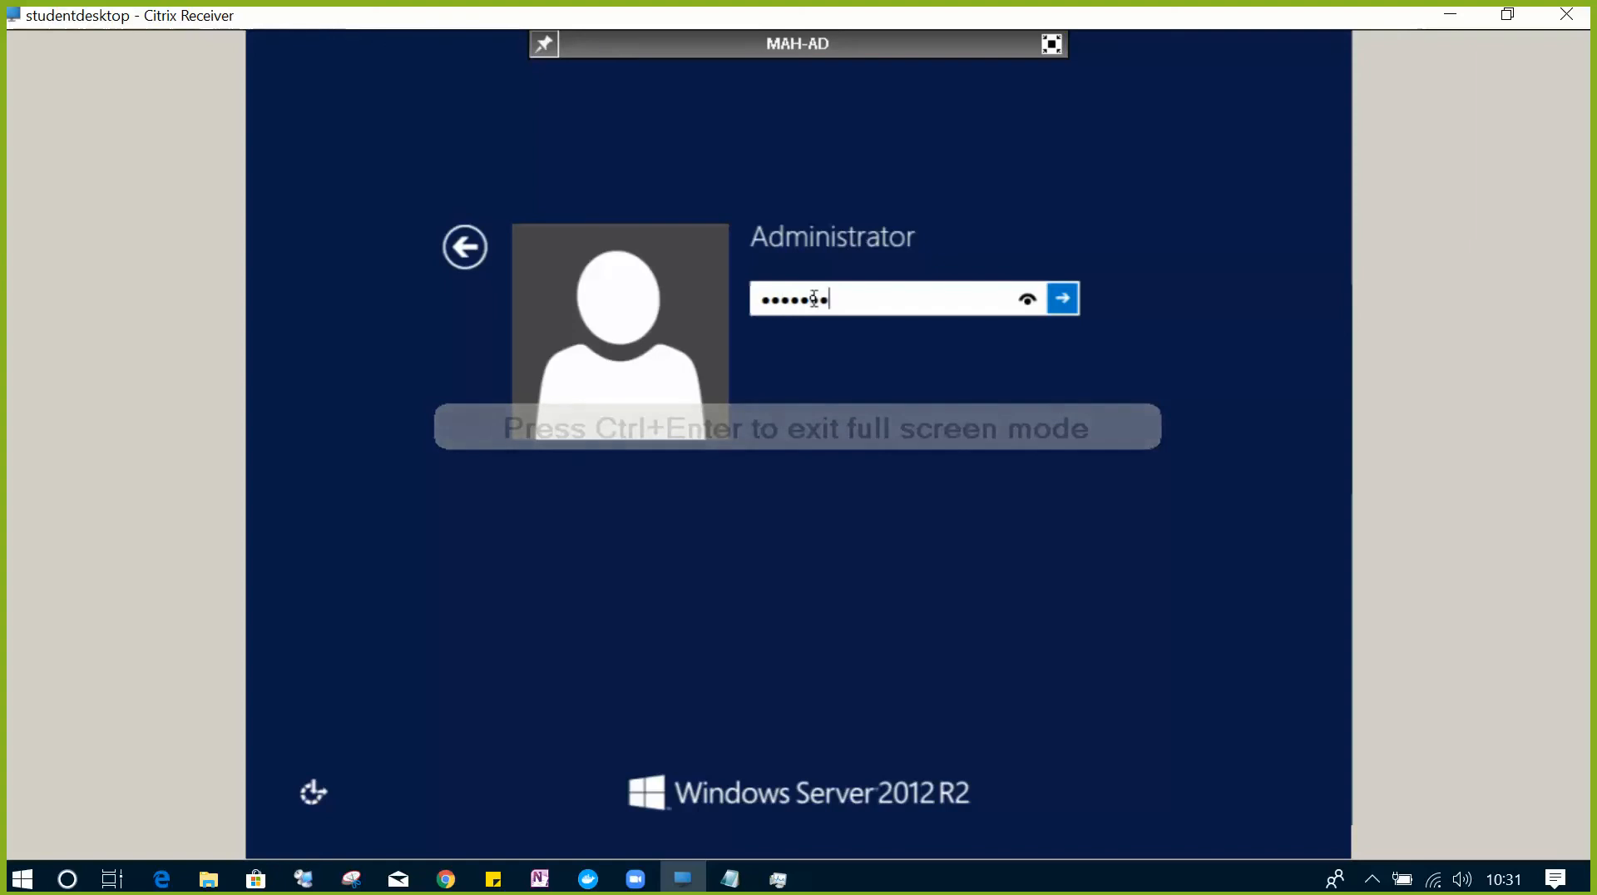
pyautogui.write('**')
pyautogui.press('Return')
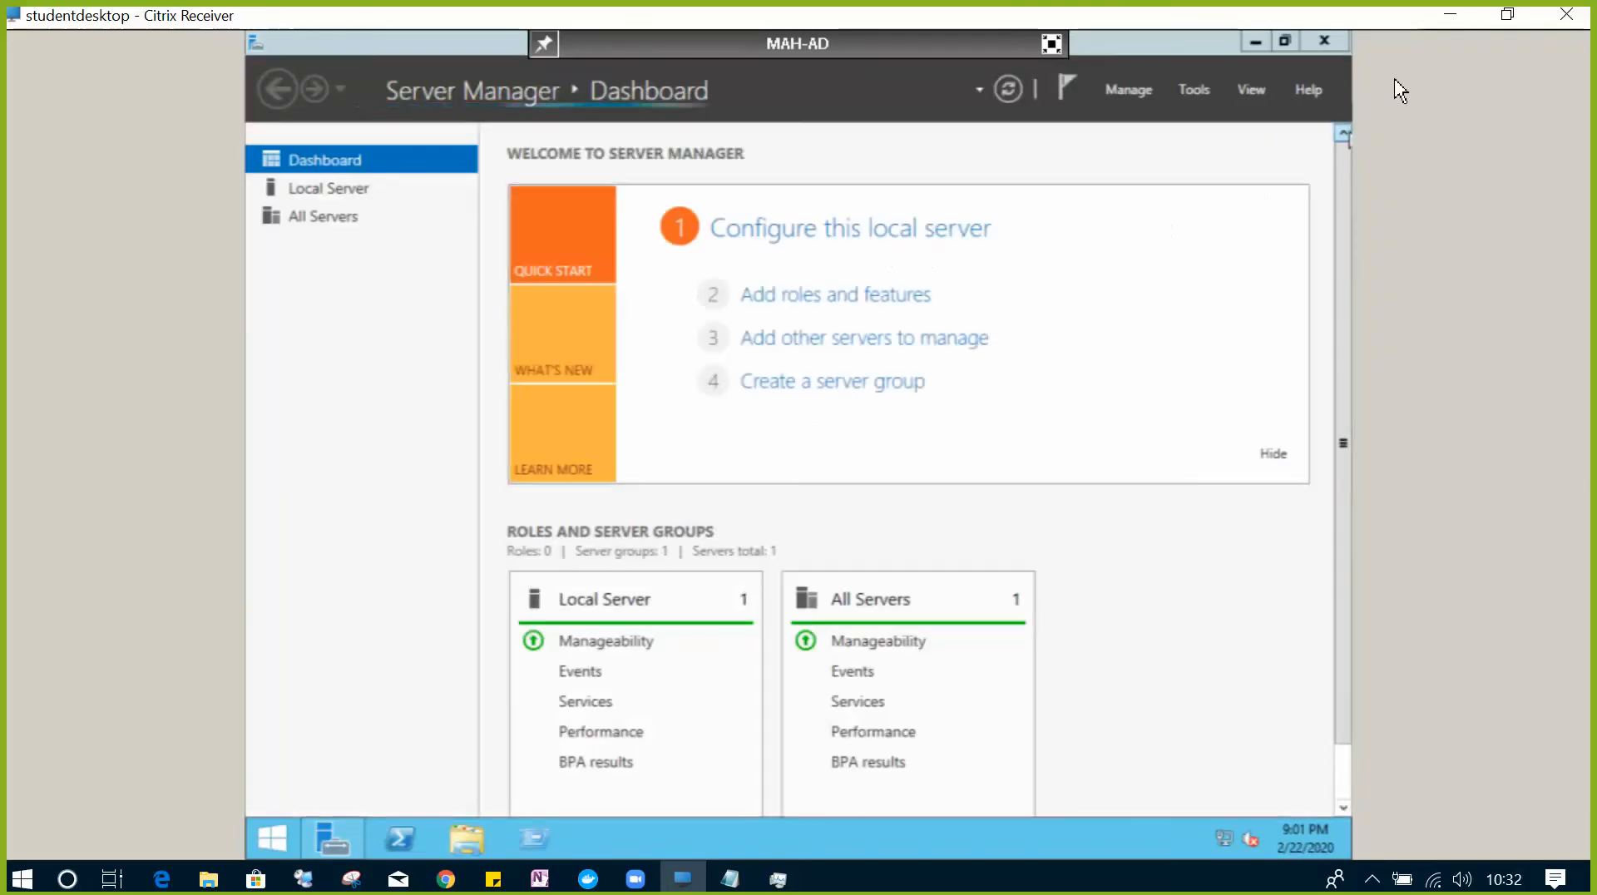
# - Close Server Manager and run winver from Run to check the Windows version
pyautogui.click(1324, 43)
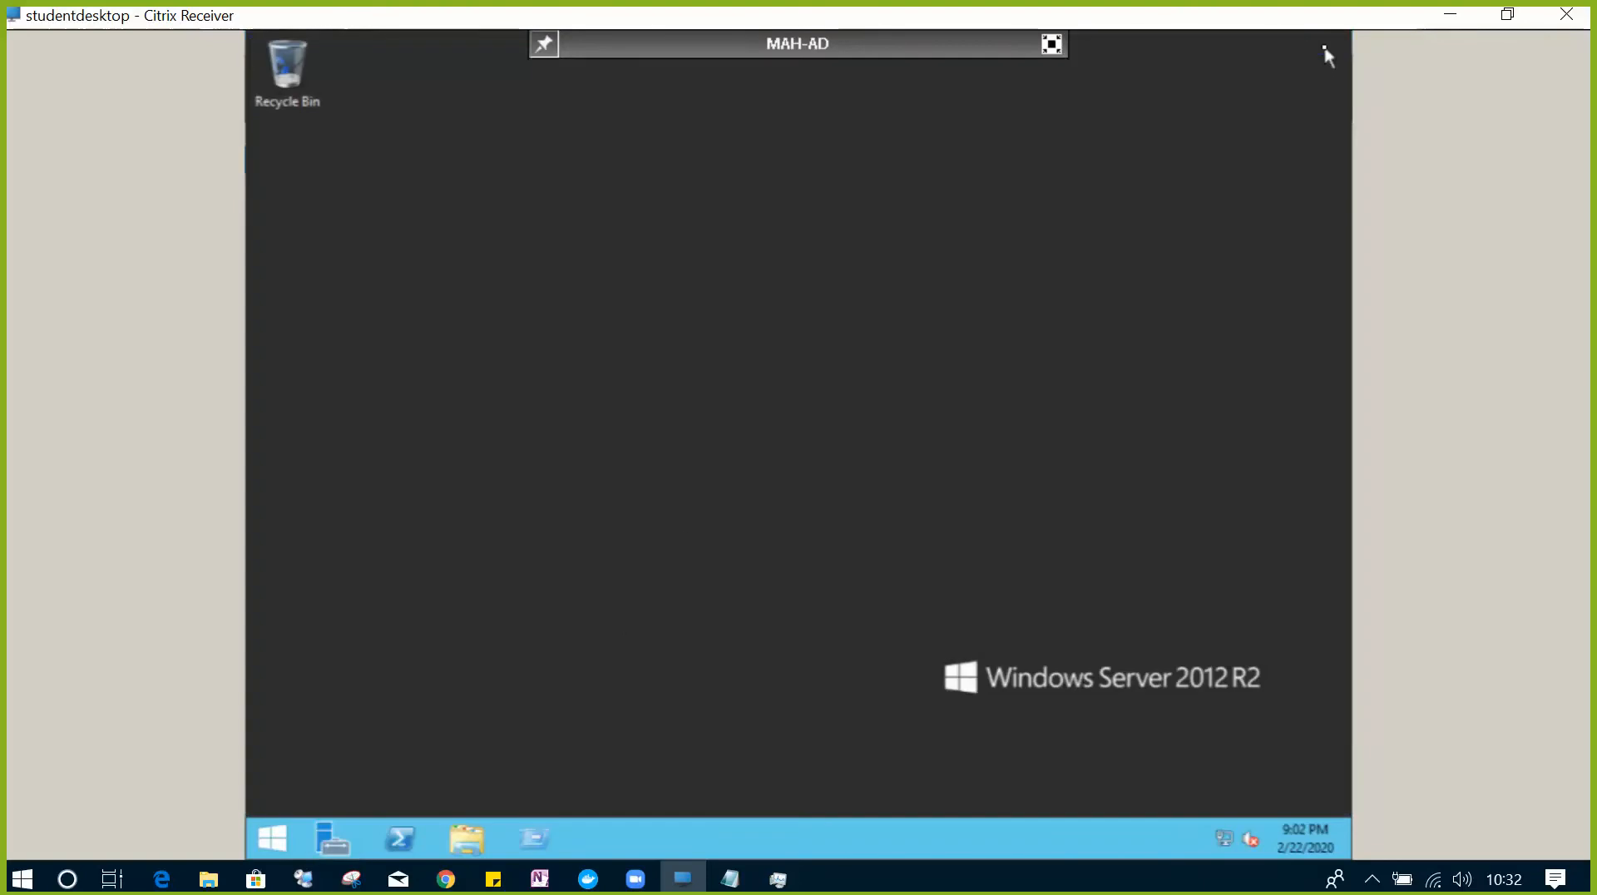
pyautogui.click(531, 842)
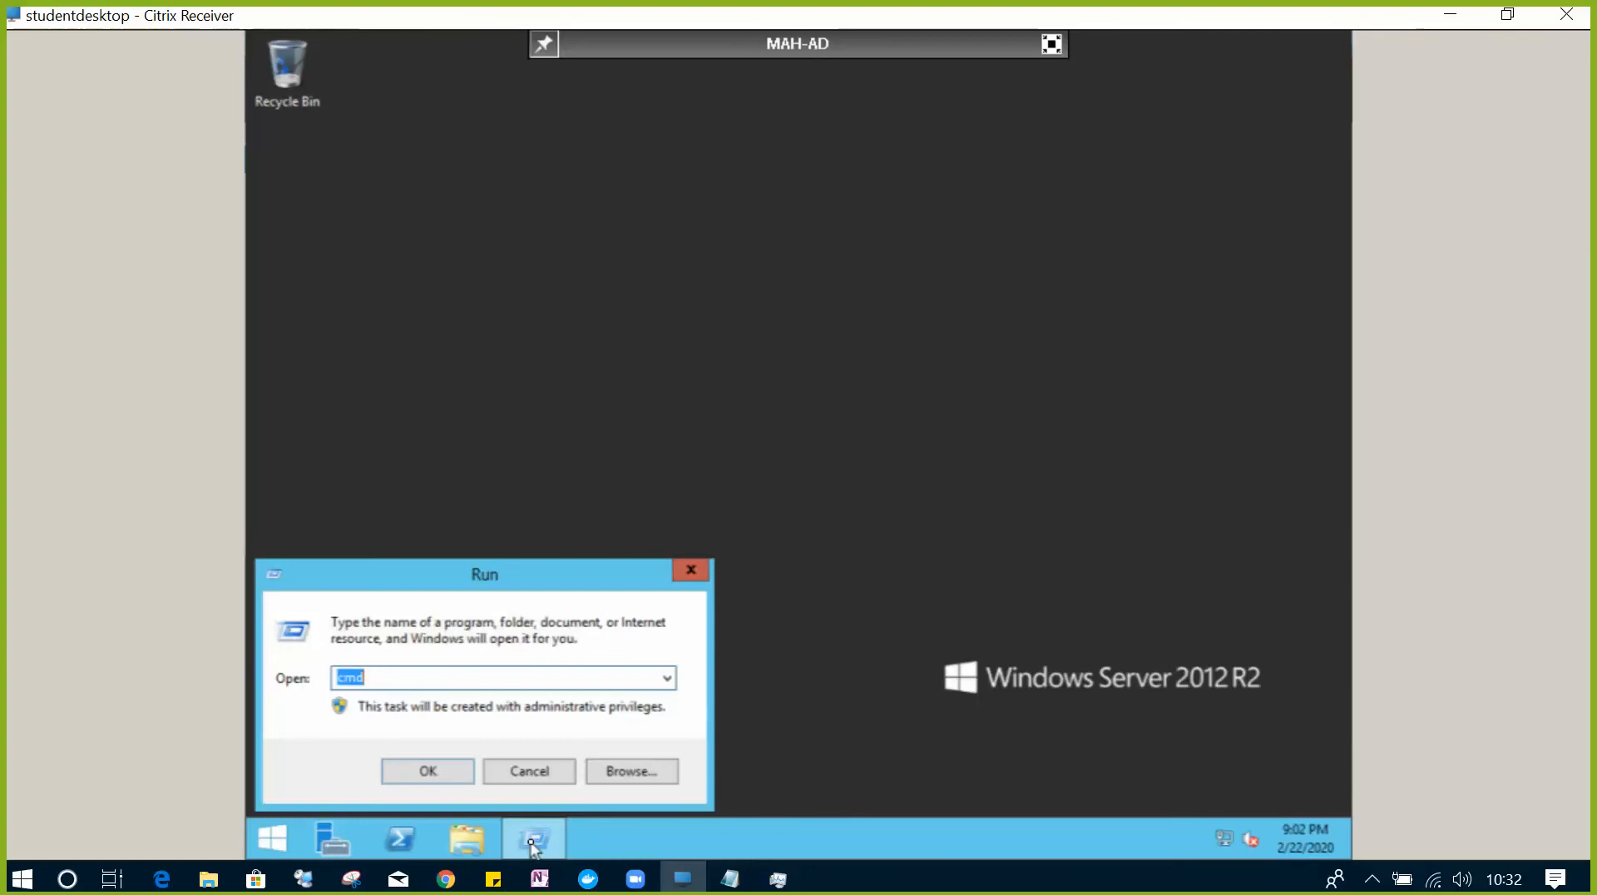
pyautogui.write('winver')
pyautogui.press('Return')
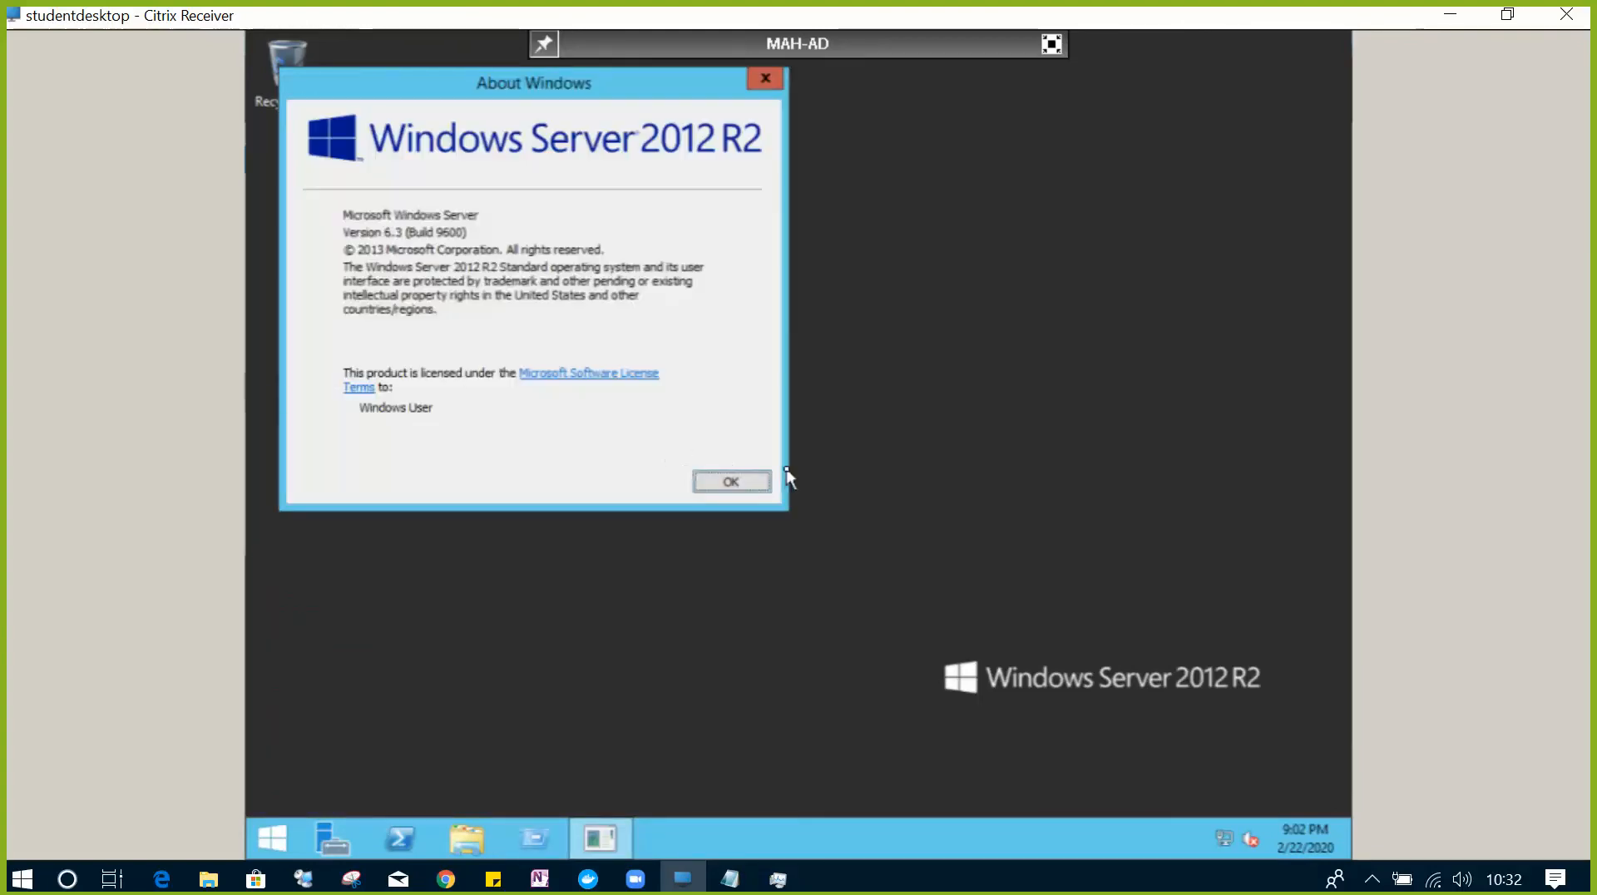
pyautogui.click(758, 486)
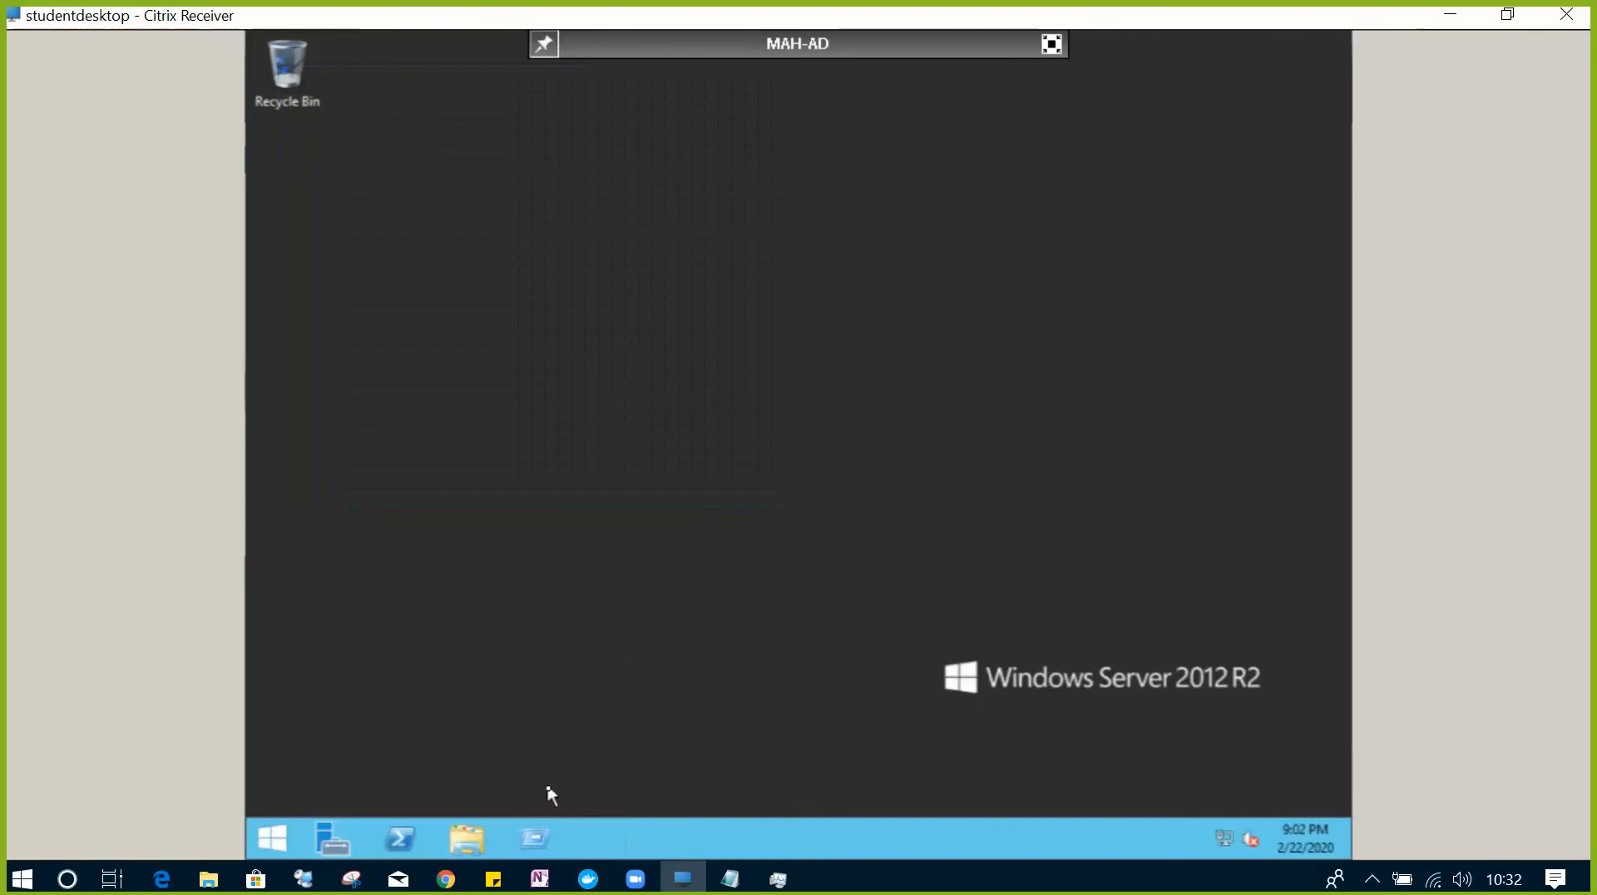
# - Run hostname in a command prompt to confirm the name MAH-AD, then reopen Run
pyautogui.click(542, 835)
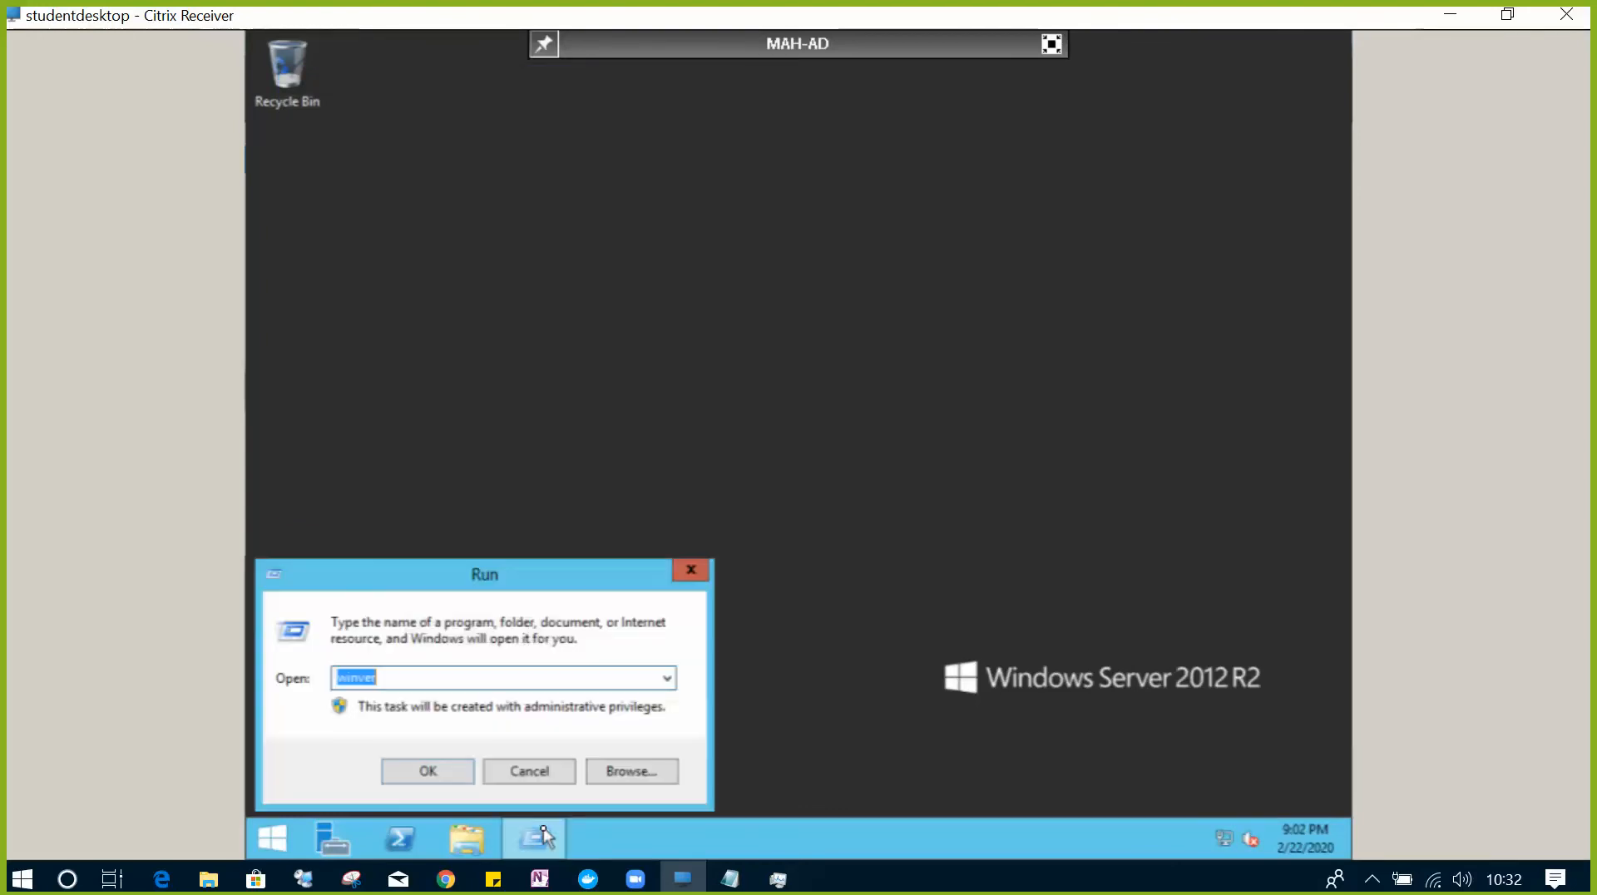
pyautogui.write('cmd')
pyautogui.press('Return')
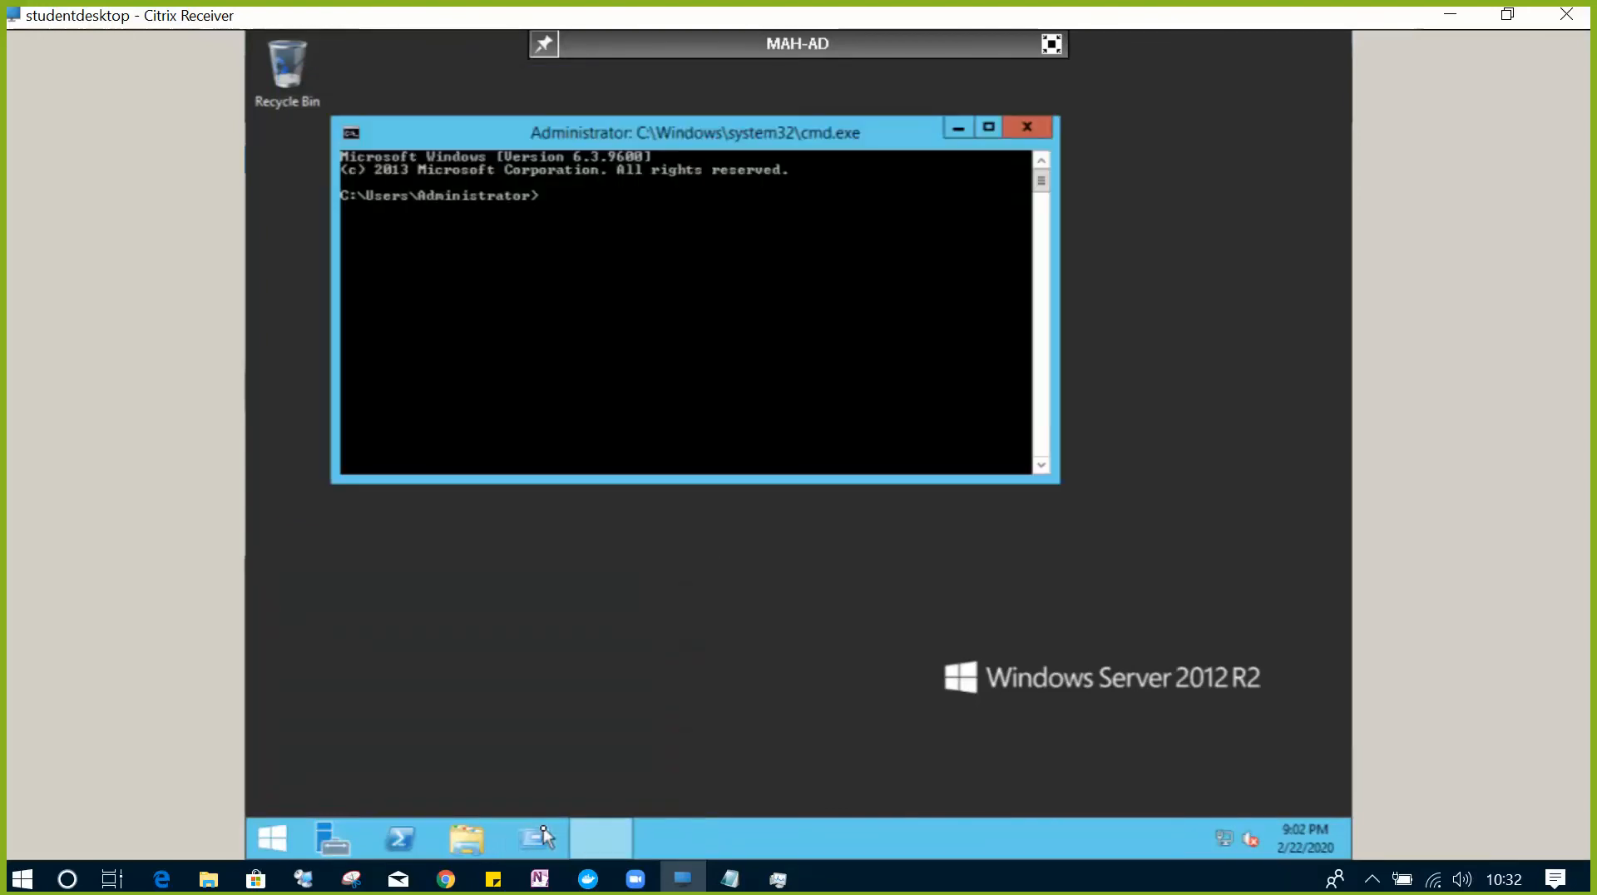
pyautogui.write('hostname')
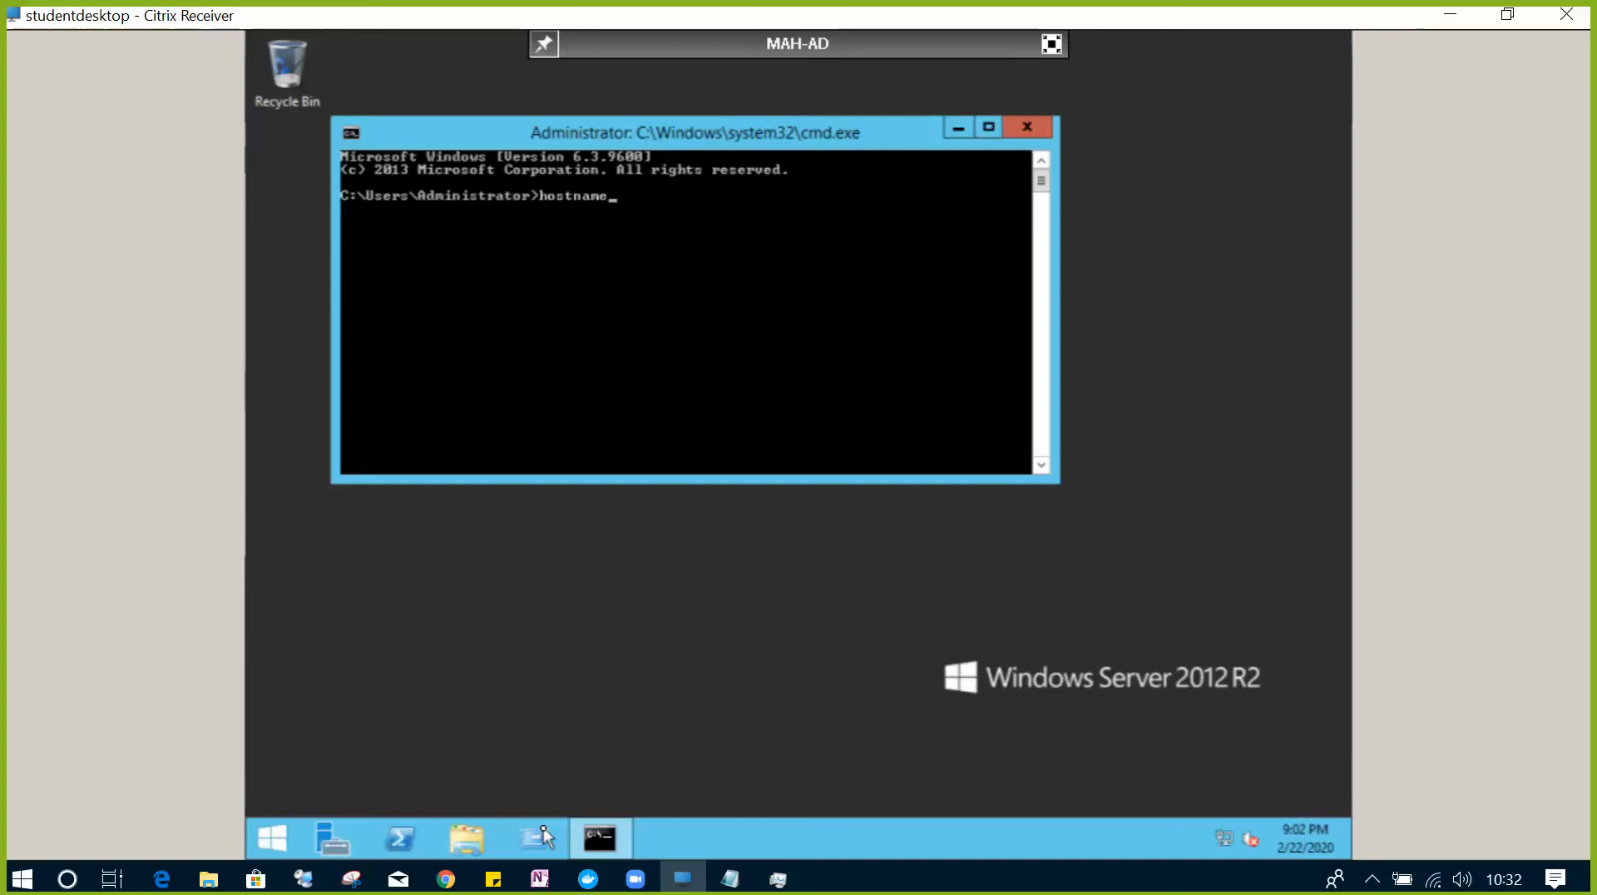
pyautogui.press('Return')
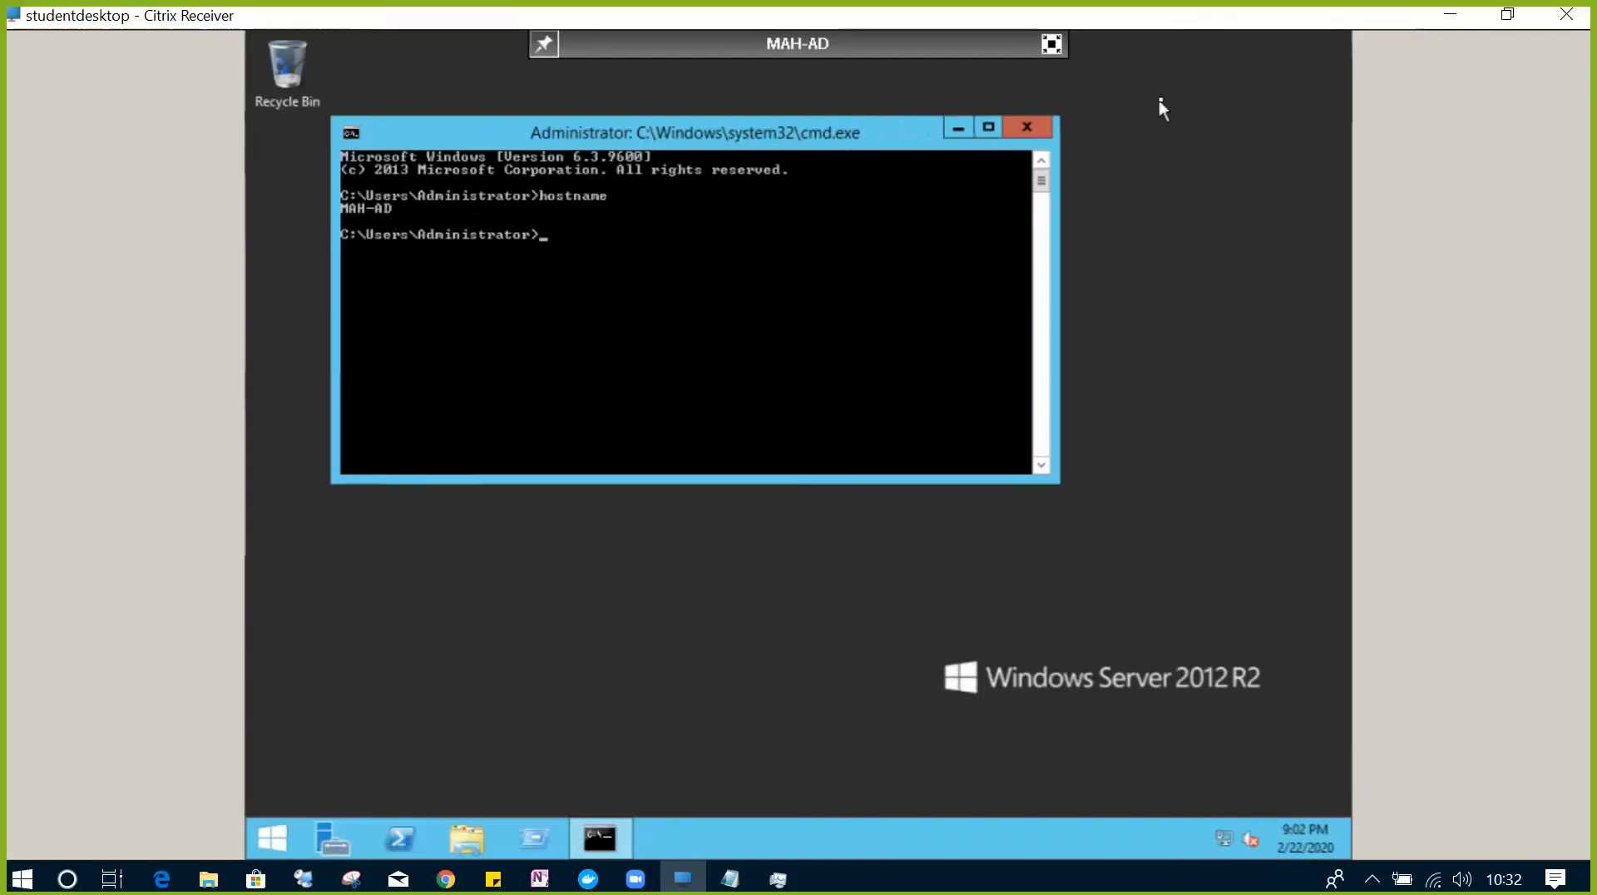
pyautogui.click(1028, 128)
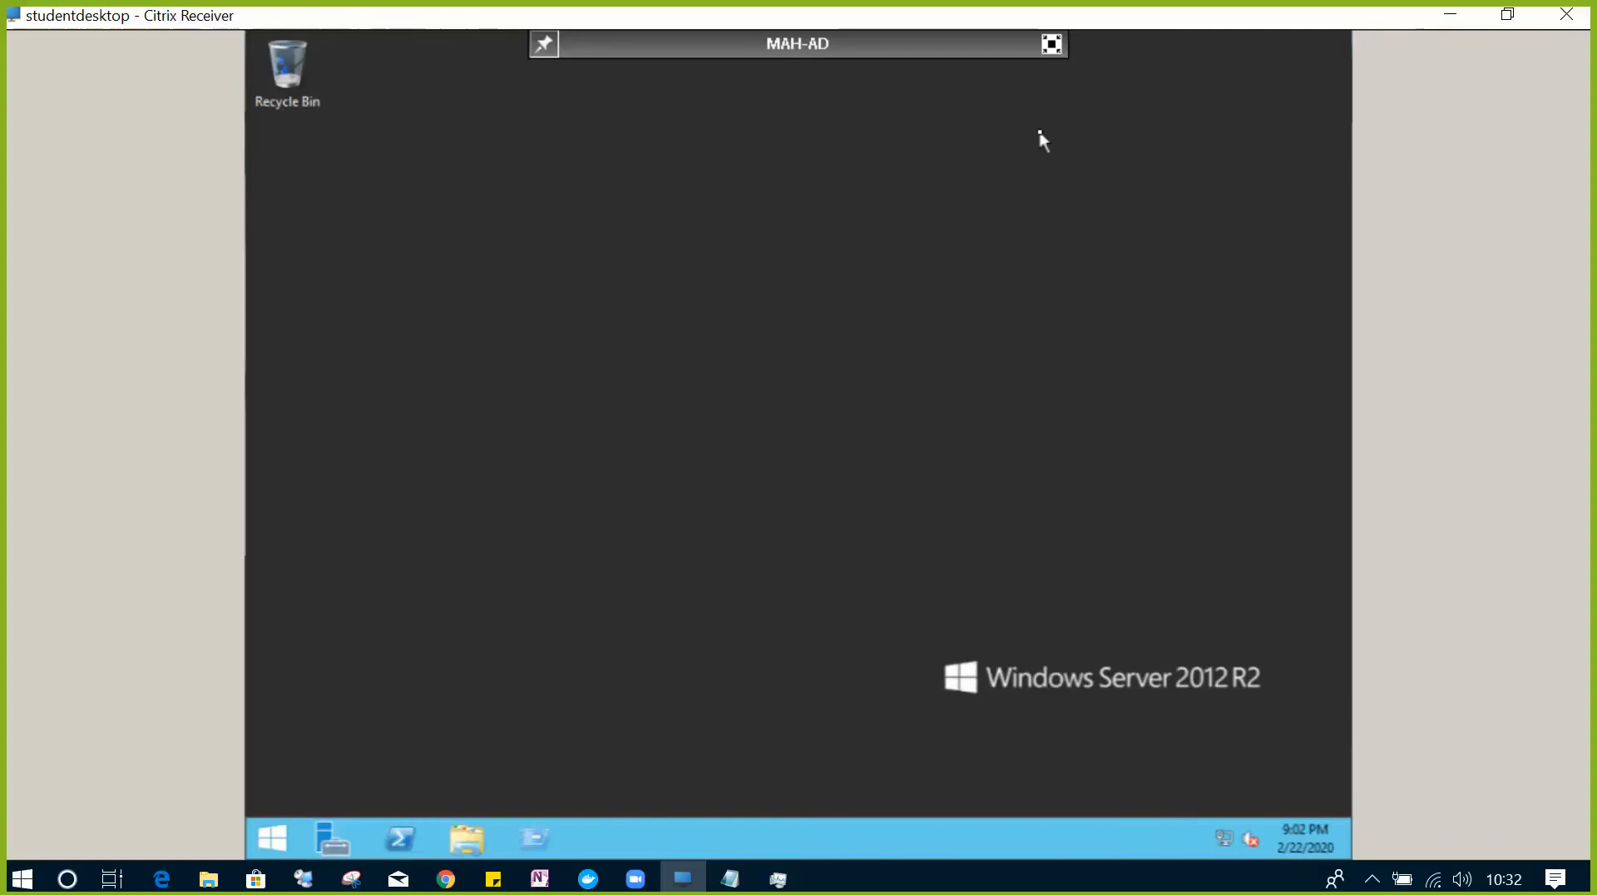
pyautogui.click(548, 848)
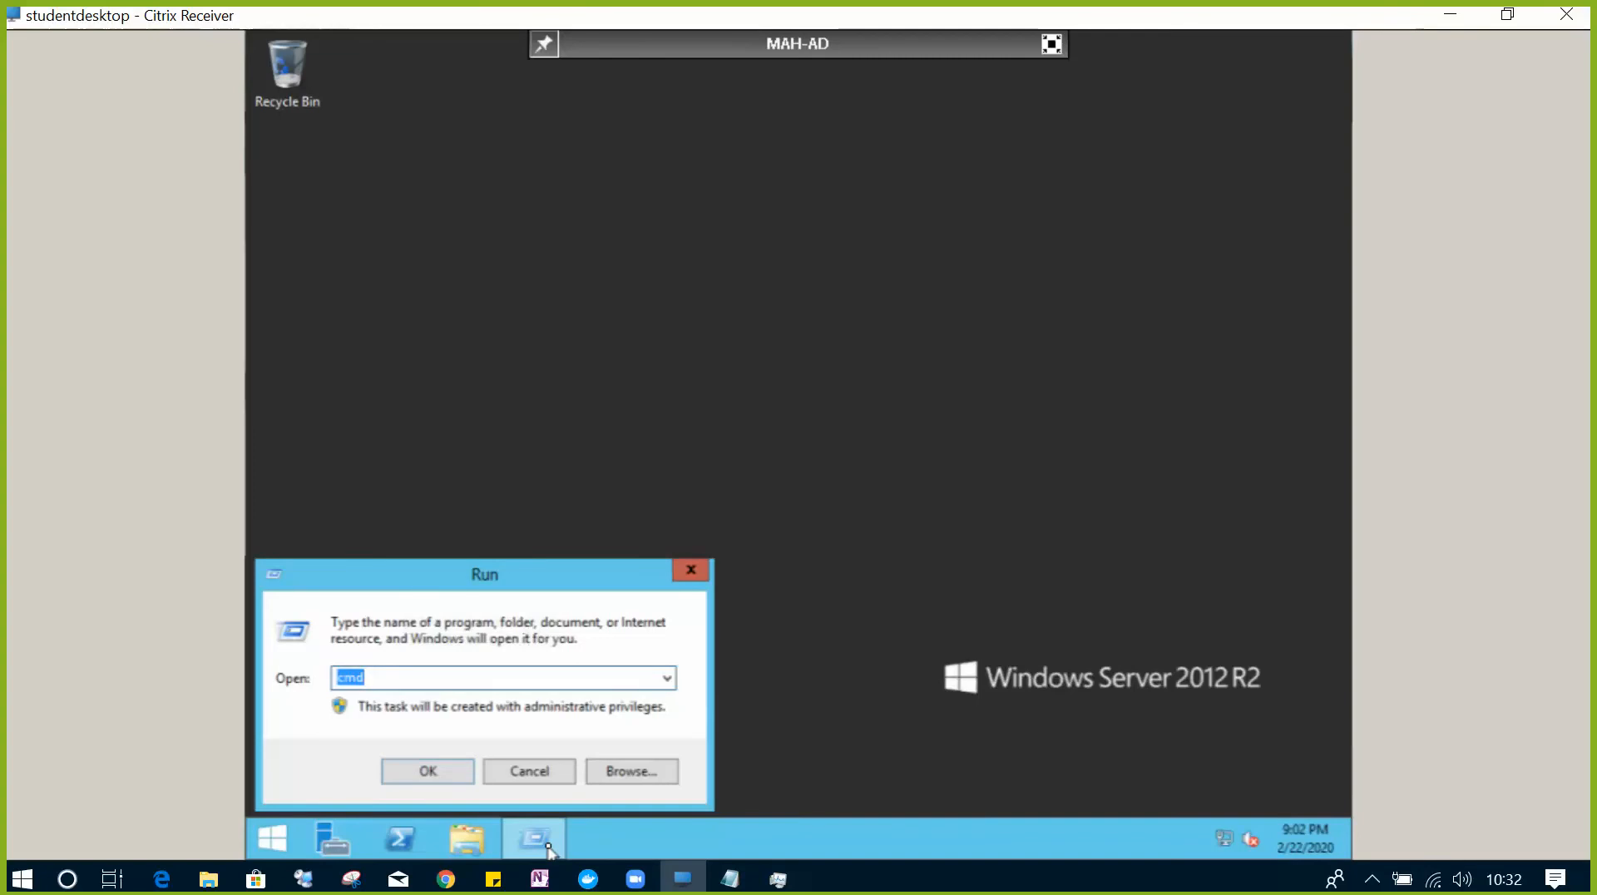
# - Open a Command Prompt and run ipconfig to see the server's IP address
pyautogui.press('Return')
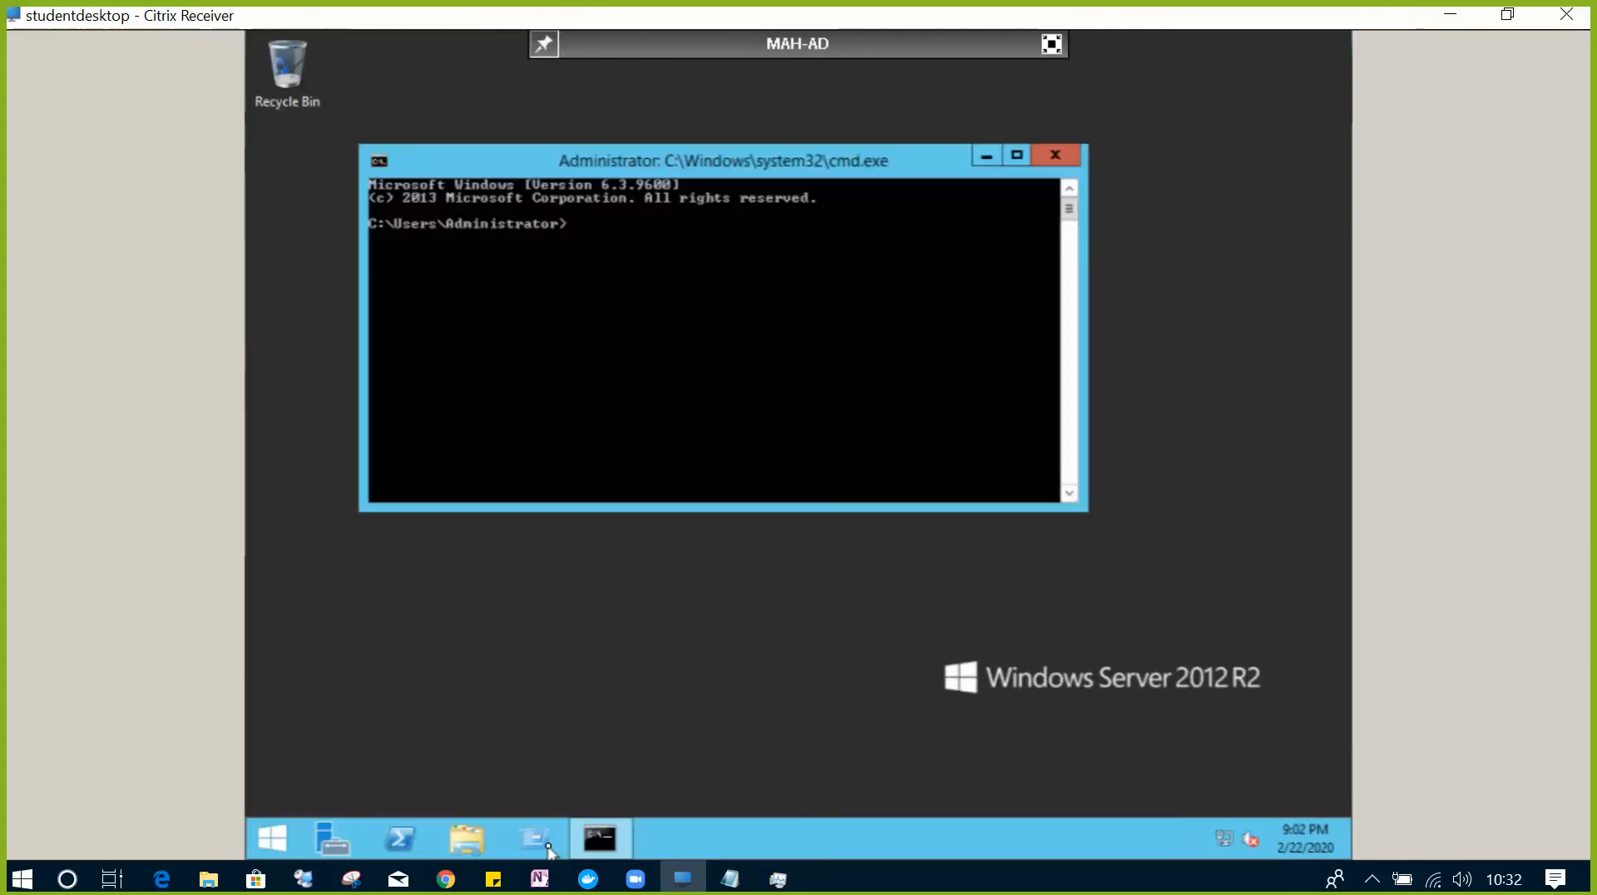
pyautogui.write('ipconfig')
pyautogui.press('Return')
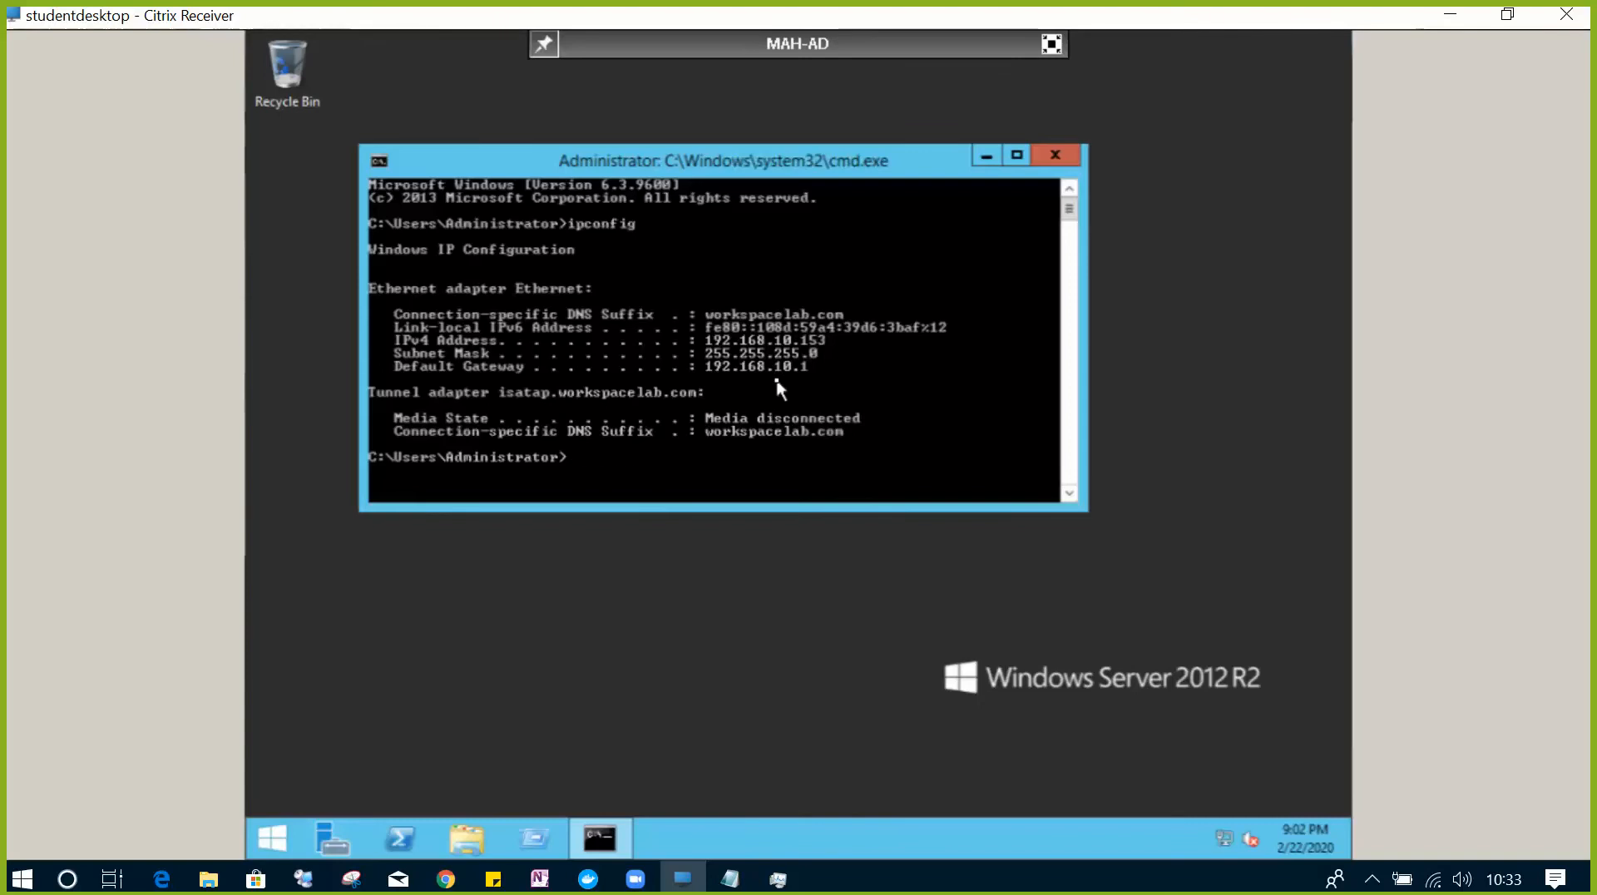
# - Run ipconfig /all maximized, reviewing DHCP address 192.168.10.153 and DNS server 192.168.10.11
pyautogui.press('Up')
pyautogui.write('/all')
pyautogui.press('Return')
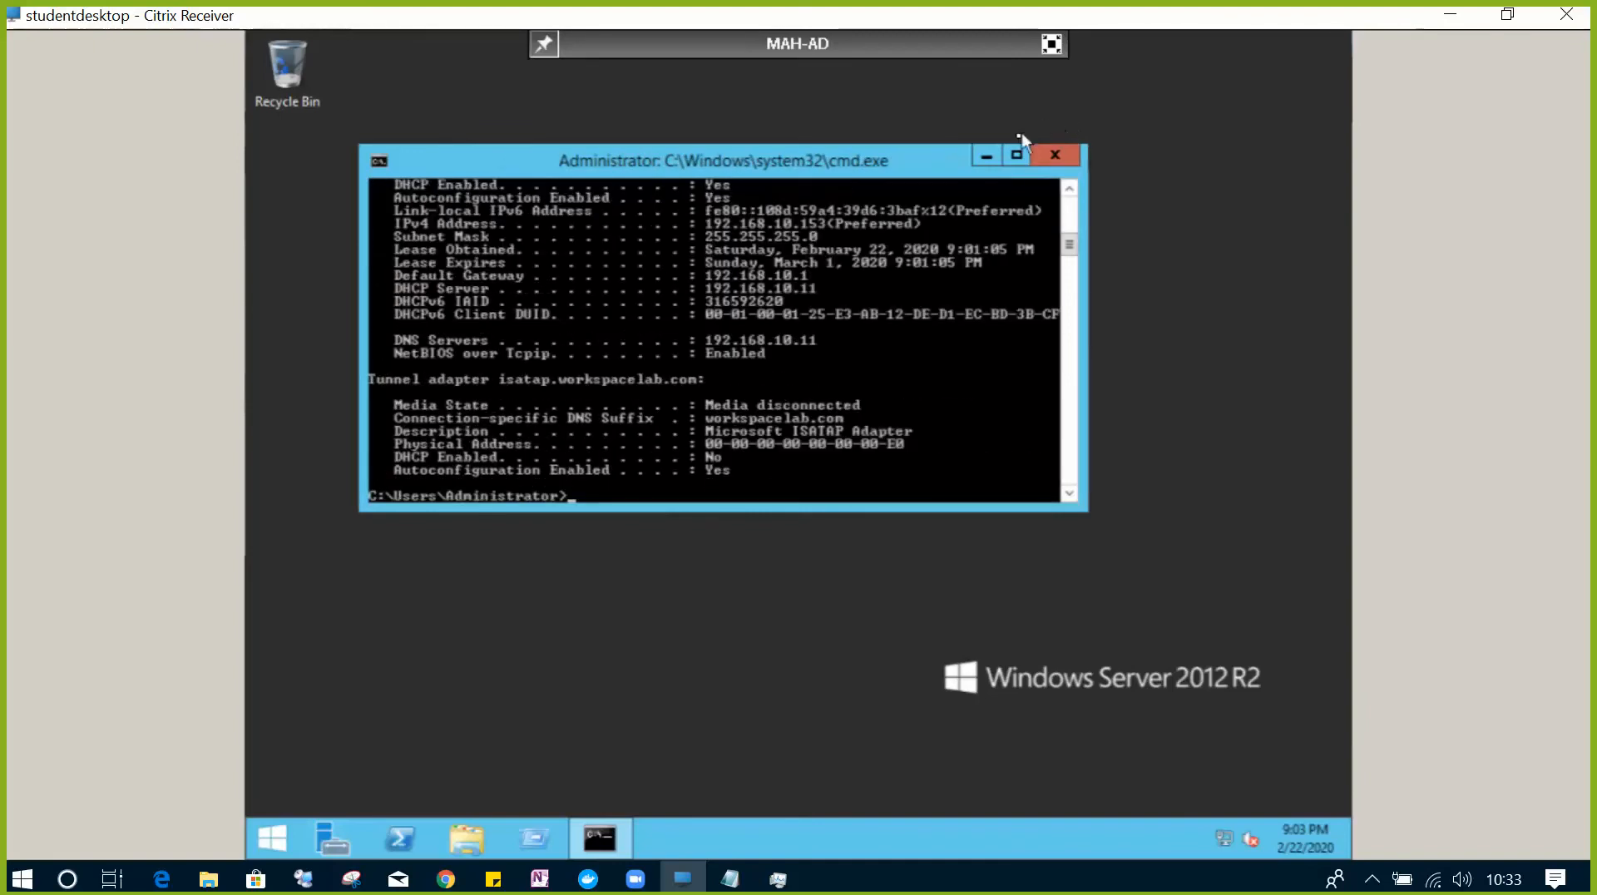
pyautogui.click(1010, 154)
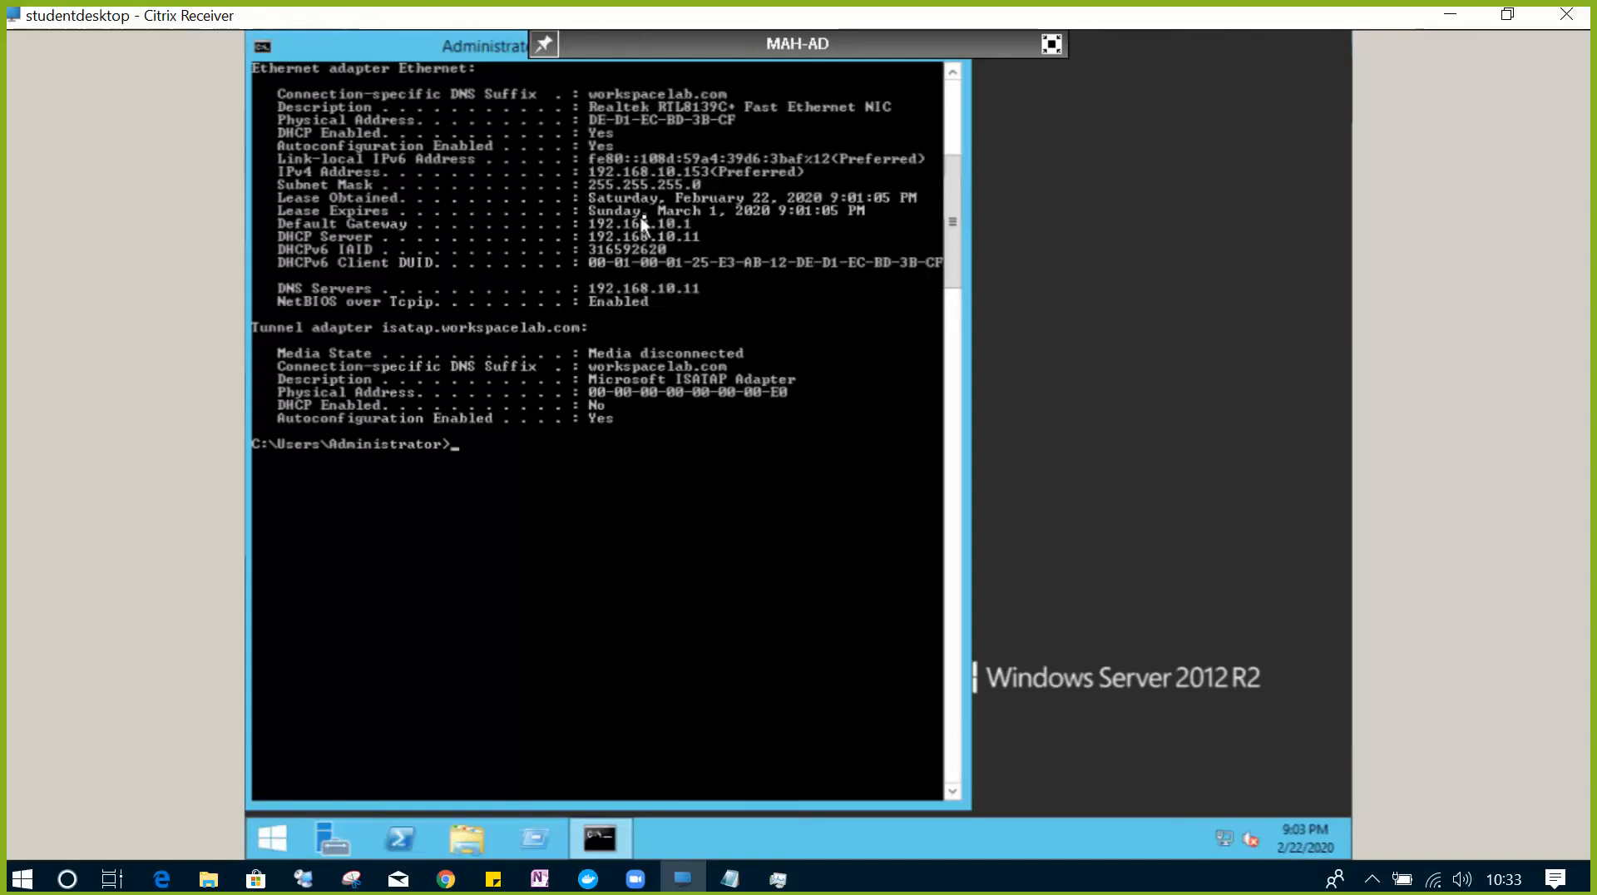
pyautogui.scroll(3, 655, 215)
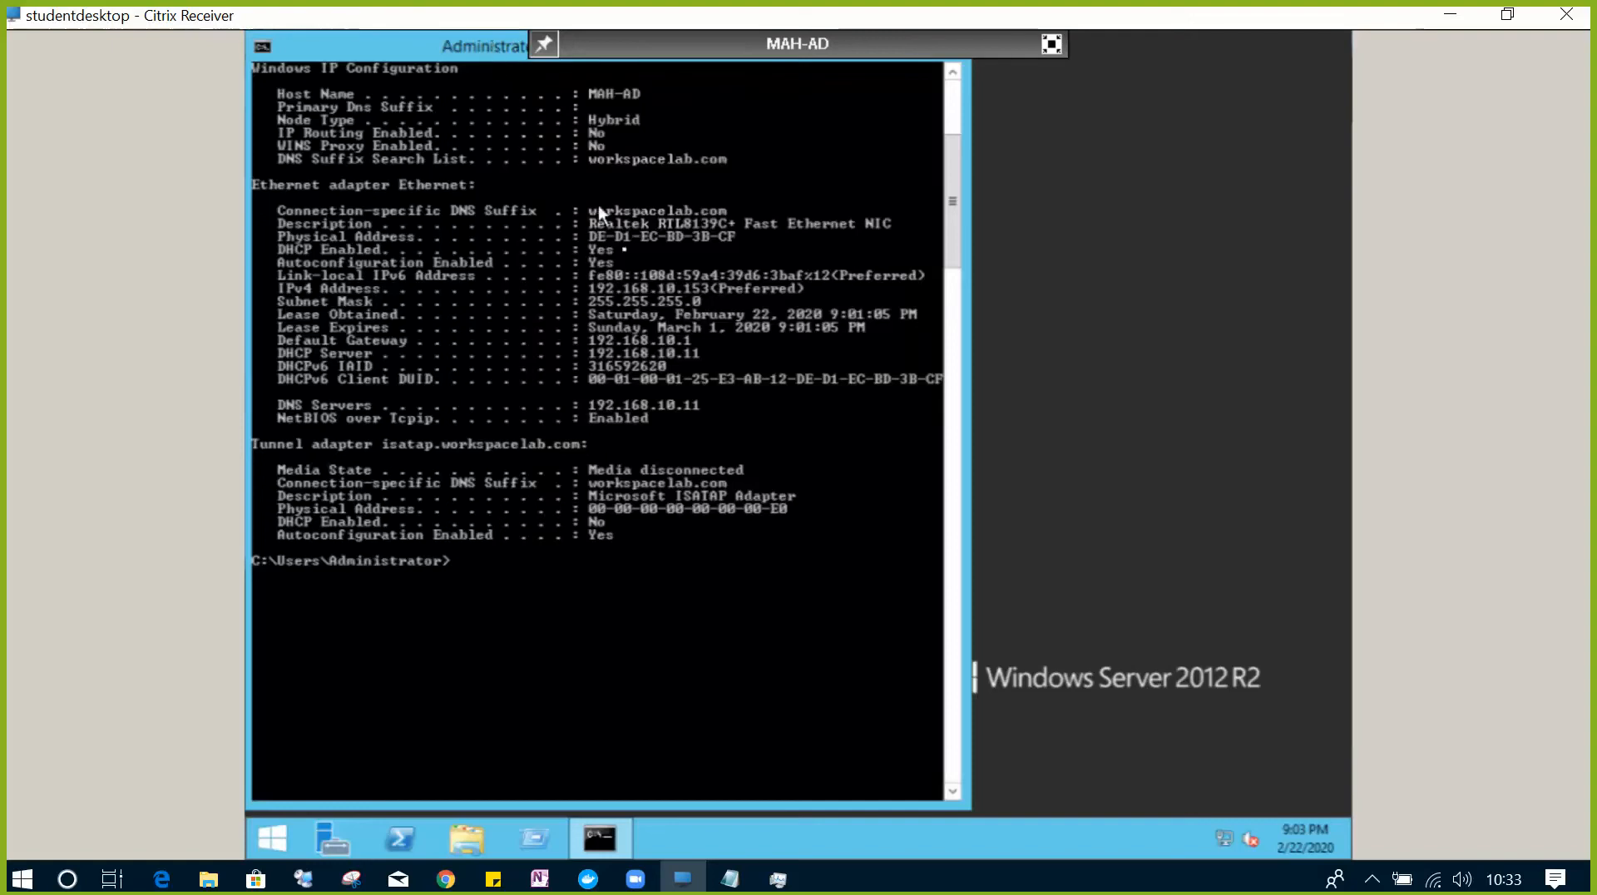
pyautogui.scroll(8, 773, 482)
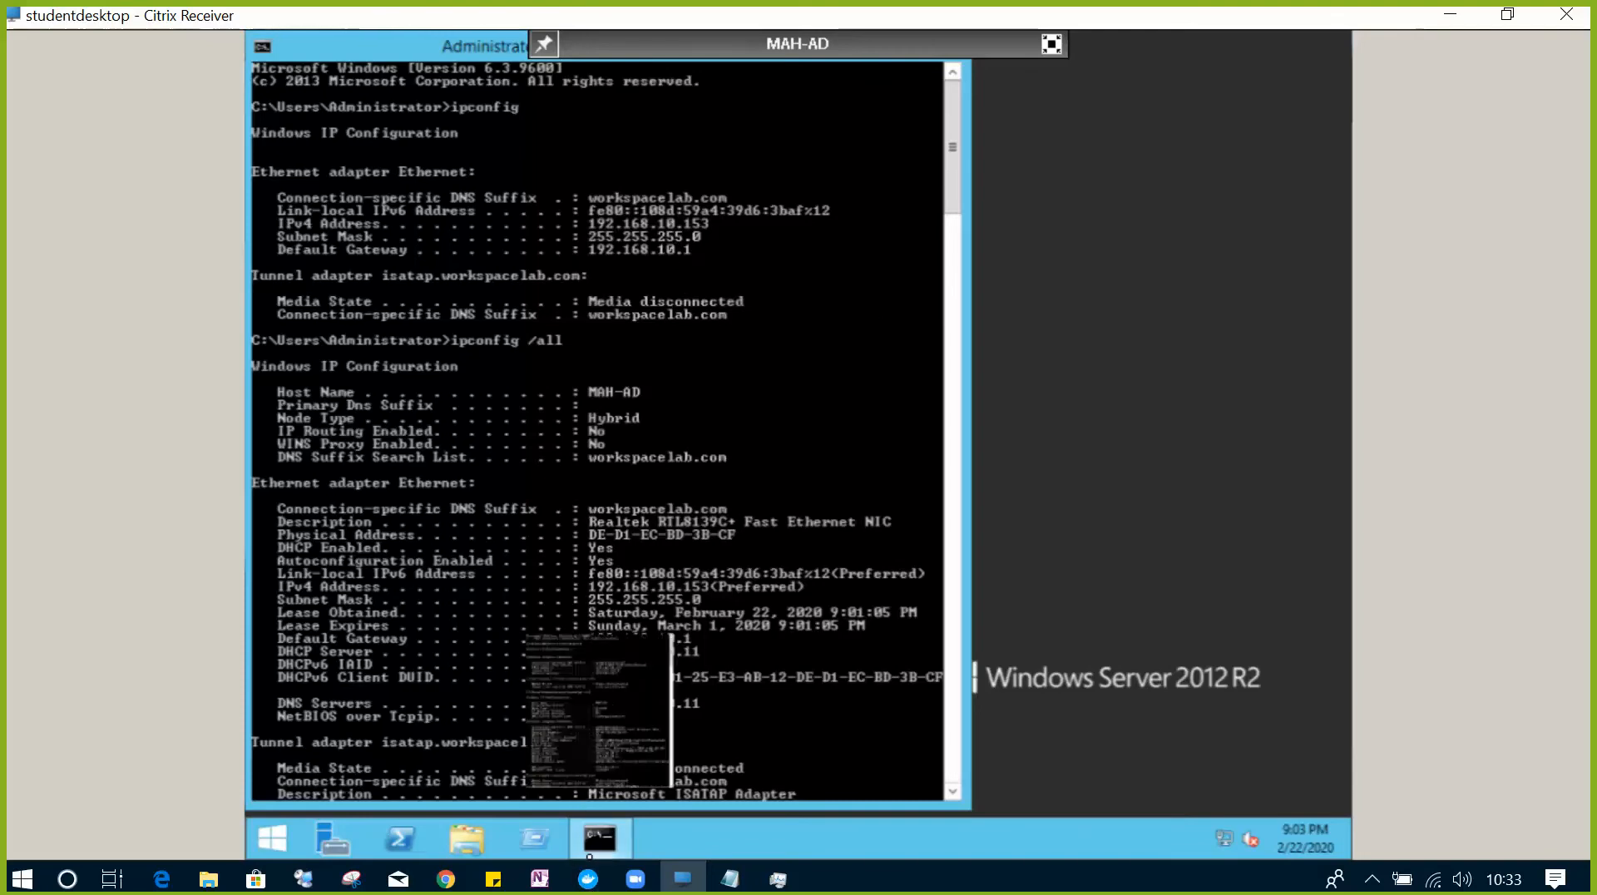
# - Launch ncpa.cpl and bring up the Ethernet adapter's Properties
pyautogui.click(536, 842)
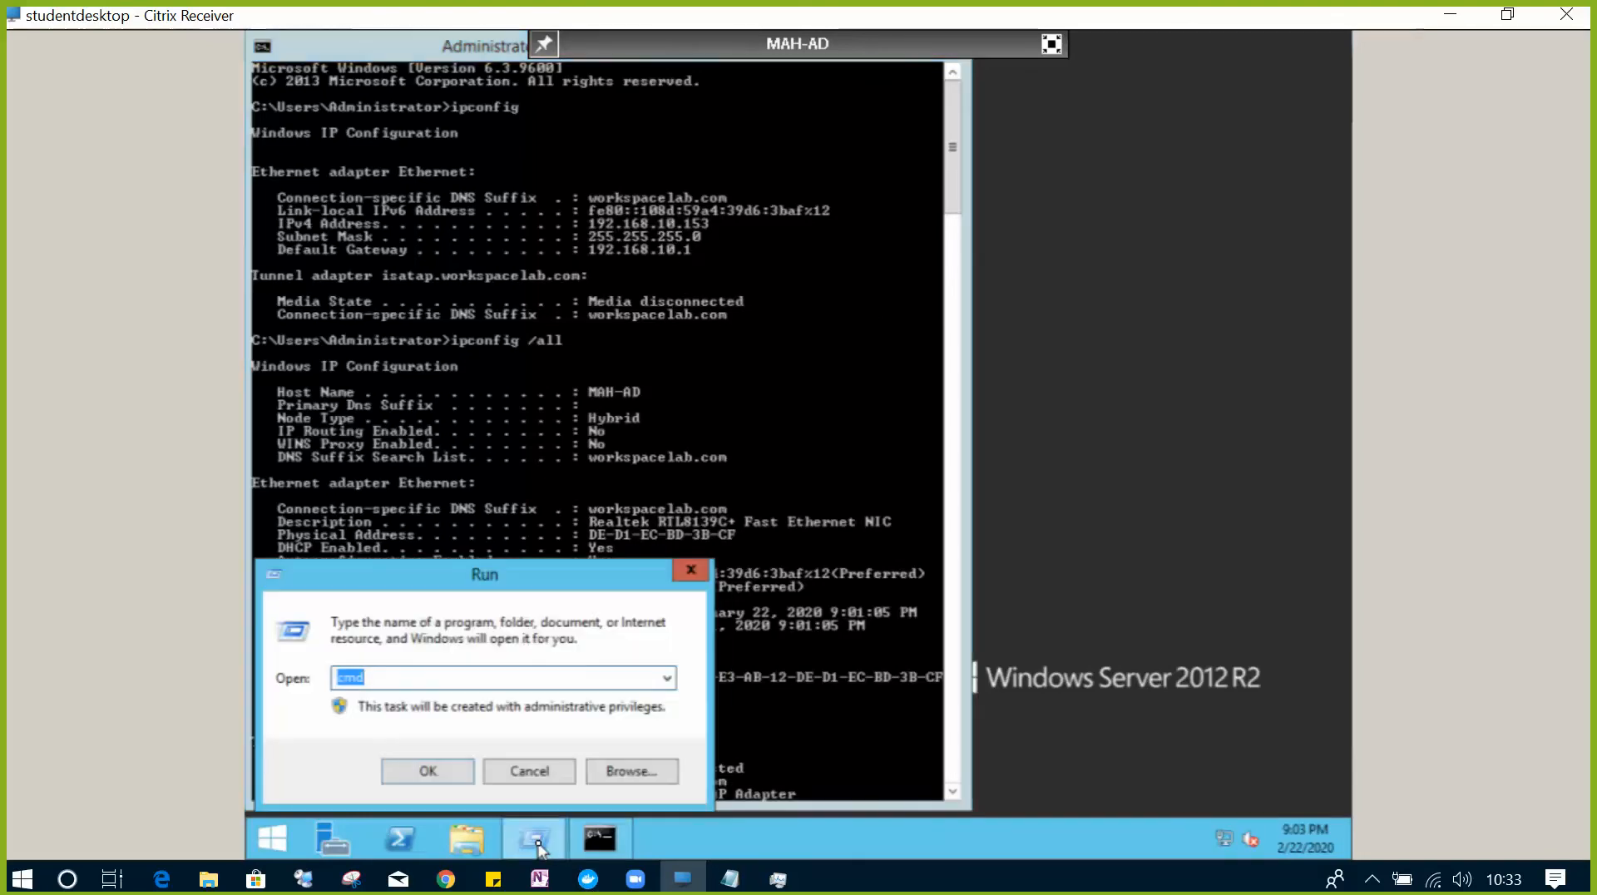
pyautogui.write('ncpa.c')
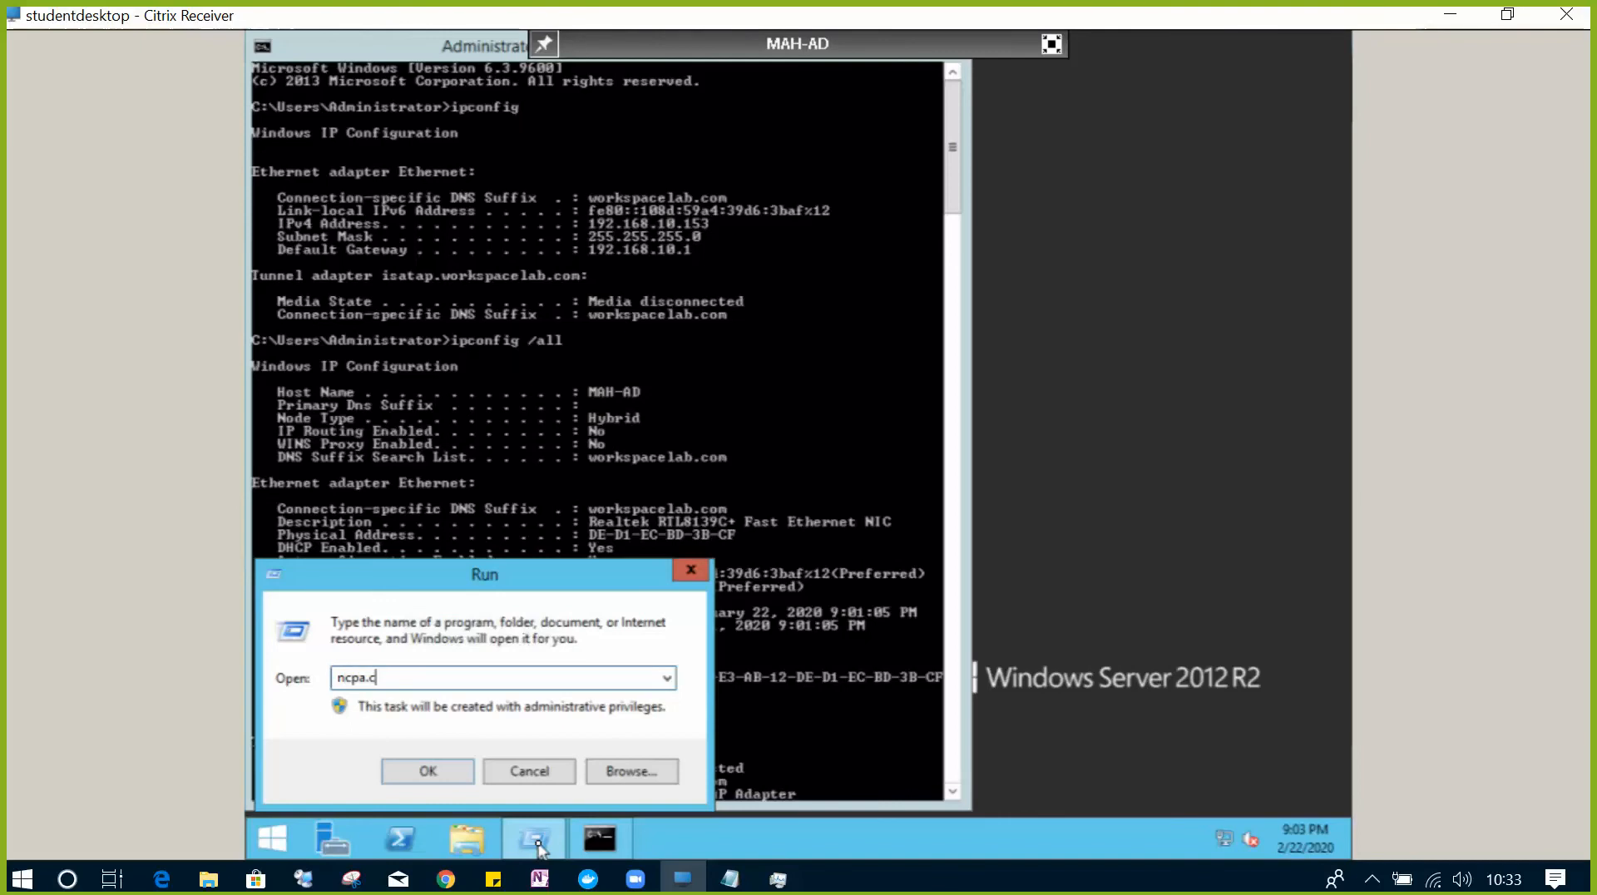
pyautogui.write('pl')
pyautogui.press('Return')
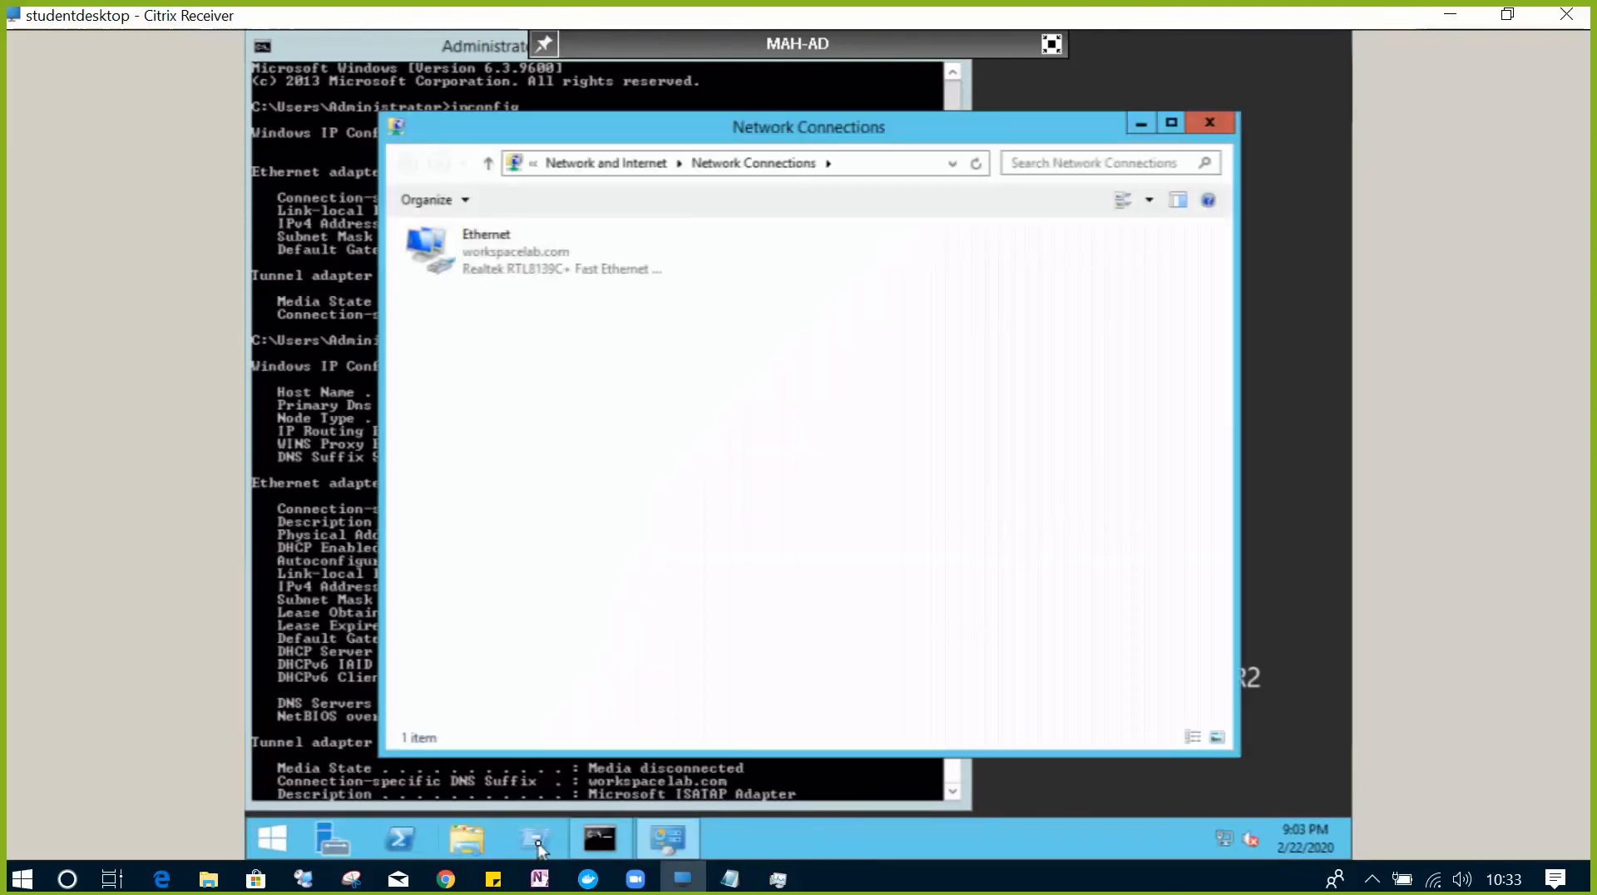
pyautogui.rightClick(479, 277)
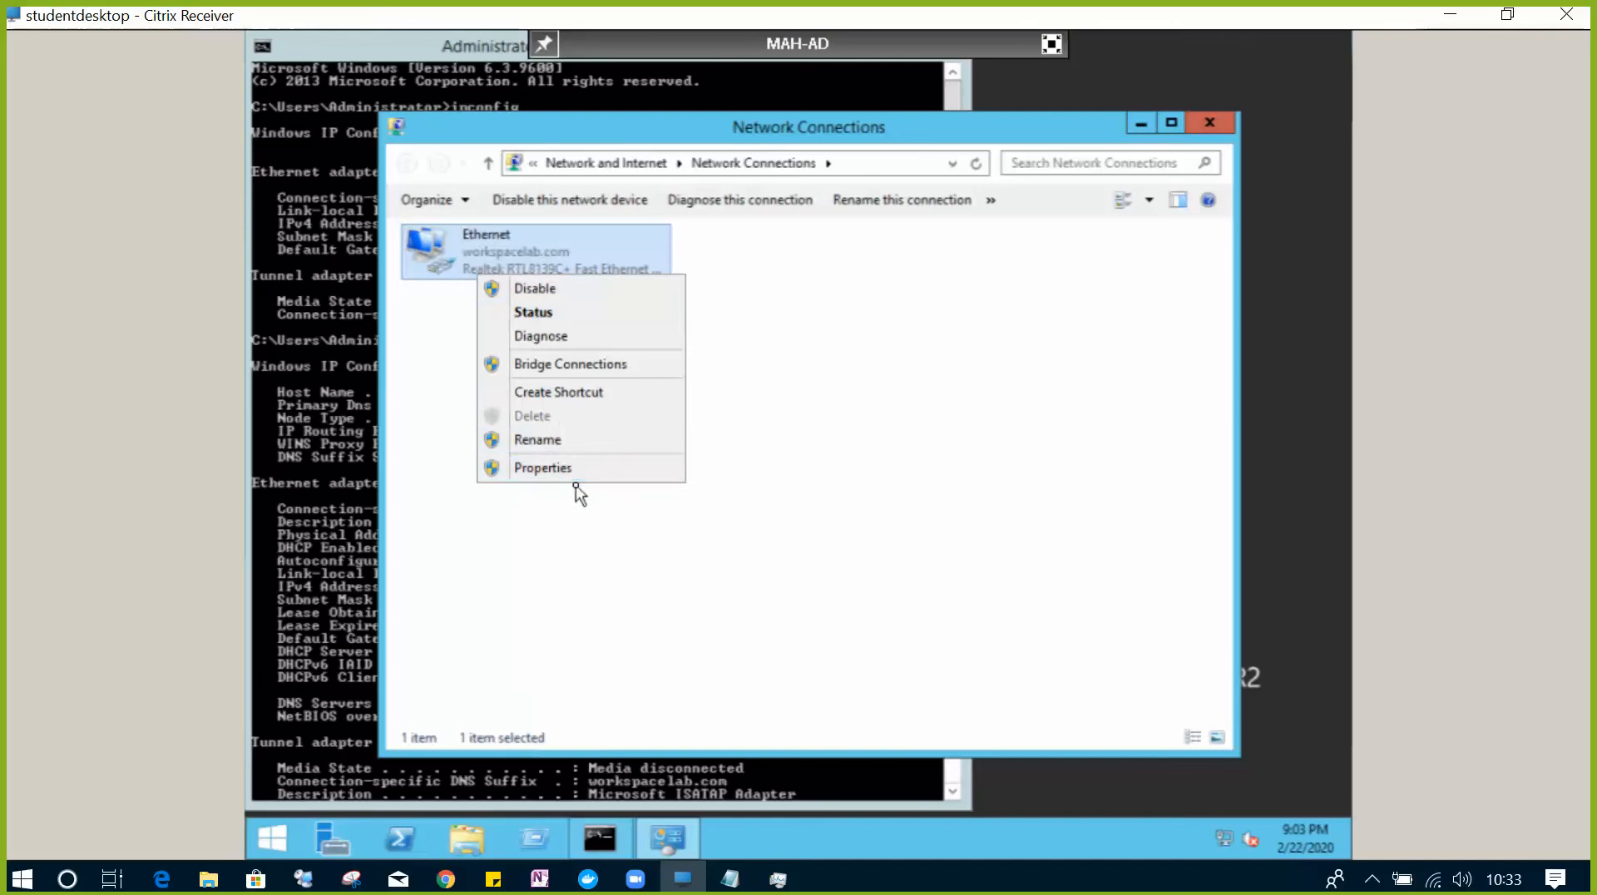
pyautogui.click(581, 471)
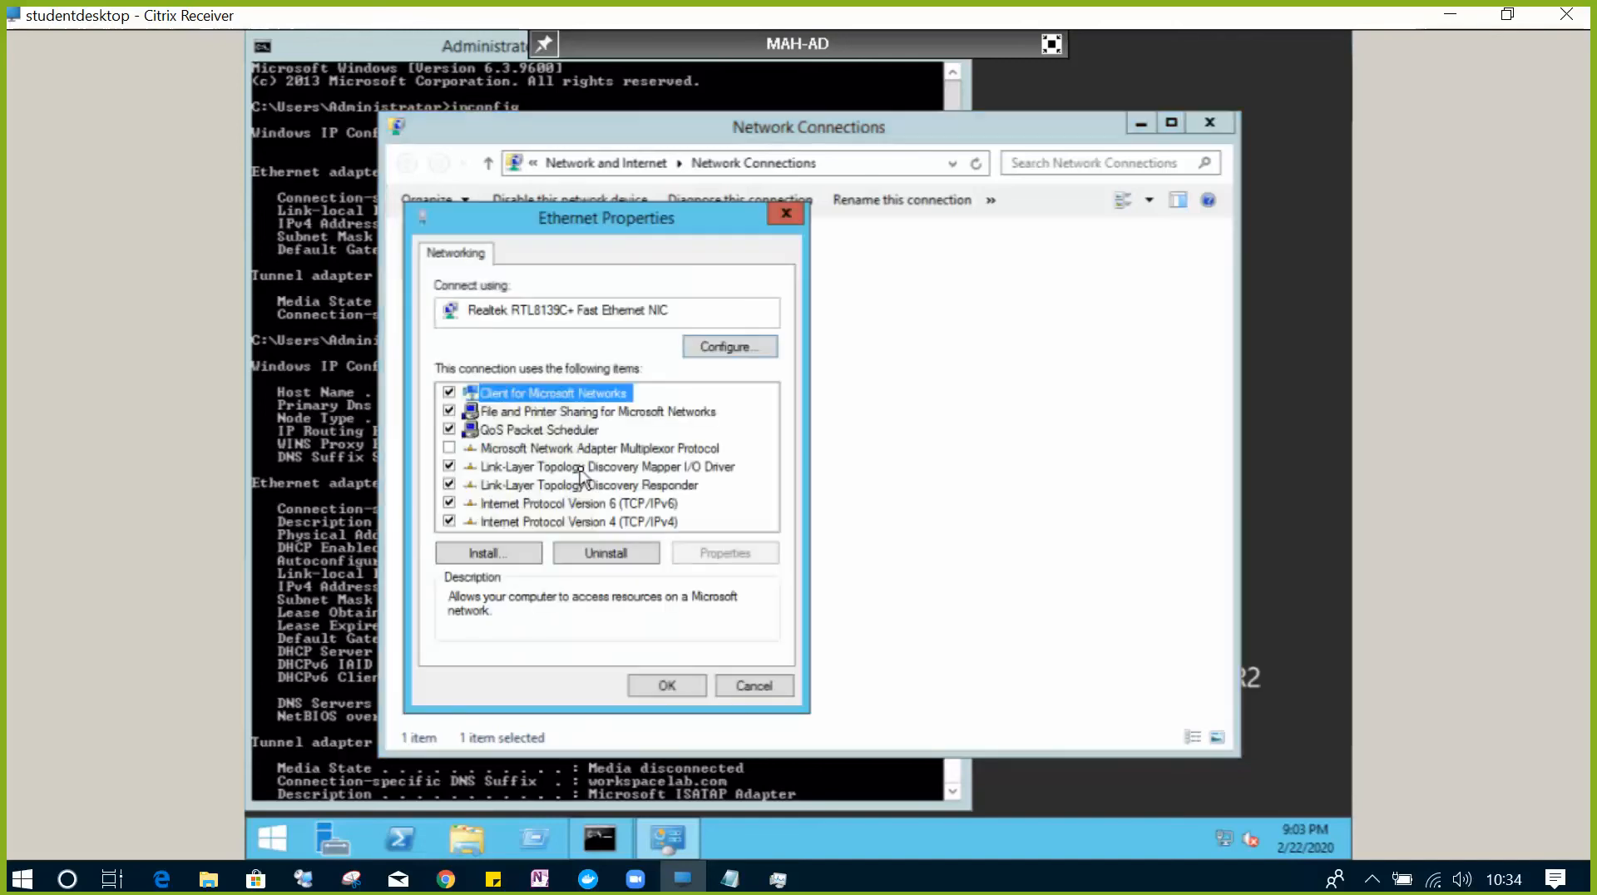
# - In the IPv4 (TCP/IPv4) properties, choose 'Use the following IP address', checking the ipconfig output
pyautogui.click(637, 522)
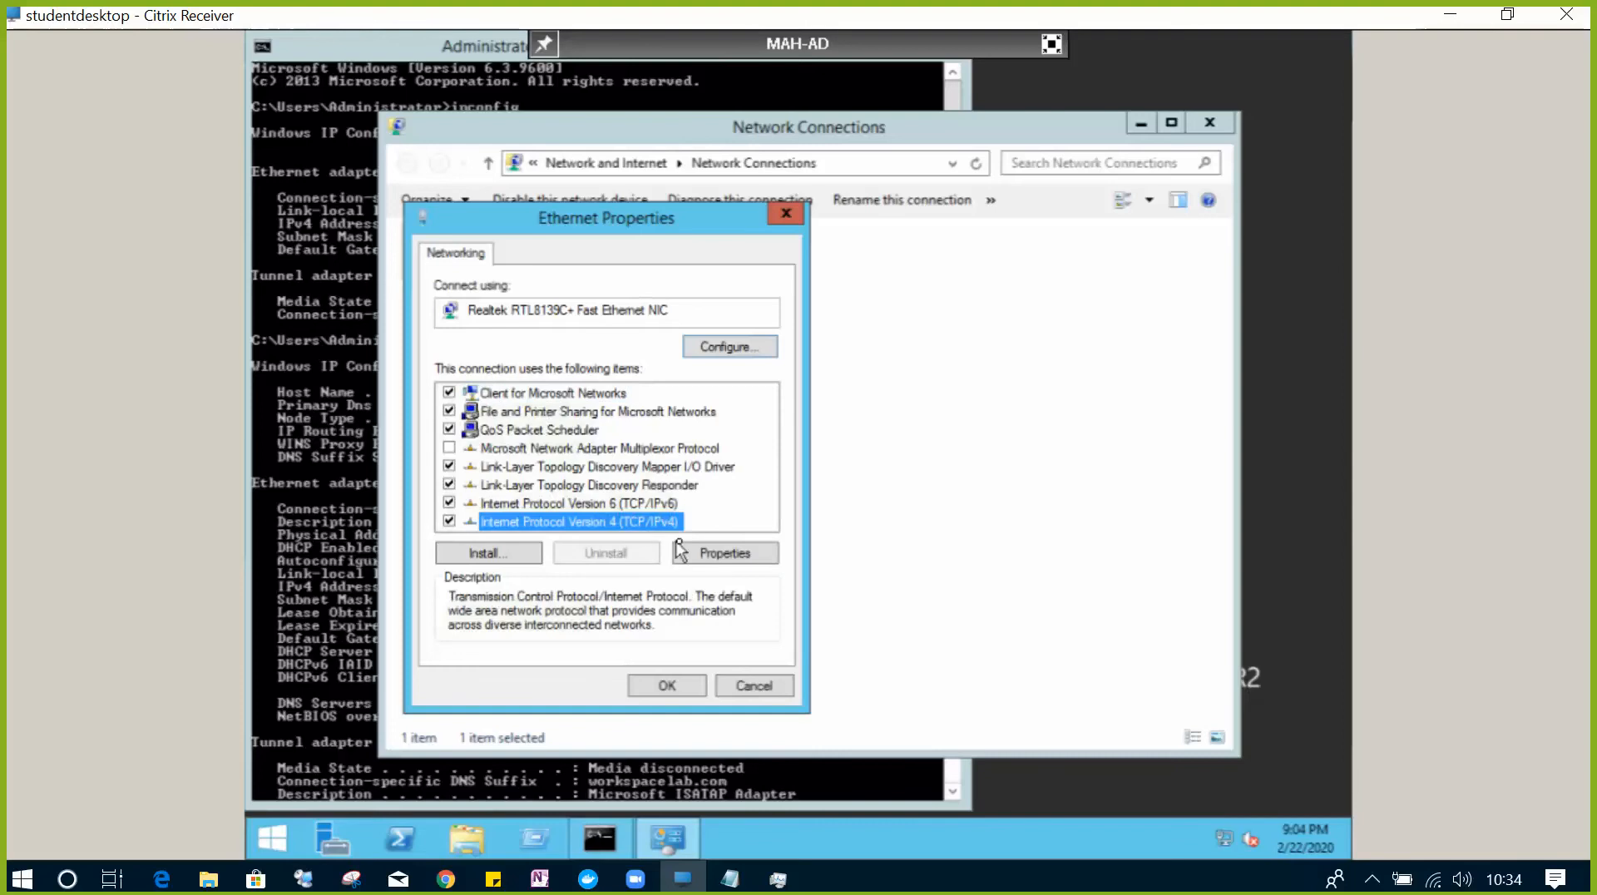
pyautogui.click(703, 553)
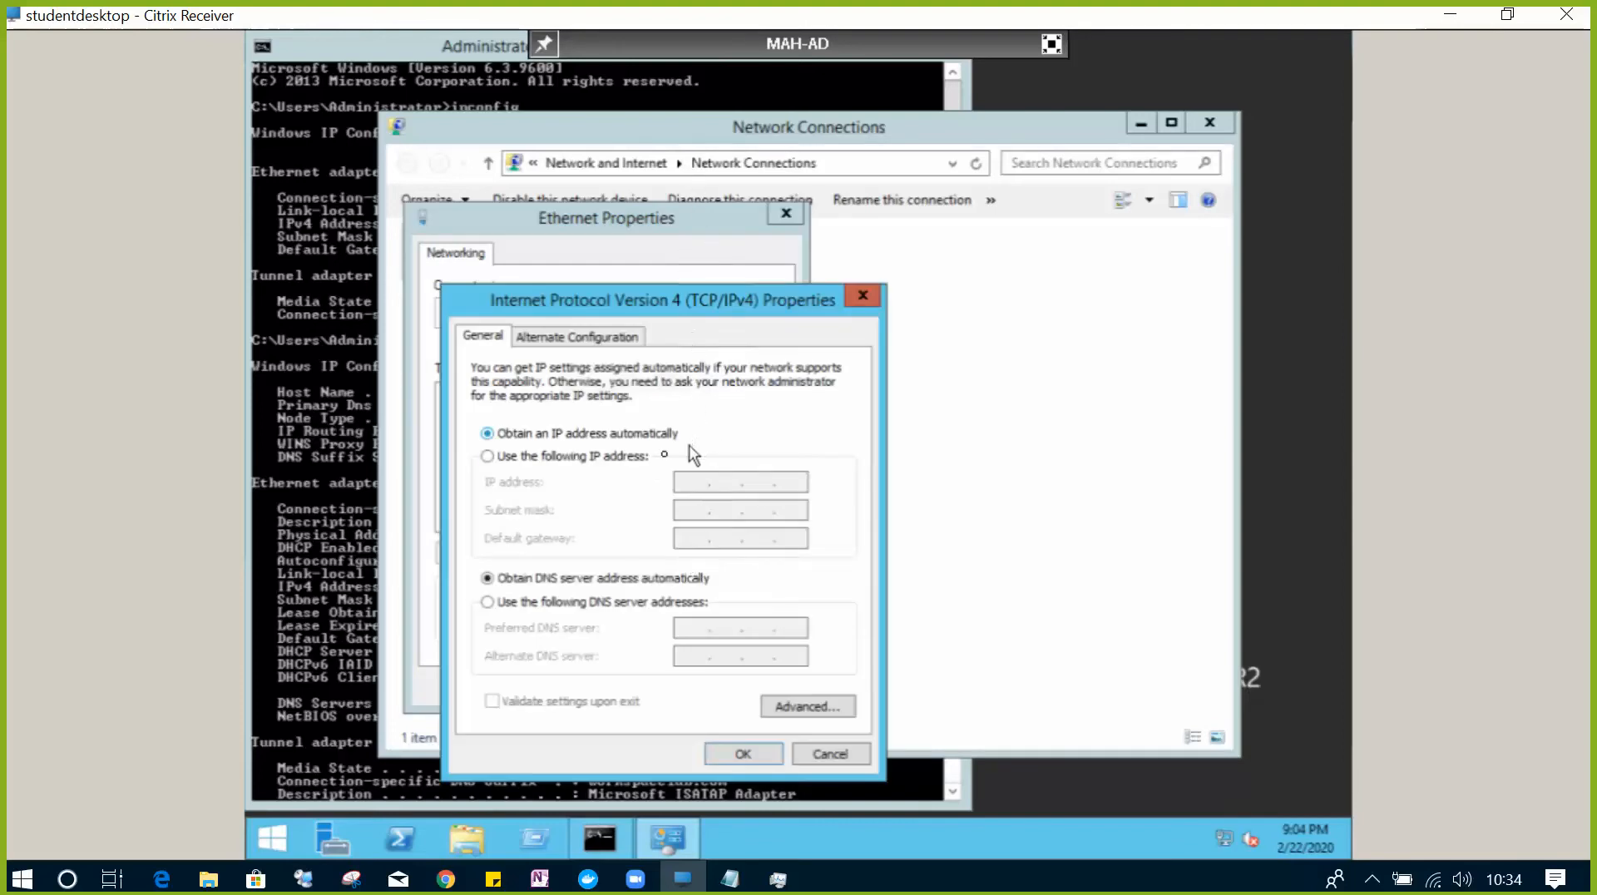
pyautogui.click(606, 456)
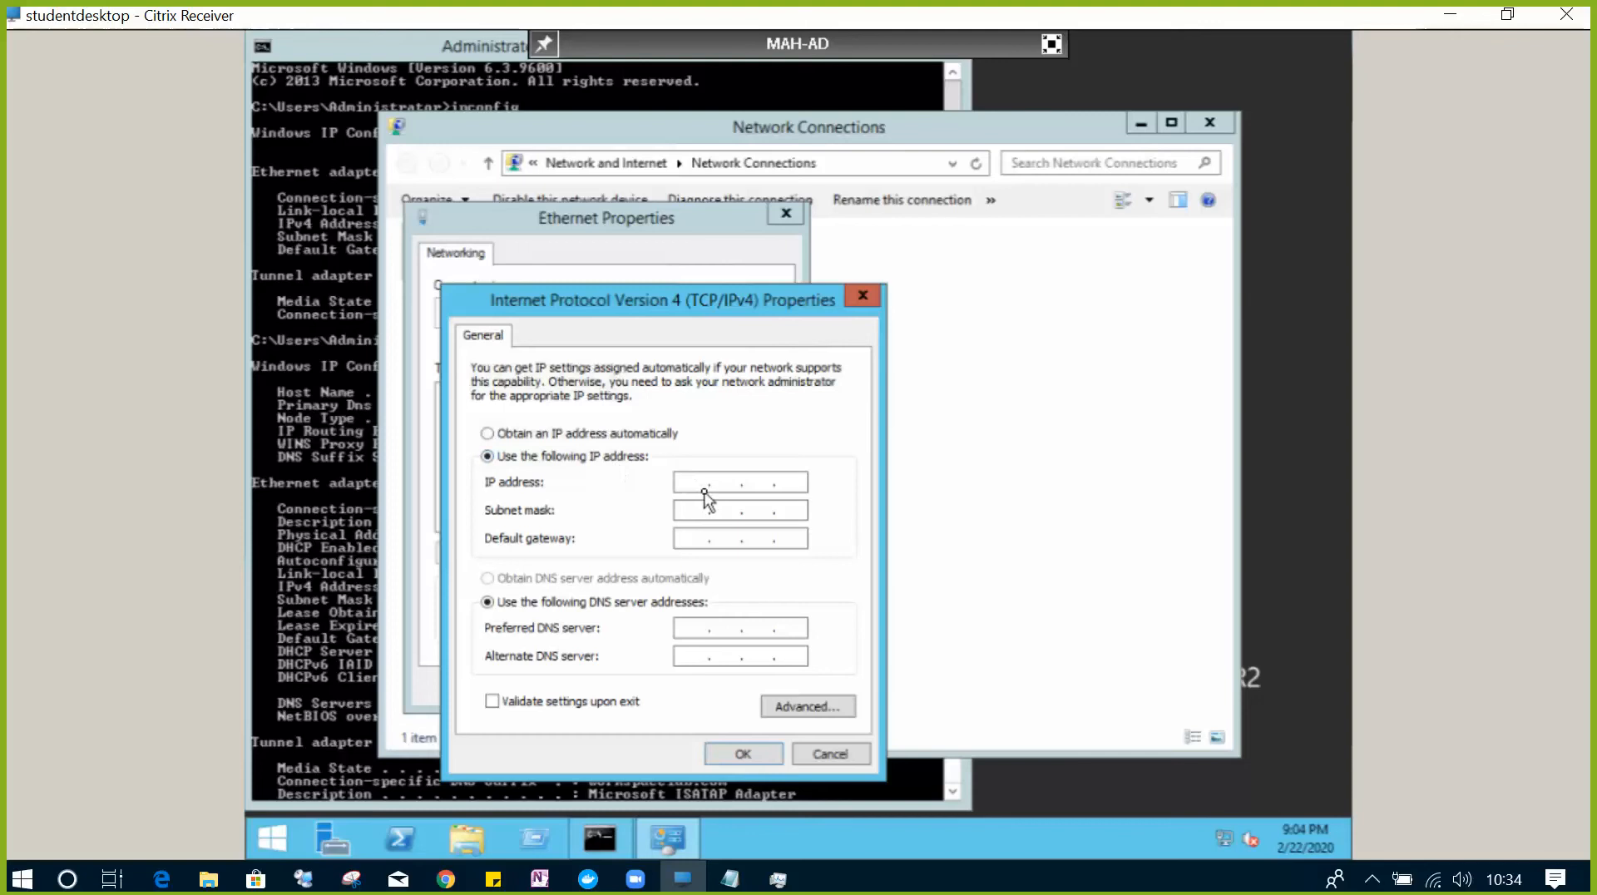
pyautogui.click(328, 293)
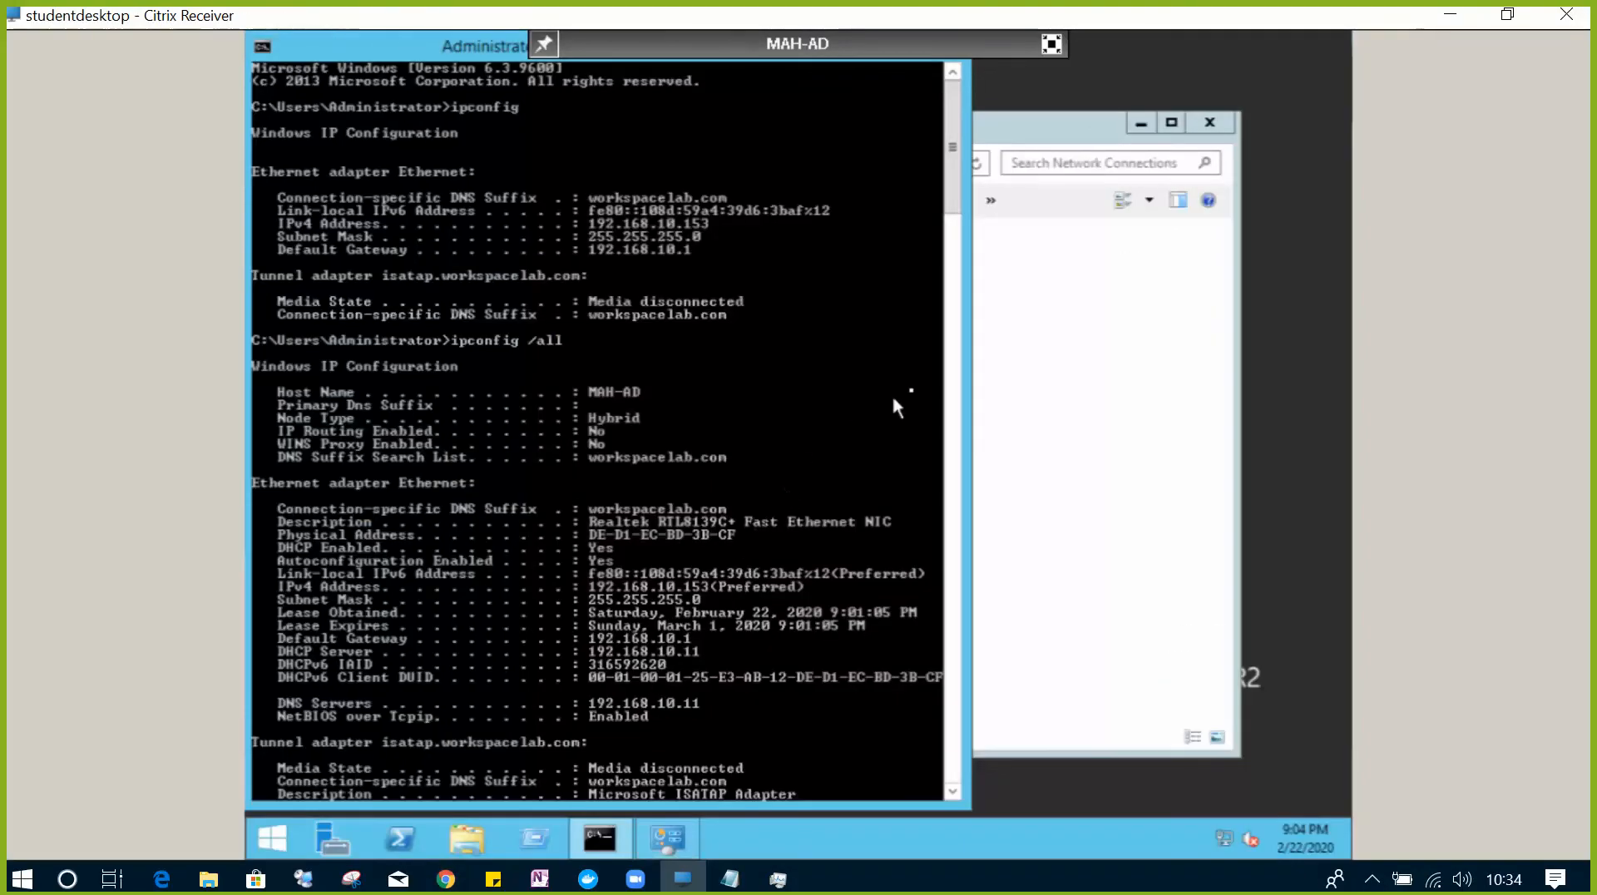
pyautogui.click(1039, 360)
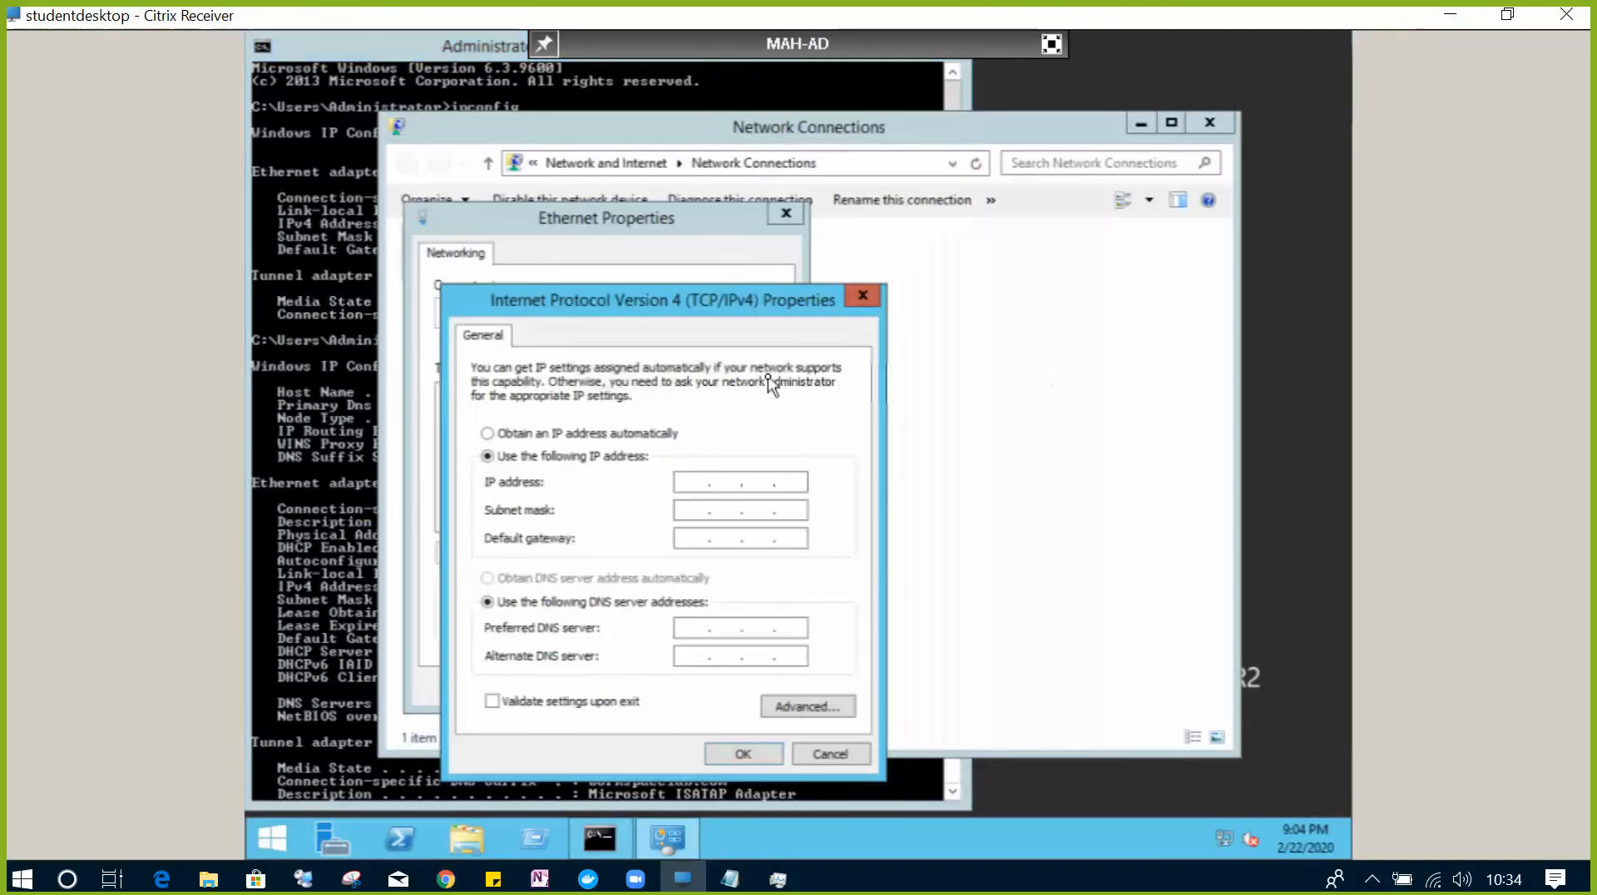
# - Enter IP address 192.168.10.153 with subnet mask 255.255.255.0
pyautogui.click(722, 474)
pyautogui.write('192 . 168 . 10 . ')
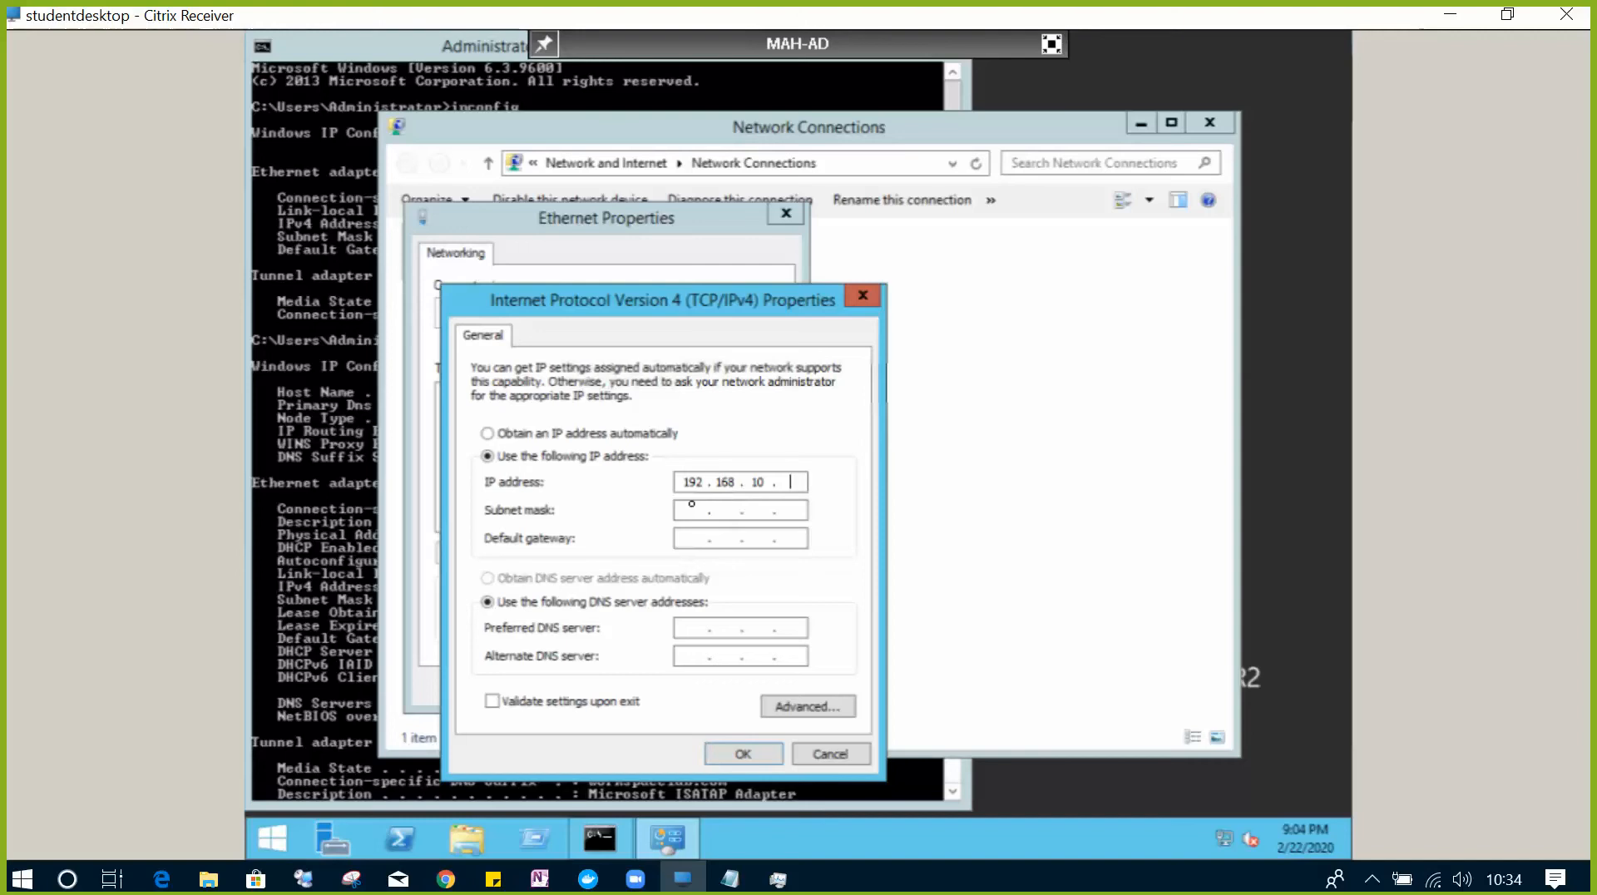
pyautogui.write('153')
pyautogui.click(684, 511)
pyautogui.click(349, 317)
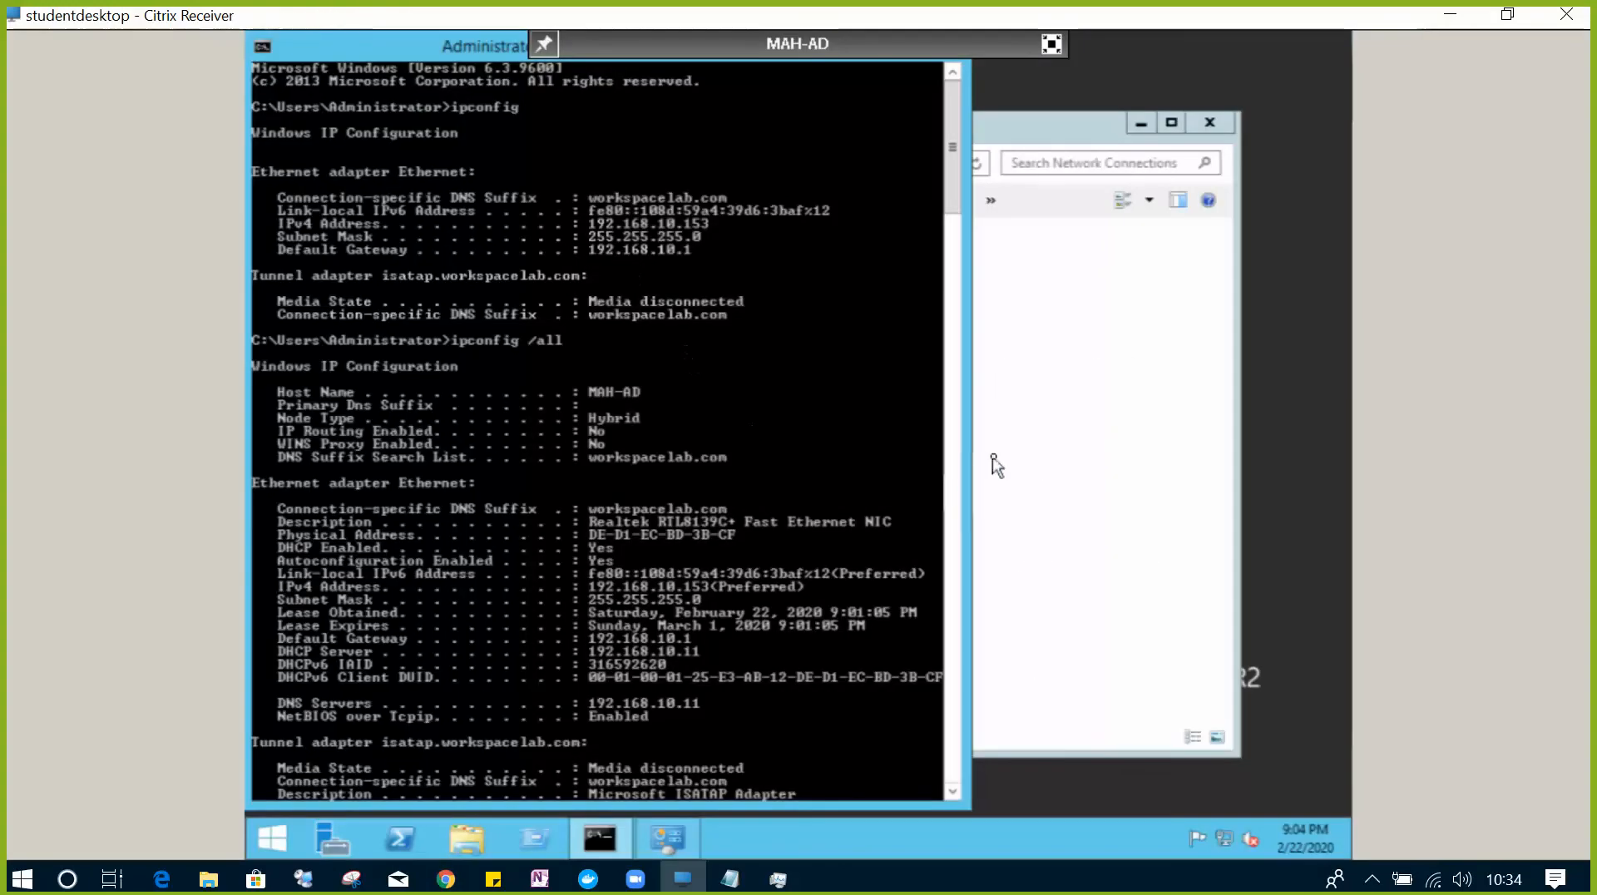
pyautogui.click(1028, 451)
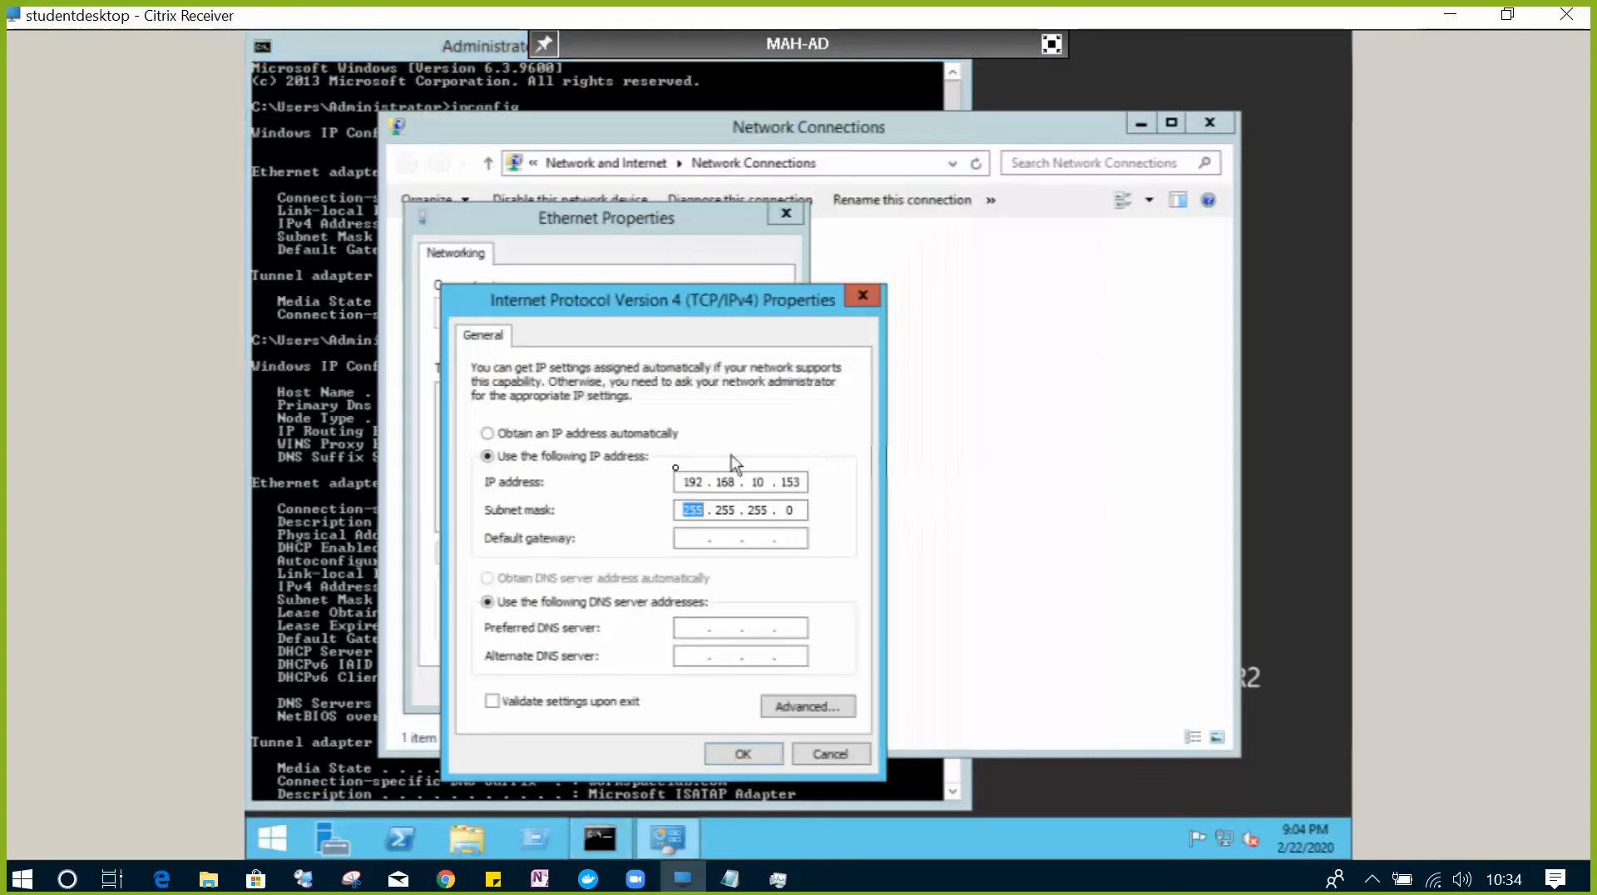
# - Set default gateway 192.168.10.1 and preferred DNS server 192.168.10.153, then confirm
pyautogui.press('Tab')
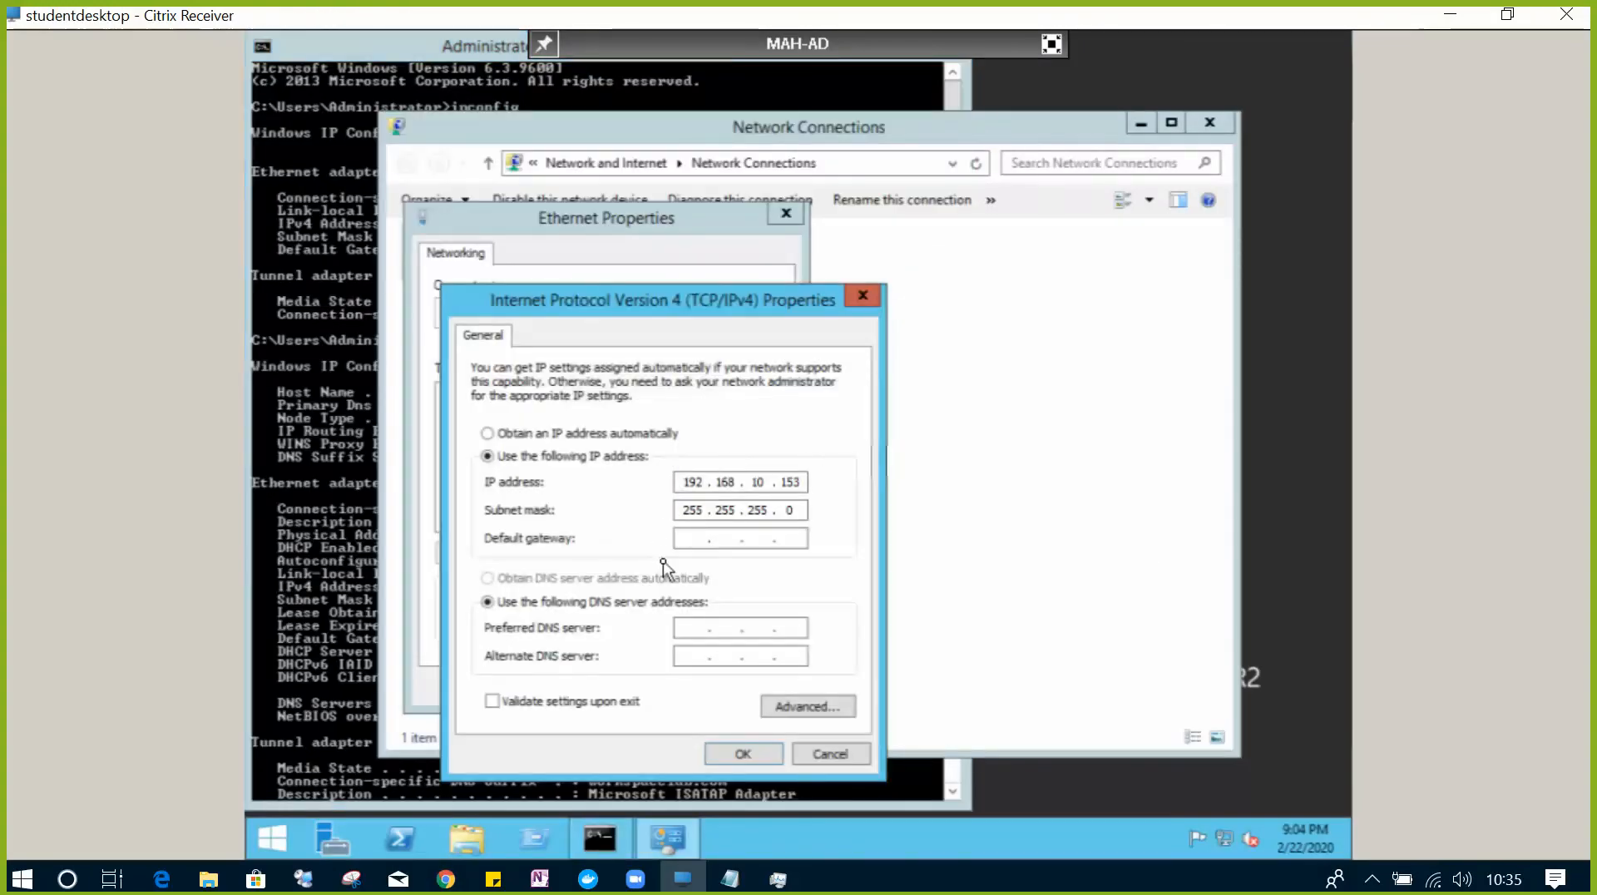
pyautogui.write('192110')
pyautogui.press('Tab')
pyautogui.press('Tab')
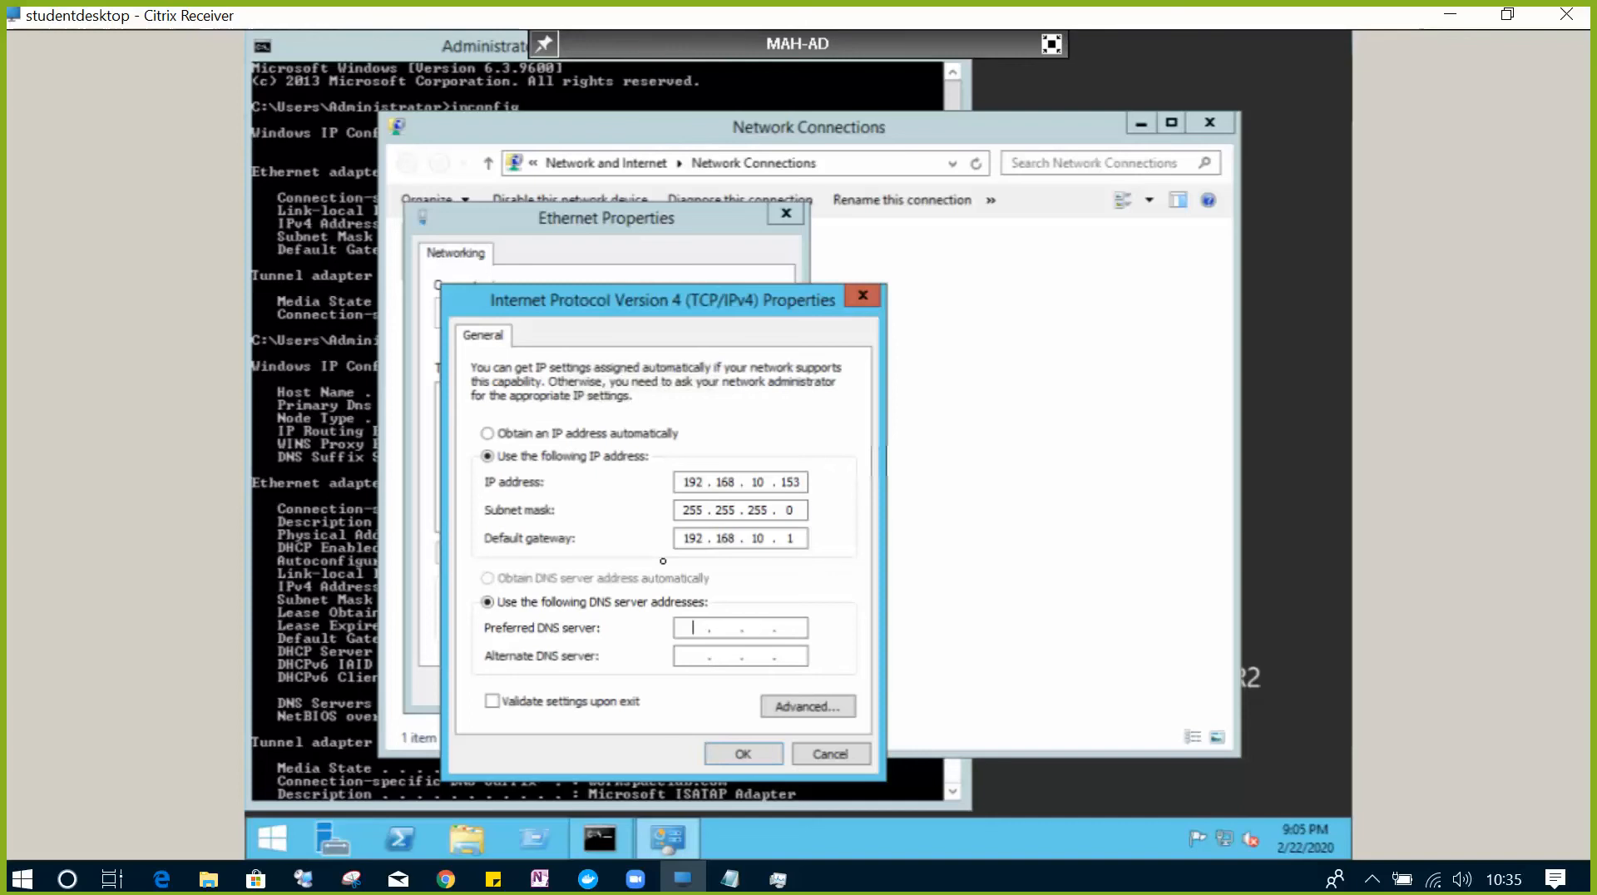
pyautogui.write('2')
pyautogui.write('168')
pyautogui.write('10')
pyautogui.write('153')
pyautogui.click(752, 755)
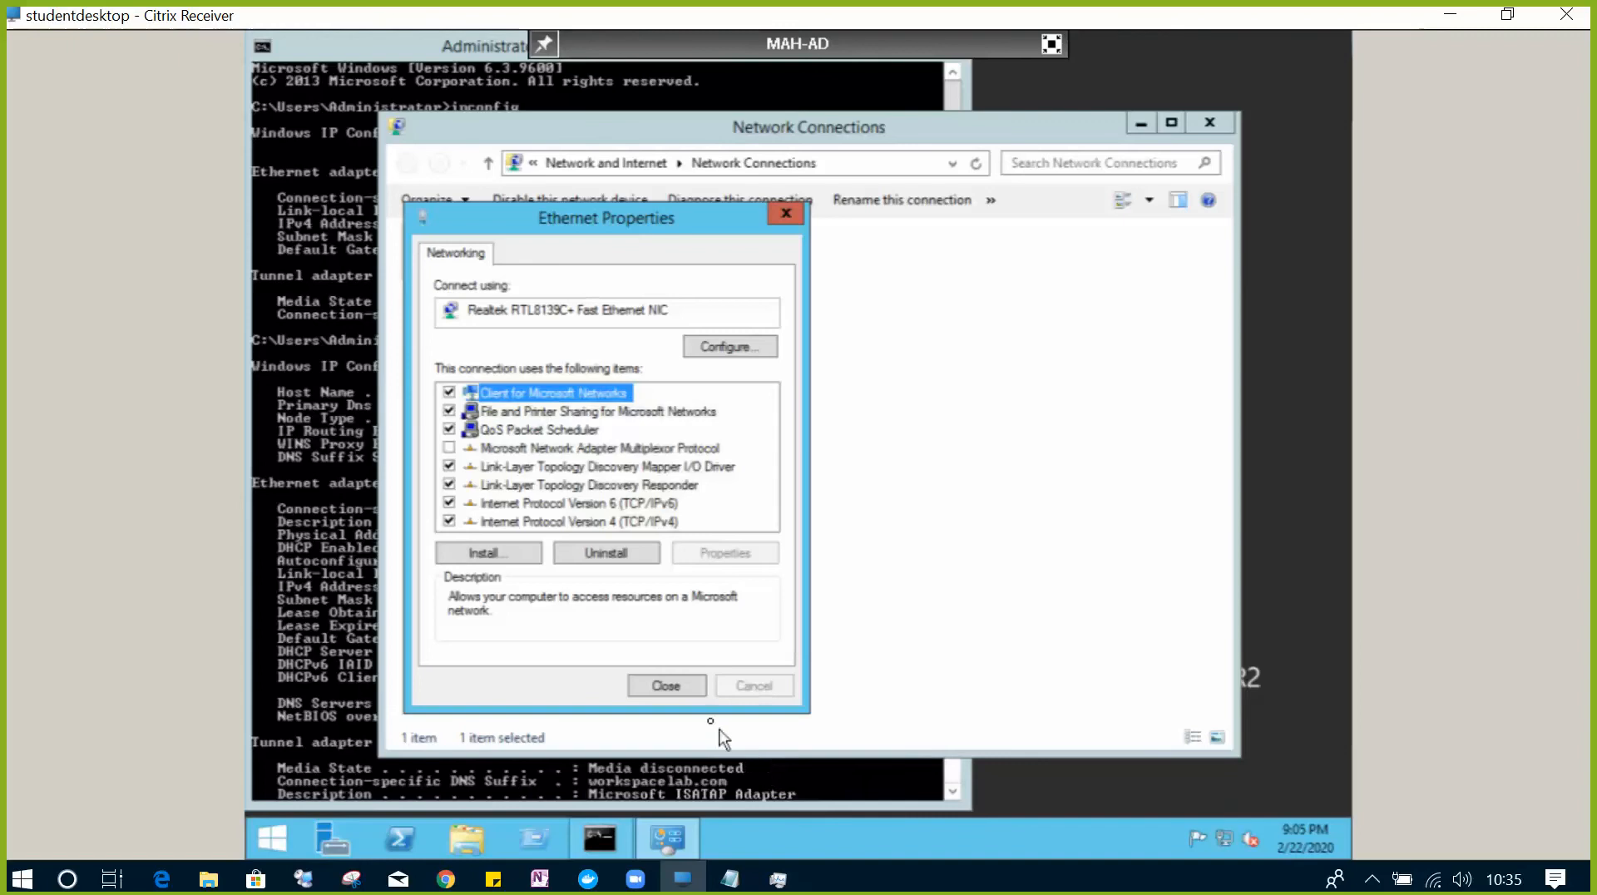
# - Confirm the Ethernet properties, allow network discovery, and close Network Connections
pyautogui.click(667, 684)
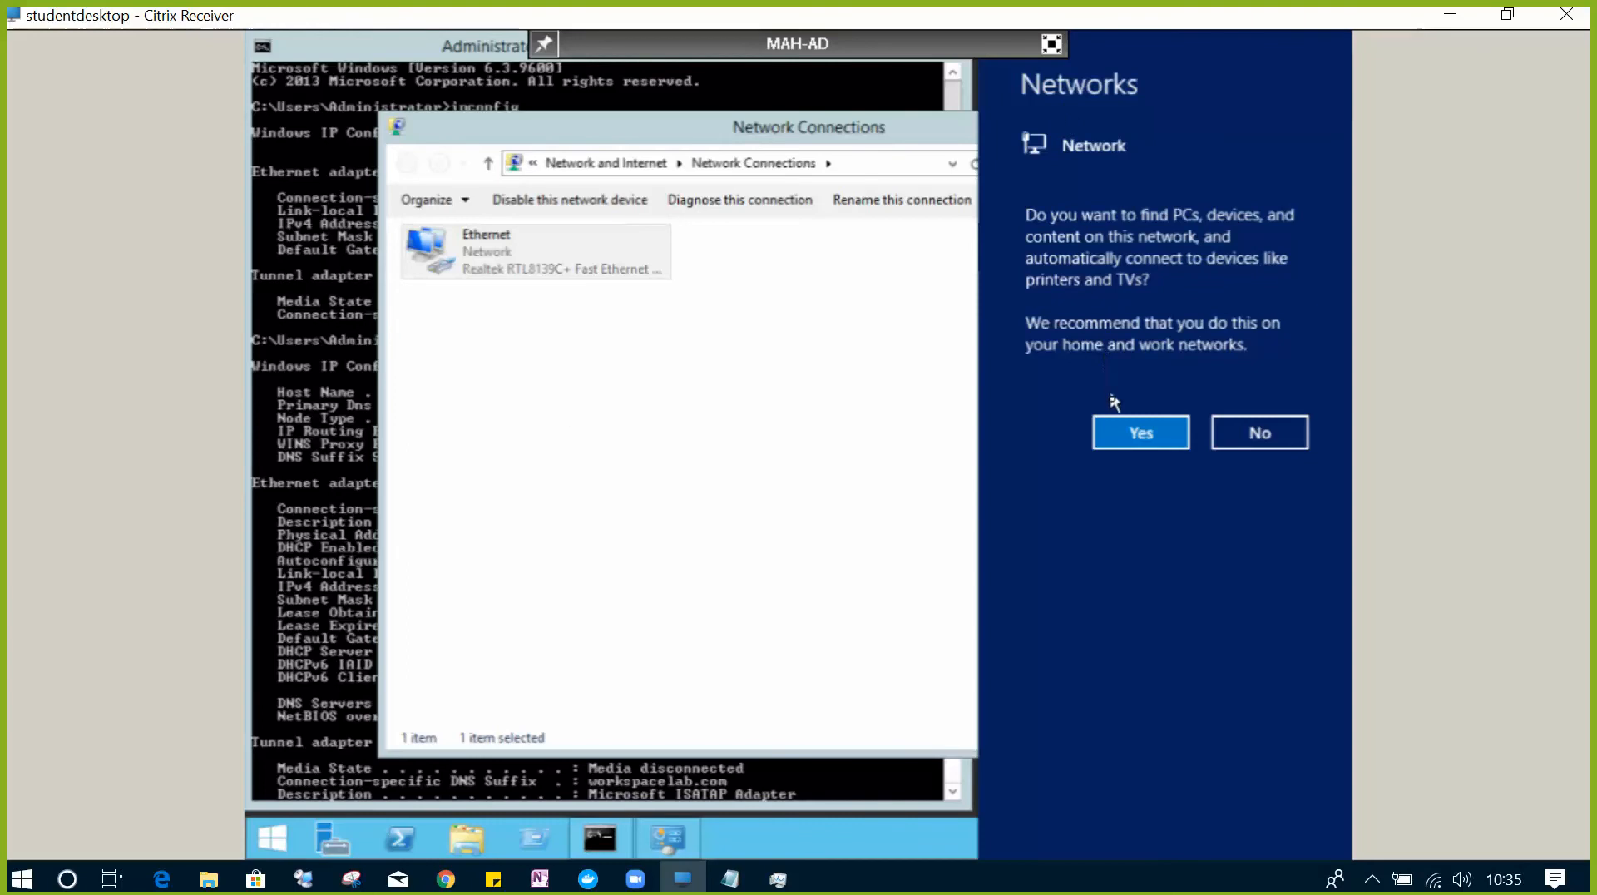
pyautogui.click(1120, 433)
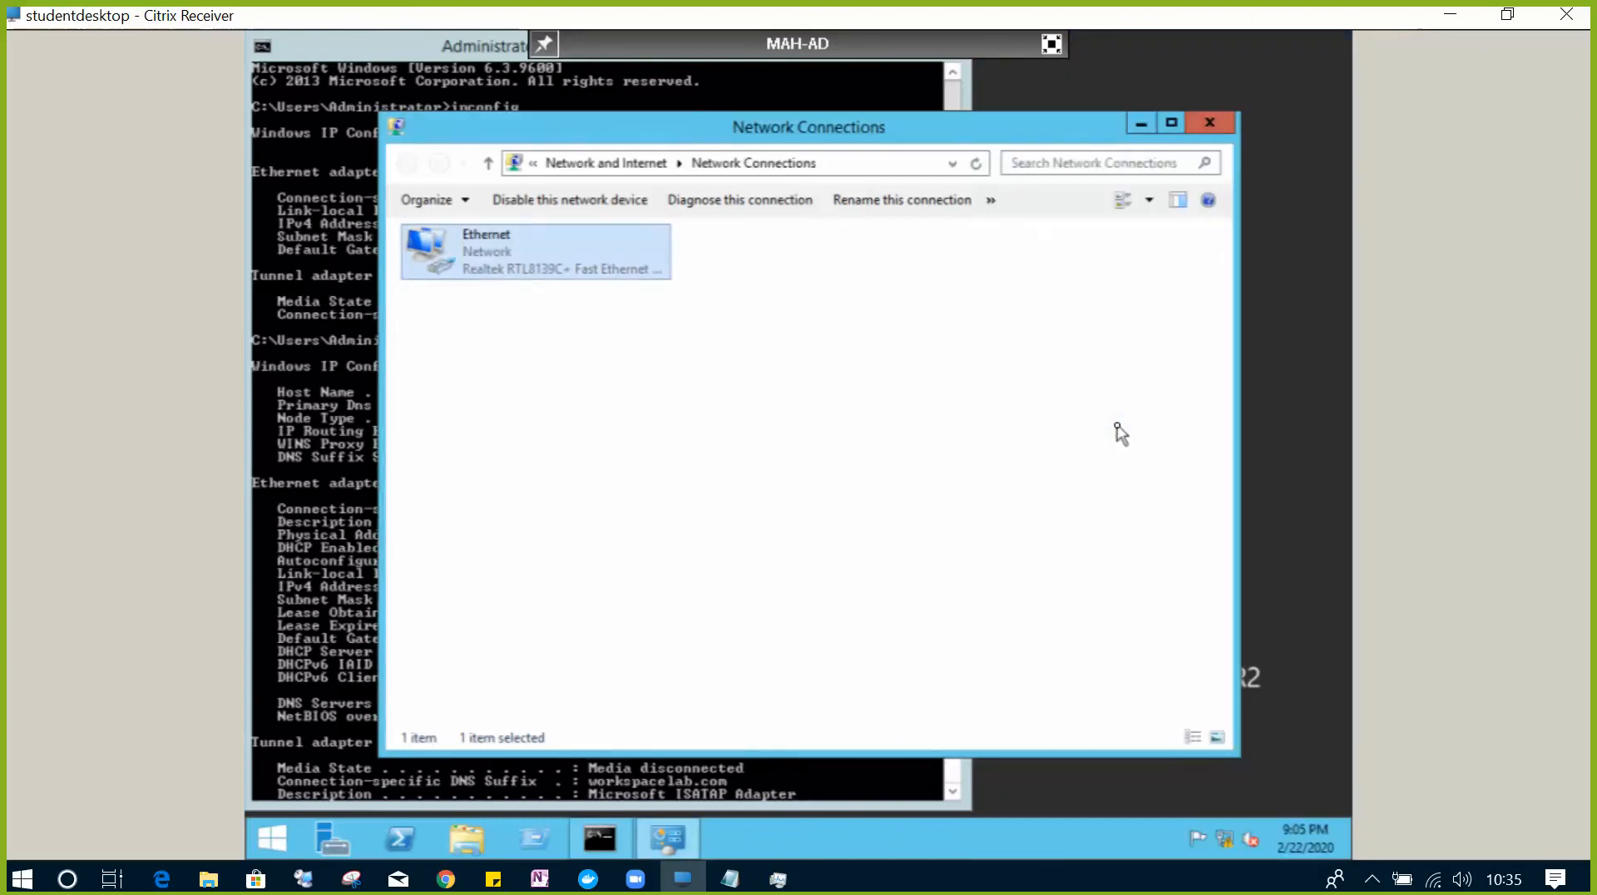
pyautogui.click(1210, 121)
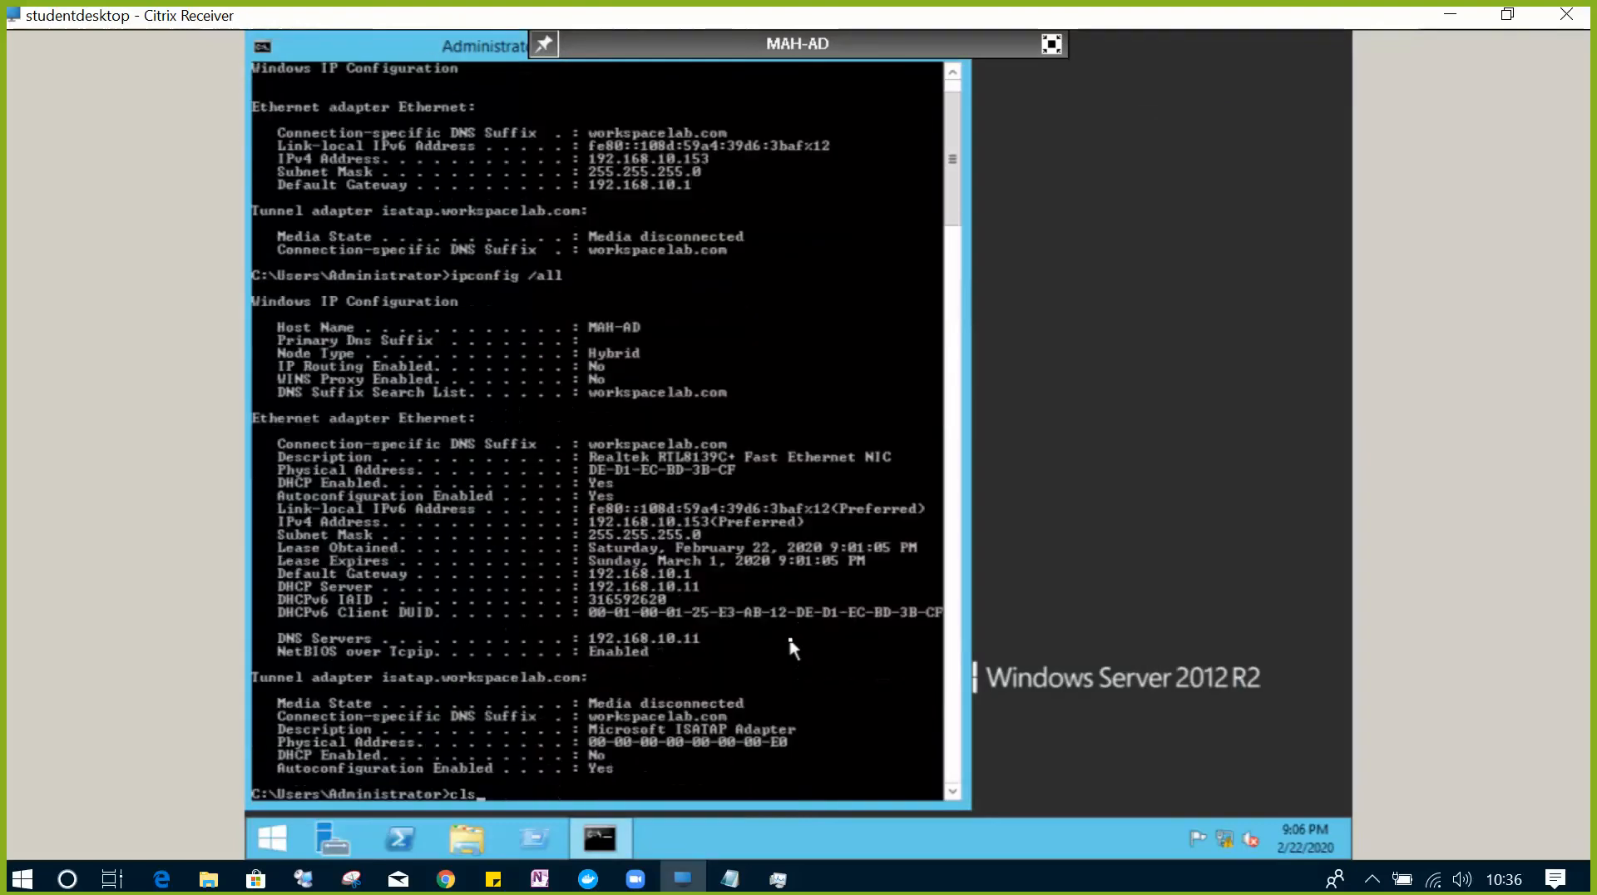
# - Clear the console, run ipconfig /all to confirm static 192.168.10.153, then stop sharing
pyautogui.write('cls')
pyautogui.press('Return')
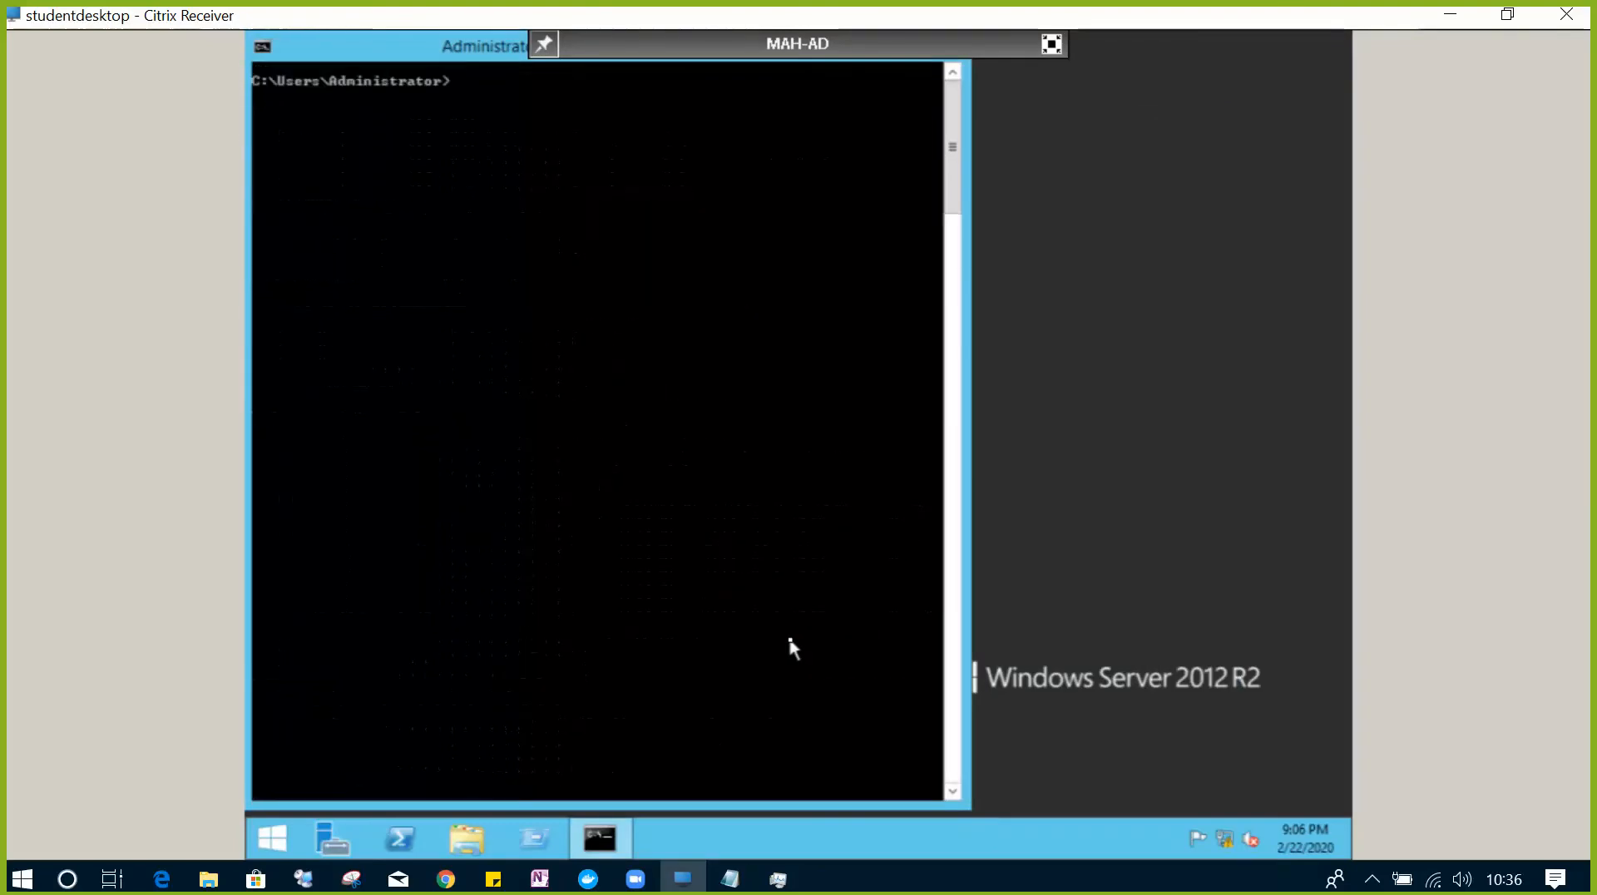
pyautogui.write('ipconfig /all')
pyautogui.press('Return')
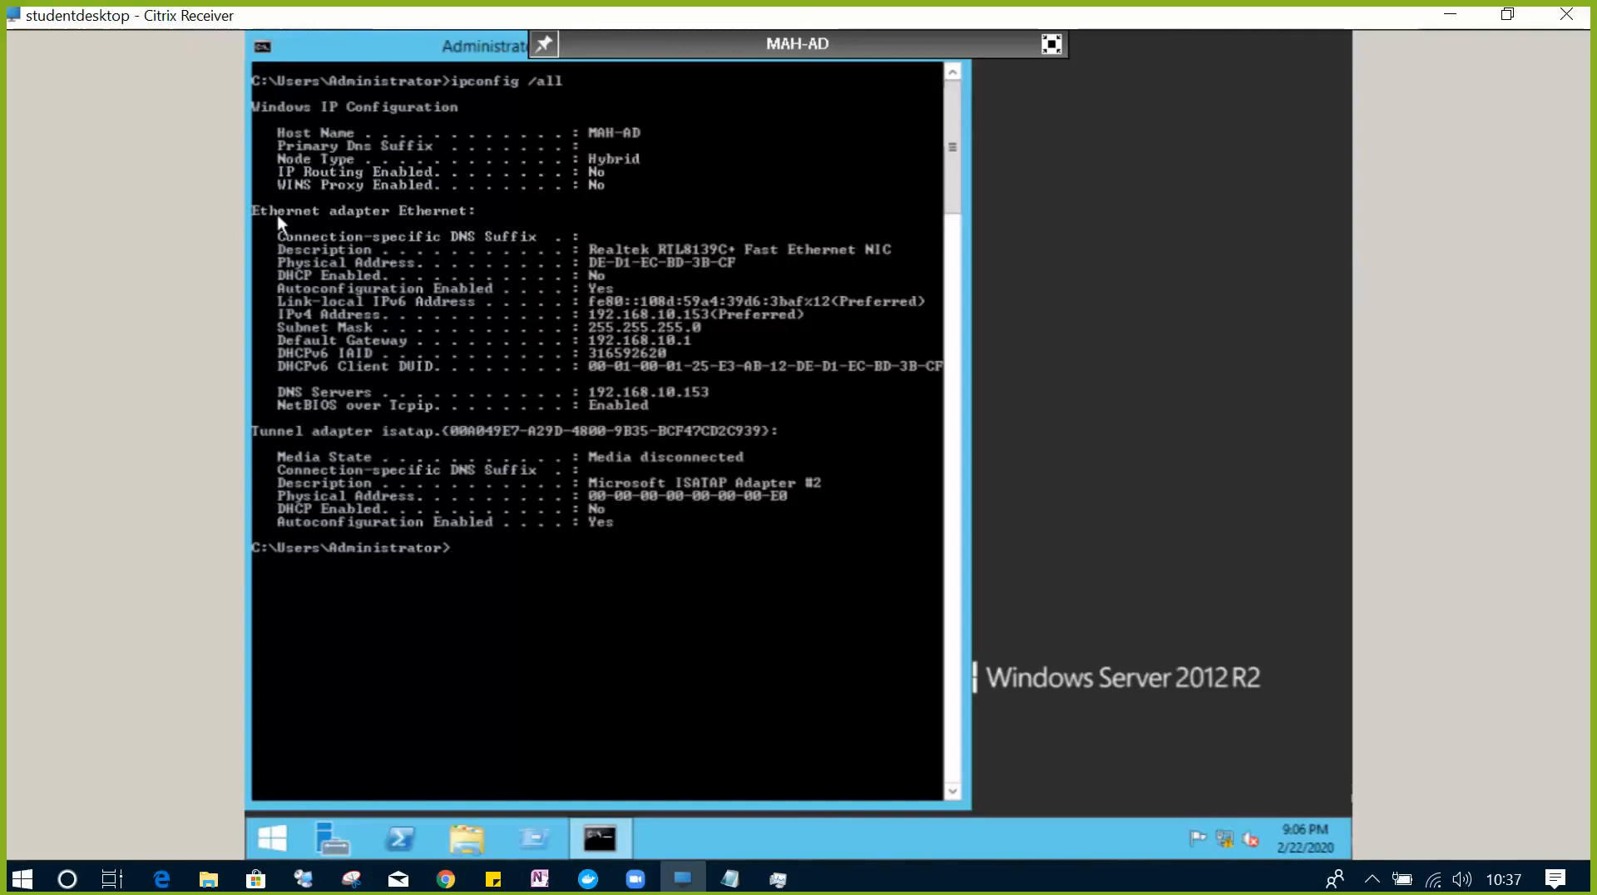
pyautogui.hotkey('alt', 's')
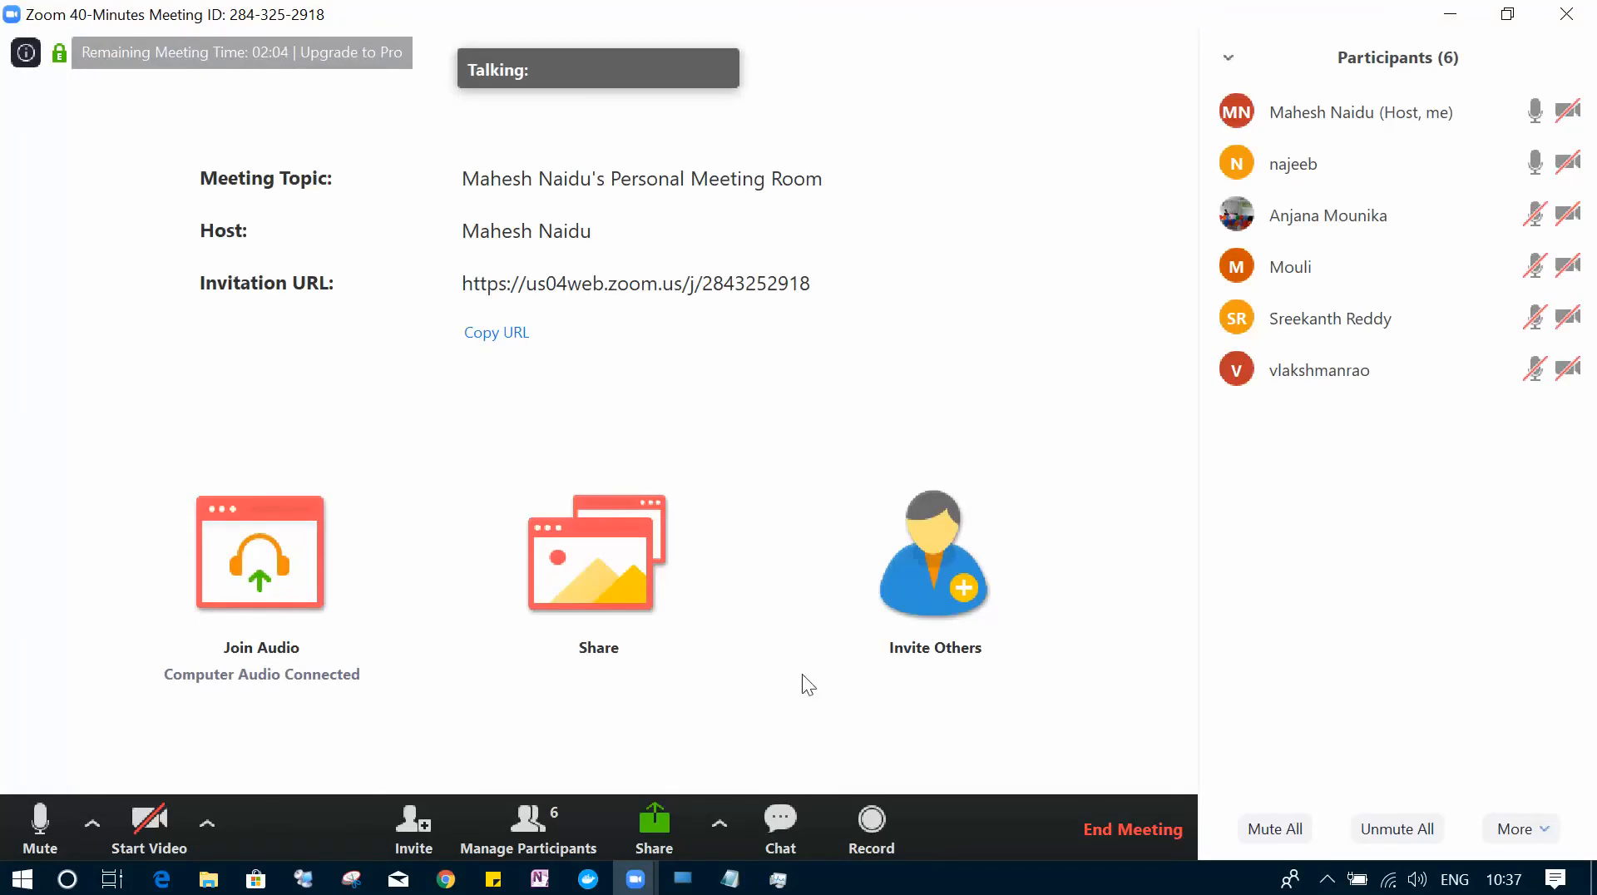
# - End the Zoom meeting for all, relaunch Zoom from the desktop, and close its connecting window
pyautogui.click(1566, 14)
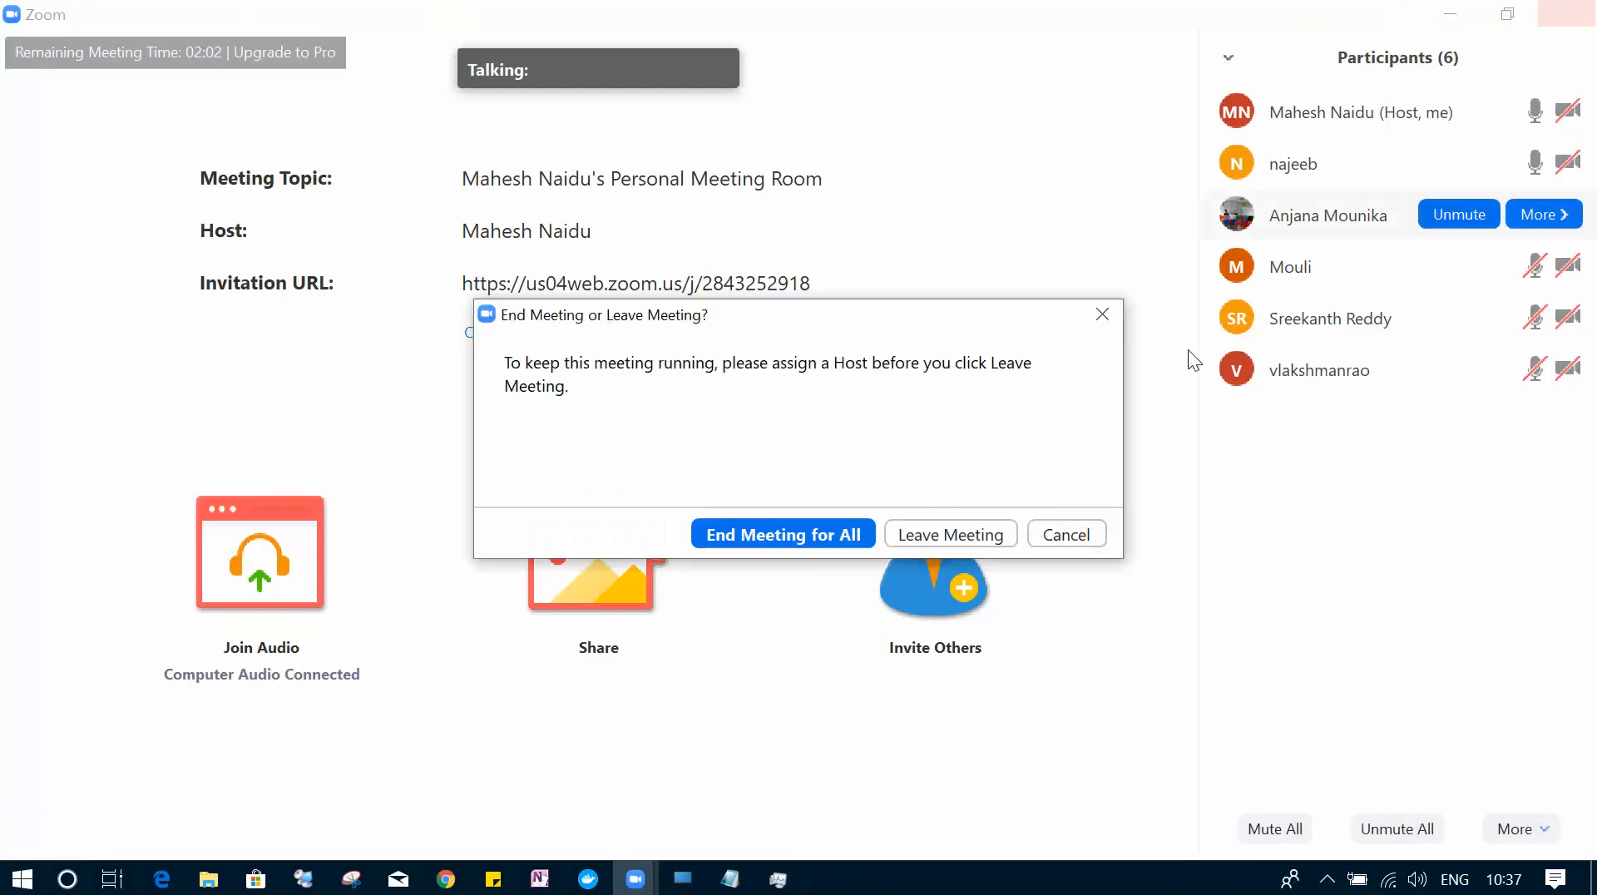
pyautogui.click(856, 535)
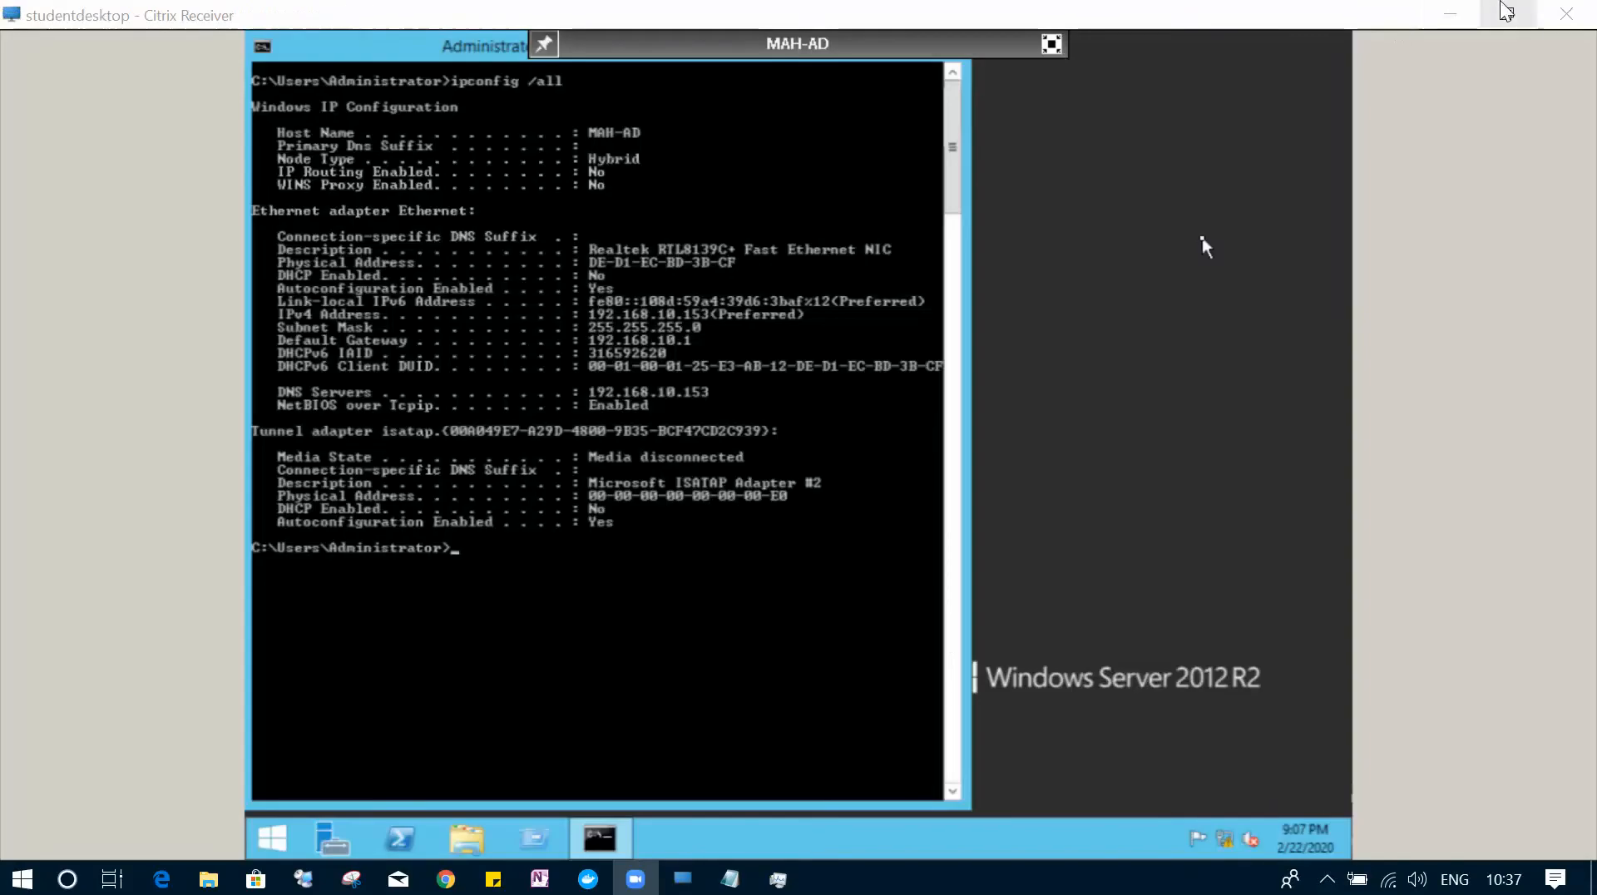
pyautogui.click(1449, 14)
pyautogui.click(1451, 13)
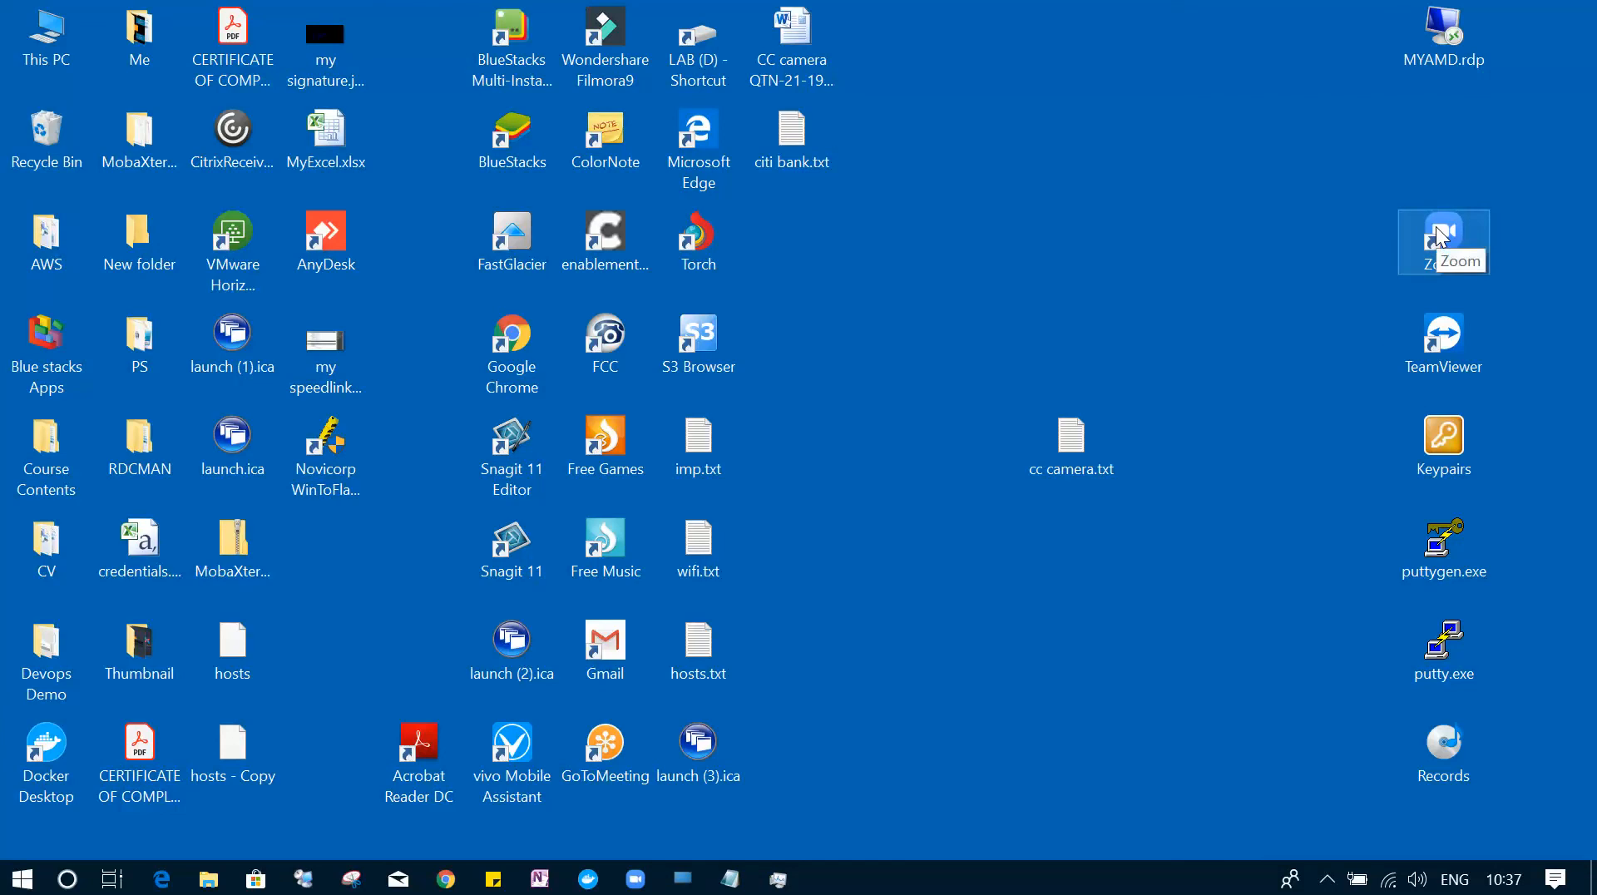
pyautogui.doubleClick(1442, 236)
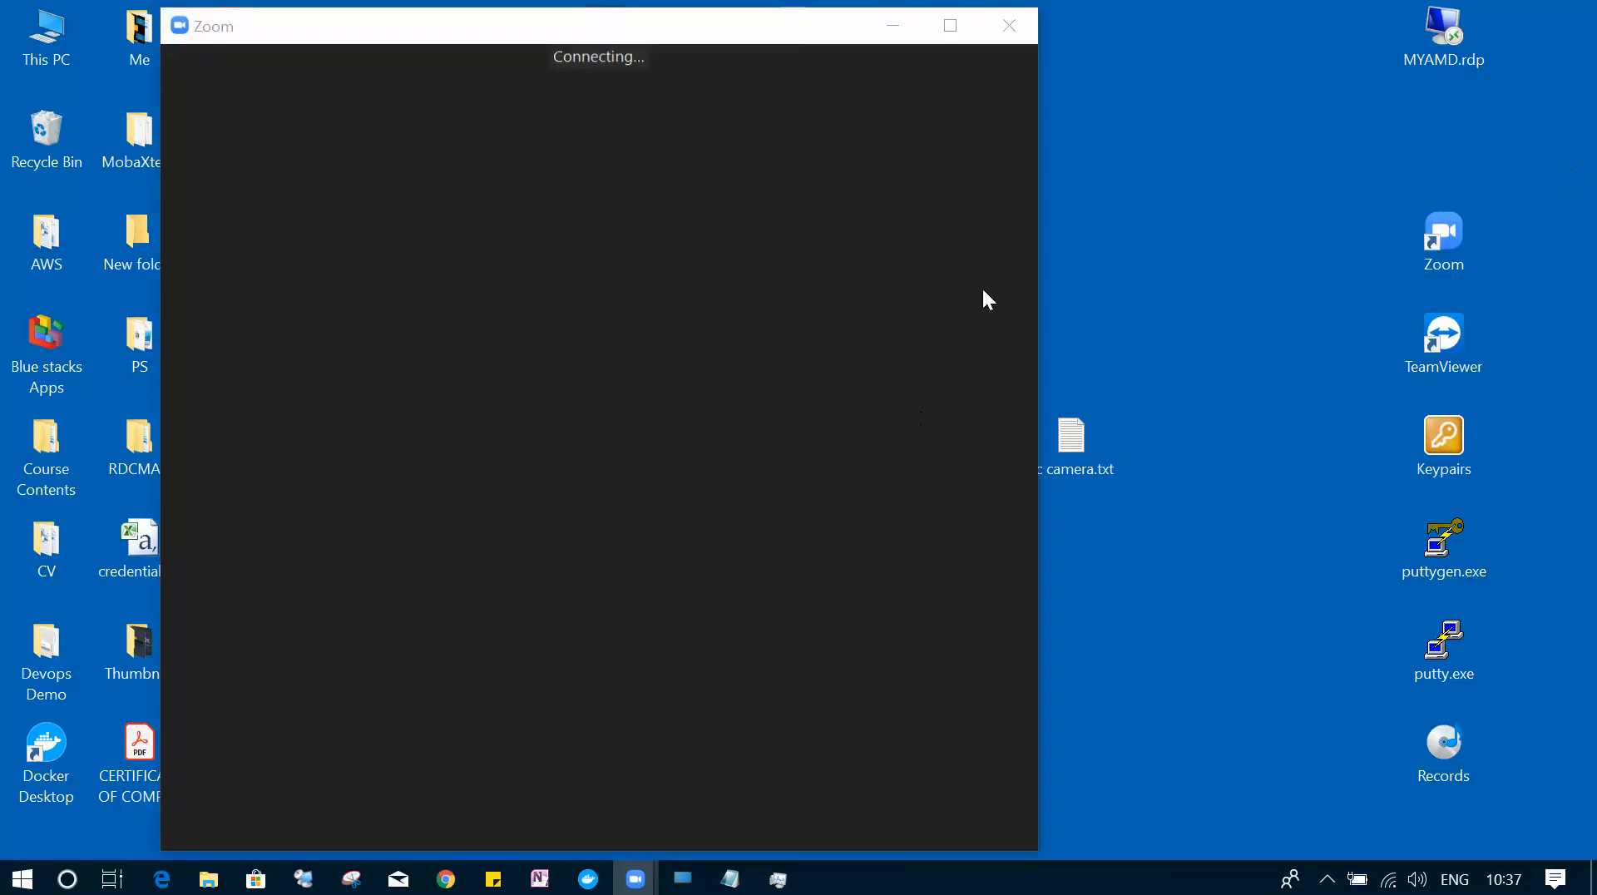
pyautogui.click(953, 27)
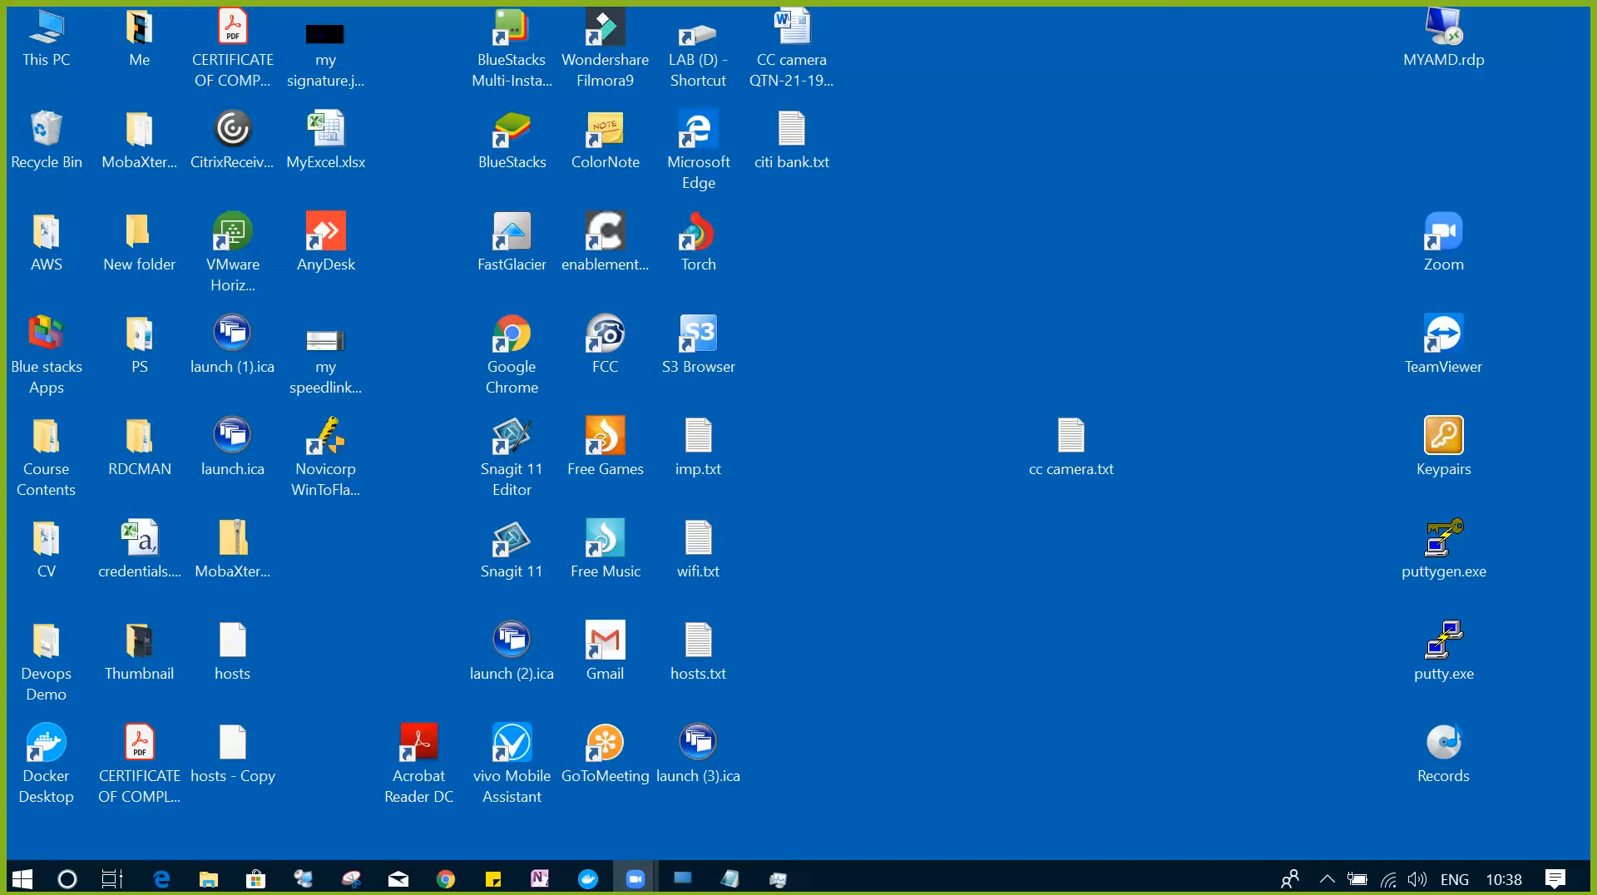
# - Review the setup checklist in Notepad, then return to the MAH-AD Citrix session
pyautogui.click(683, 879)
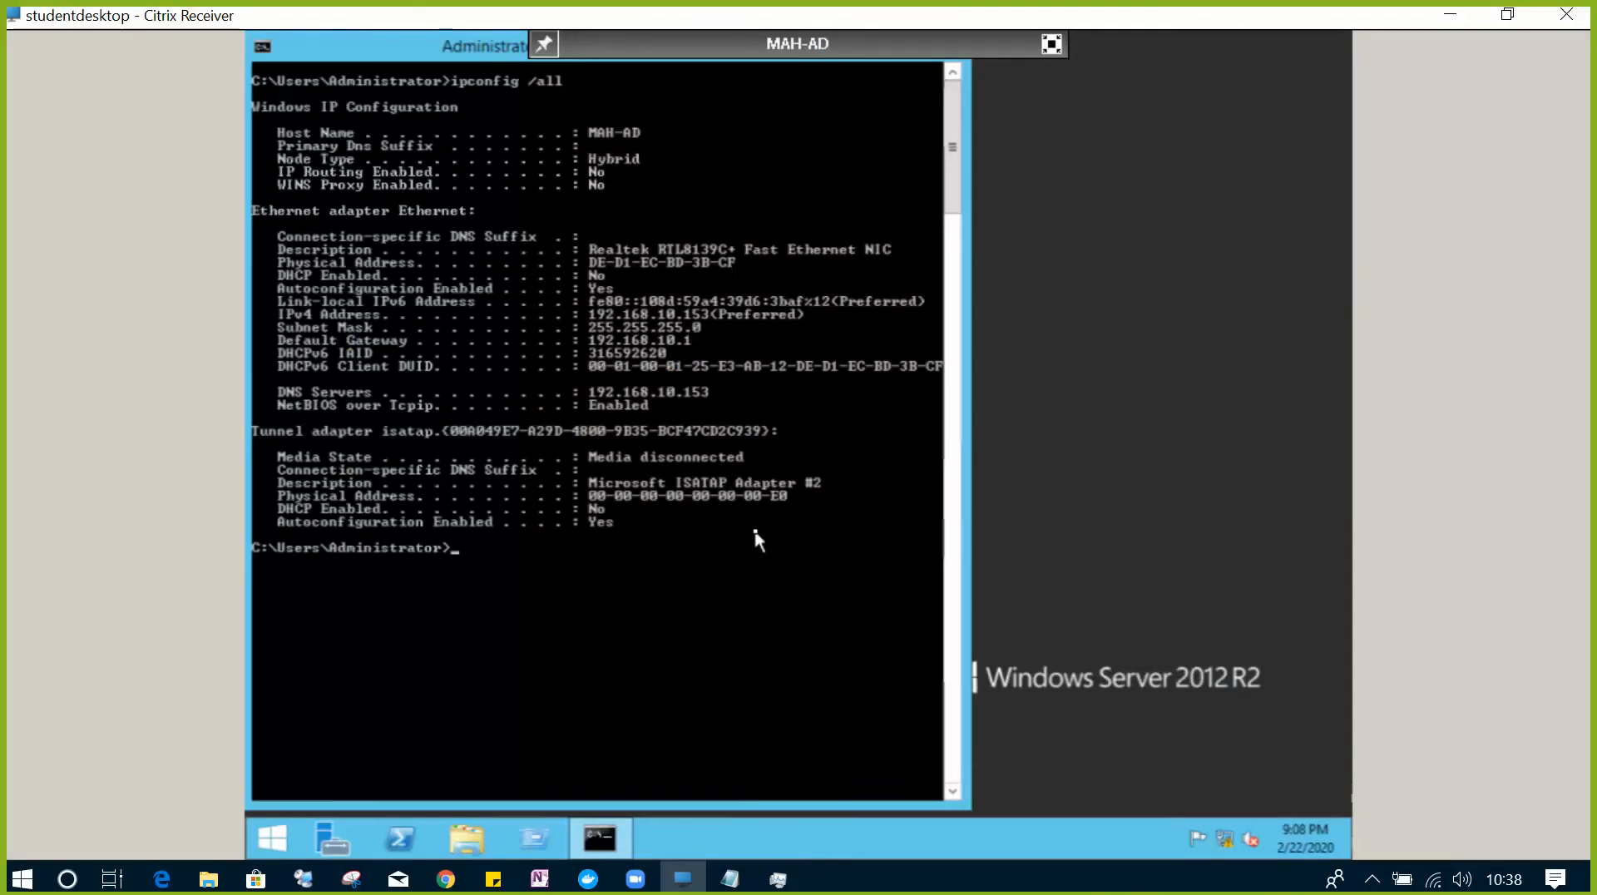
pyautogui.click(729, 882)
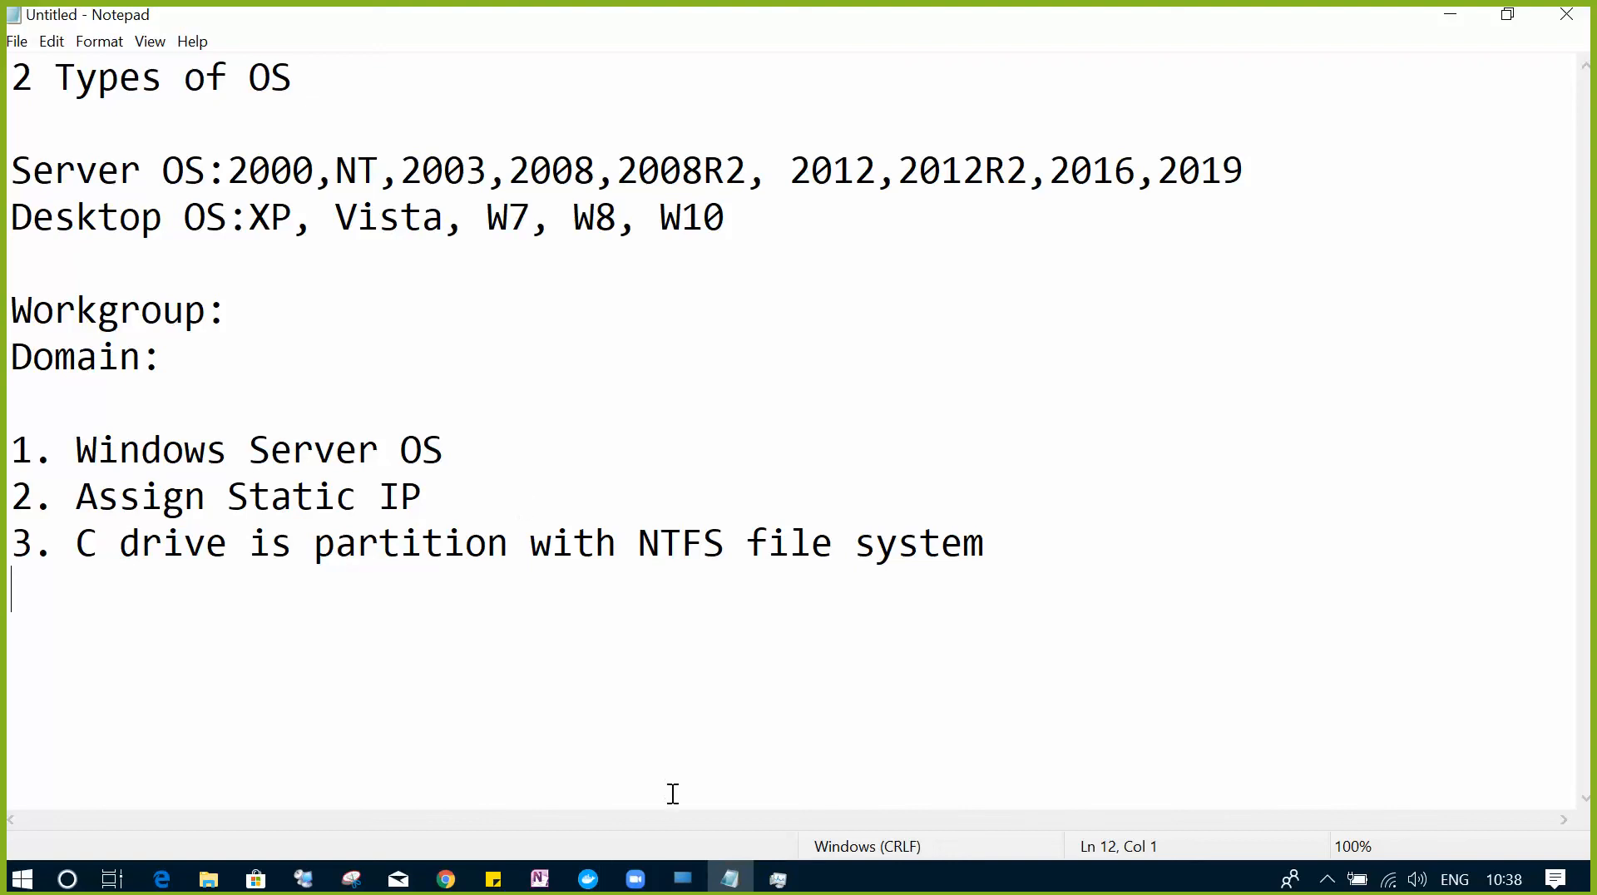
pyautogui.moveTo(681, 877)
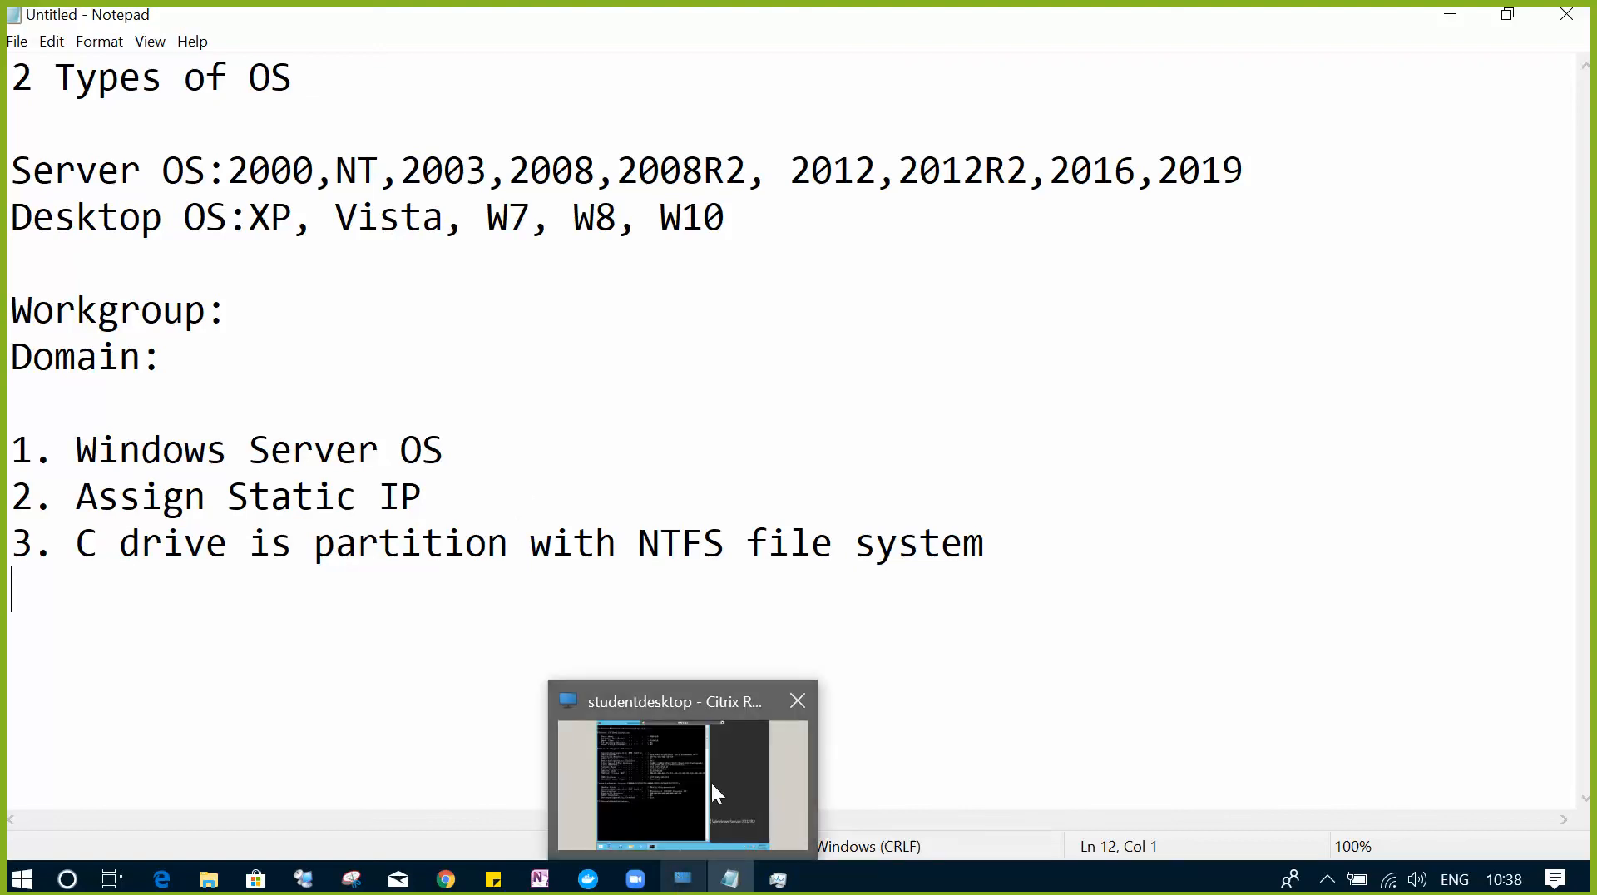
pyautogui.click(711, 773)
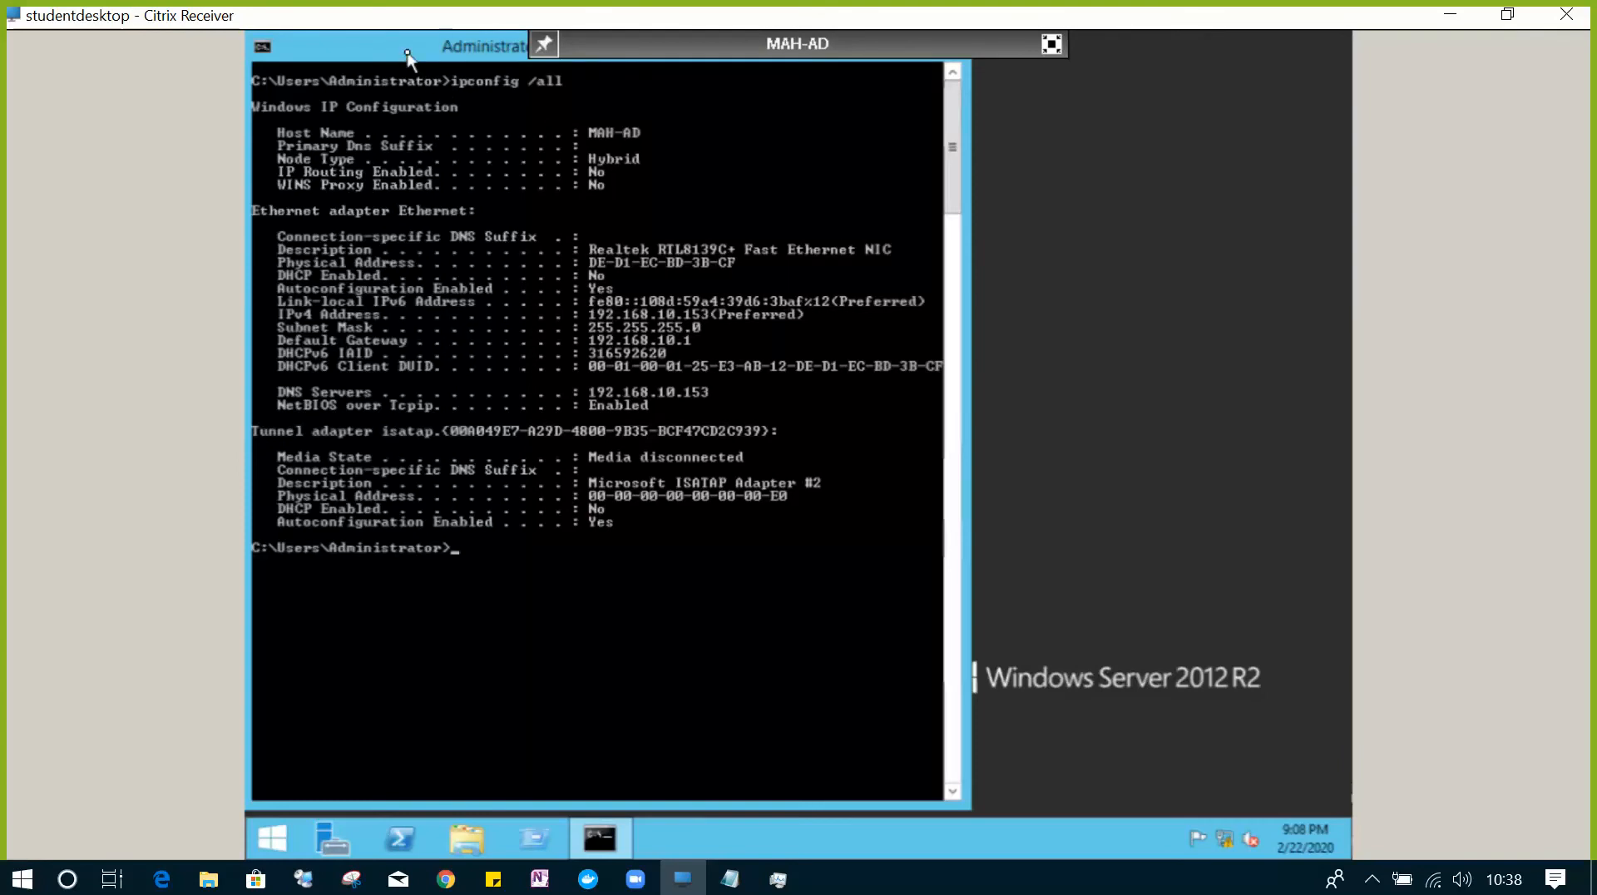
# - Close the Command Prompt window and bring up the Run box
pyautogui.moveTo(406, 52); pyautogui.dragTo(577, 192)
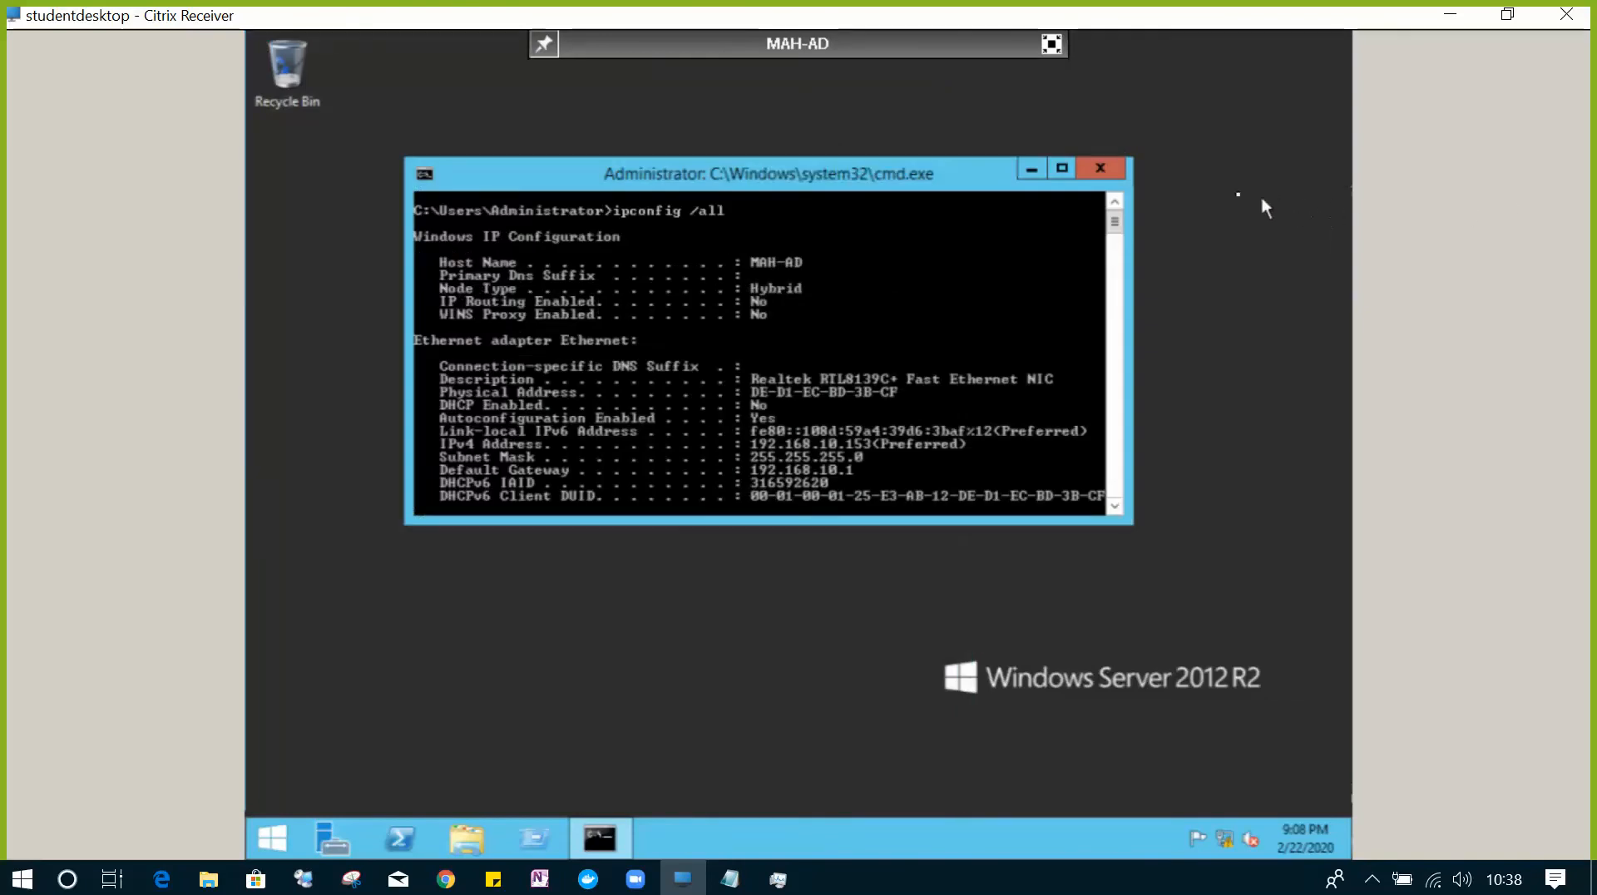
pyautogui.click(1103, 168)
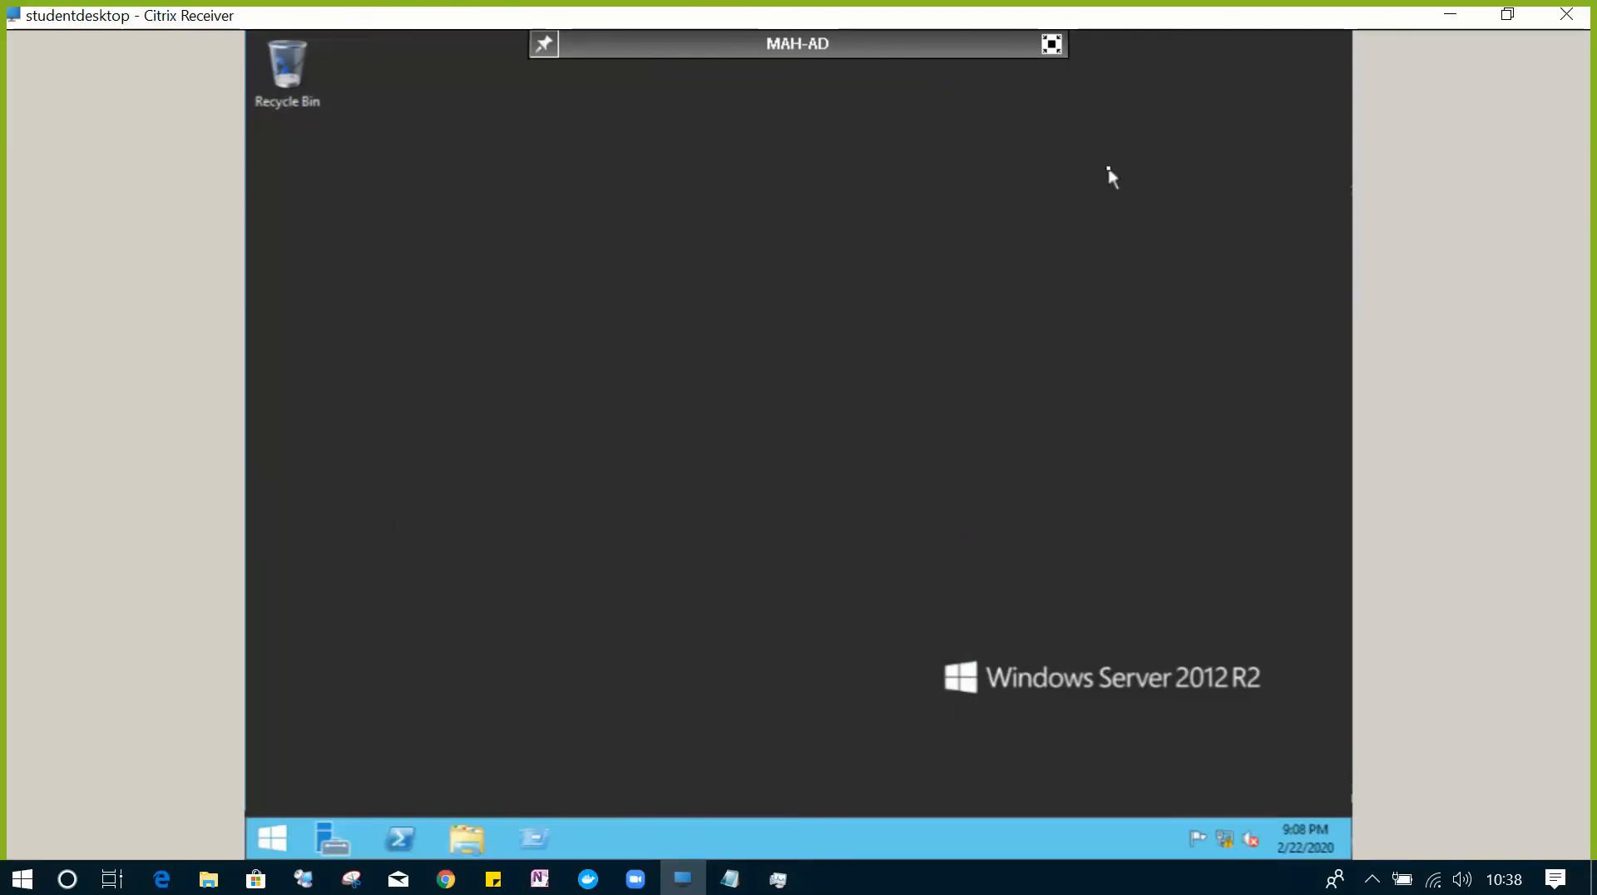
pyautogui.click(535, 831)
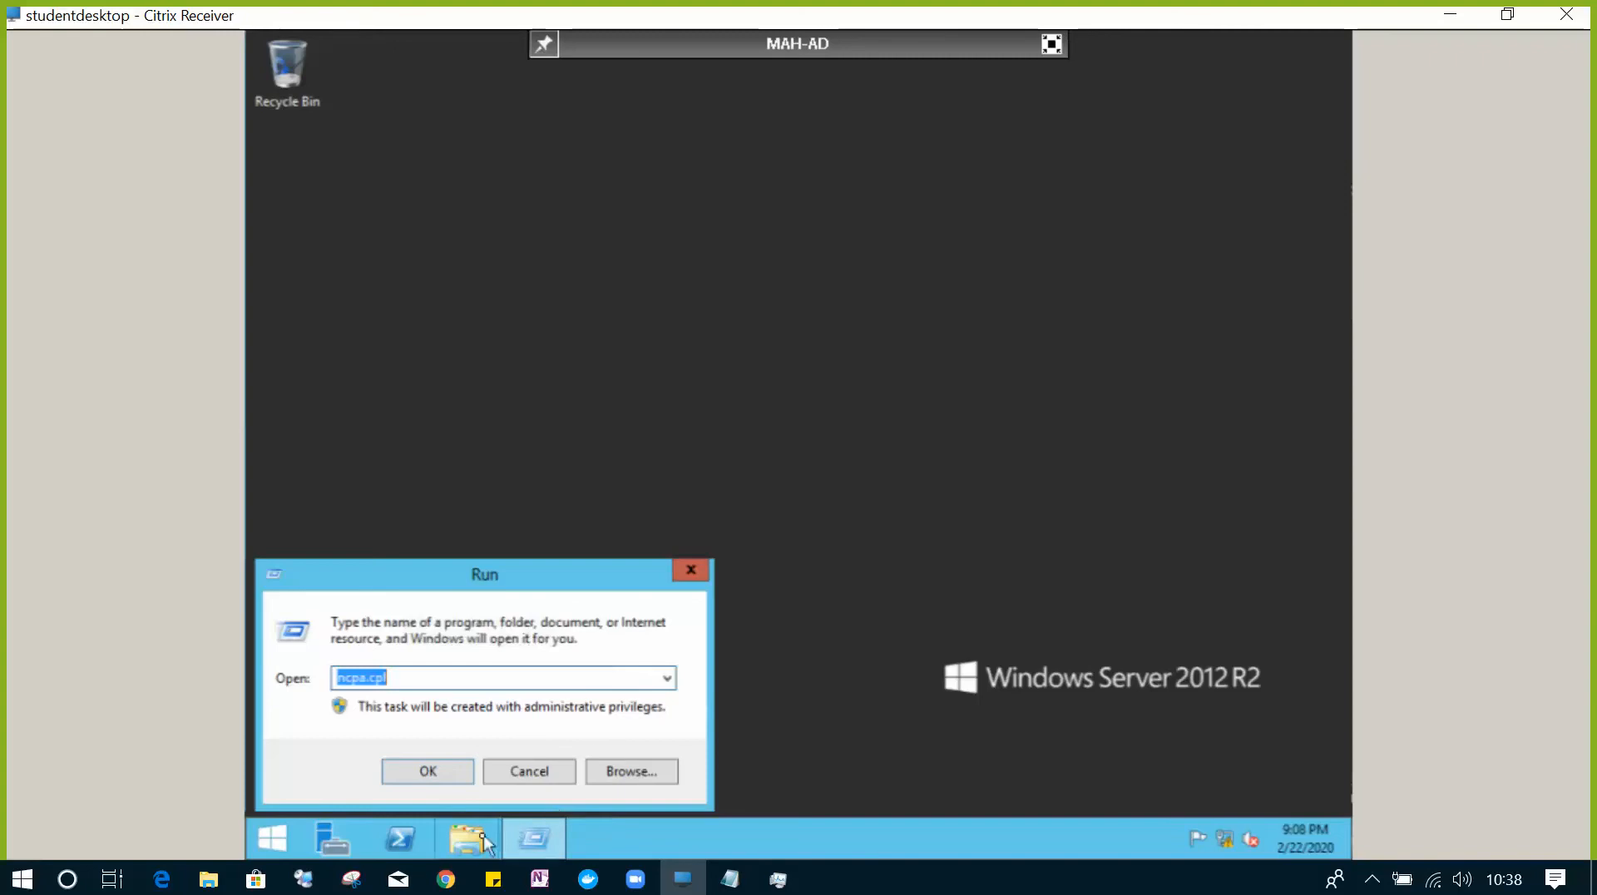
pyautogui.click(909, 579)
# - Check Local Disk (C:) used and free space in its Properties, then close Explorer and Run
pyautogui.press('super+e')
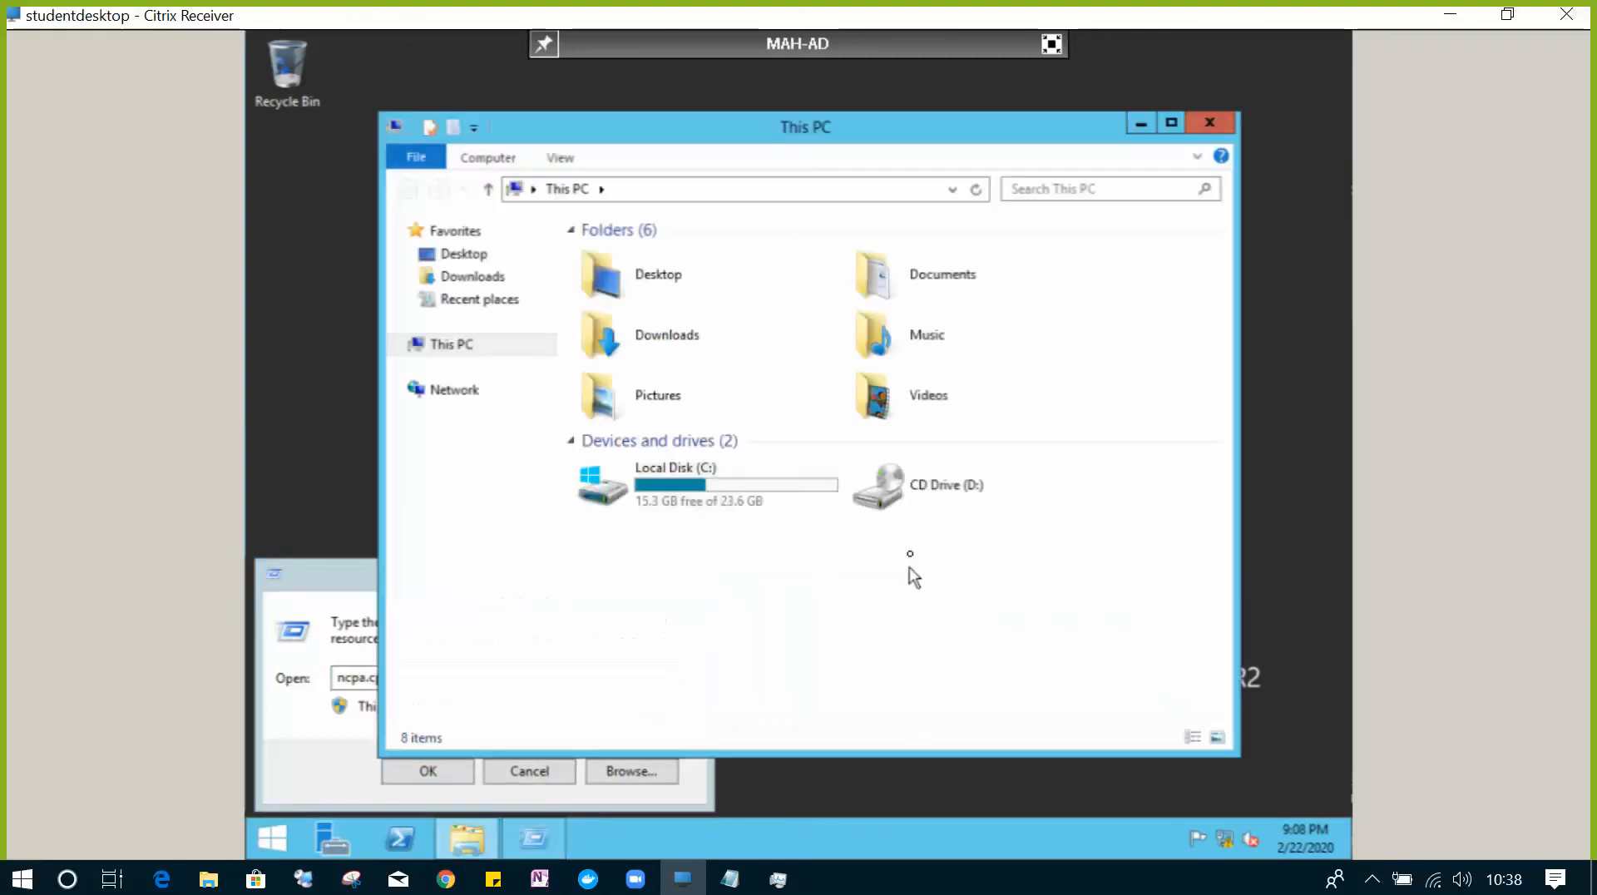
pyautogui.click(772, 478)
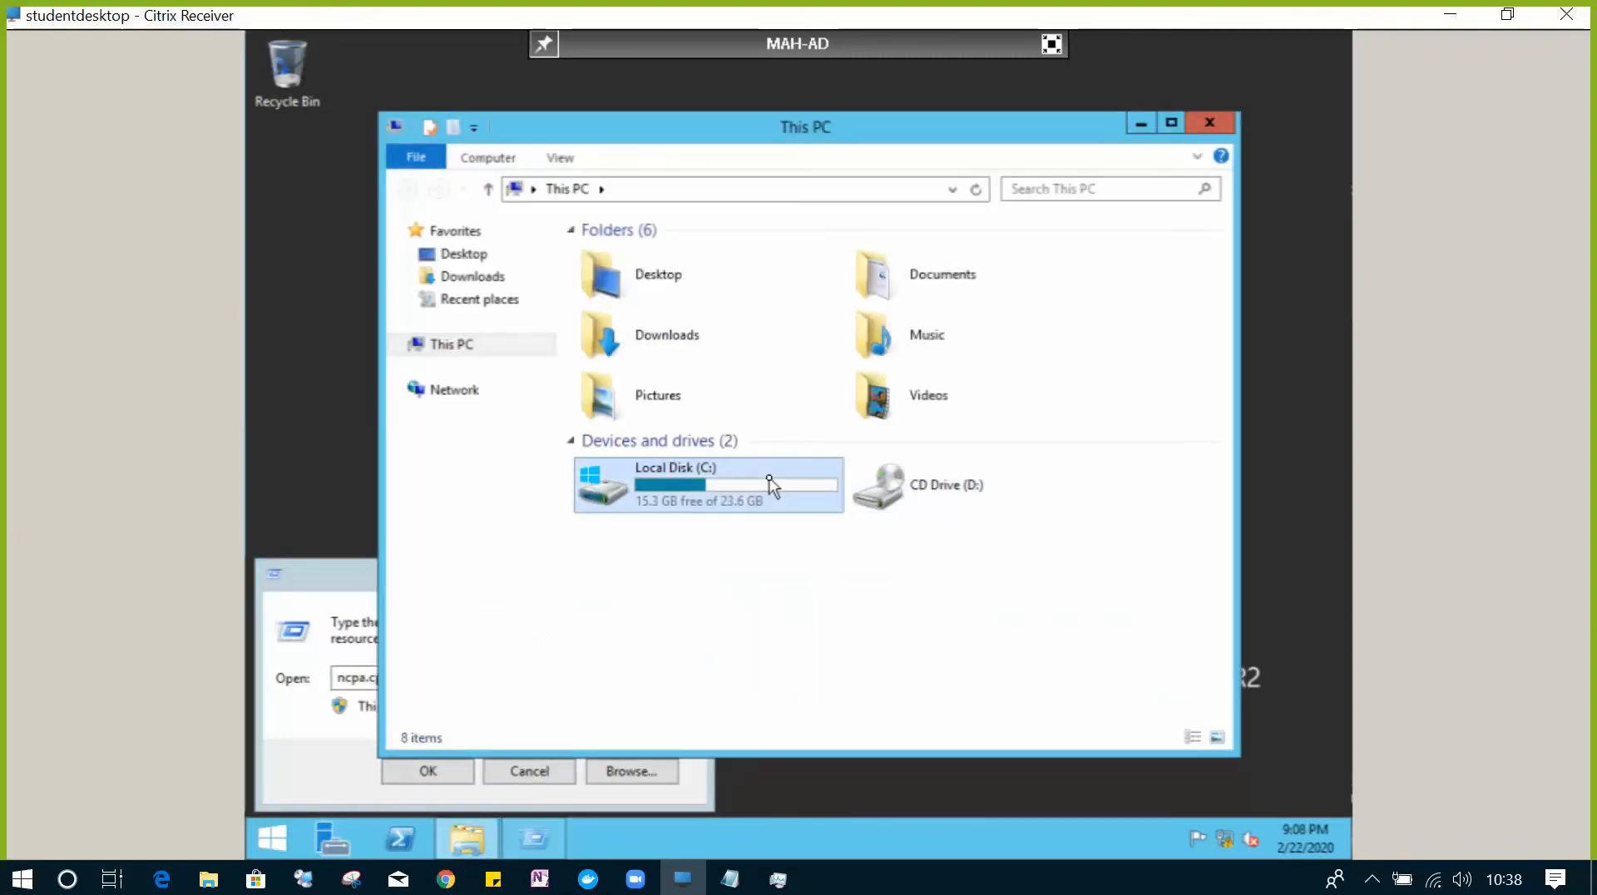
pyautogui.rightClick(769, 477)
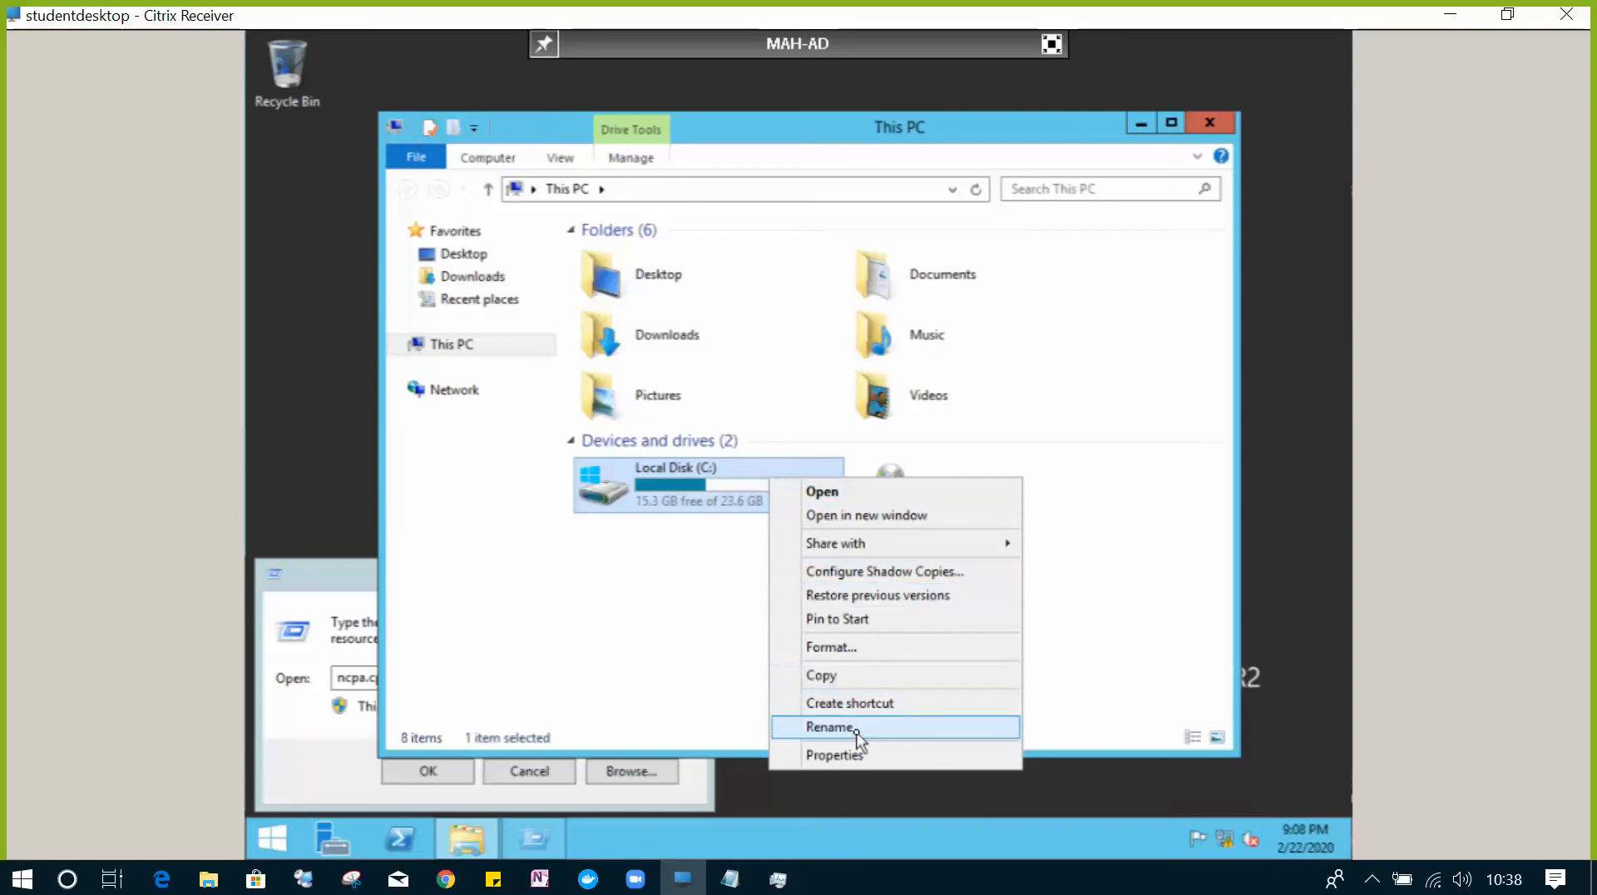
pyautogui.click(858, 757)
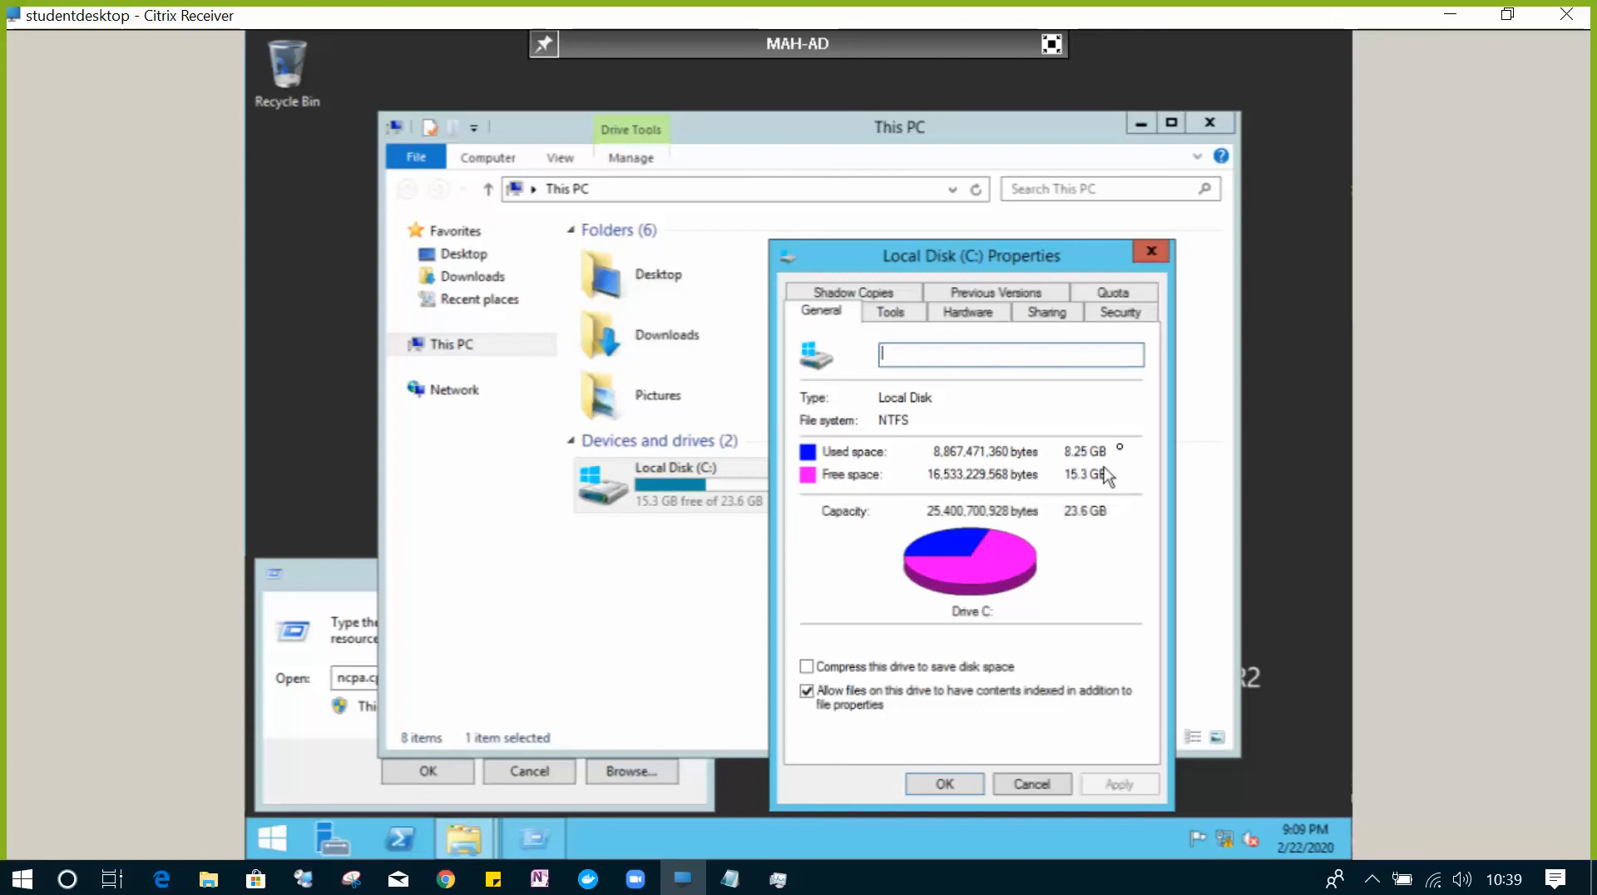
pyautogui.click(1151, 250)
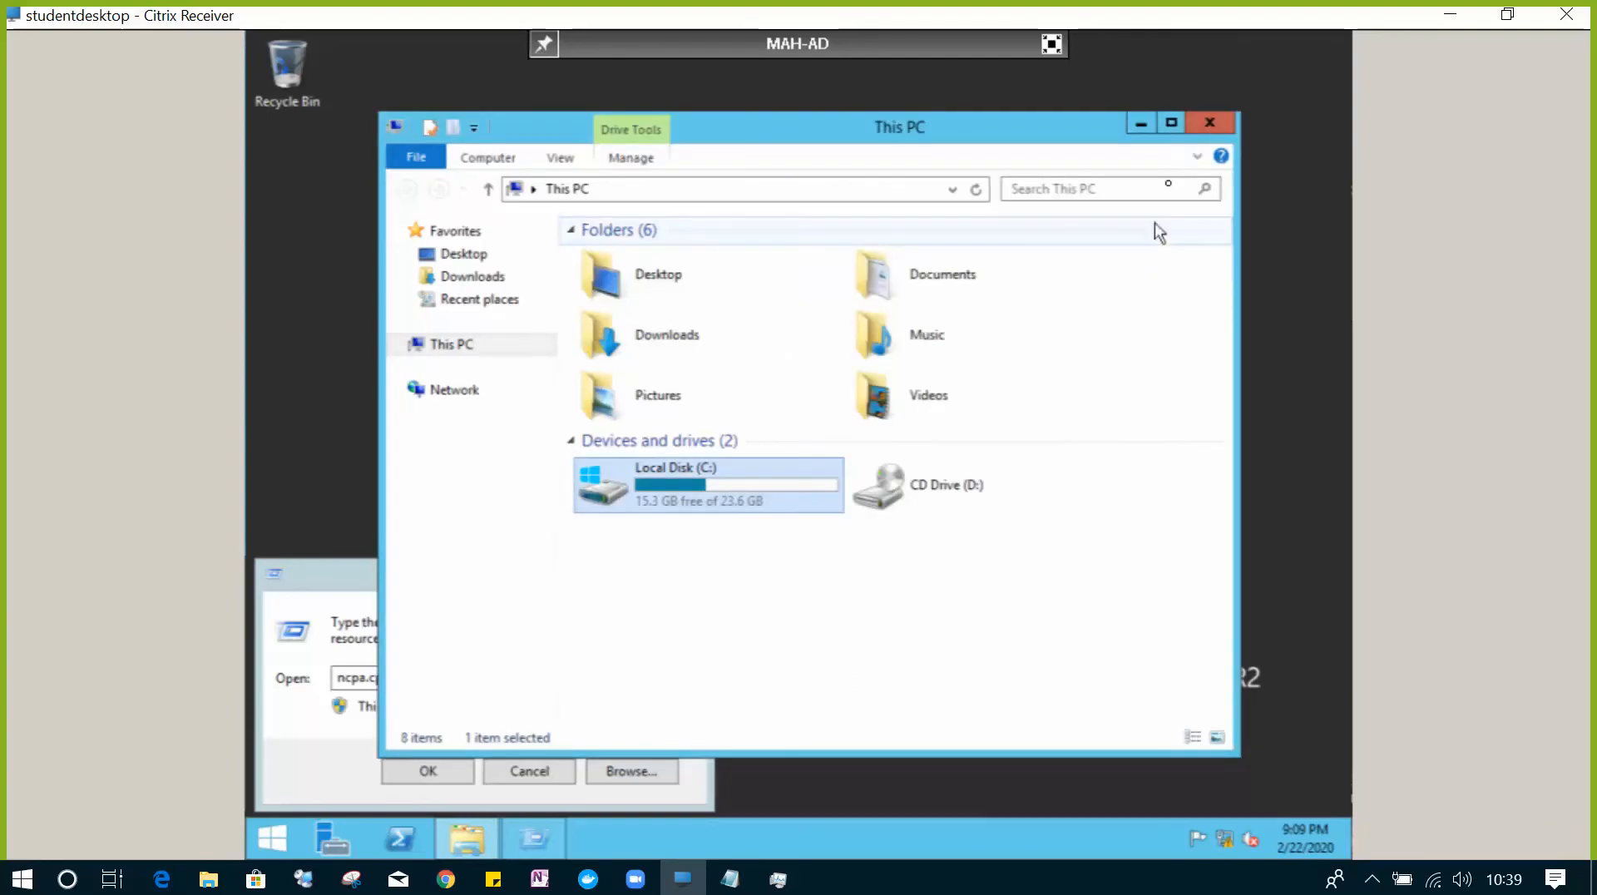
pyautogui.click(1209, 123)
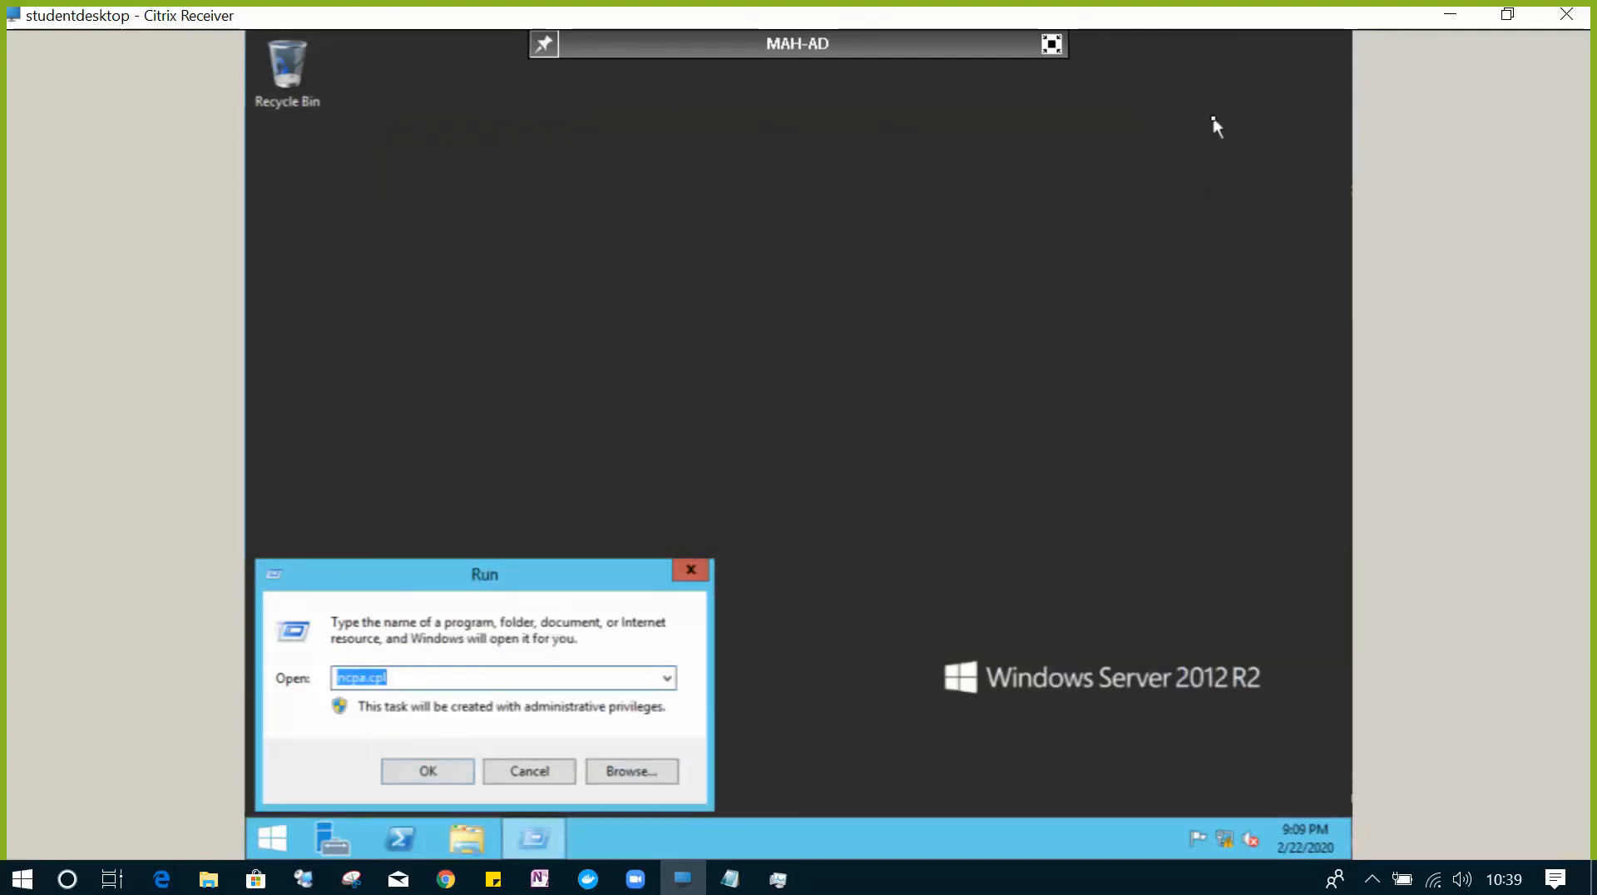
pyautogui.click(688, 572)
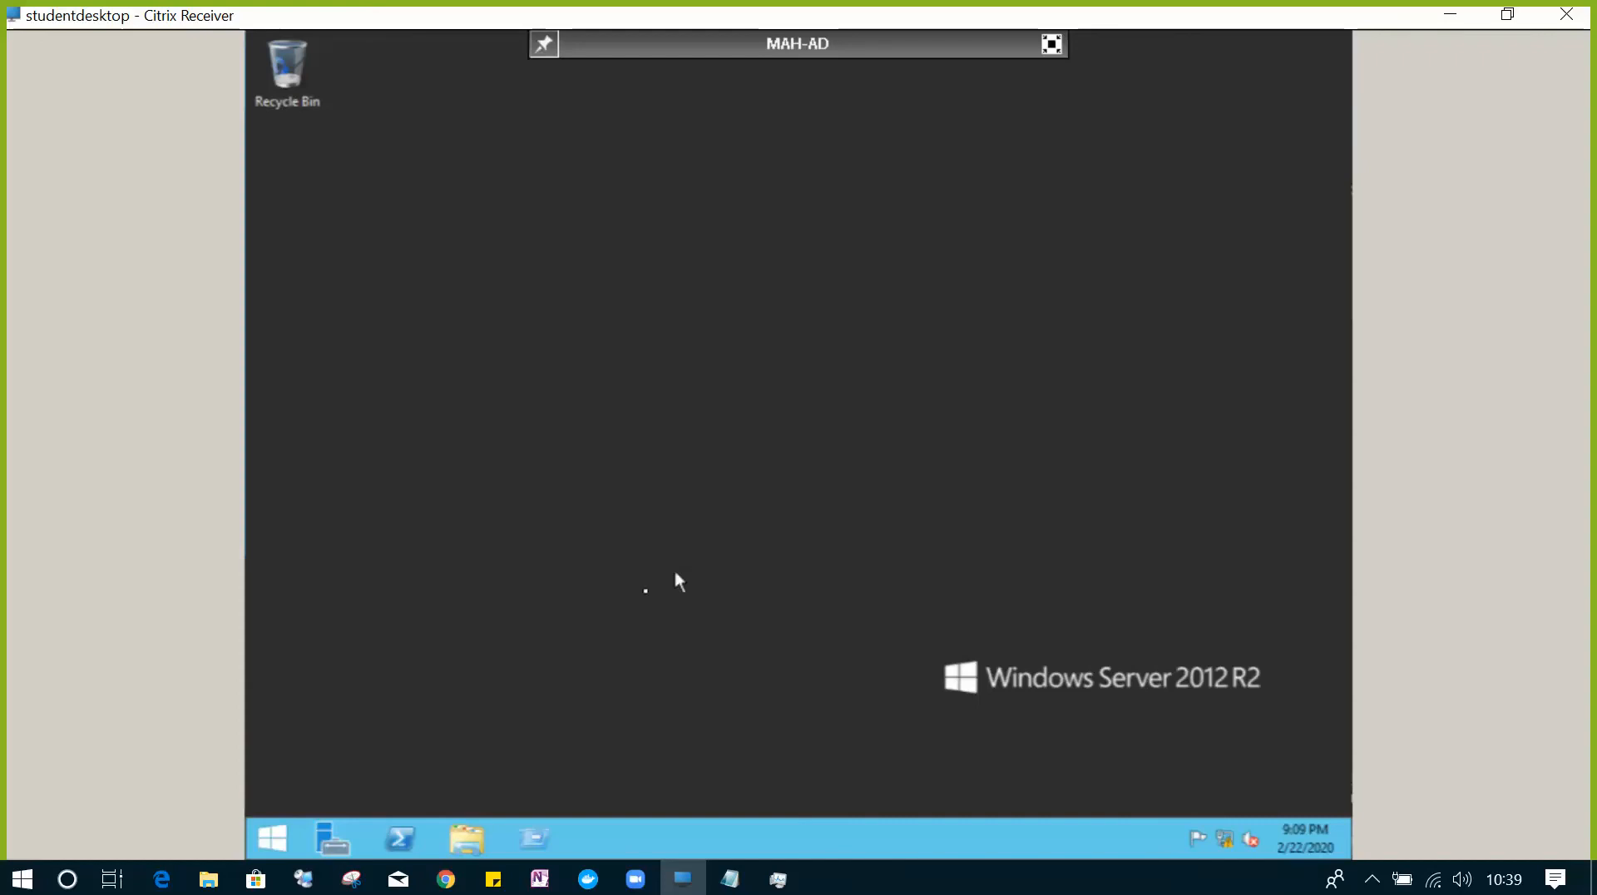
pyautogui.click(535, 840)
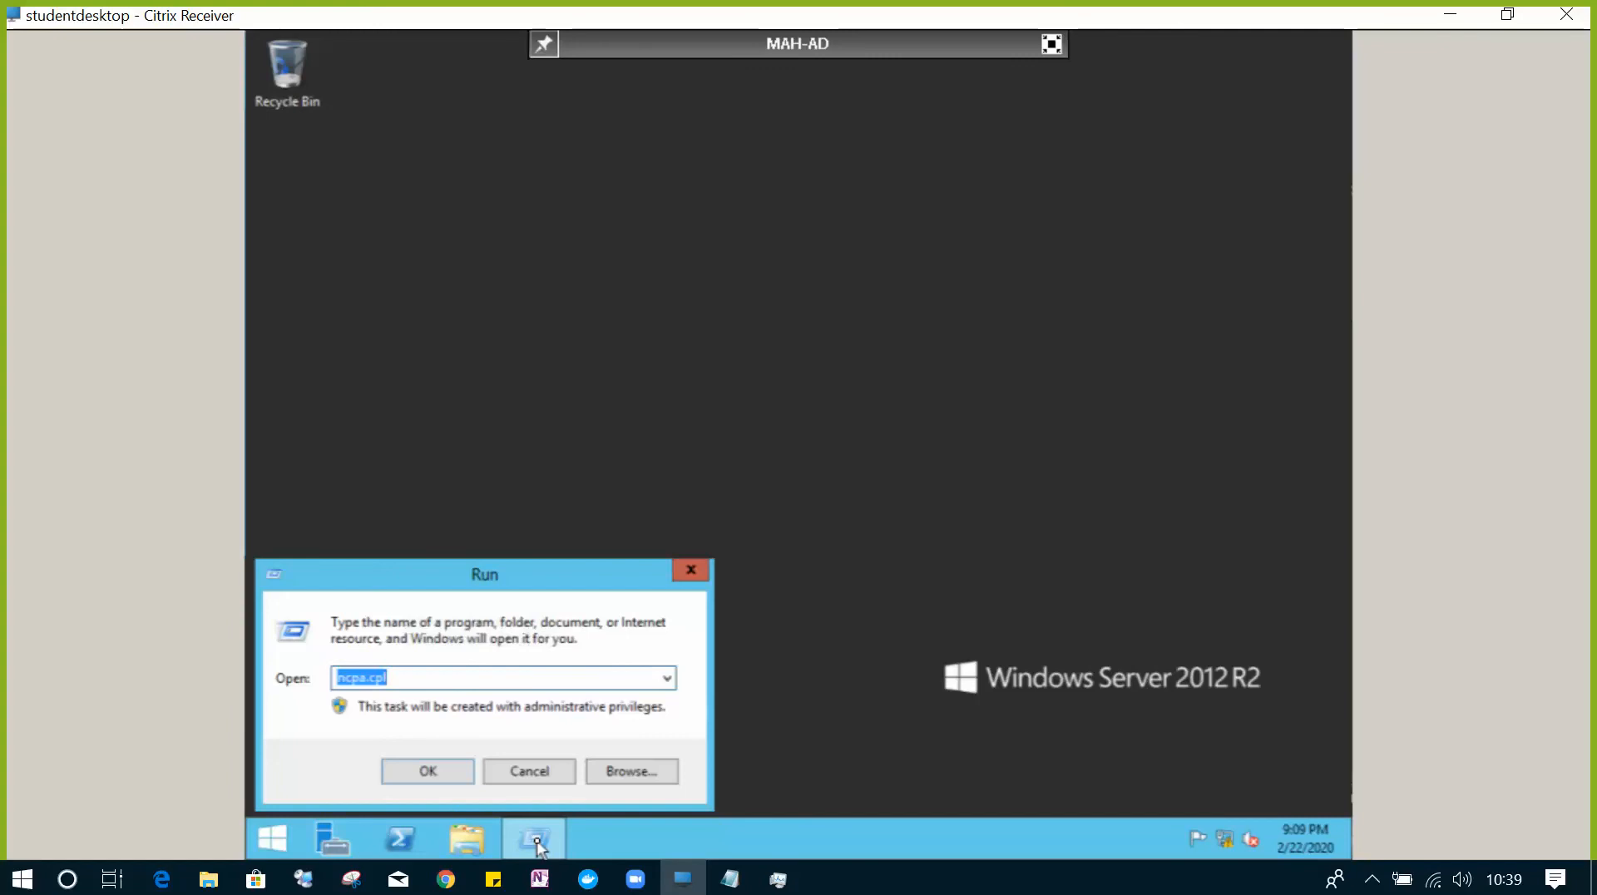
pyautogui.write('dcpromo')
pyautogui.press('Return')
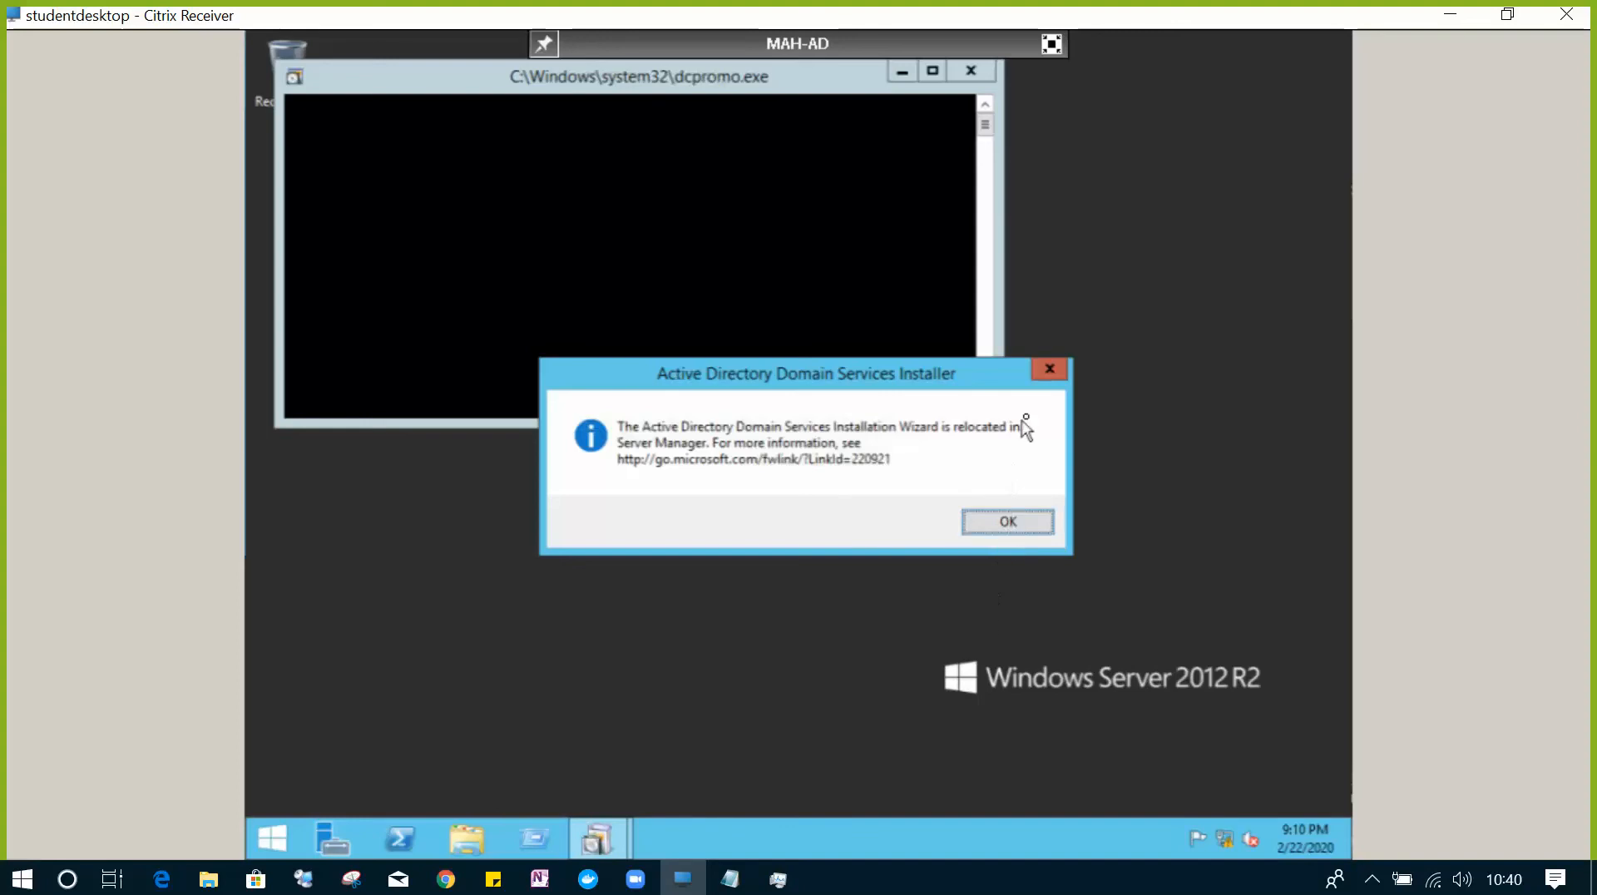
pyautogui.click(1059, 367)
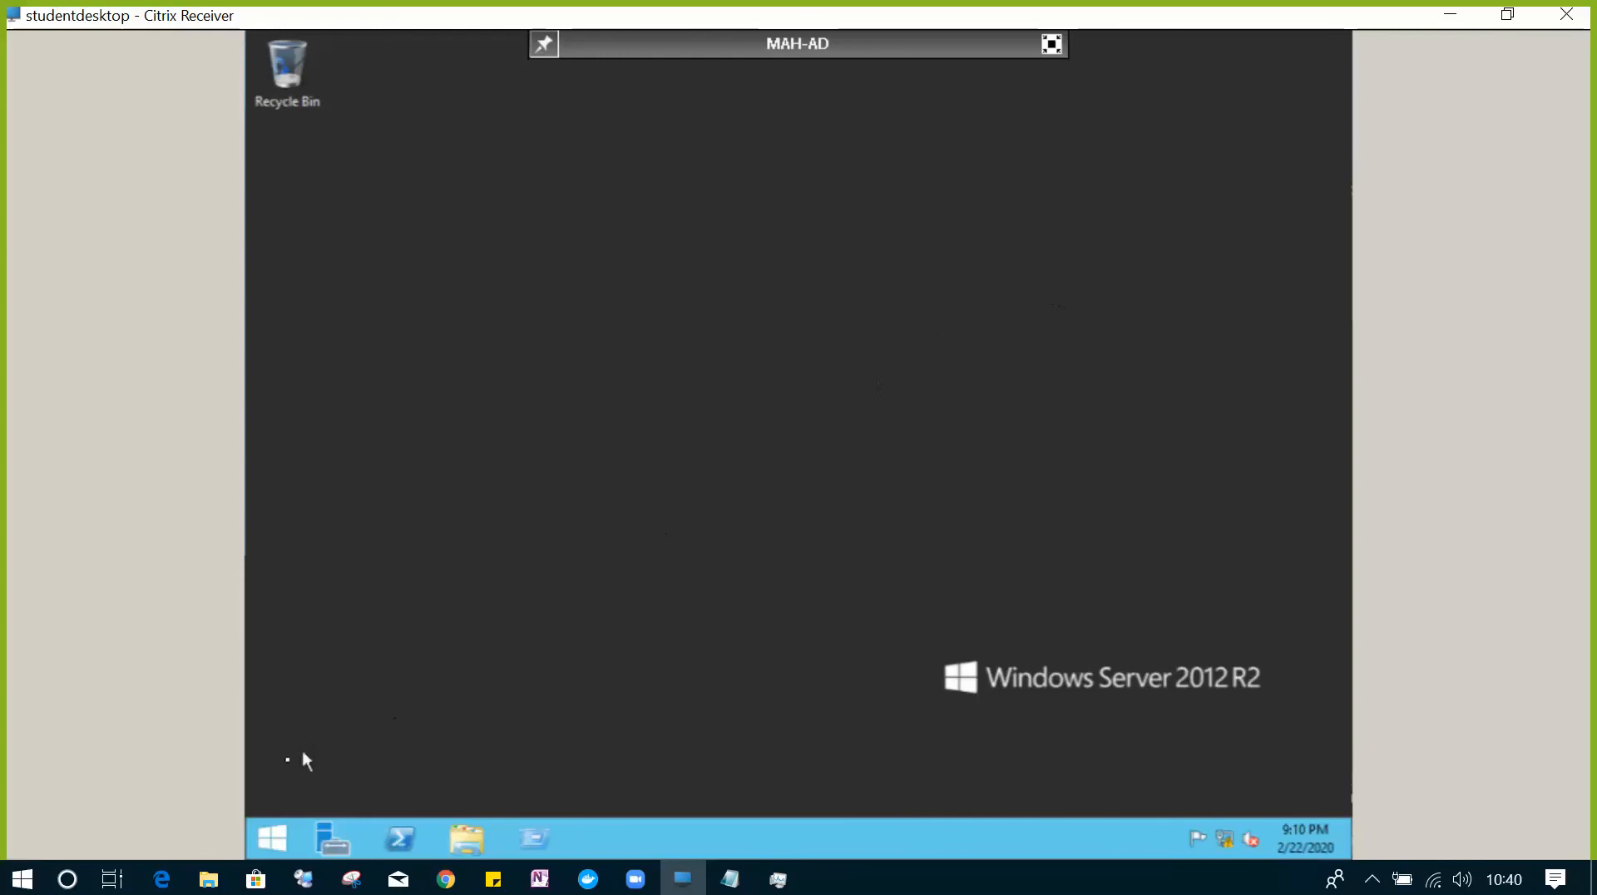
# - Start Add Roles and Features in Server Manager as a role-based installation targeting MAH-AD
pyautogui.click(326, 838)
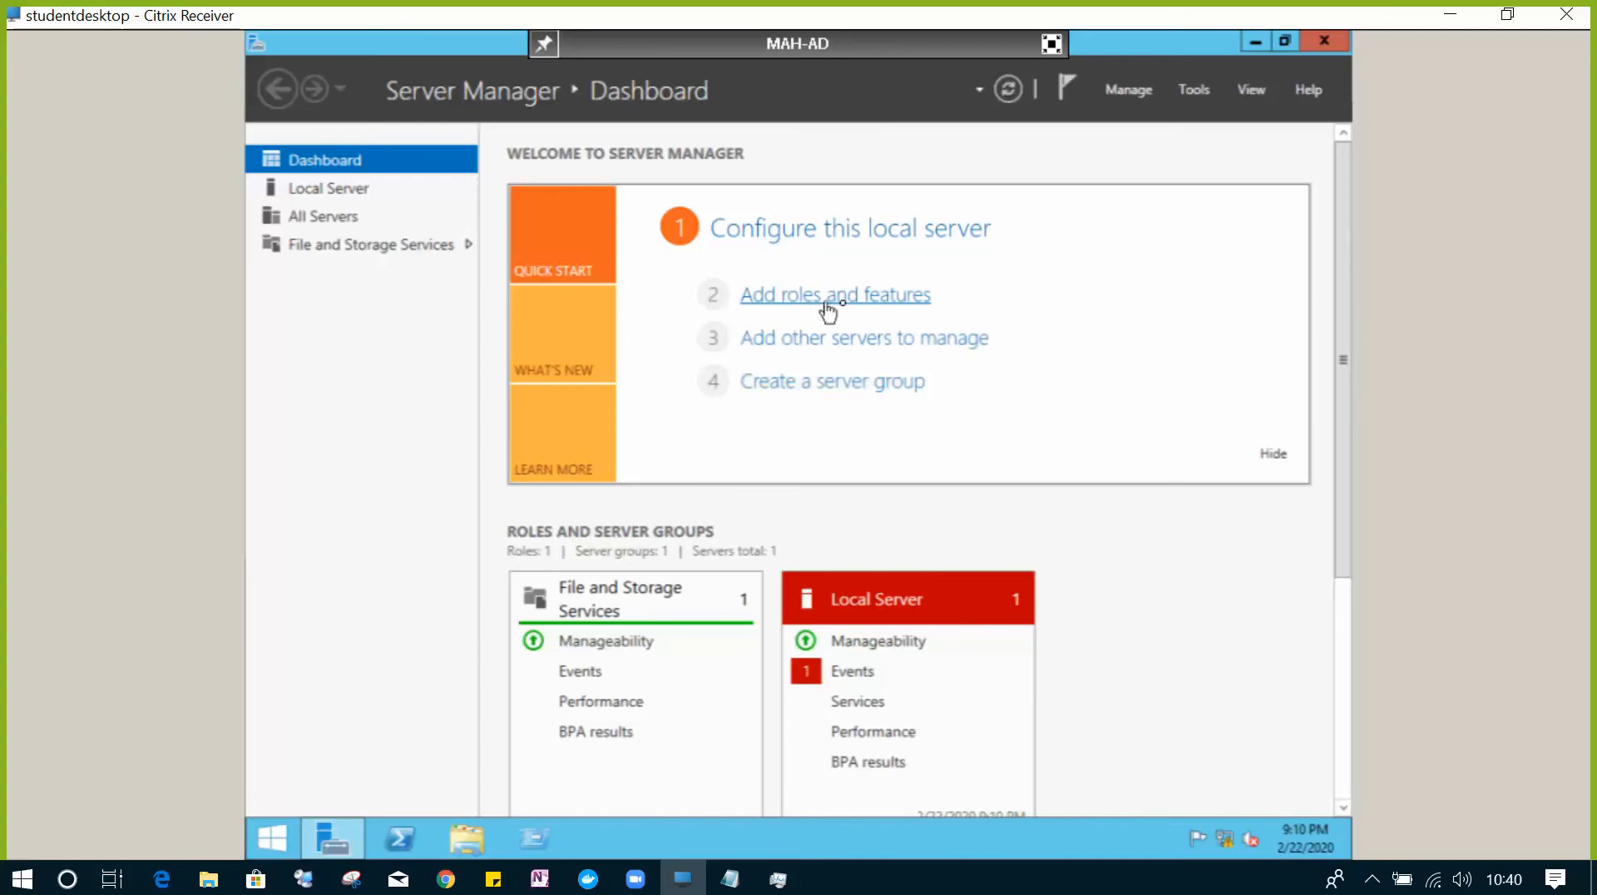
pyautogui.click(886, 310)
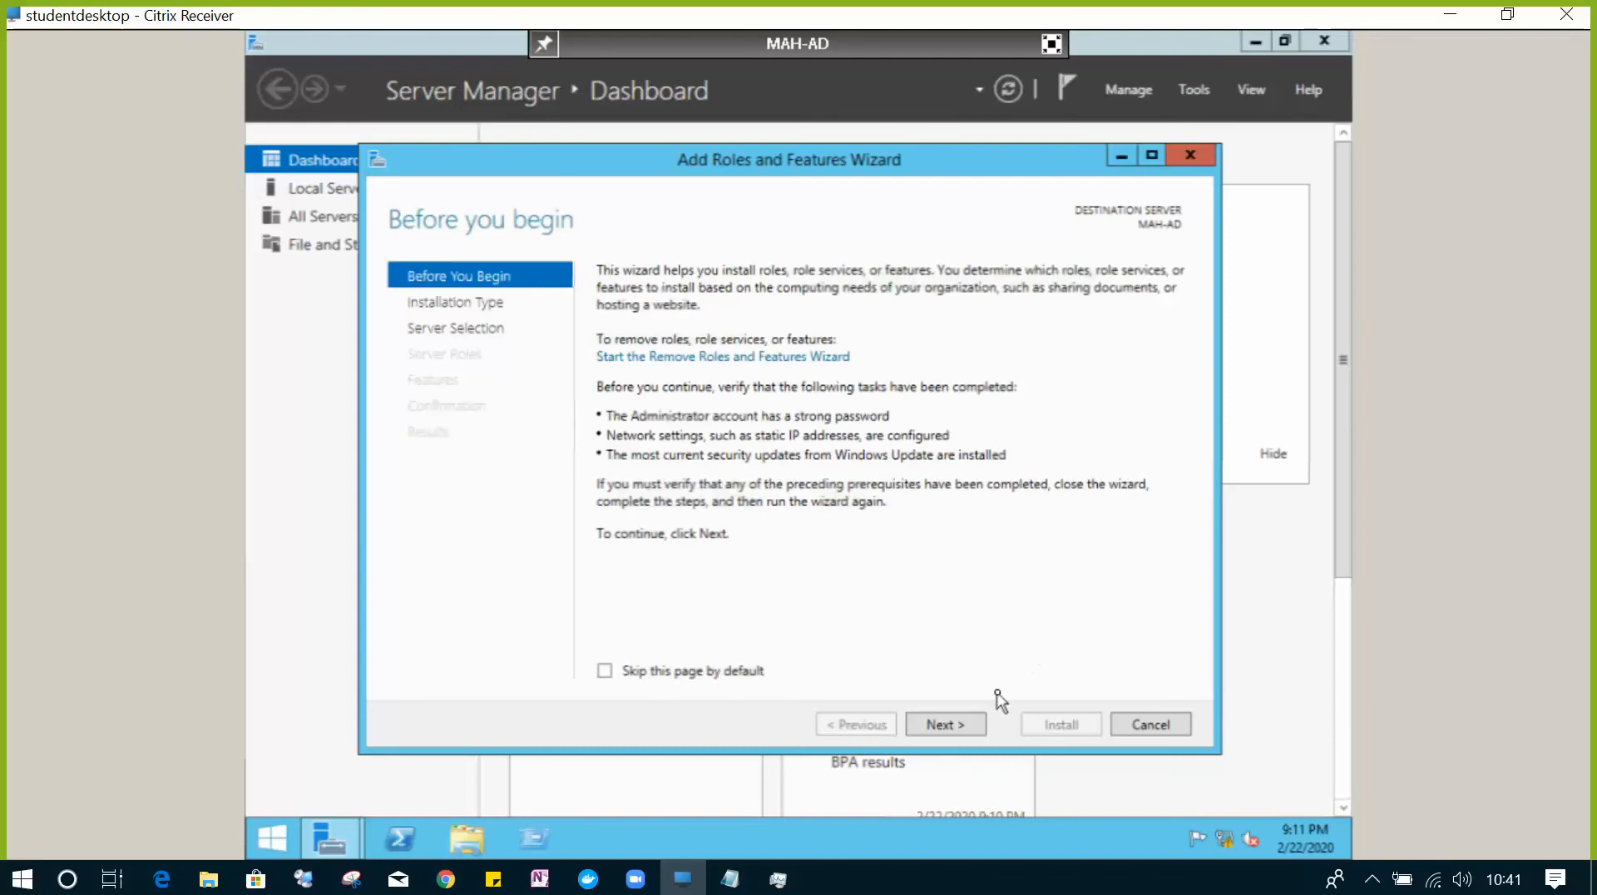
pyautogui.click(971, 727)
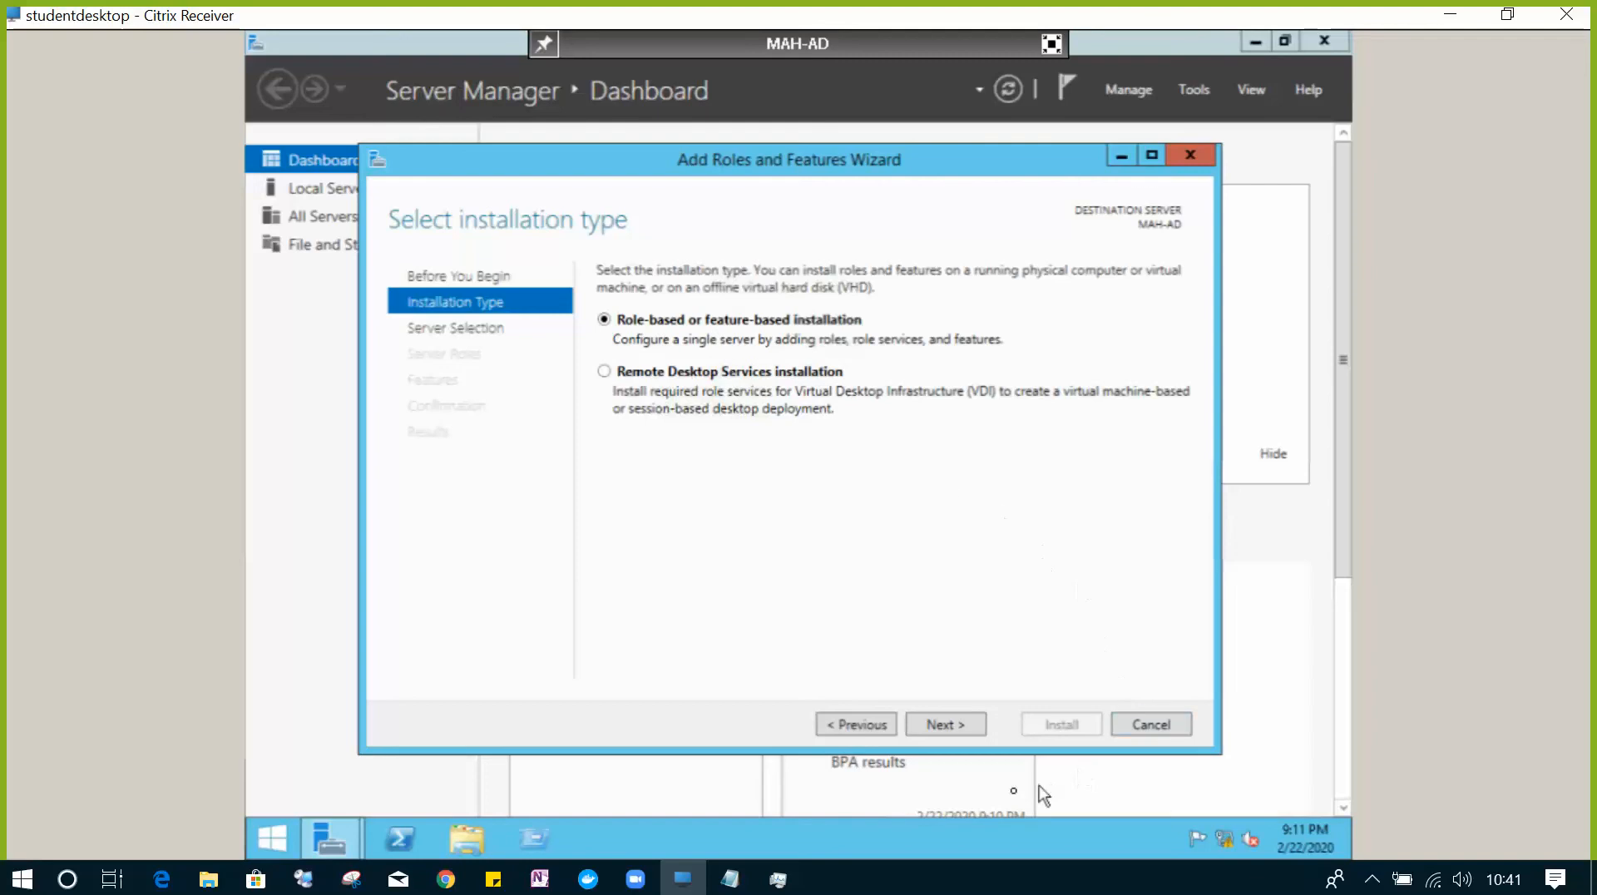
pyautogui.click(950, 728)
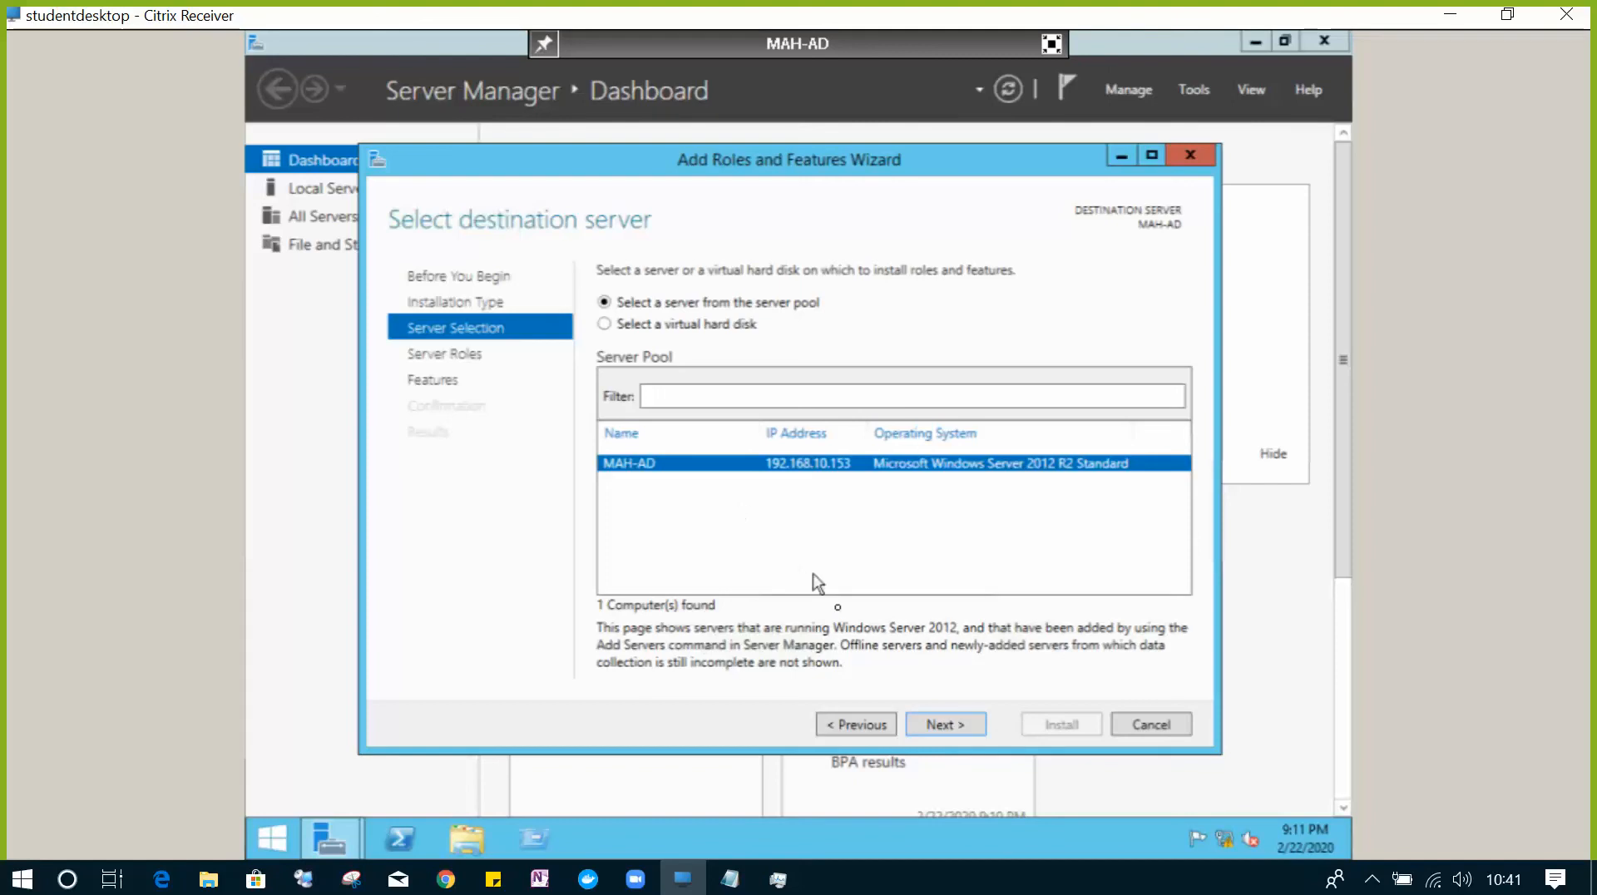
pyautogui.click(948, 725)
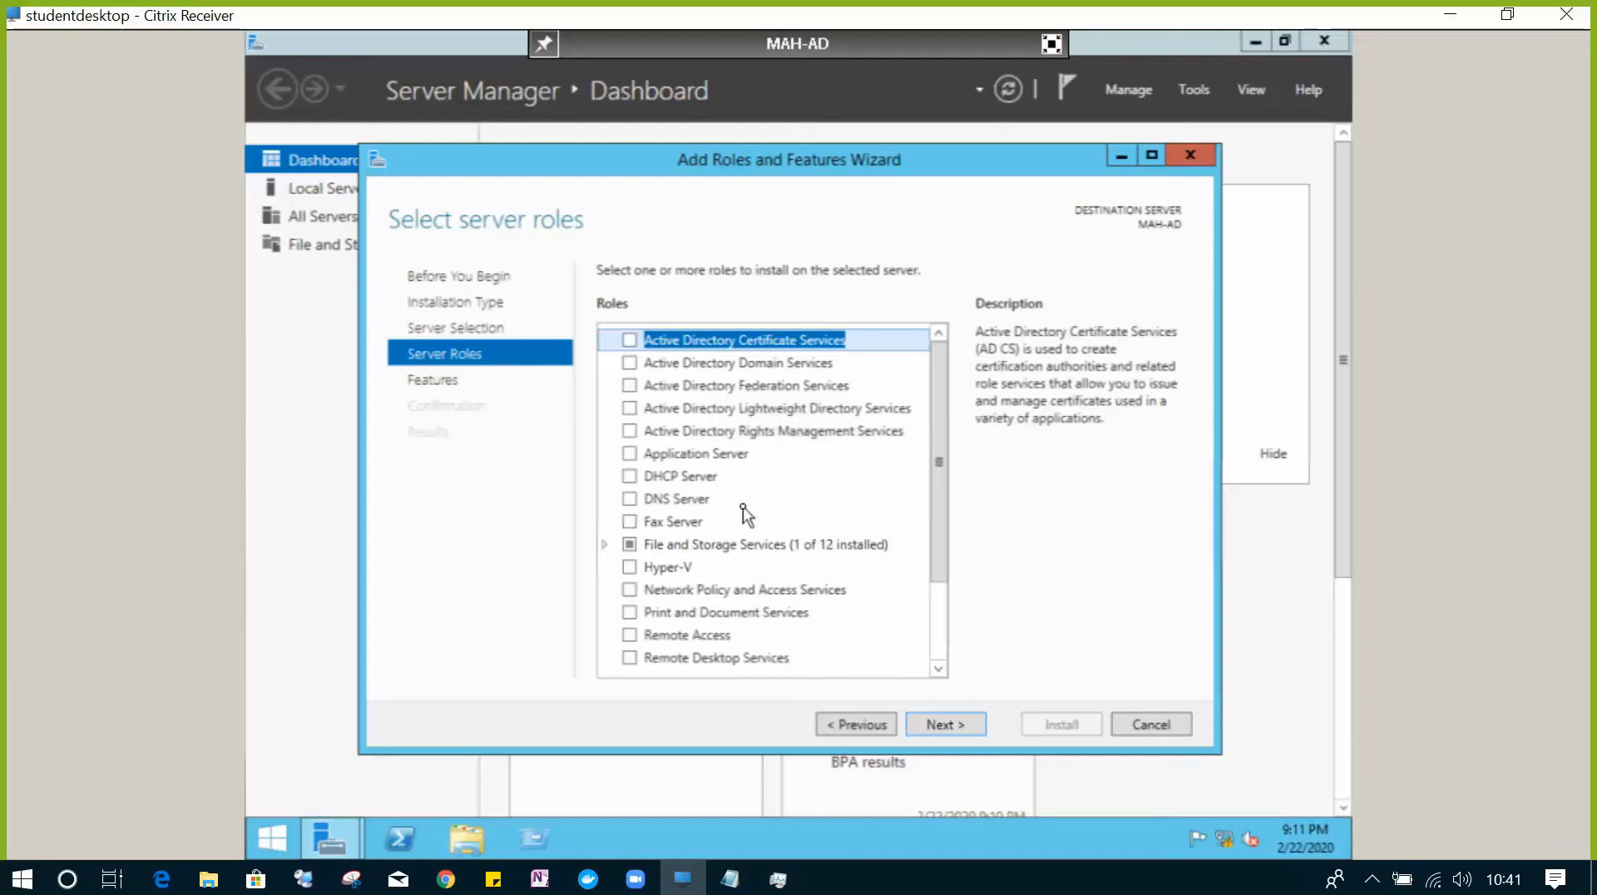
# - Select Active Directory Domain Services and DNS Server, adding their required management tools
pyautogui.click(629, 364)
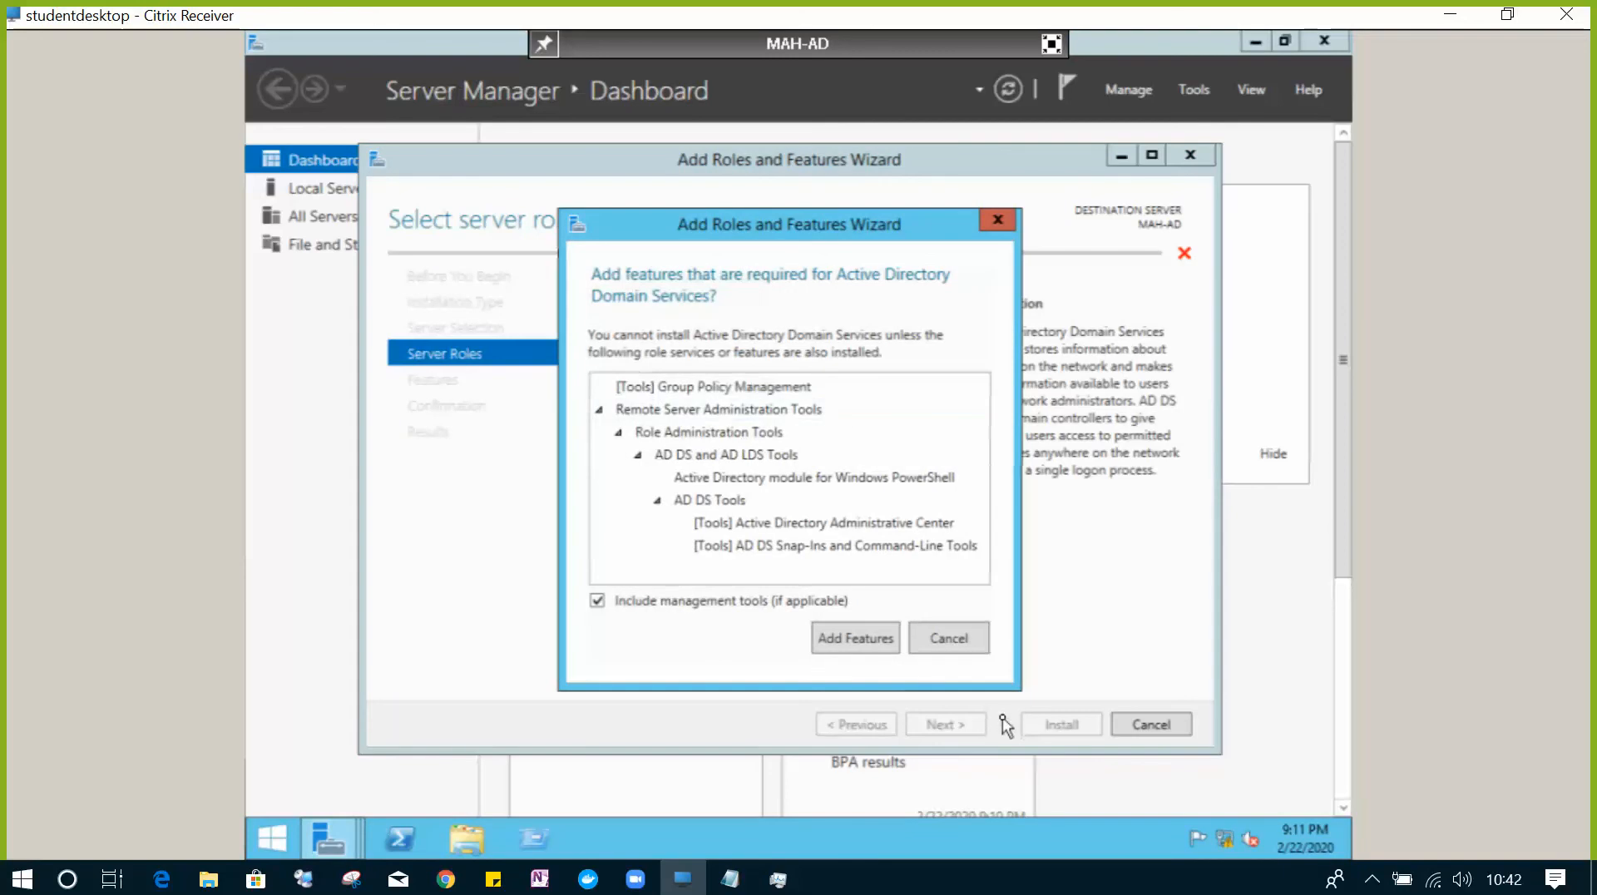
pyautogui.click(859, 645)
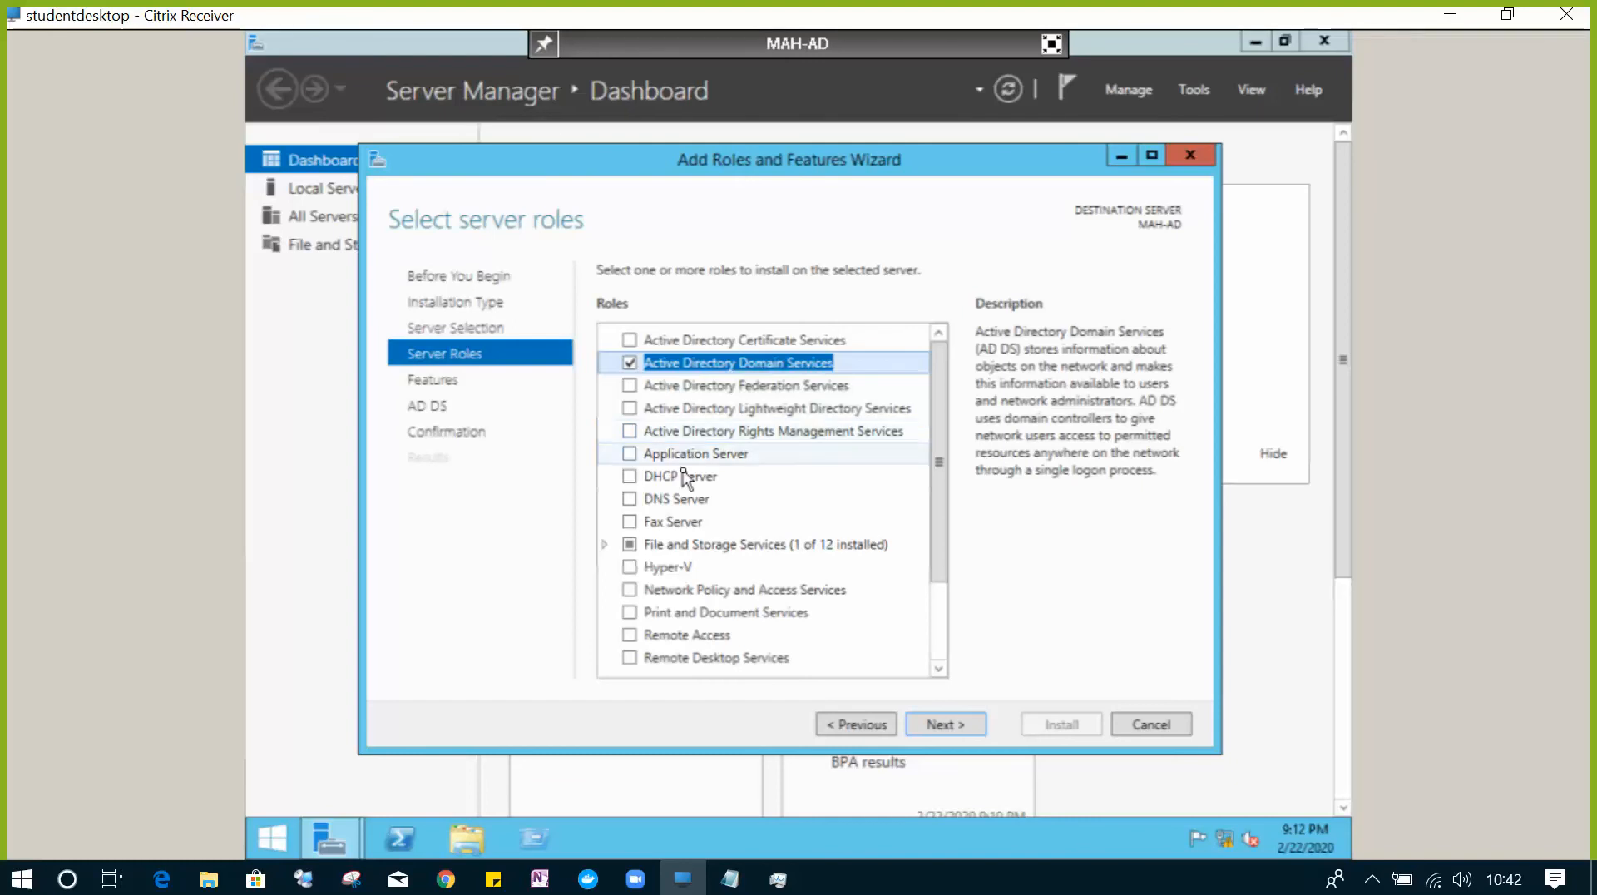
pyautogui.click(629, 499)
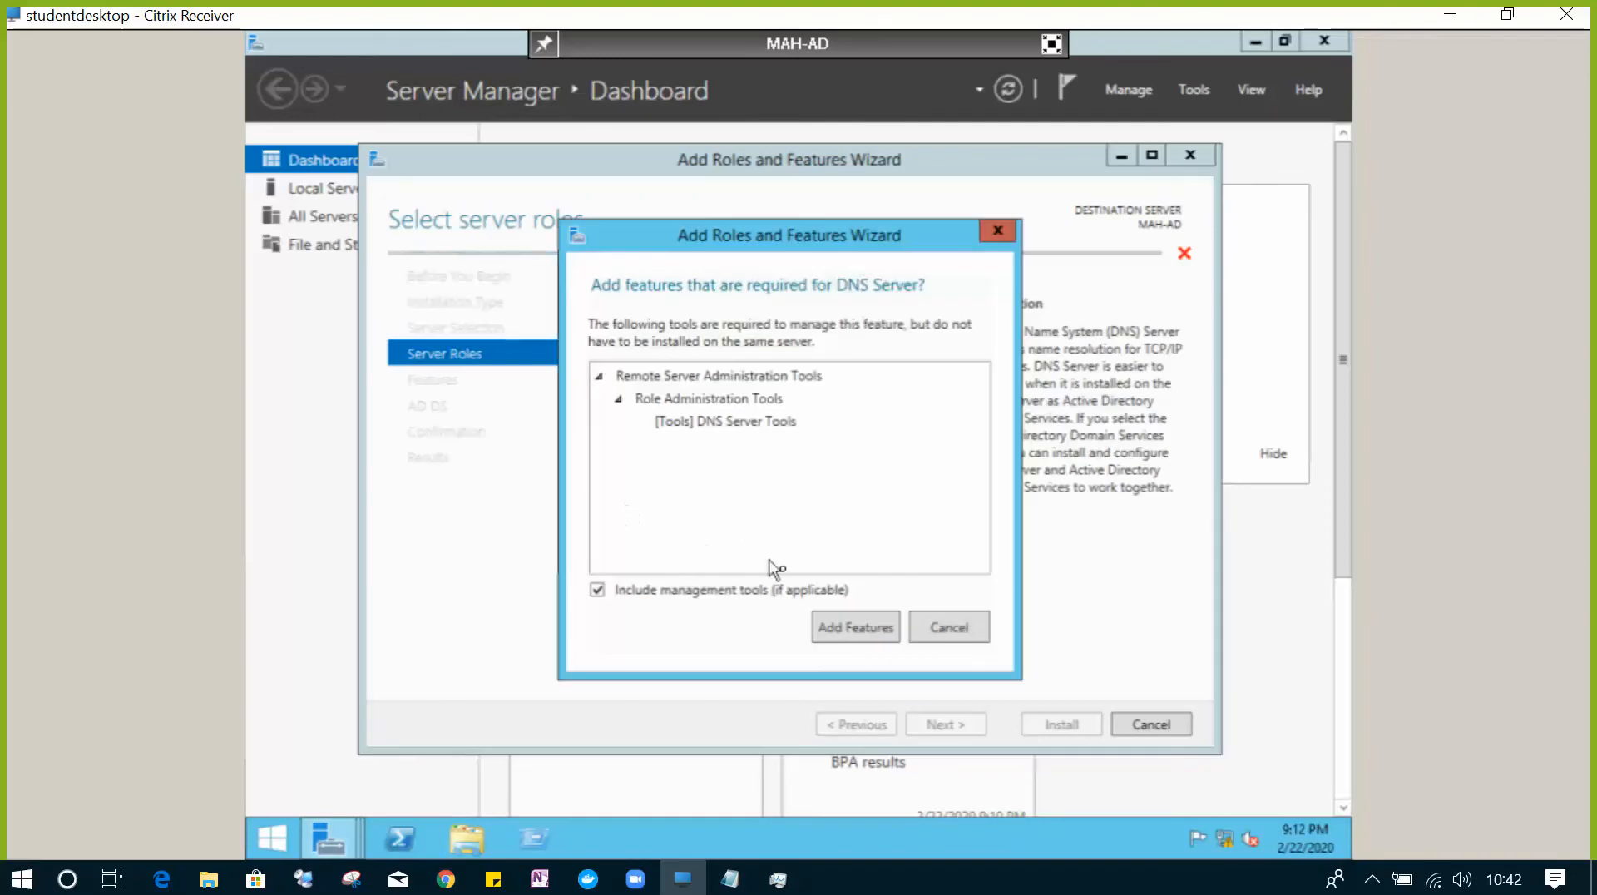
pyautogui.click(833, 632)
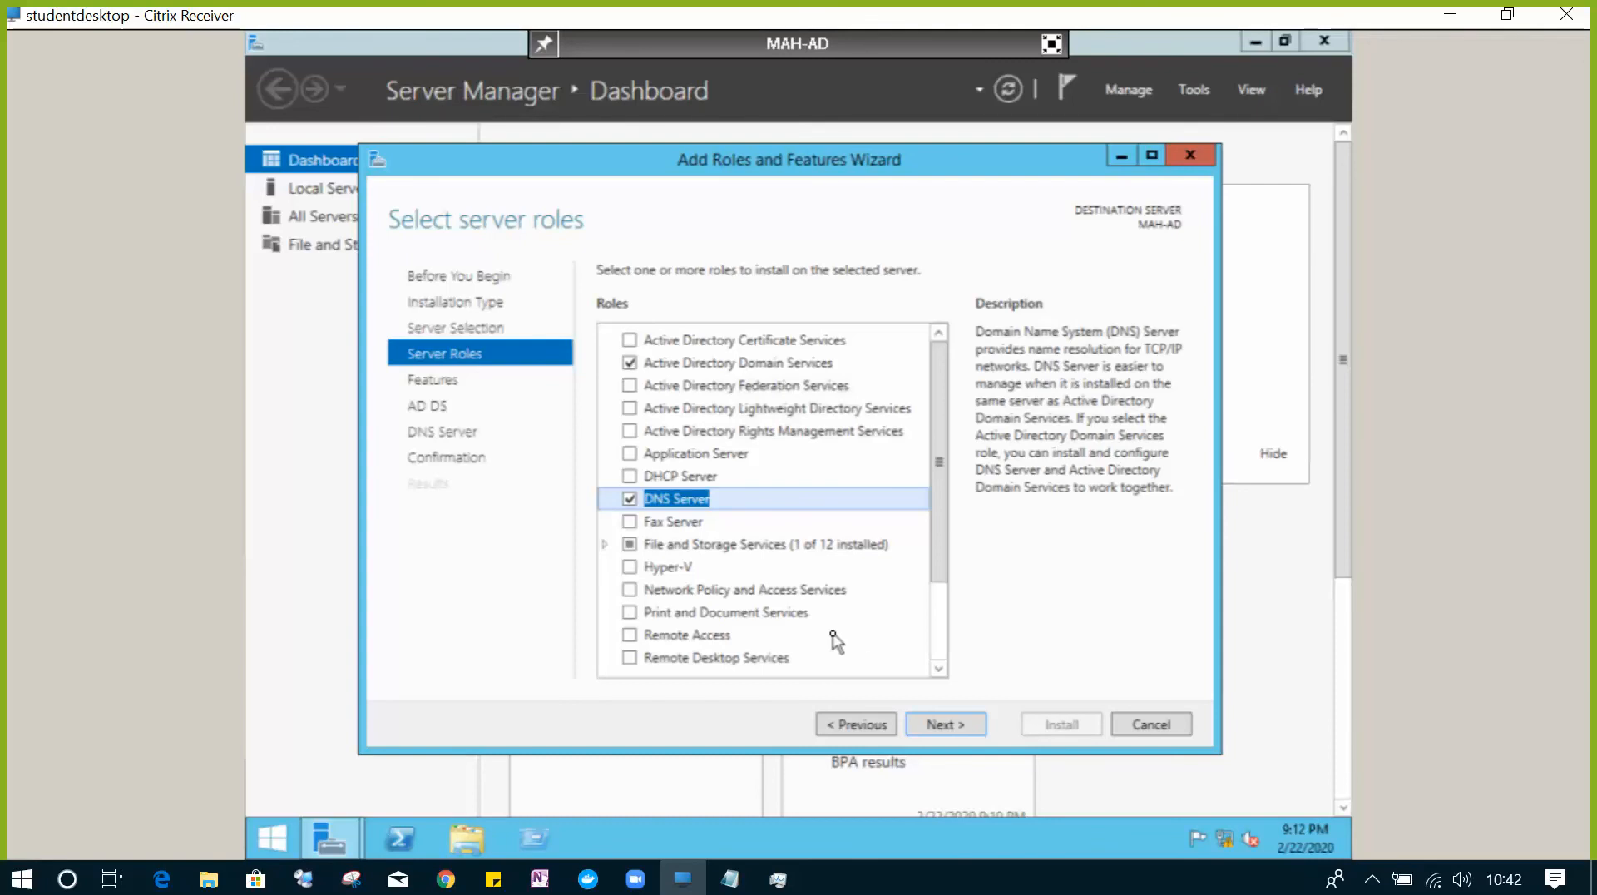
# - Skip past features and role overviews, allow automatic restarts, and begin the installation
pyautogui.click(944, 724)
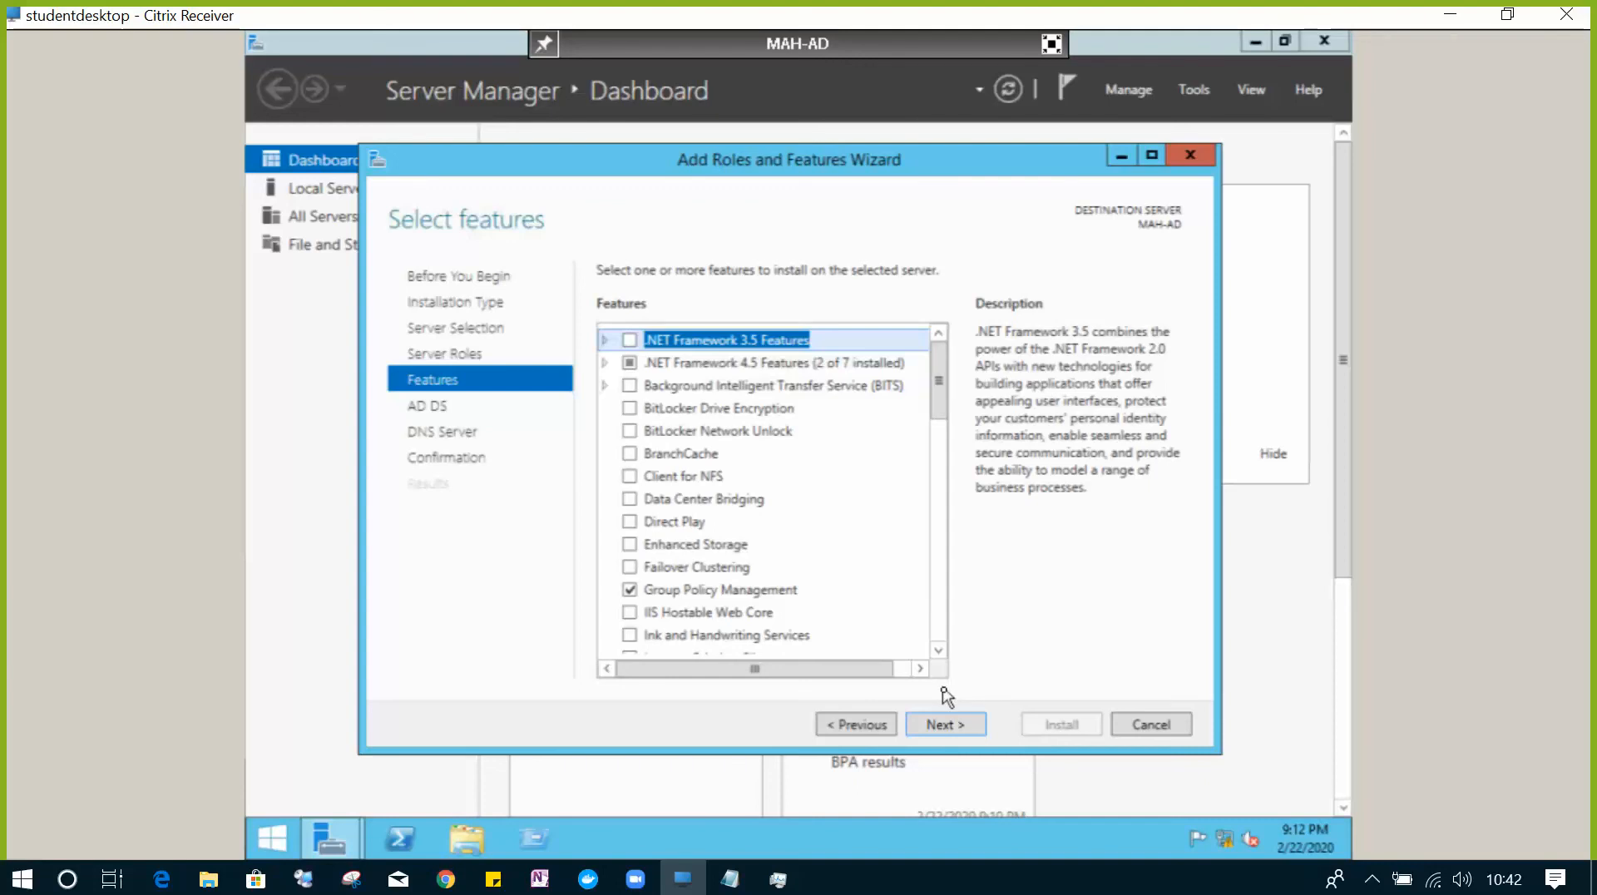
pyautogui.click(945, 724)
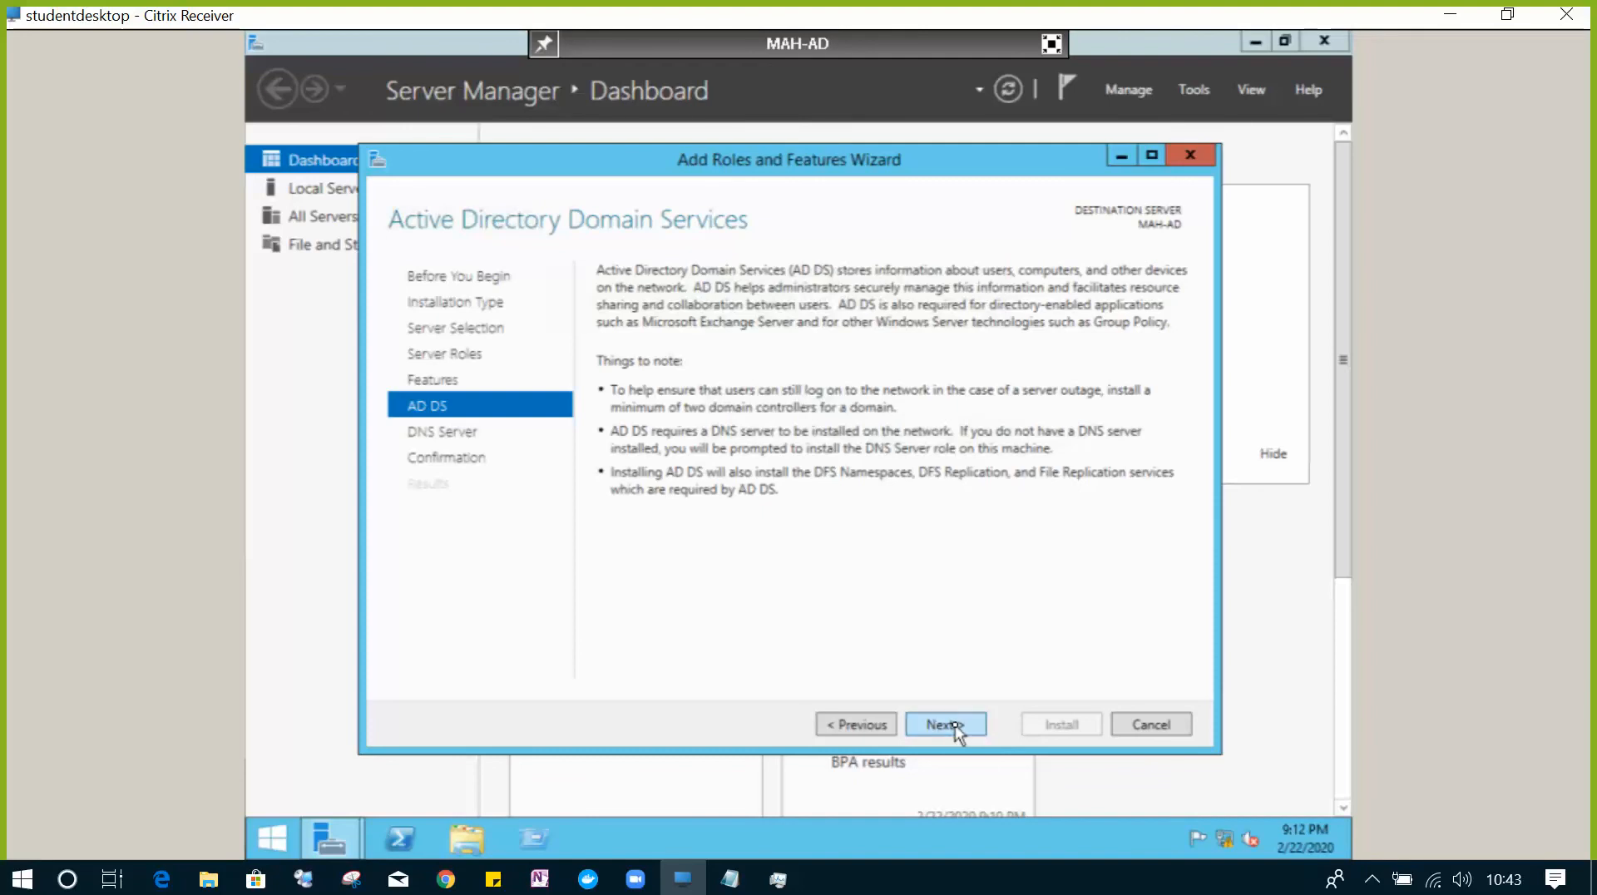
pyautogui.click(948, 724)
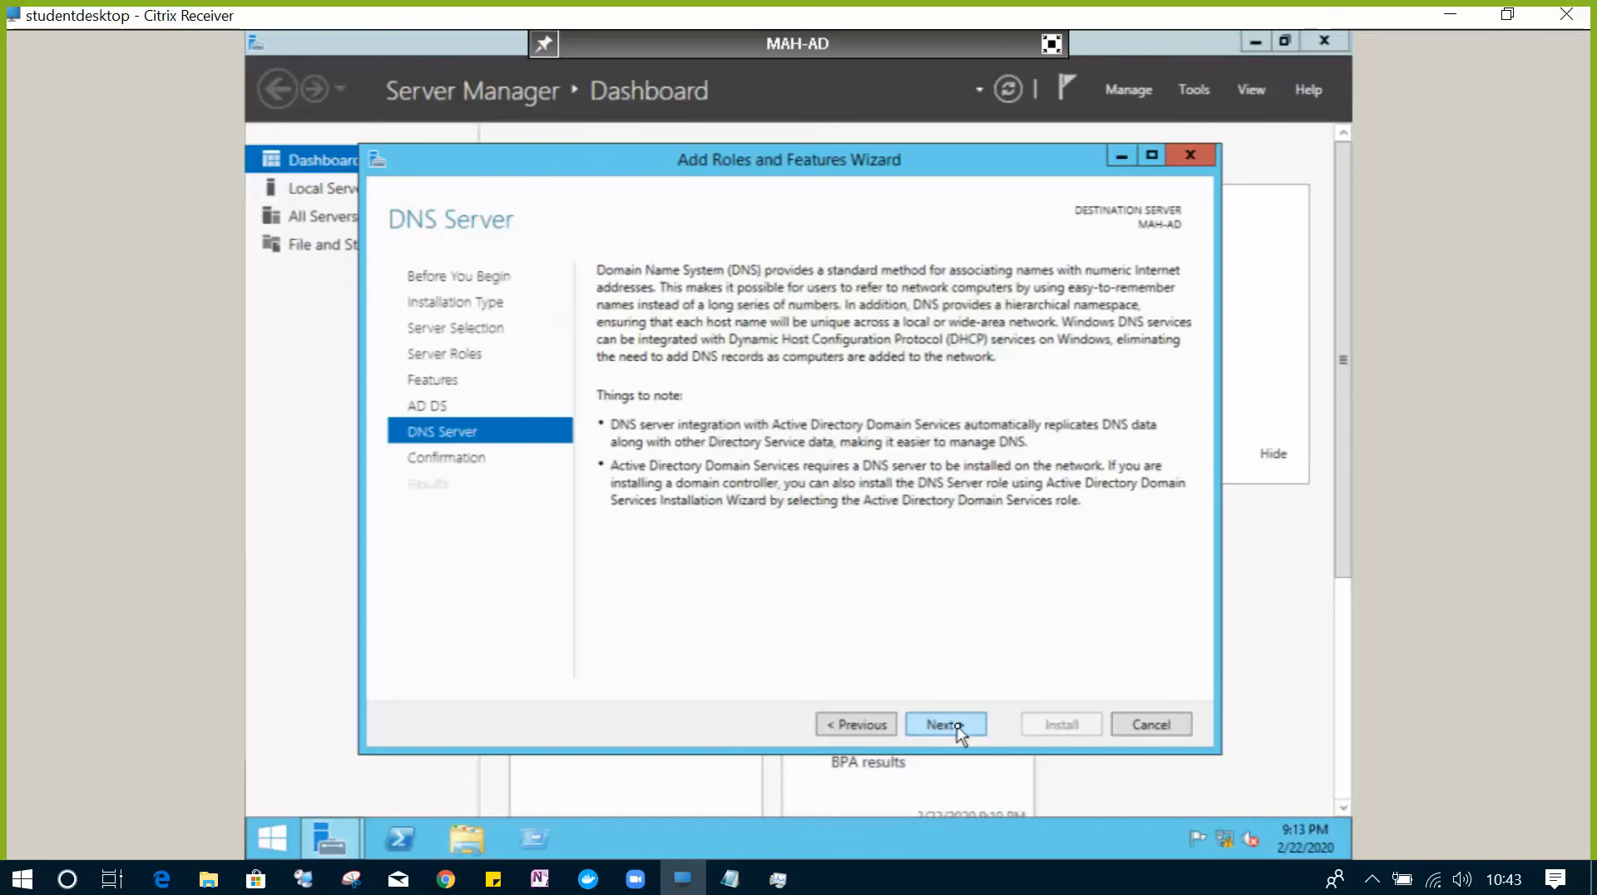
pyautogui.click(958, 732)
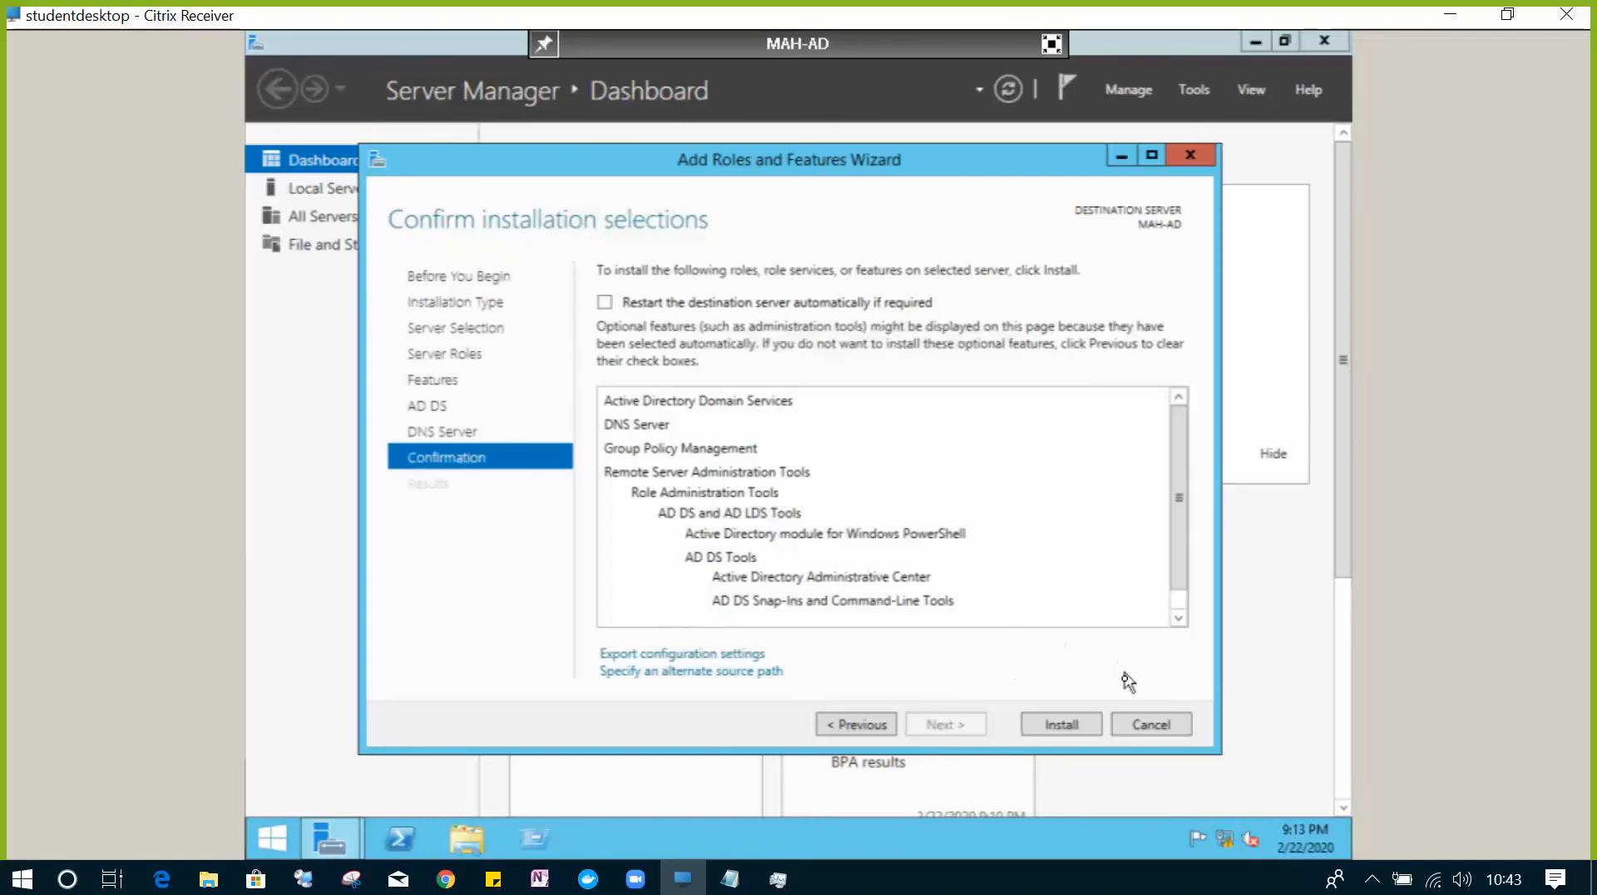
pyautogui.click(605, 304)
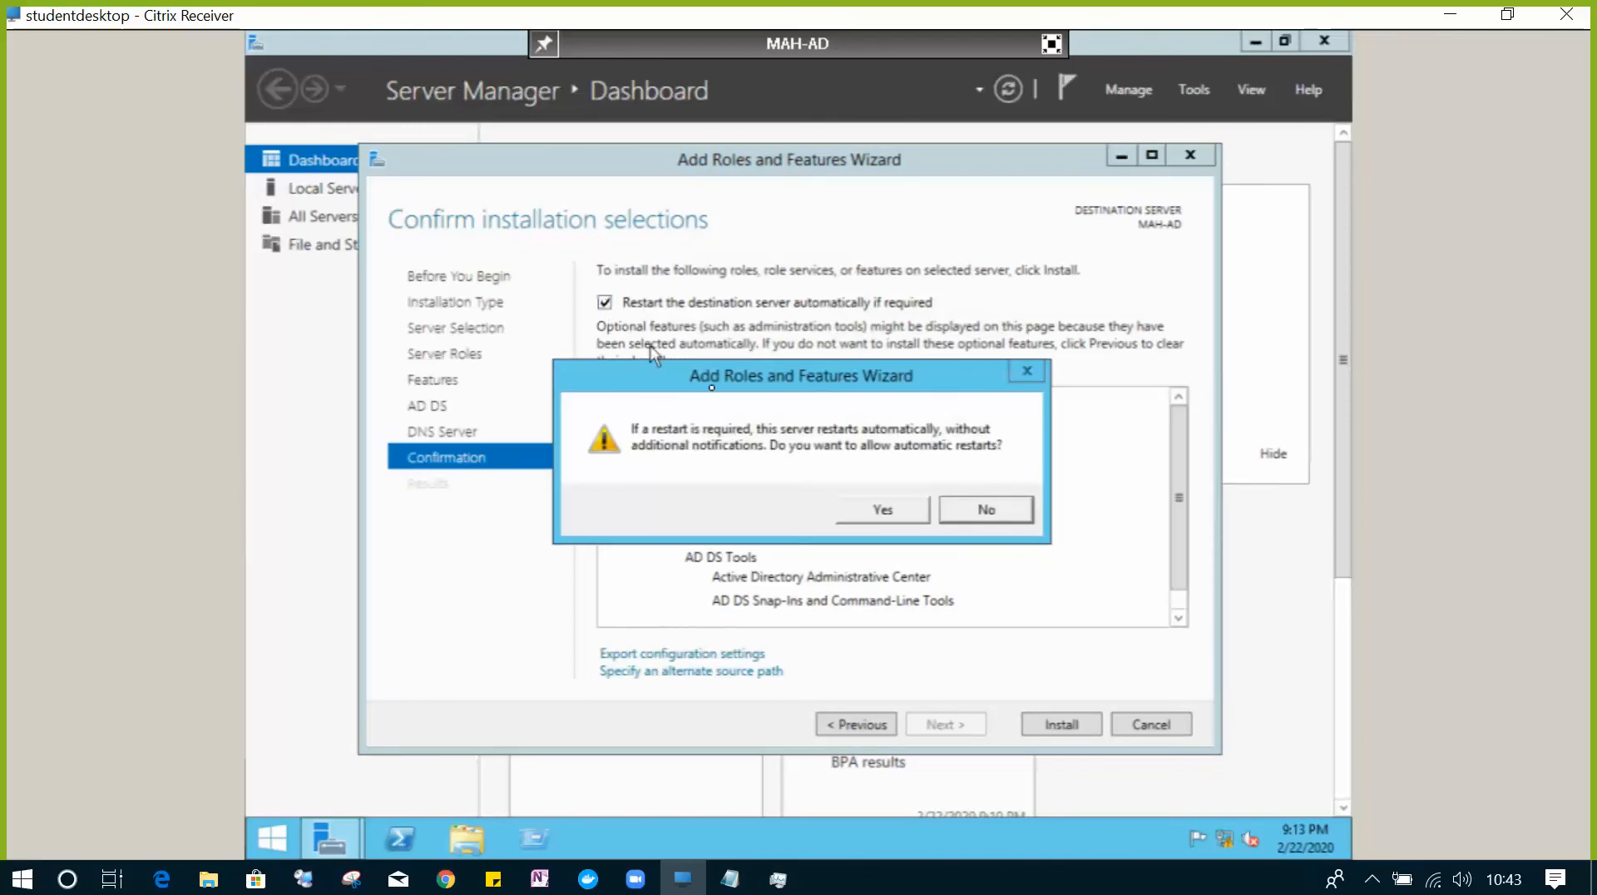
pyautogui.click(856, 509)
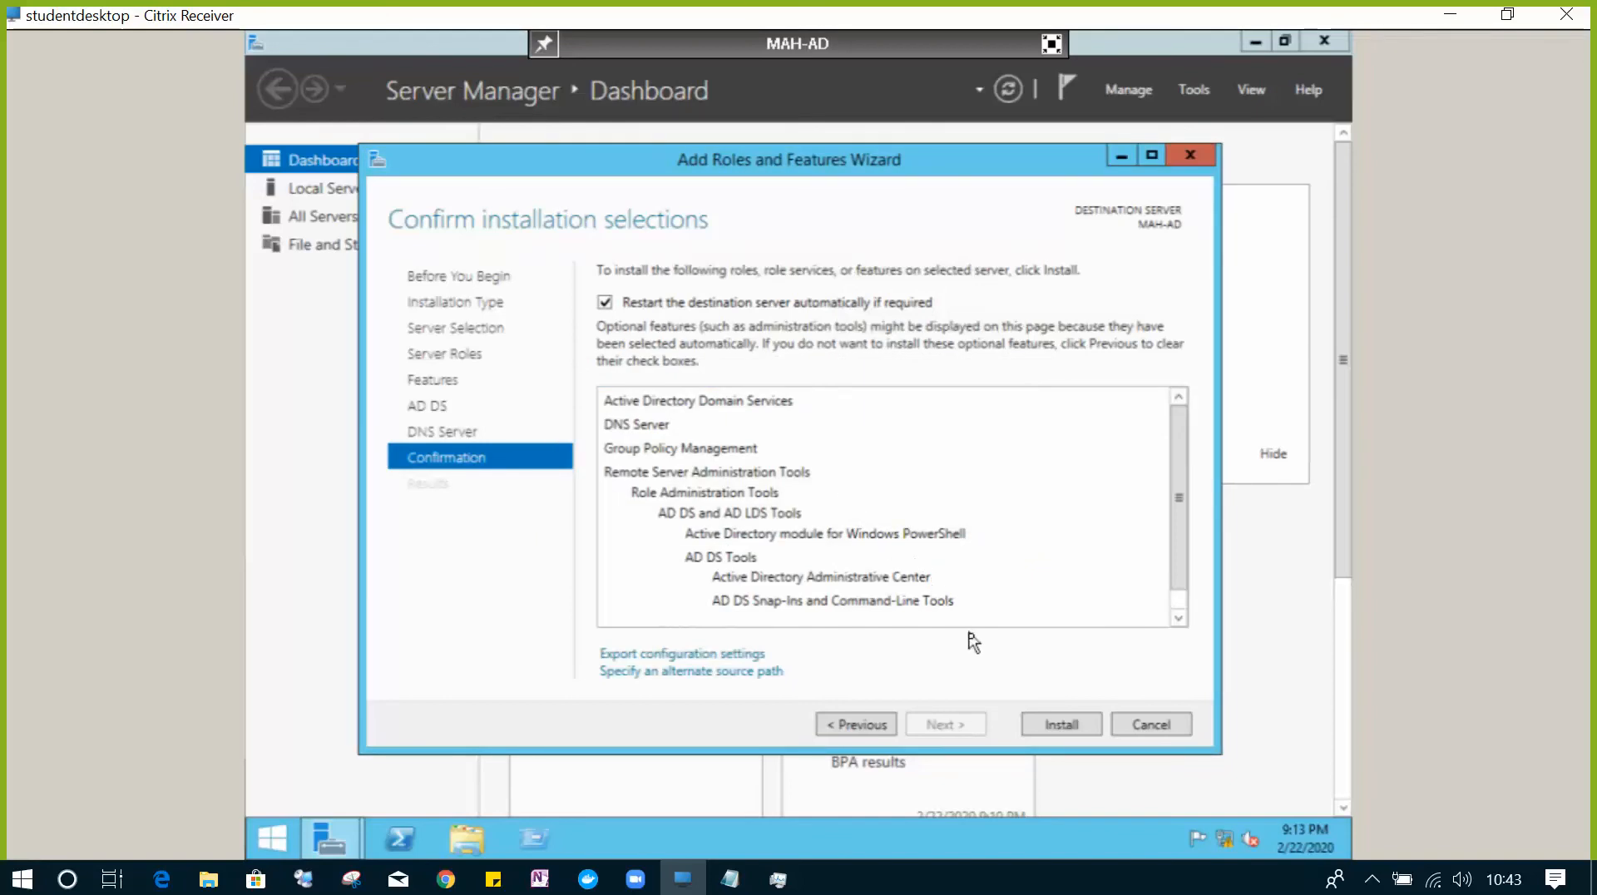
pyautogui.click(1056, 731)
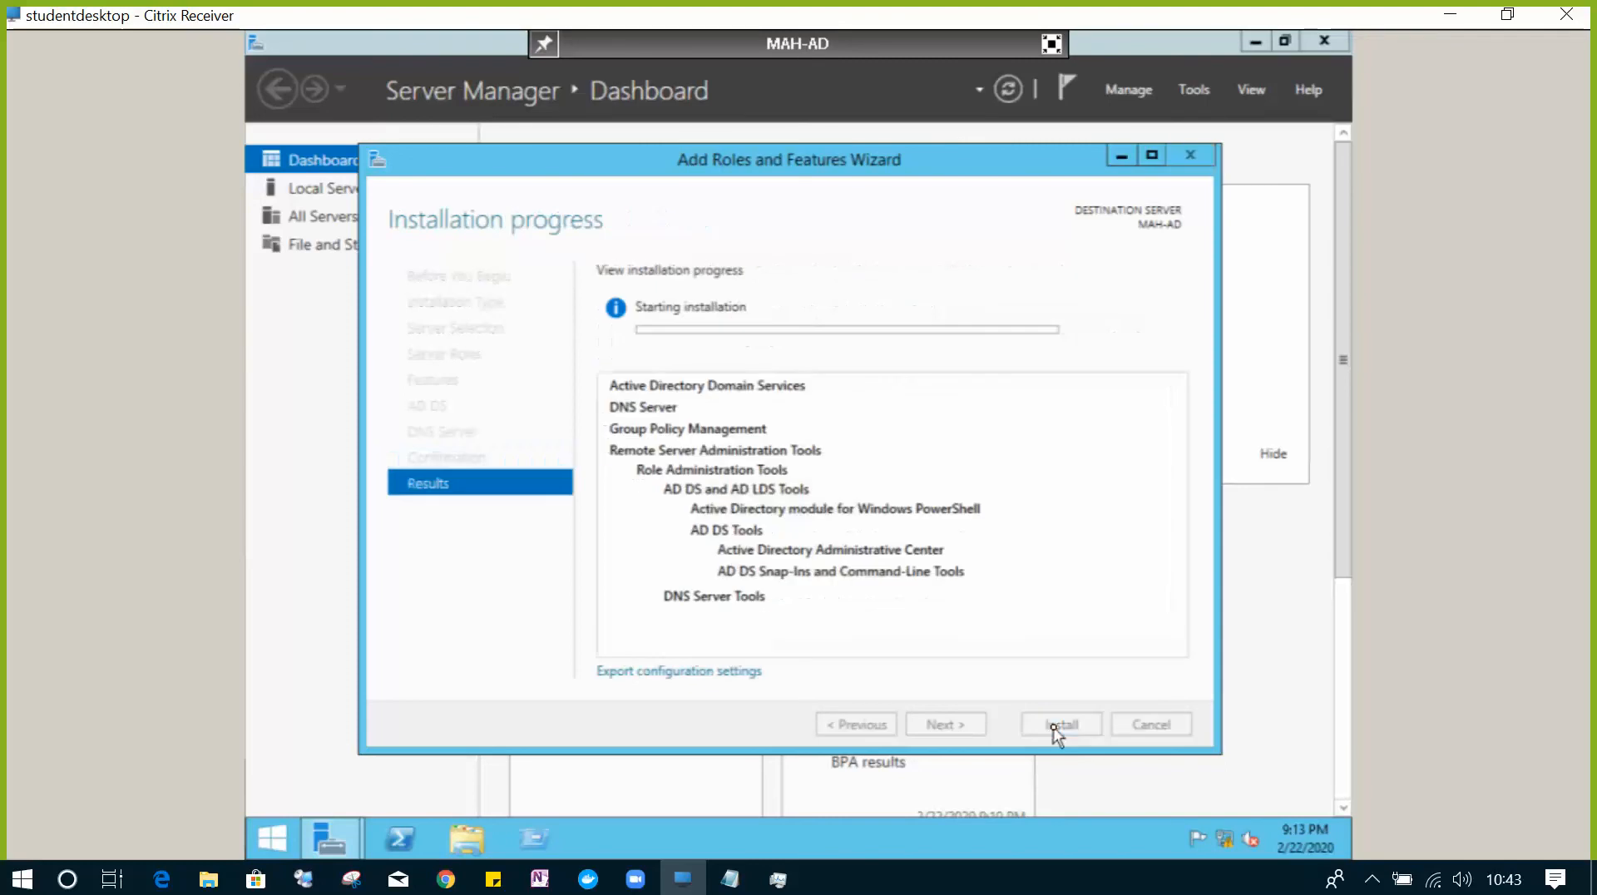
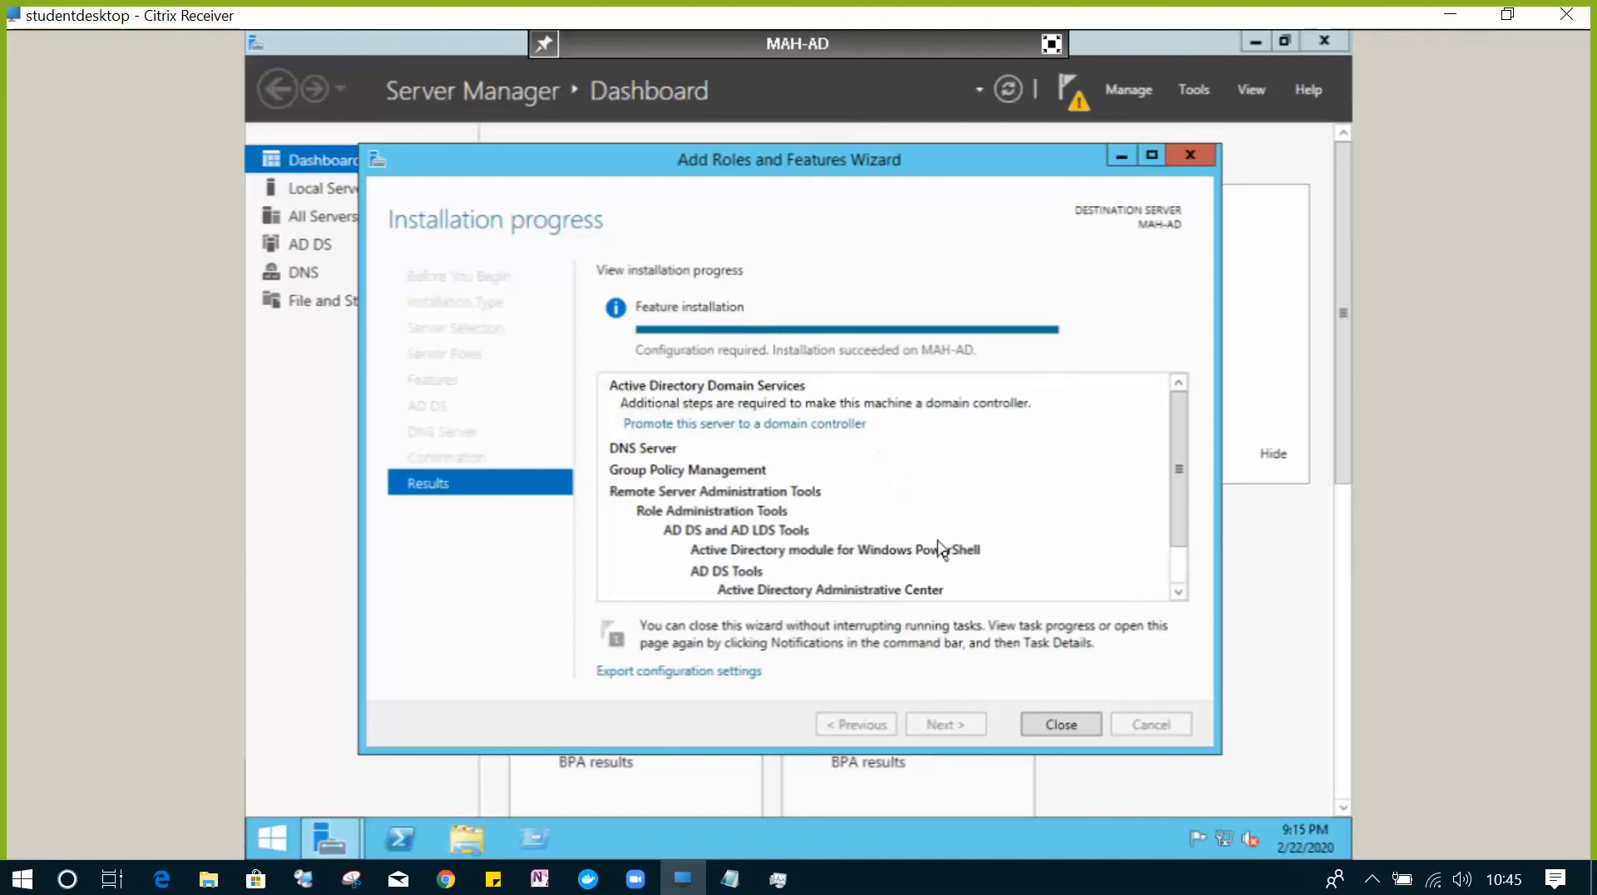
# - Close the finished roles wizard and launch domain controller promotion from the Notifications flag
pyautogui.click(1050, 727)
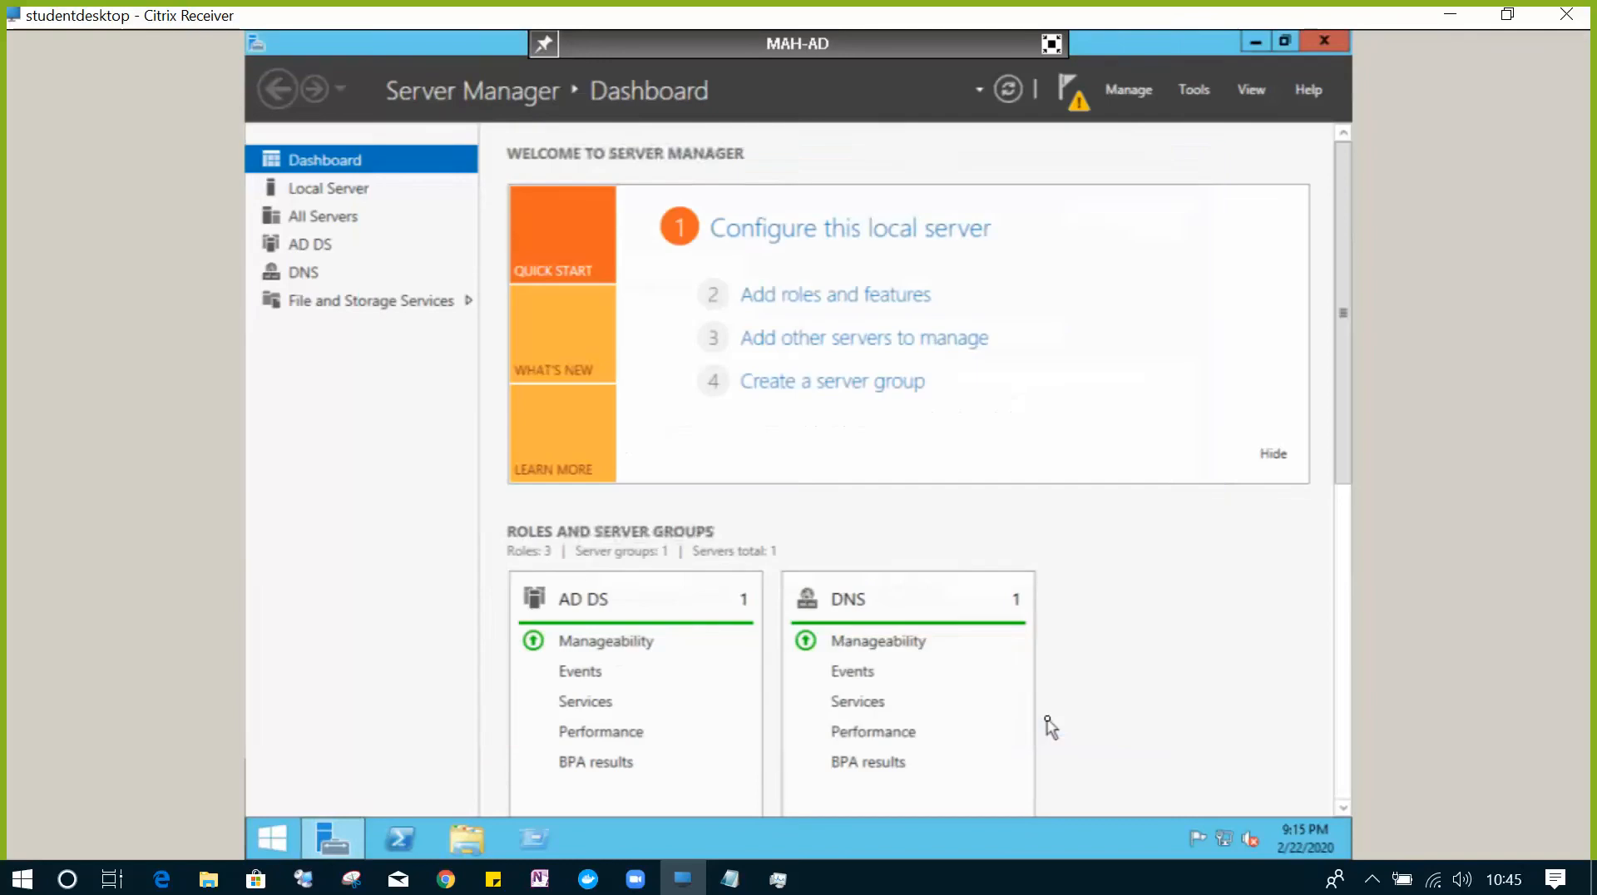
pyautogui.click(1073, 93)
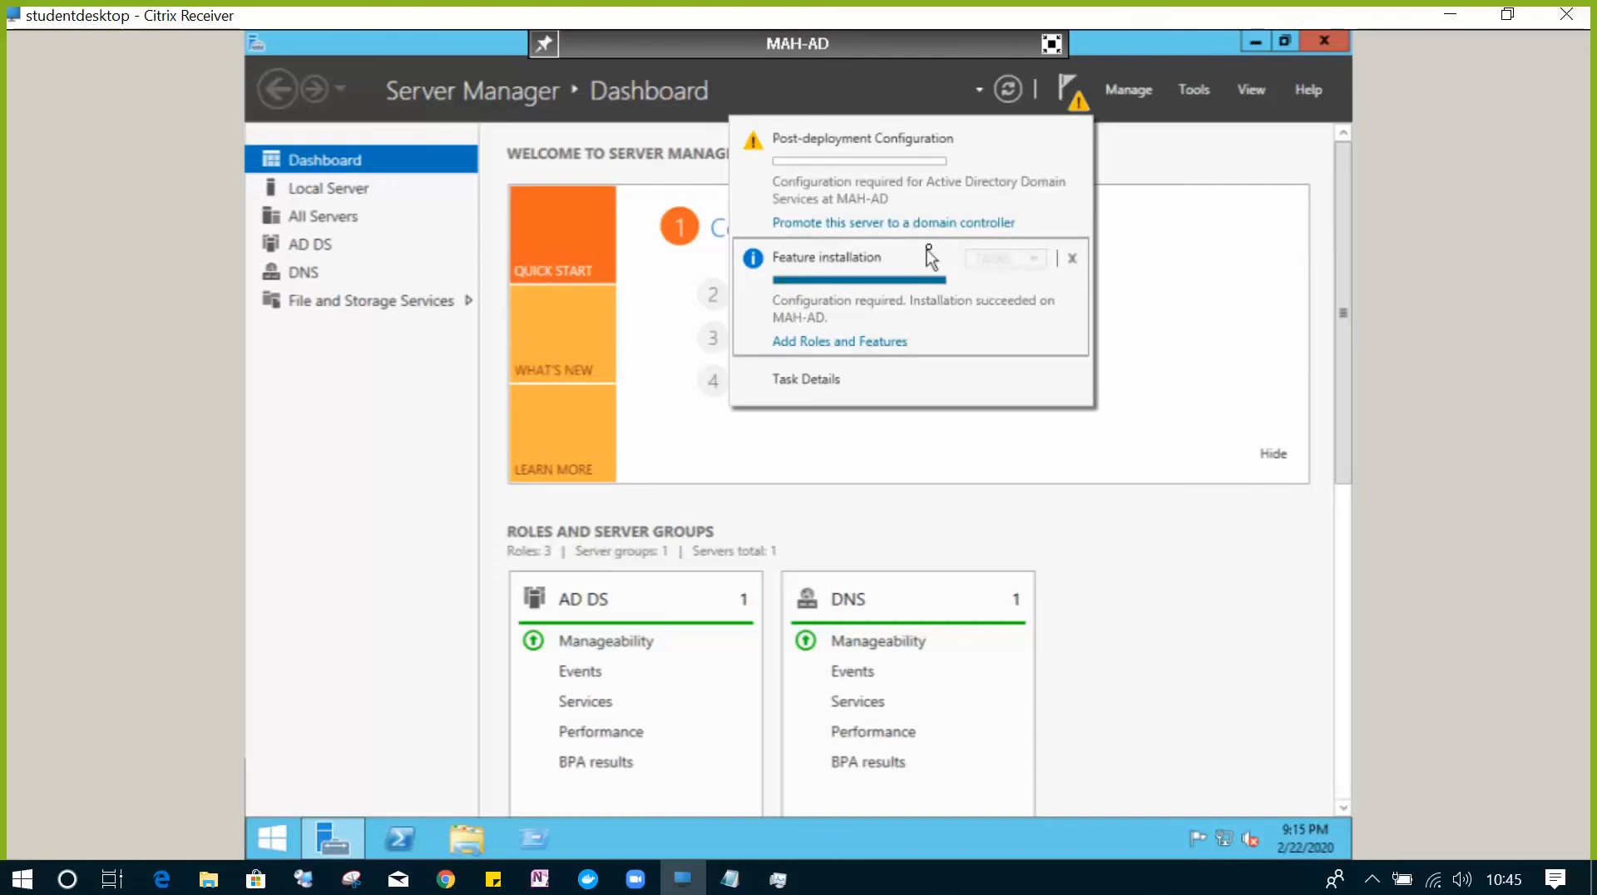
pyautogui.click(932, 227)
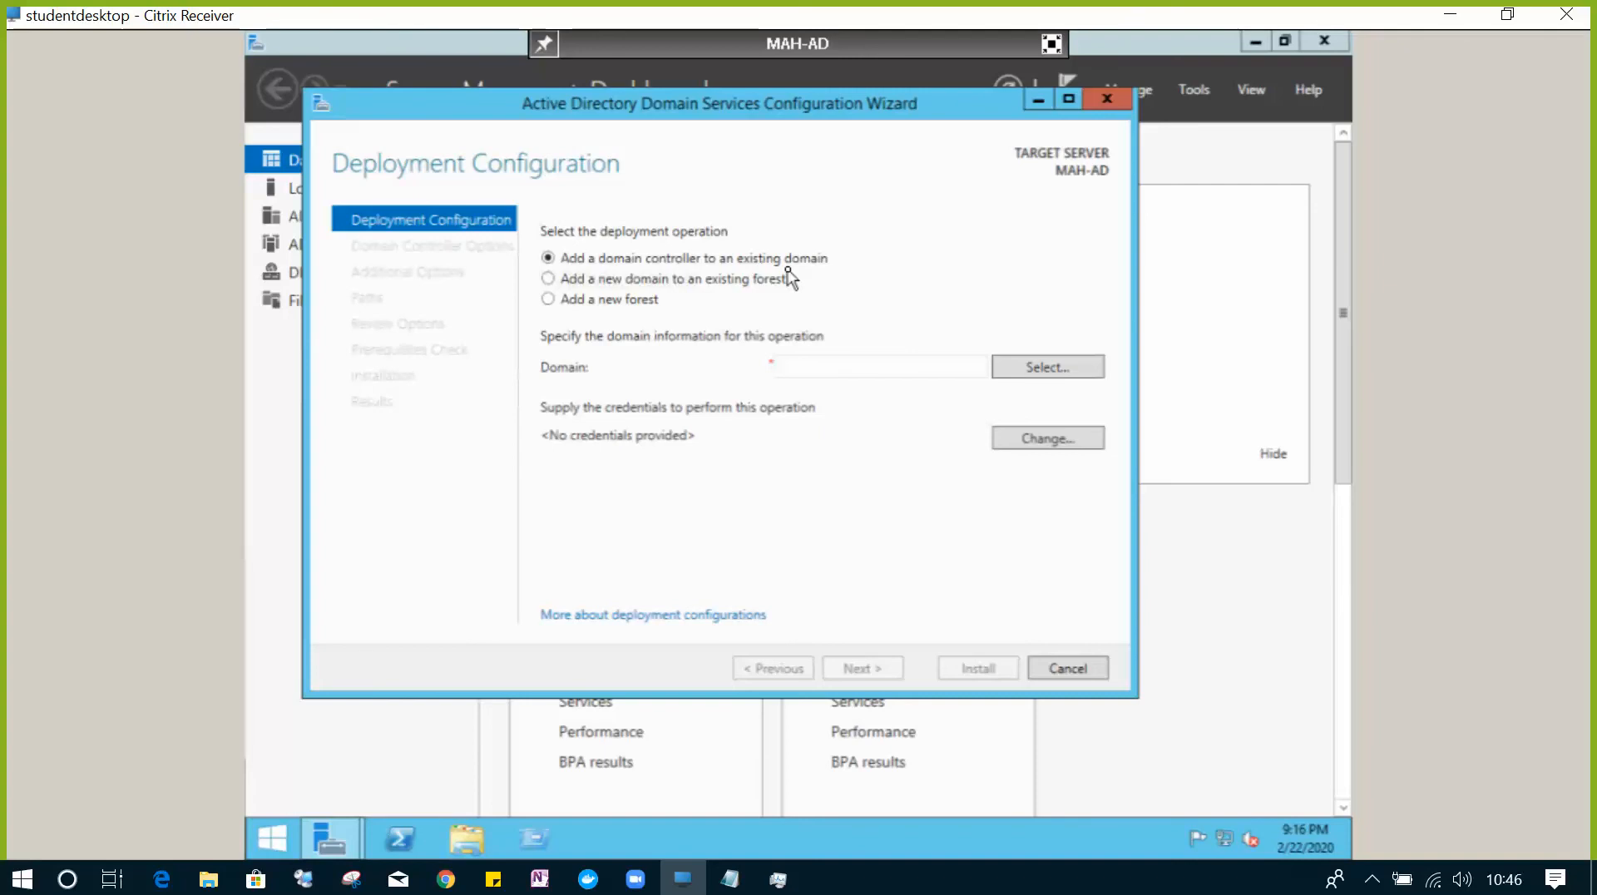
# - Select 'Add a new domain to an existing forest' on Deployment Configuration
pyautogui.click(563, 280)
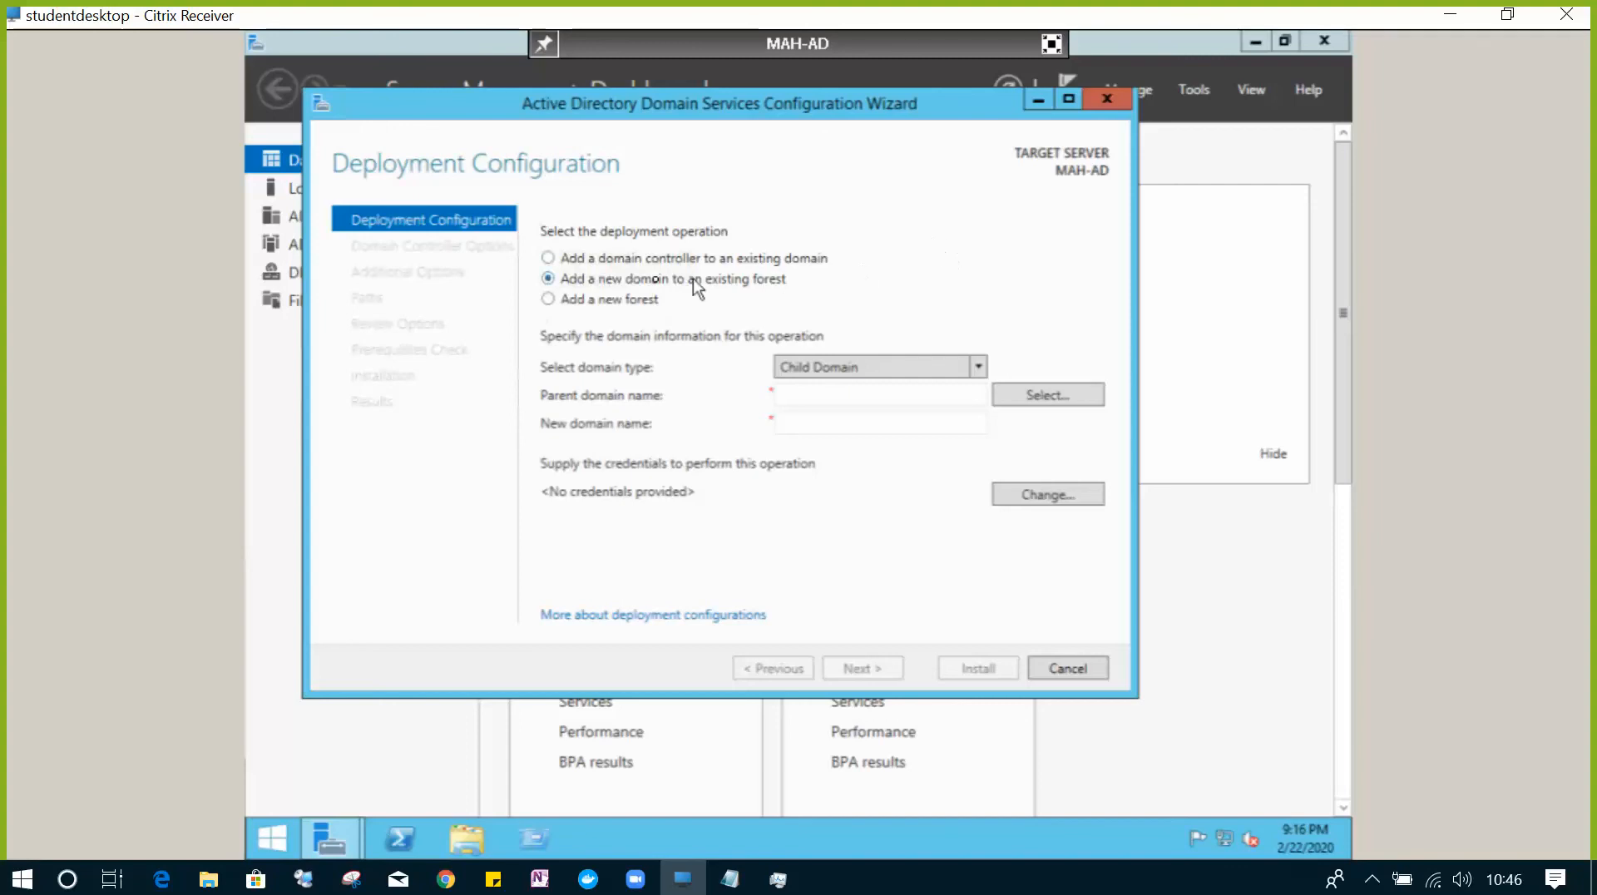
# - Switch the deployment option to 'Add a new forest'
pyautogui.click(549, 300)
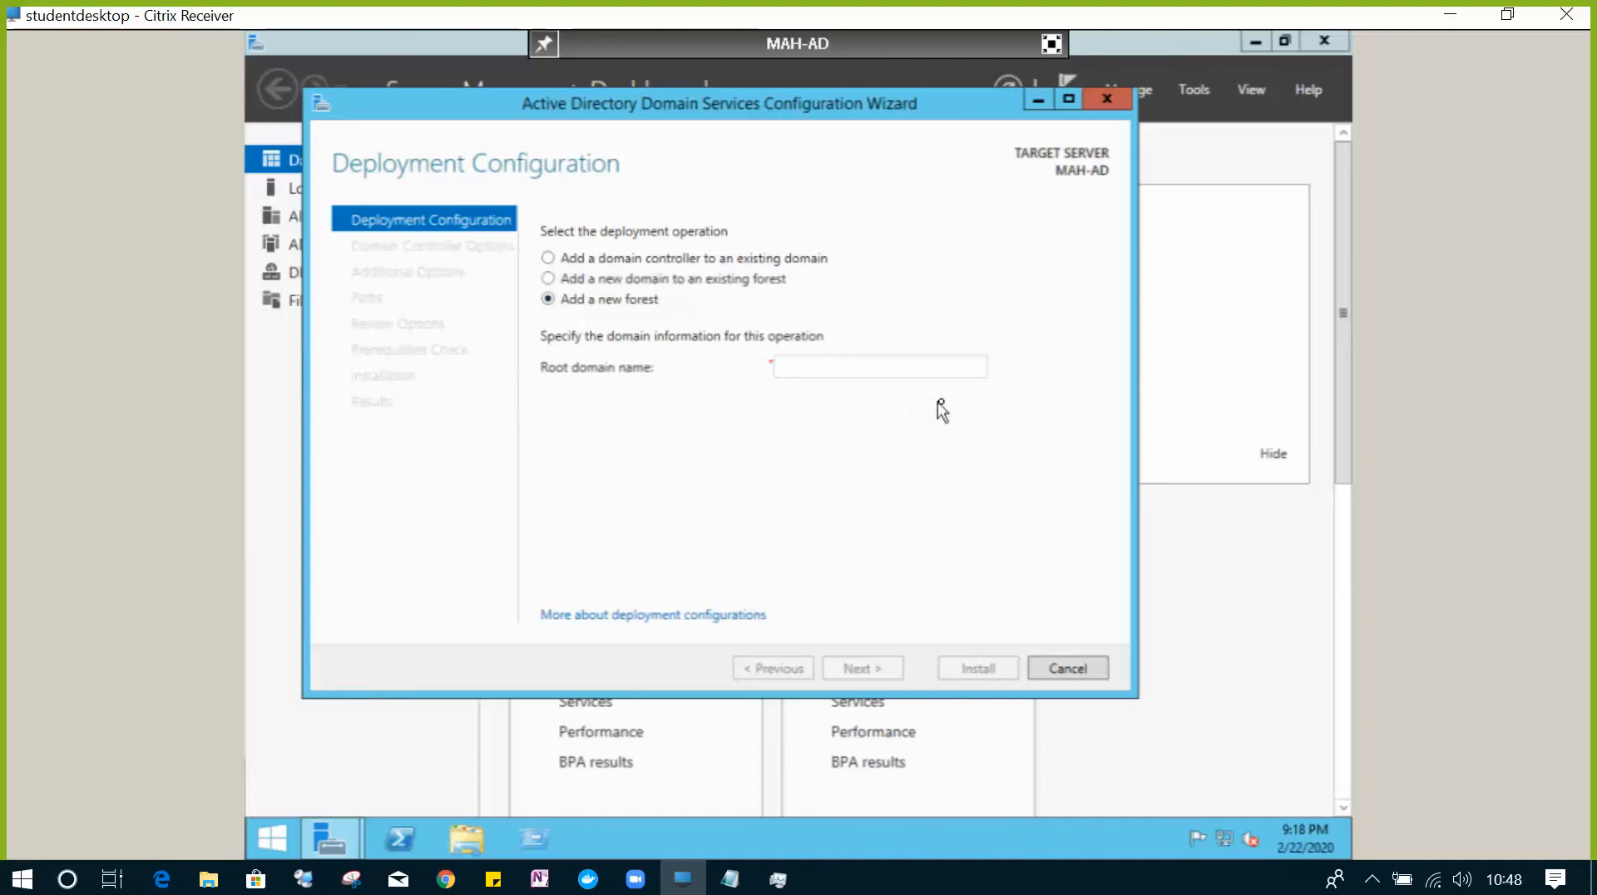
# - Enter mahesh.com as the root domain name
pyautogui.click(932, 371)
pyautogui.write('mahesh')
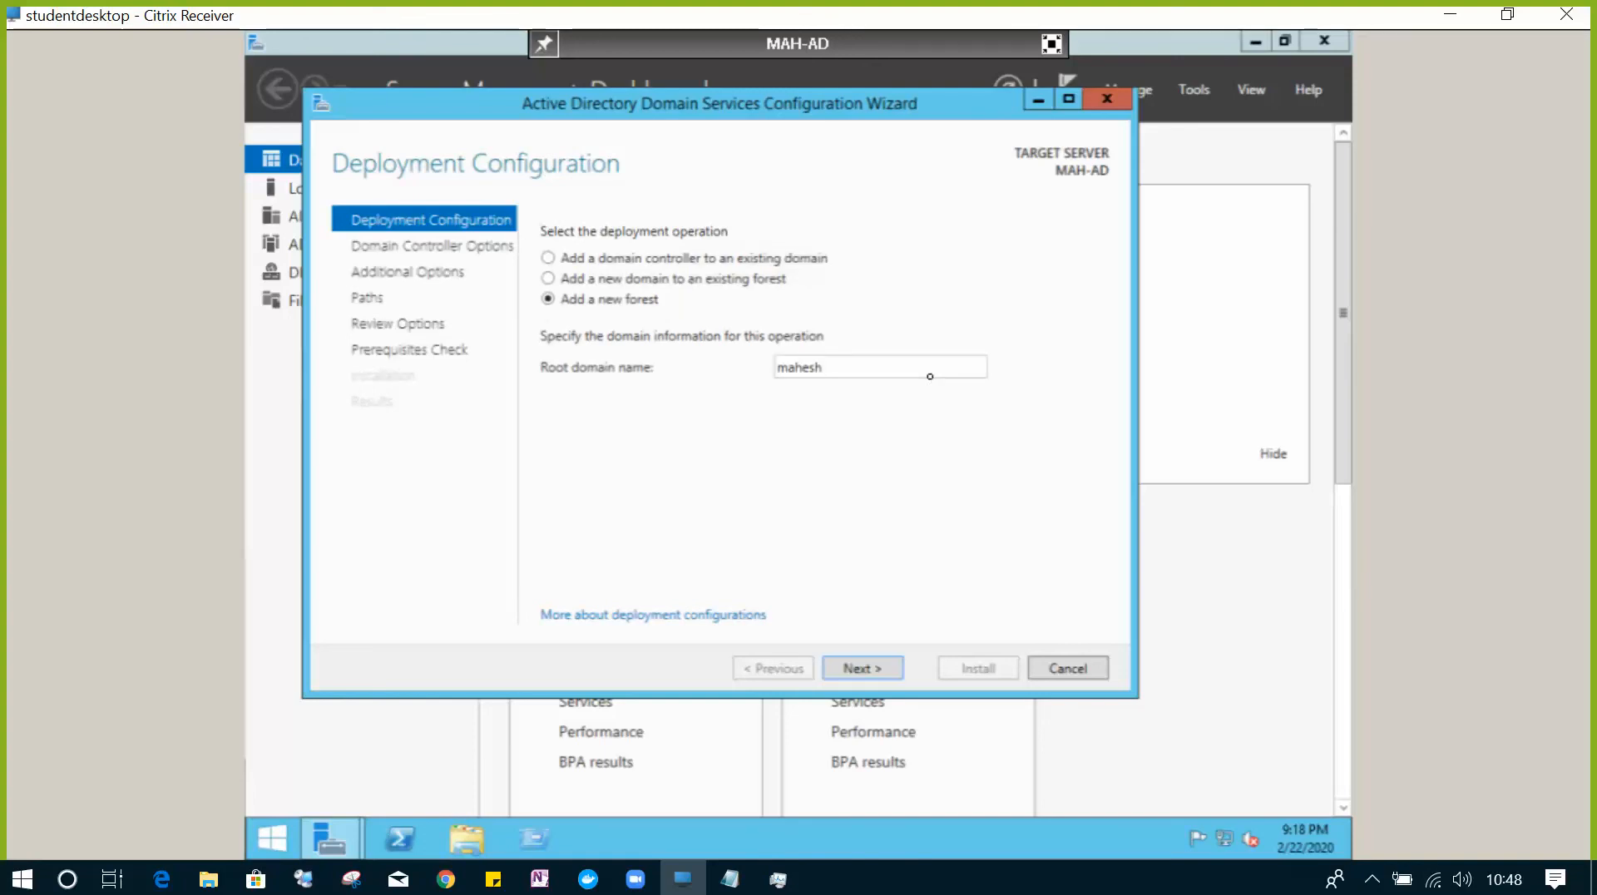
pyautogui.write('.com')
# - Validate the domain name and continue to Domain Controller Options at Windows Server 2012 R2 levels
pyautogui.click(886, 677)
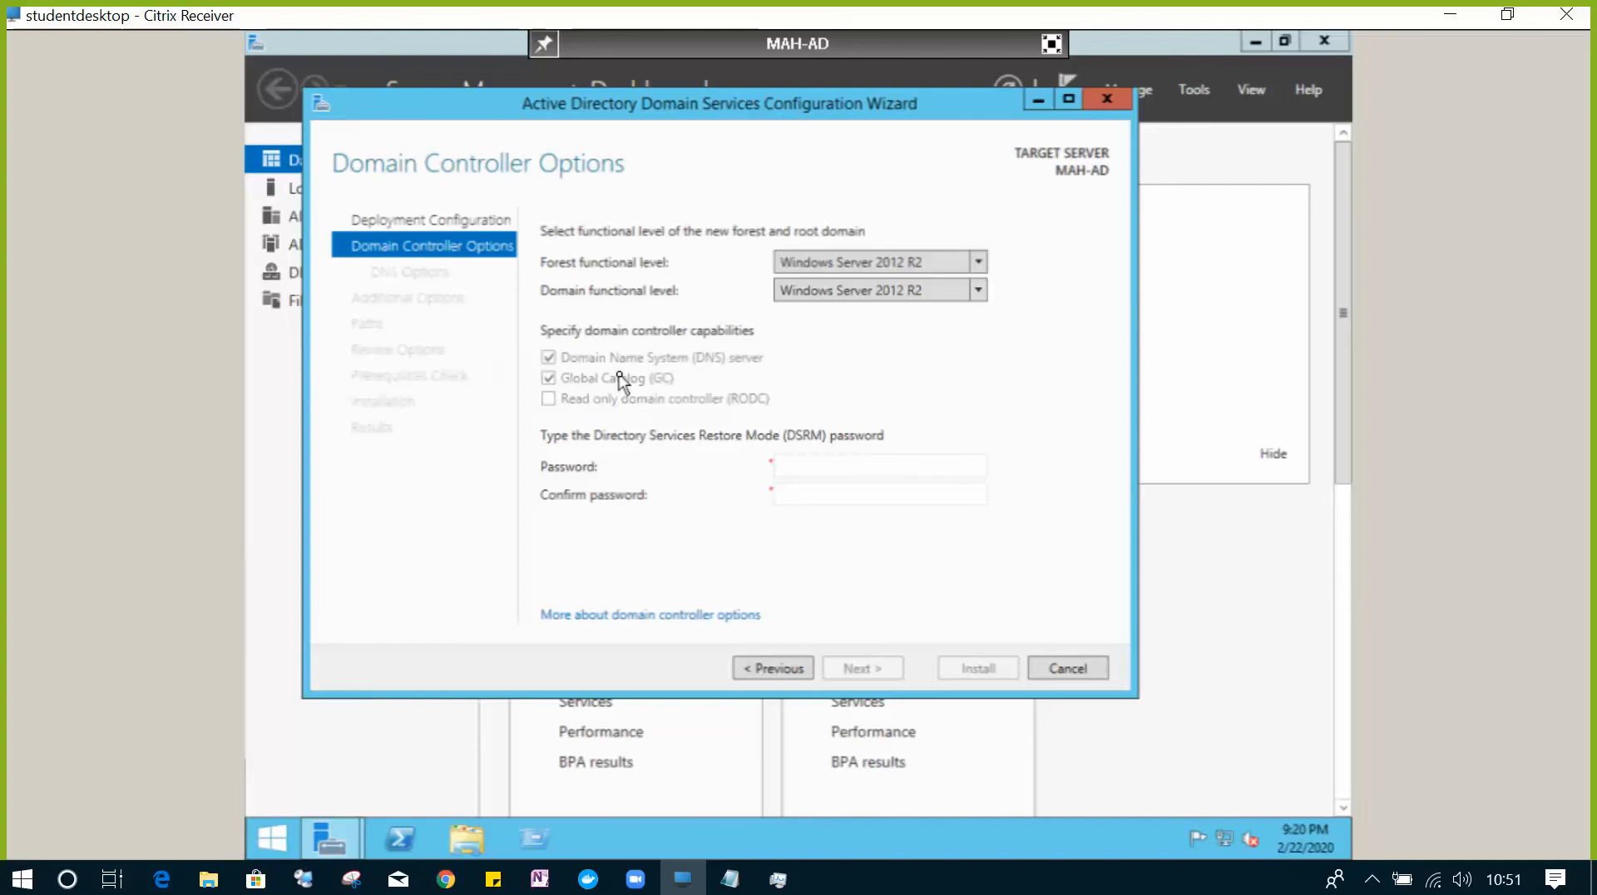
# - Type the Directory Services Restore Mode password and move to the Confirm password field
pyautogui.click(864, 463)
pyautogui.write('a••••••••')
pyautogui.press('Tab')
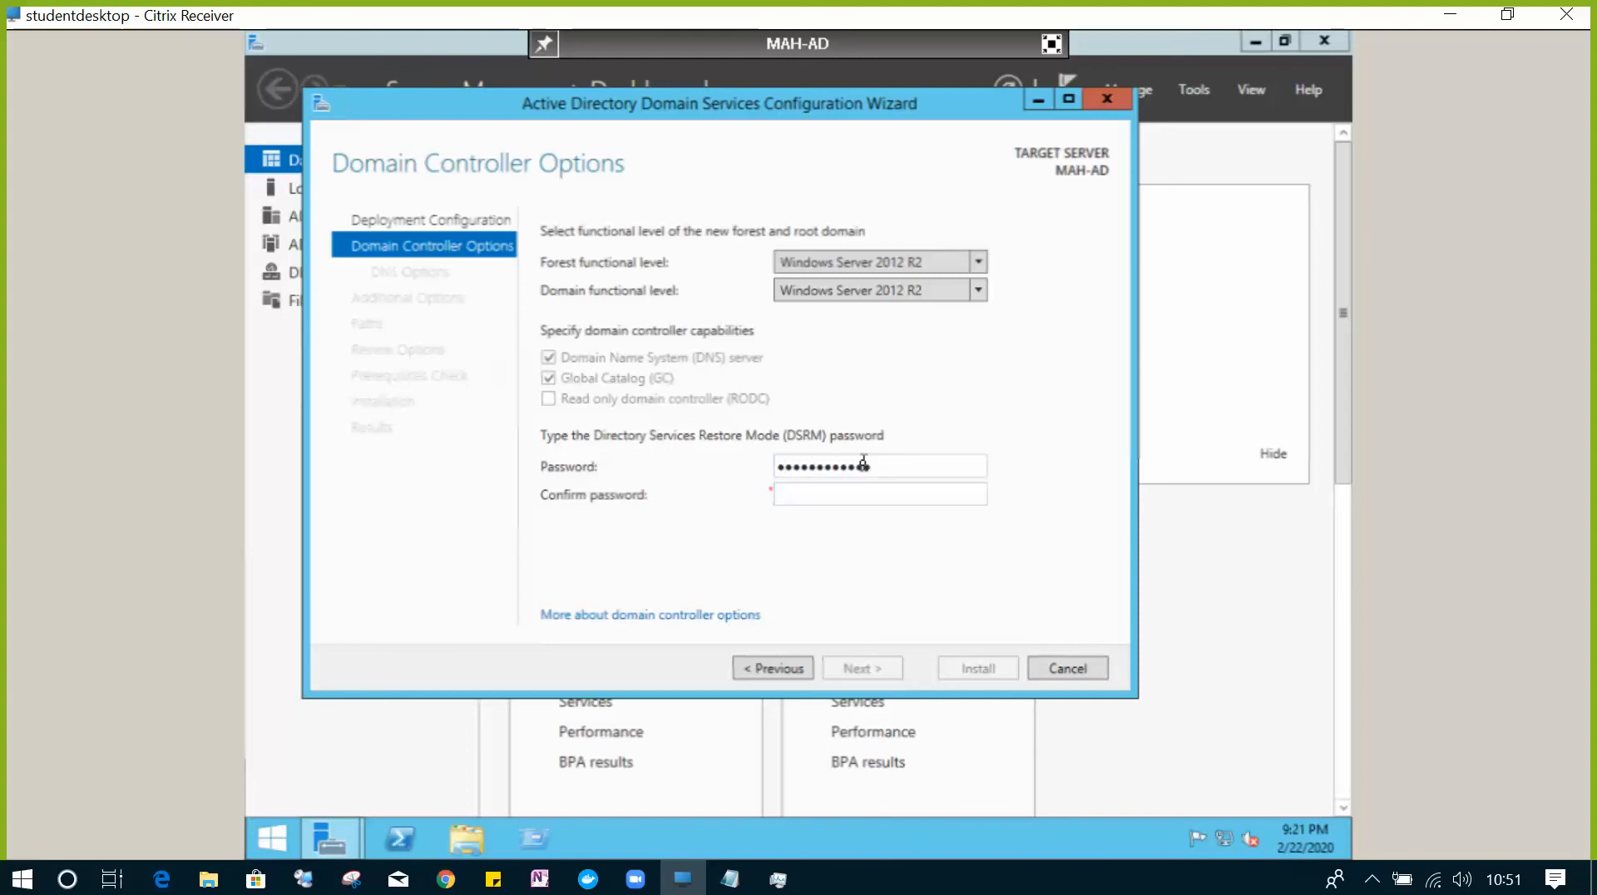
pyautogui.write('•••••••••')
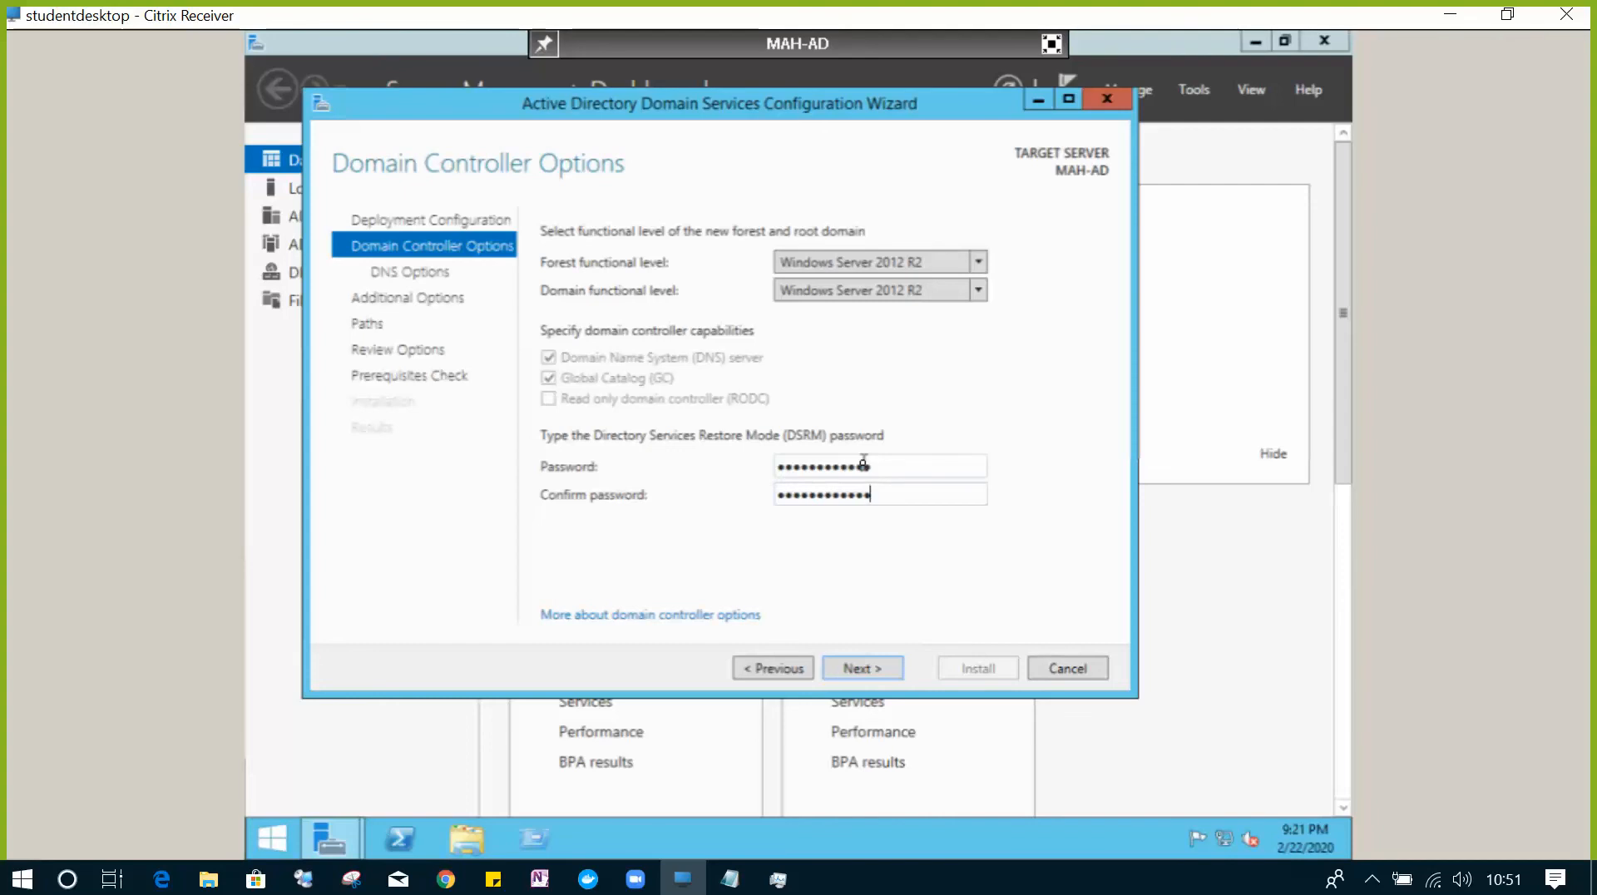
# - Accept the controller options and skip DNS delegation to reach Additional Options
pyautogui.click(863, 669)
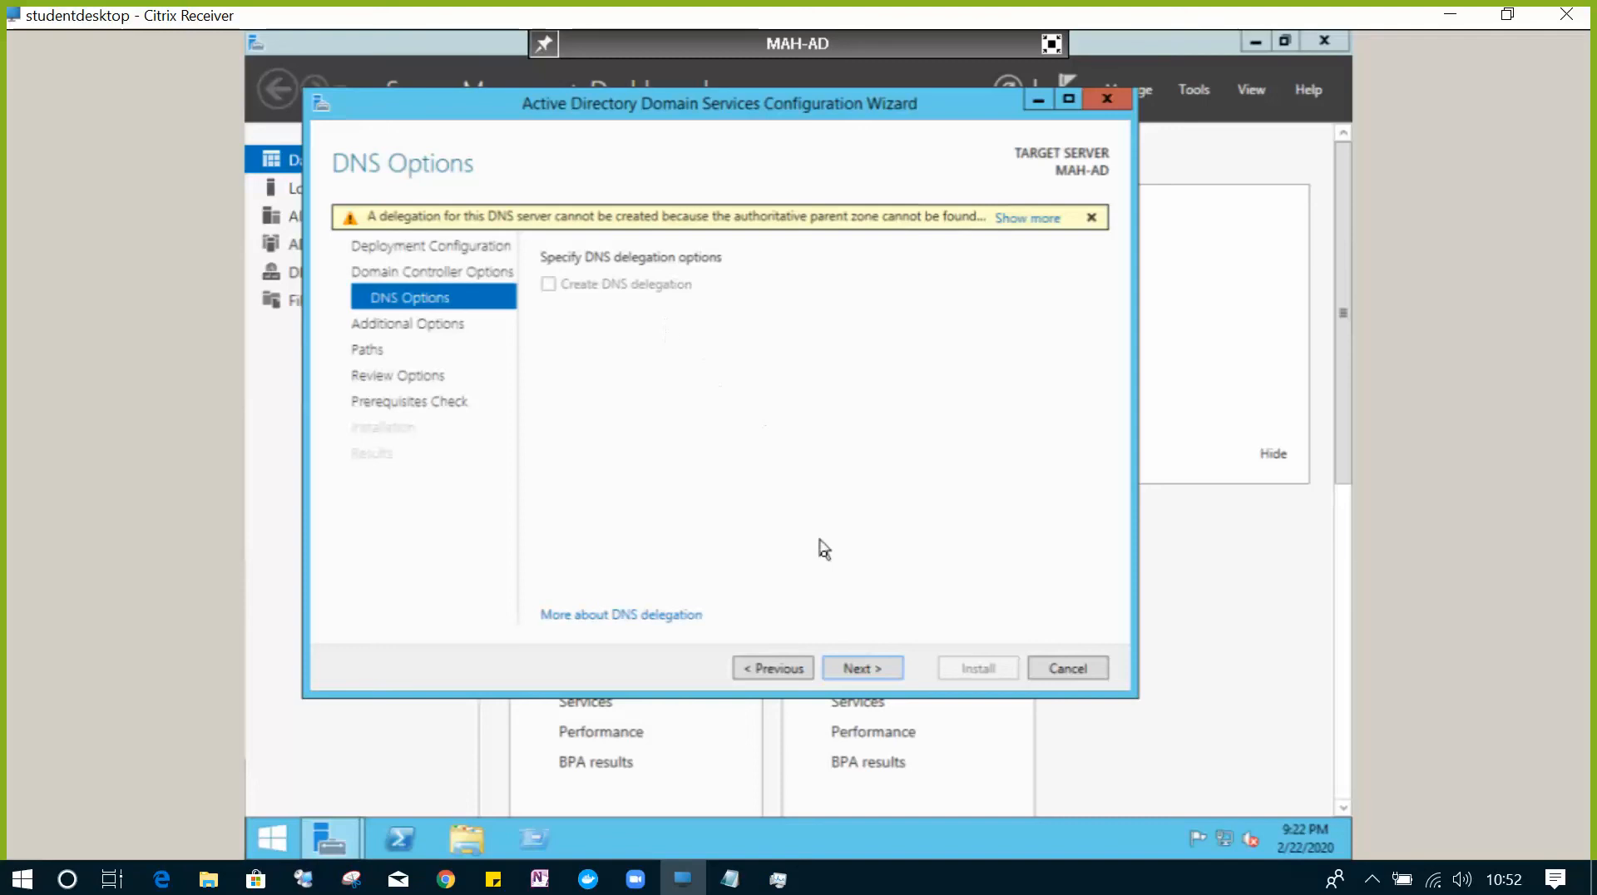
pyautogui.click(866, 668)
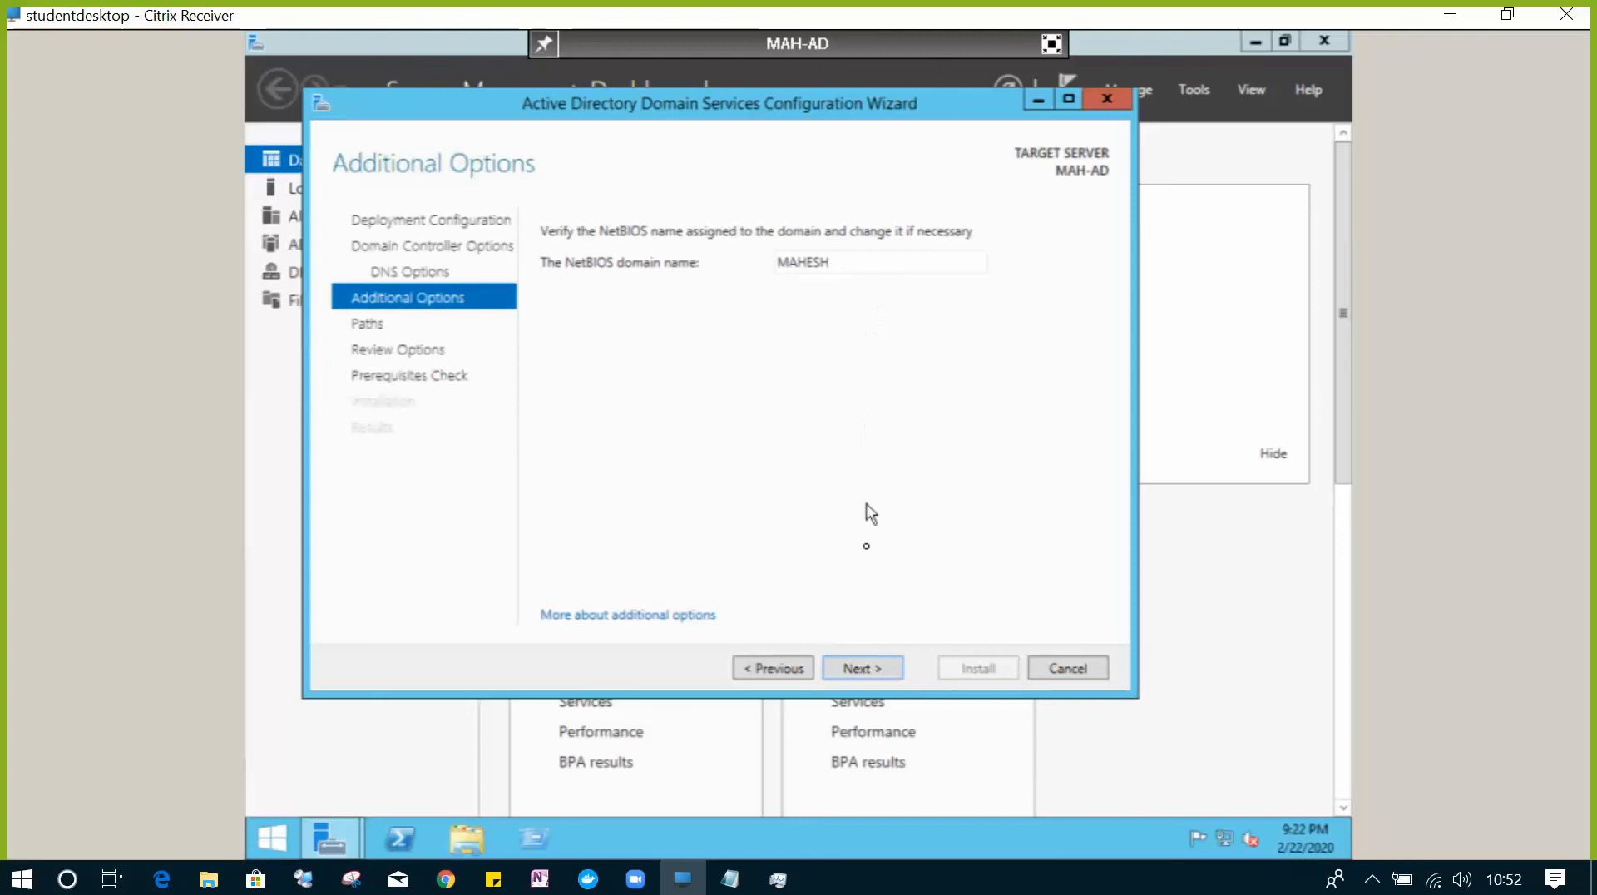
# - Keep the NetBIOS domain name MAHESH and continue to Paths
pyautogui.click(881, 669)
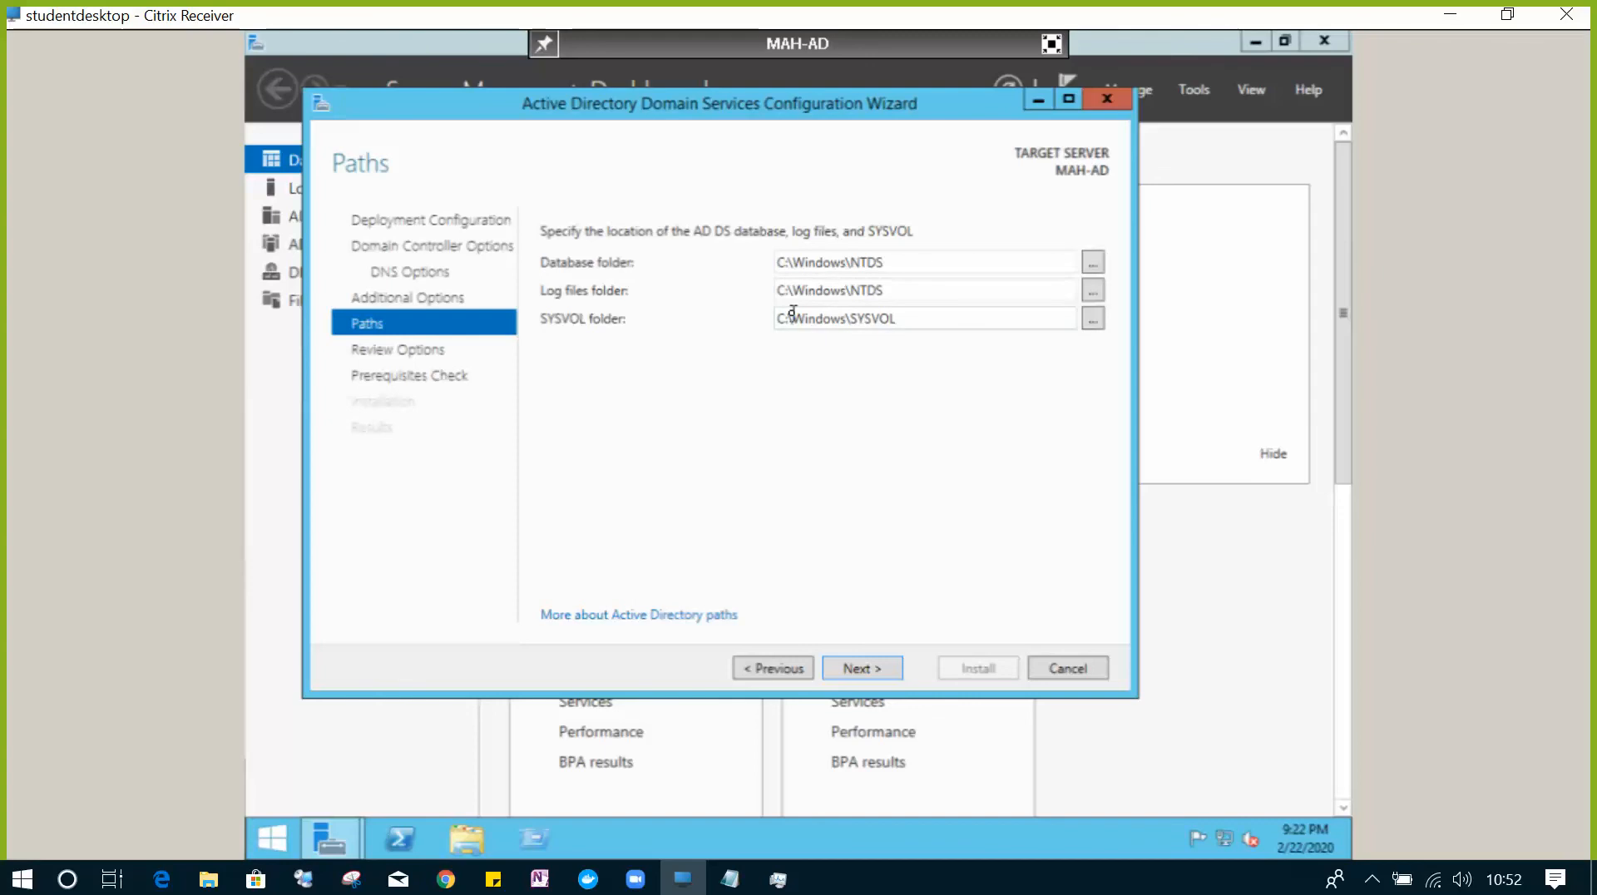
# - Accept the default NTDS and SYSVOL paths, review options, and run the prerequisites check
pyautogui.click(856, 665)
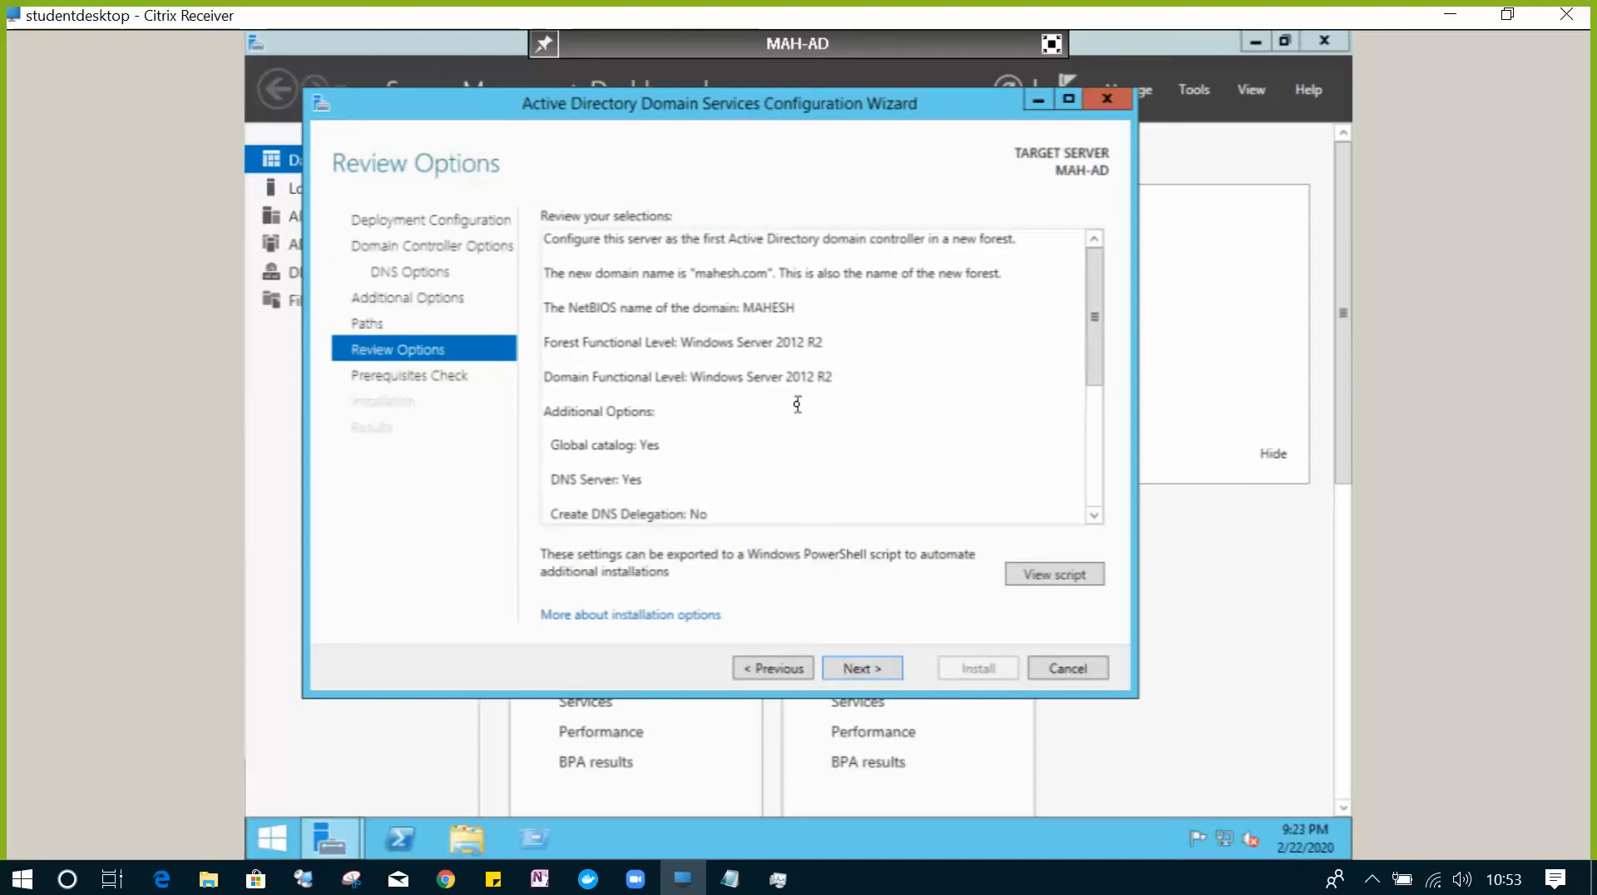
pyautogui.scroll(-5, 797, 405)
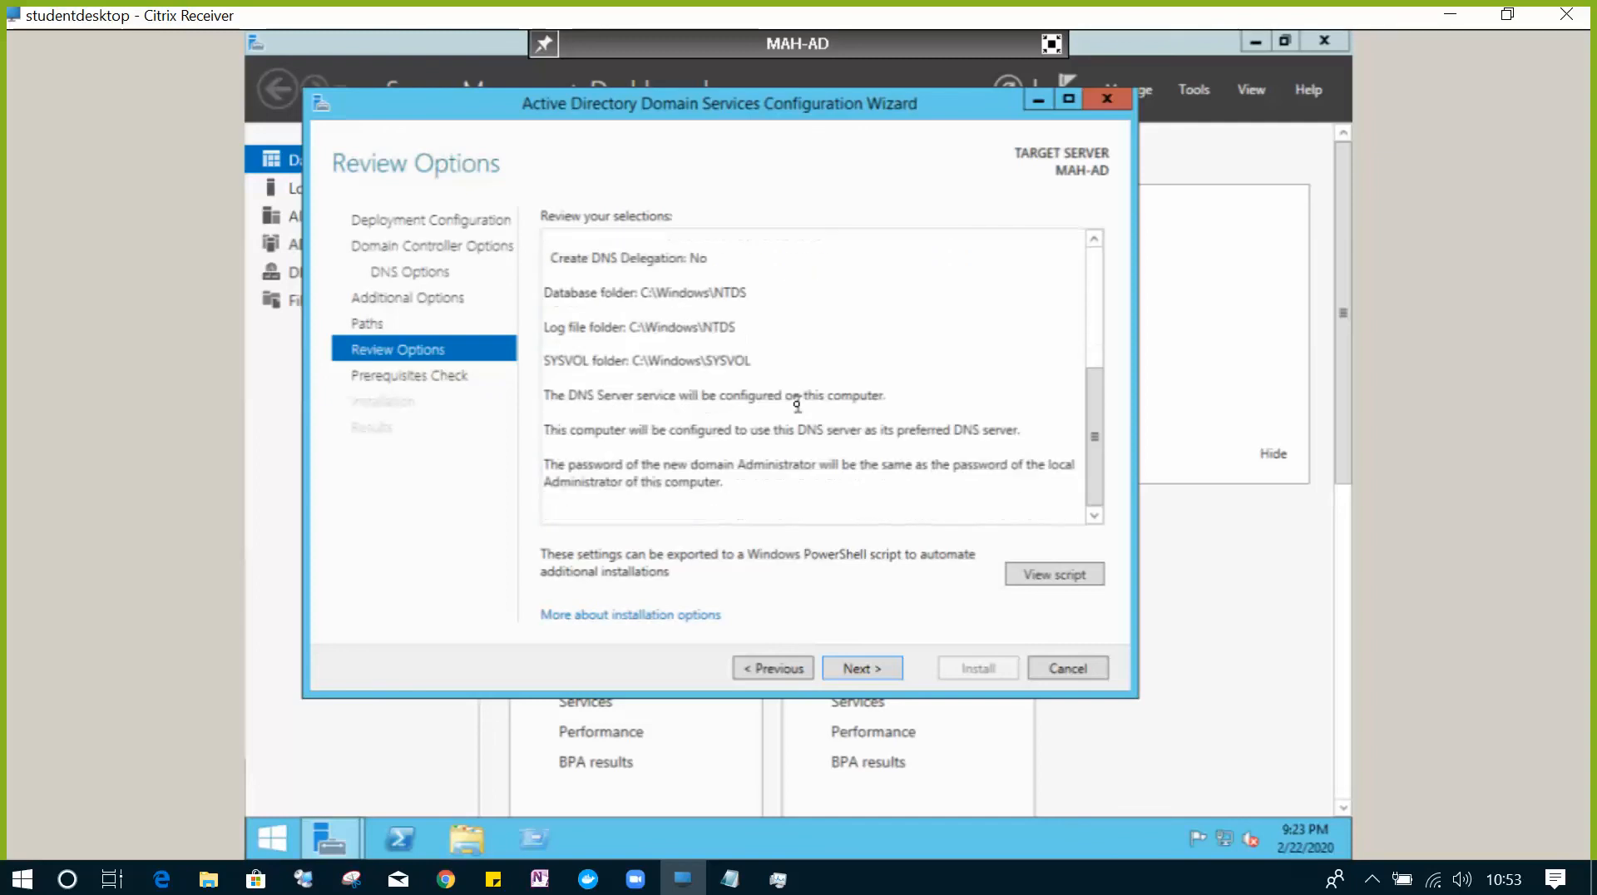
pyautogui.scroll(5, 797, 405)
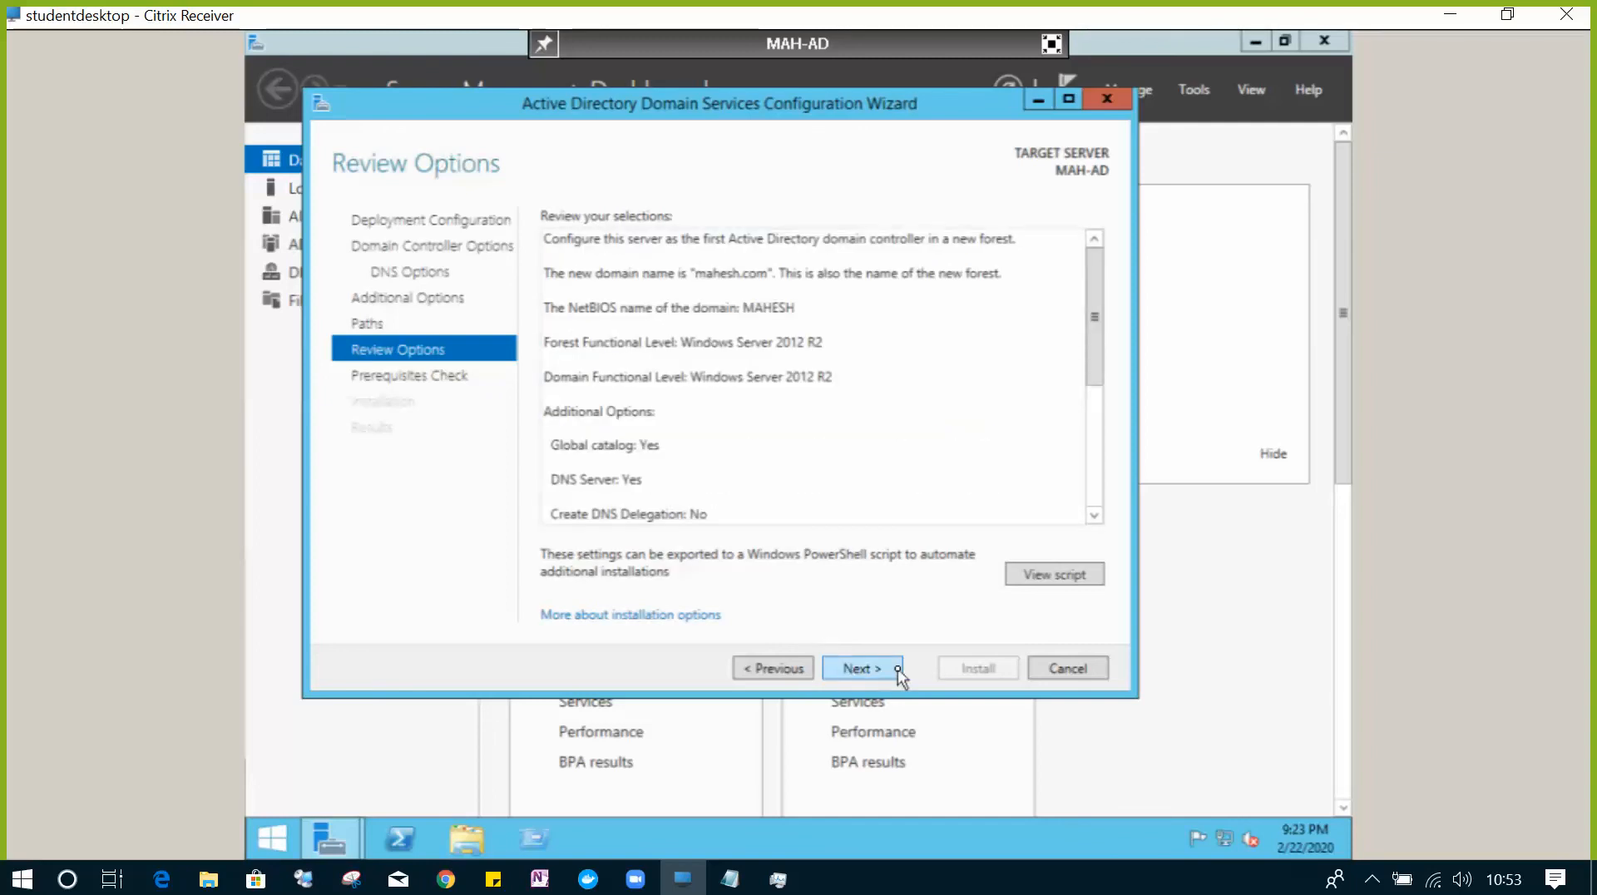
pyautogui.click(863, 668)
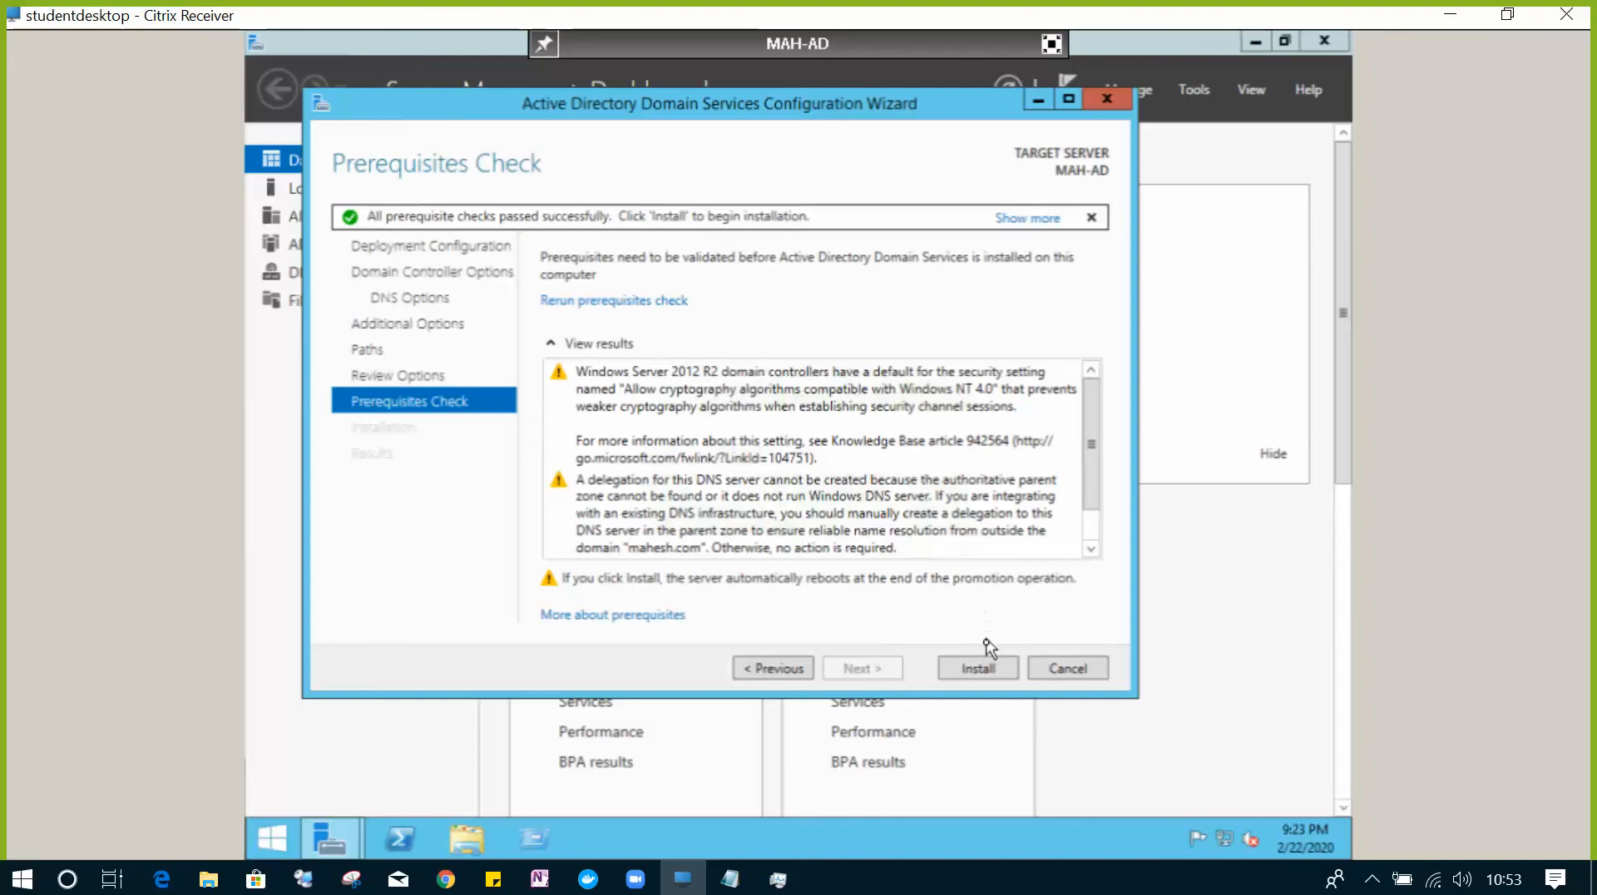
# - Begin the AD DS installation and open File Explorer at This PC on the server
pyautogui.click(978, 669)
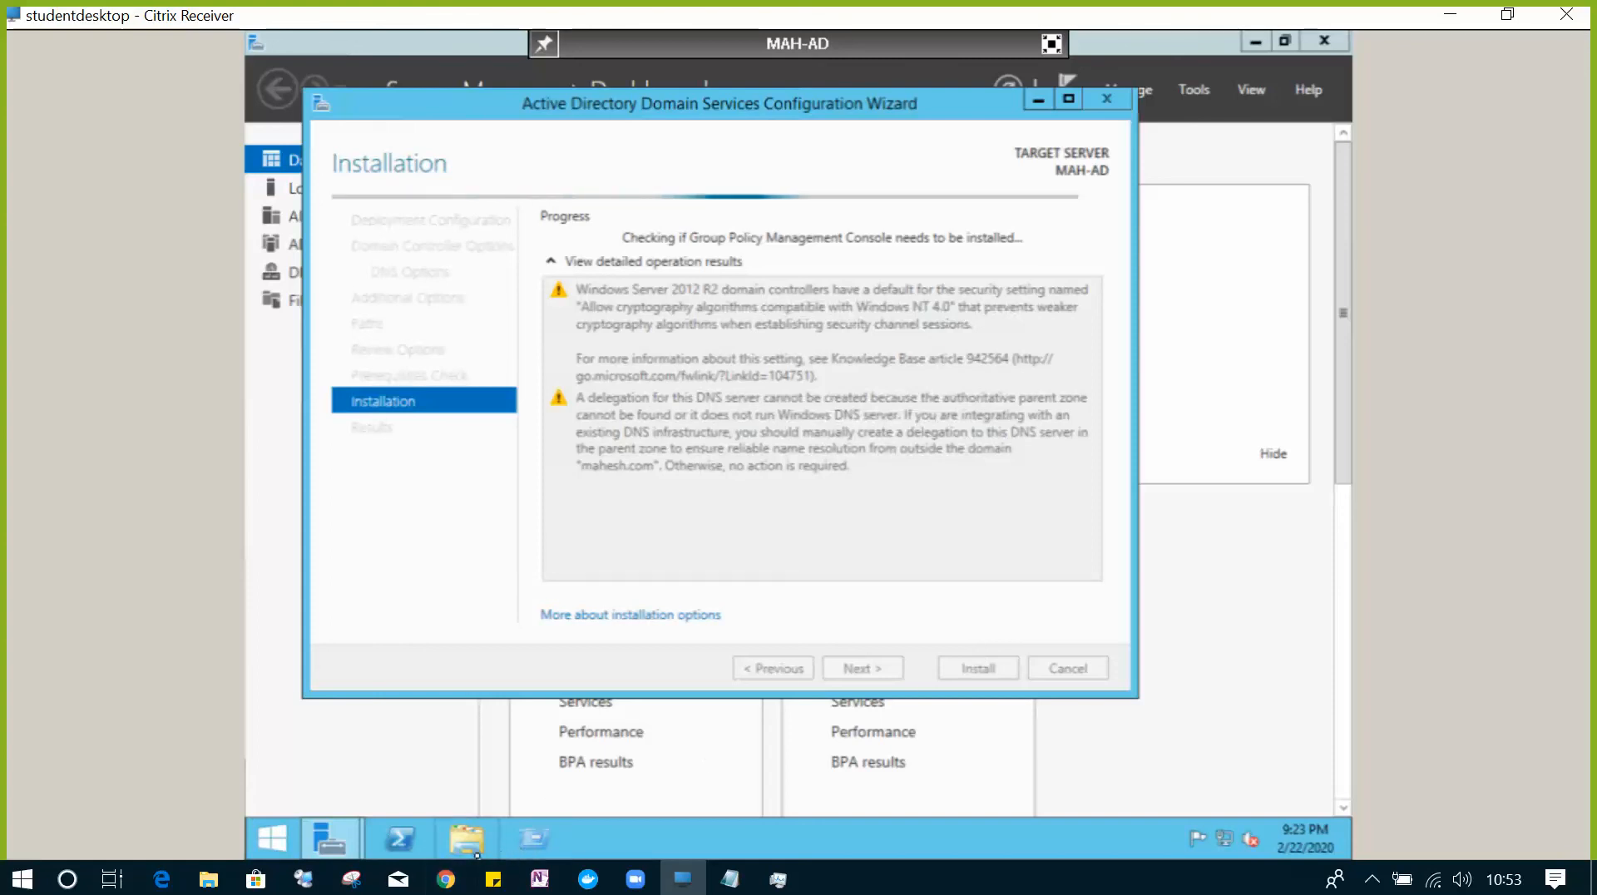
pyautogui.click(470, 840)
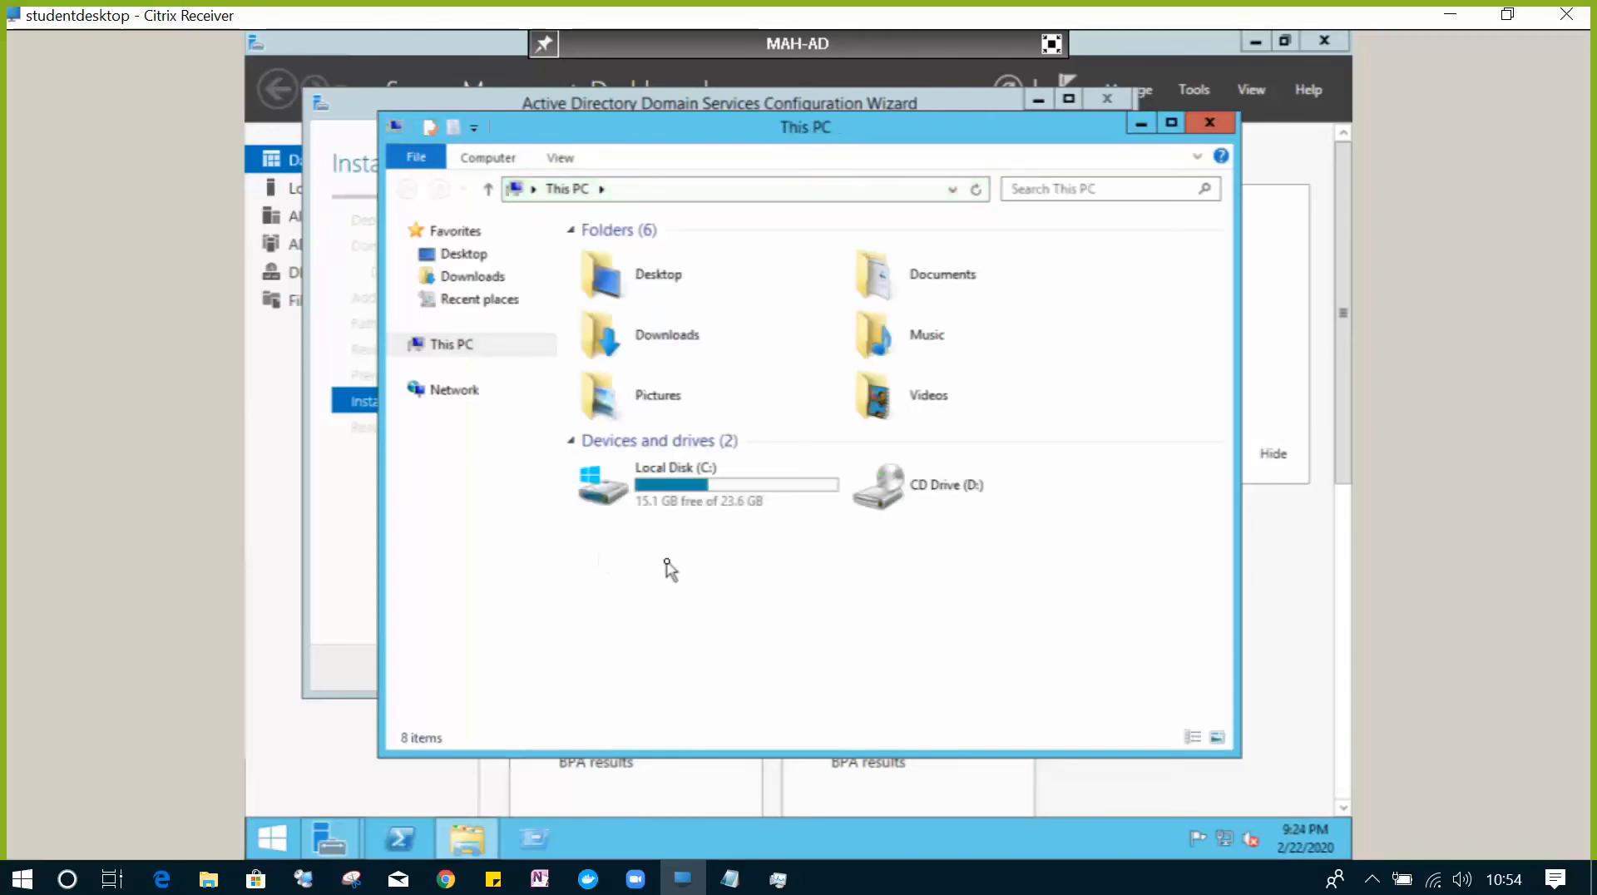
# - Review the System properties confirming MAH-AD.mahesh.com, then close System and This PC
pyautogui.rightClick(666, 564)
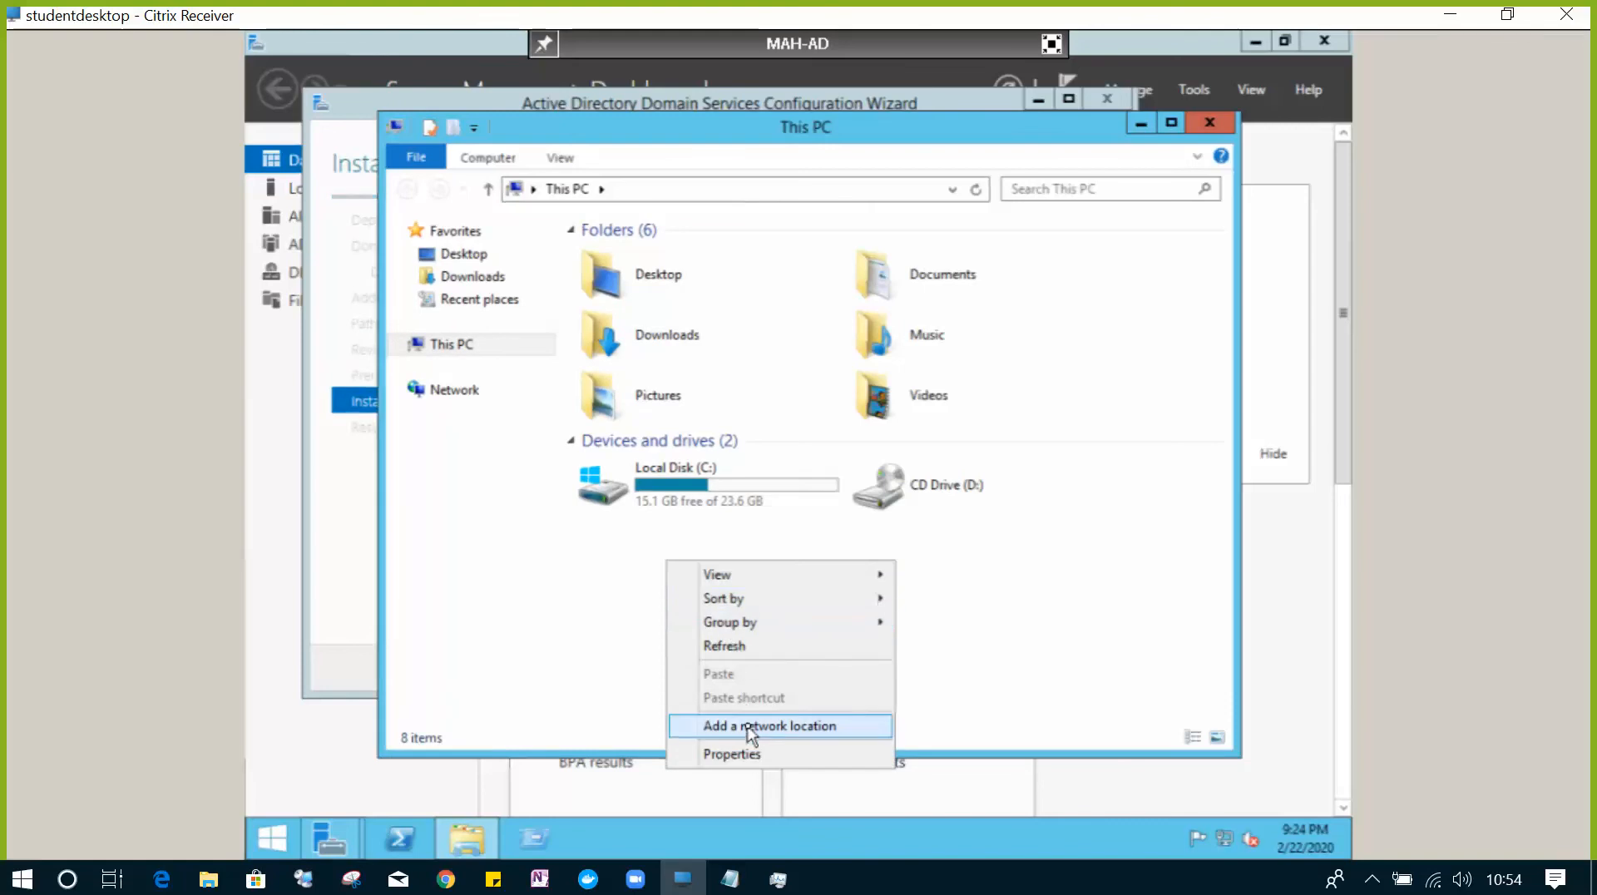
pyautogui.click(749, 753)
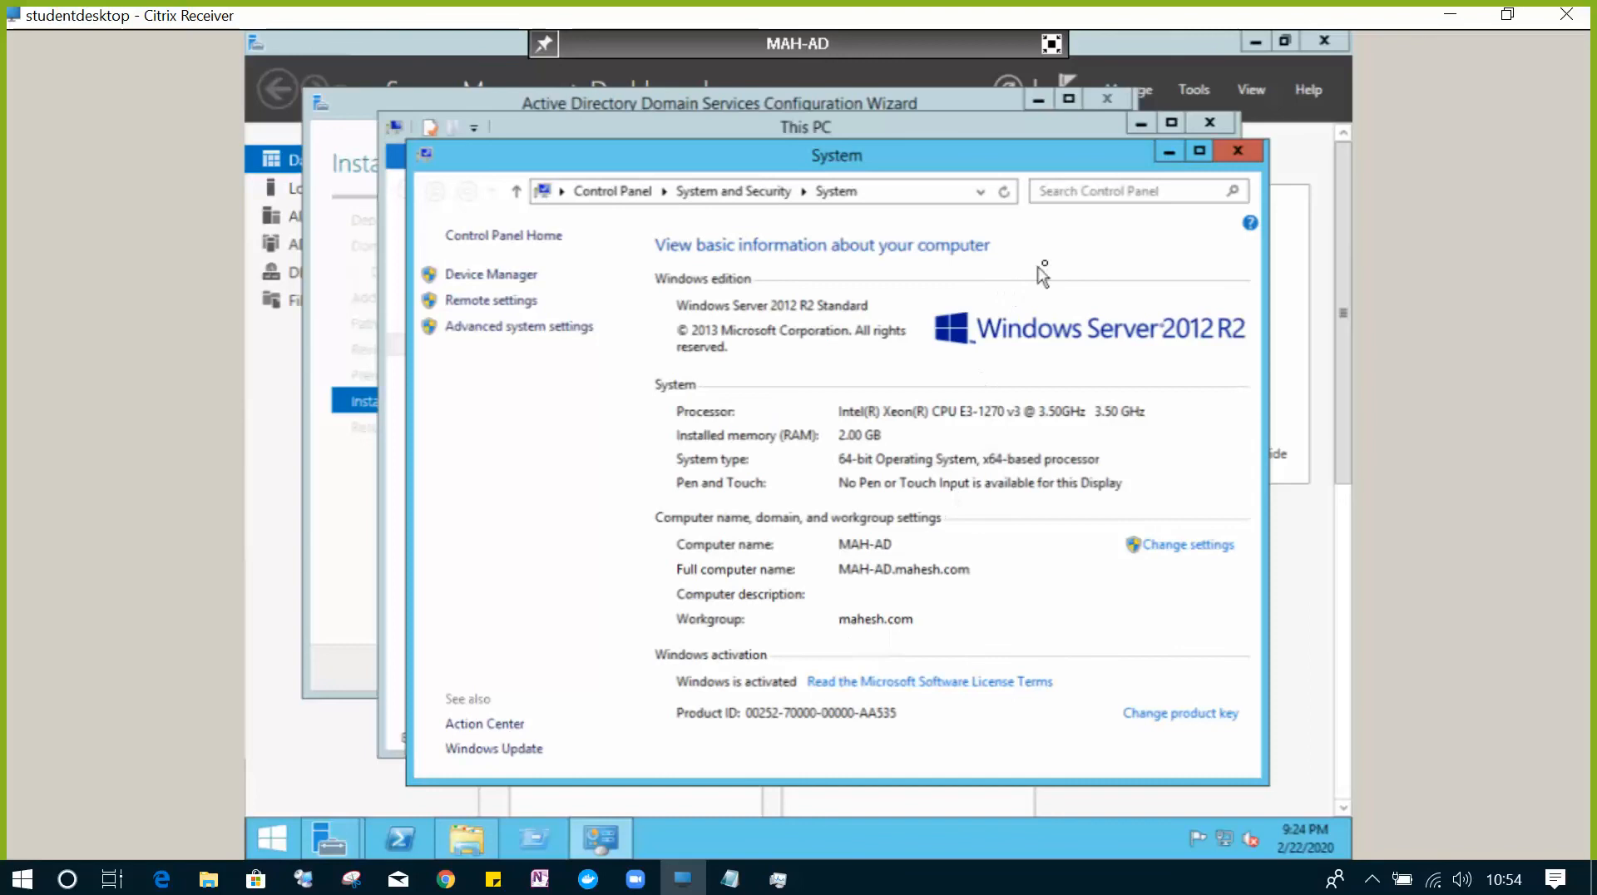
pyautogui.click(1236, 154)
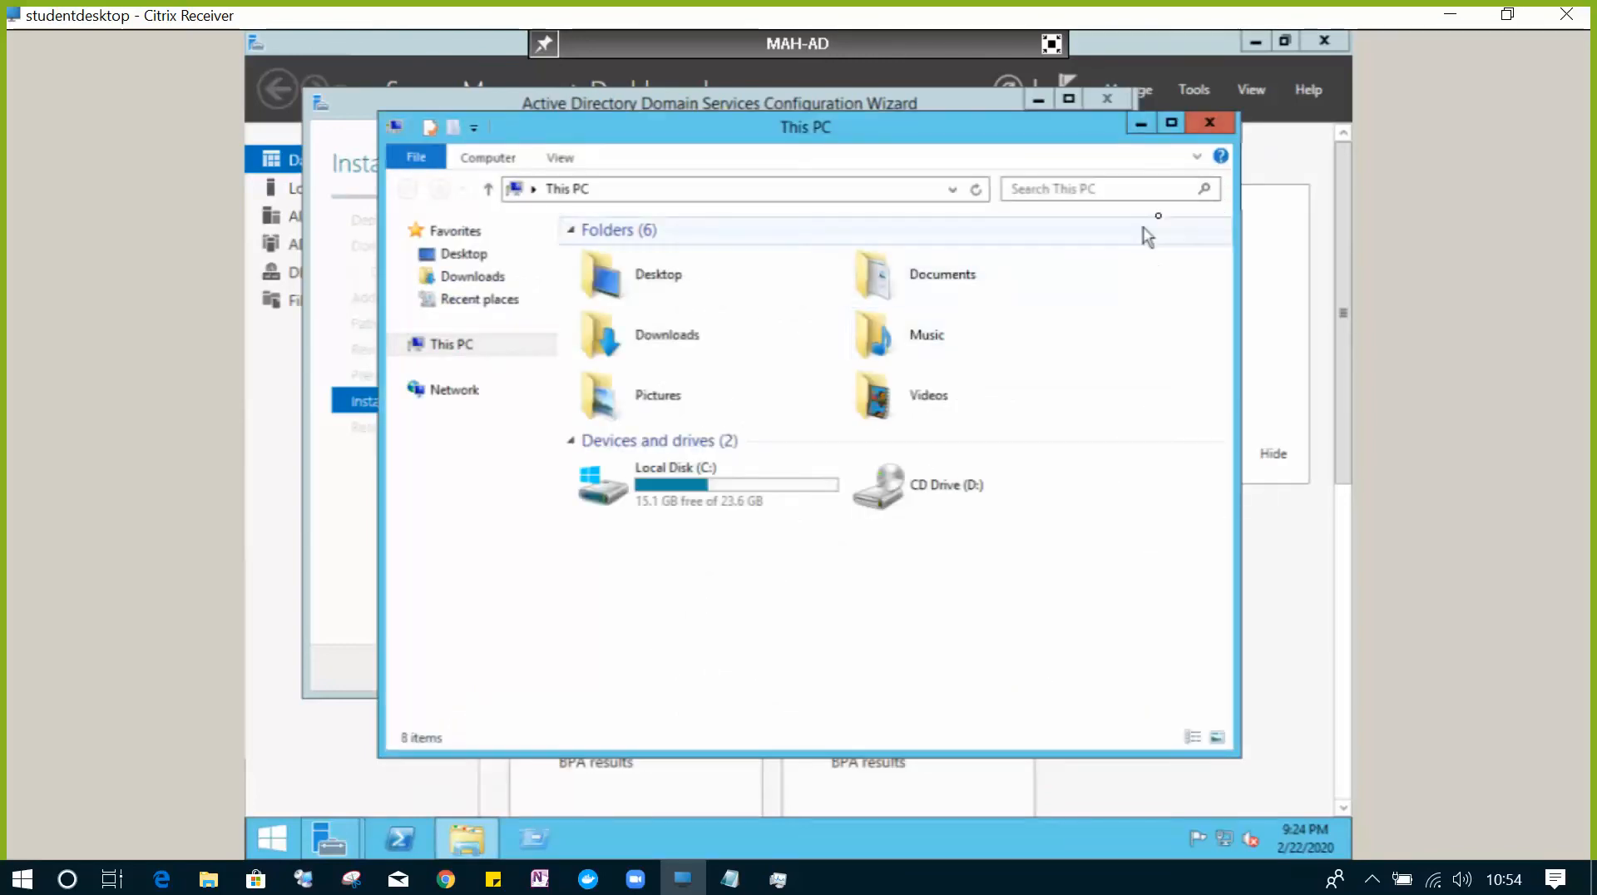
pyautogui.click(1209, 123)
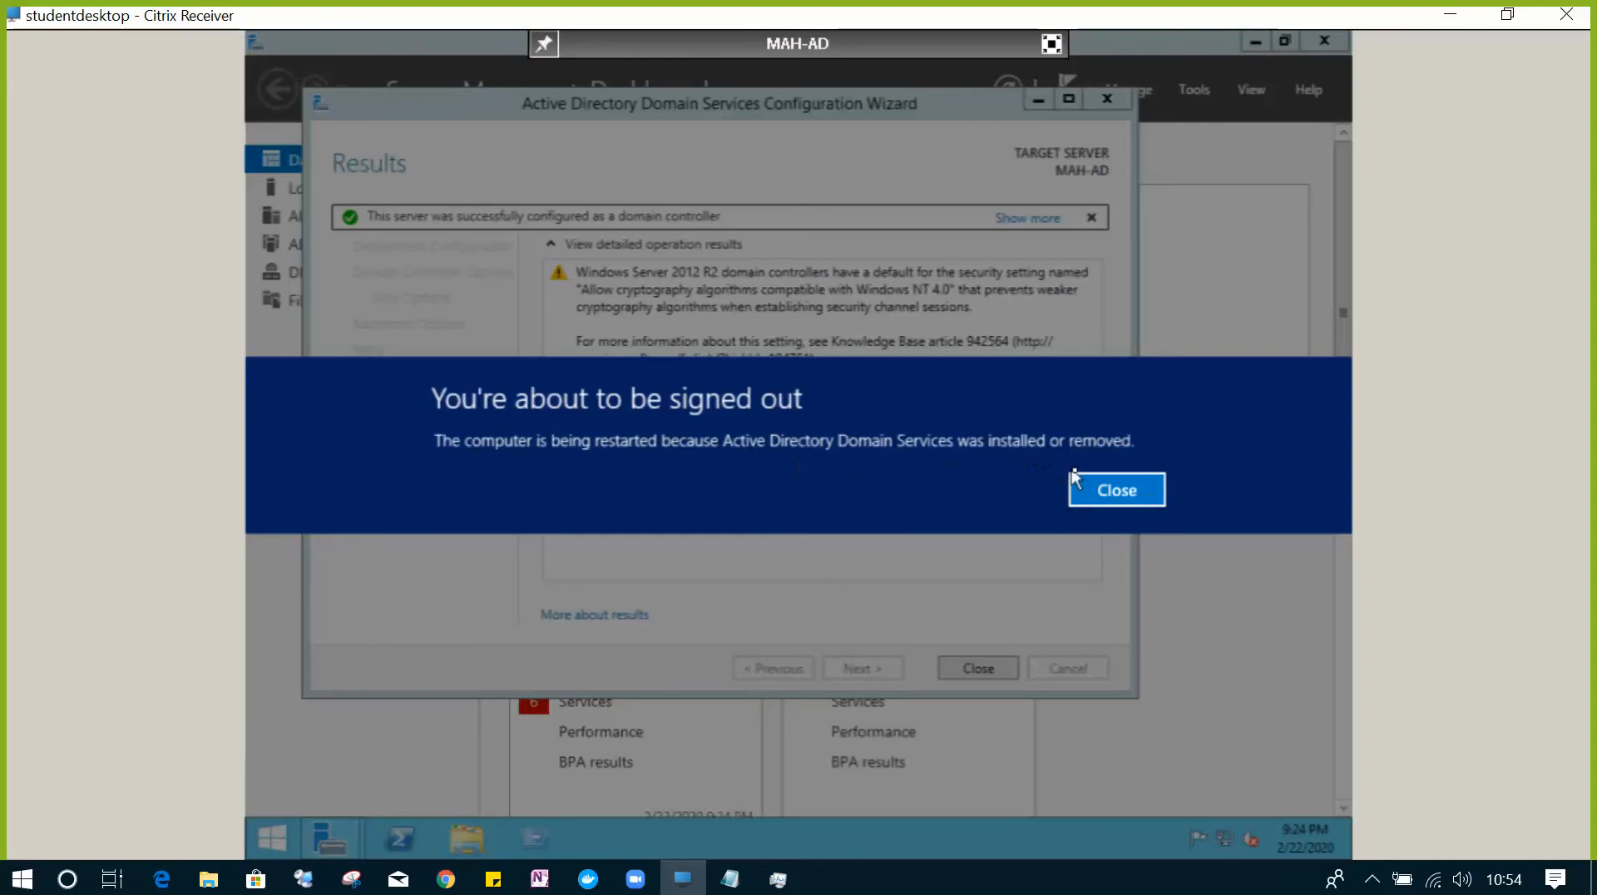
# - Dismiss the 'You're about to be signed out' notice so MAH-AD restarts to its lock screen
pyautogui.click(1084, 489)
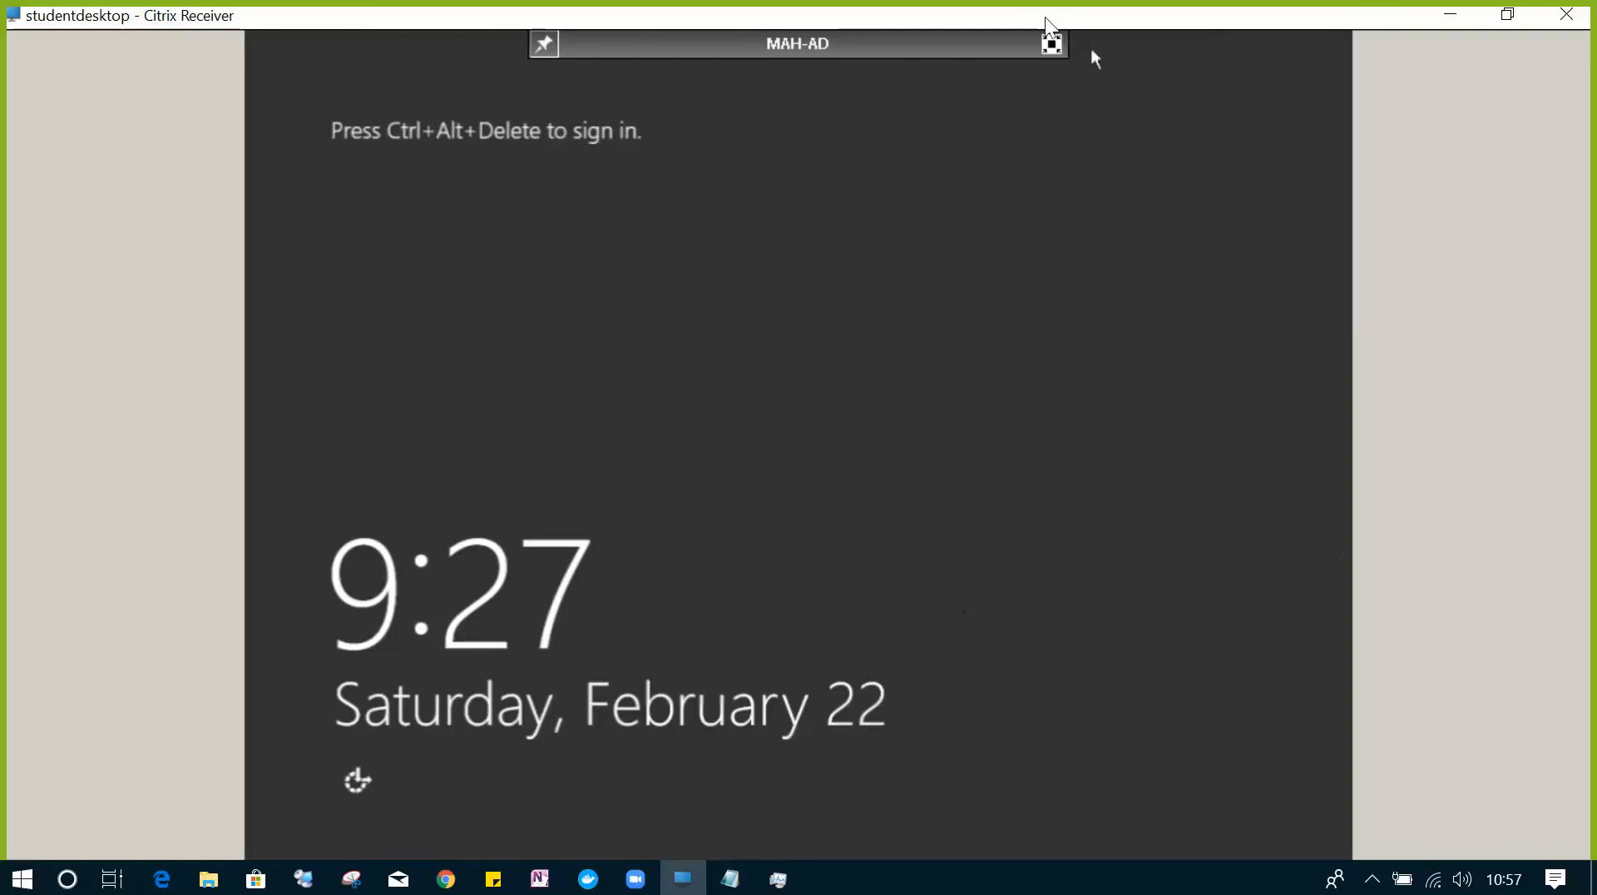
# - Send Ctrl+Alt+Del to MAH-AD for the MAHESH\Administrator password prompt, shown full-screen
pyautogui.click(1053, 44)
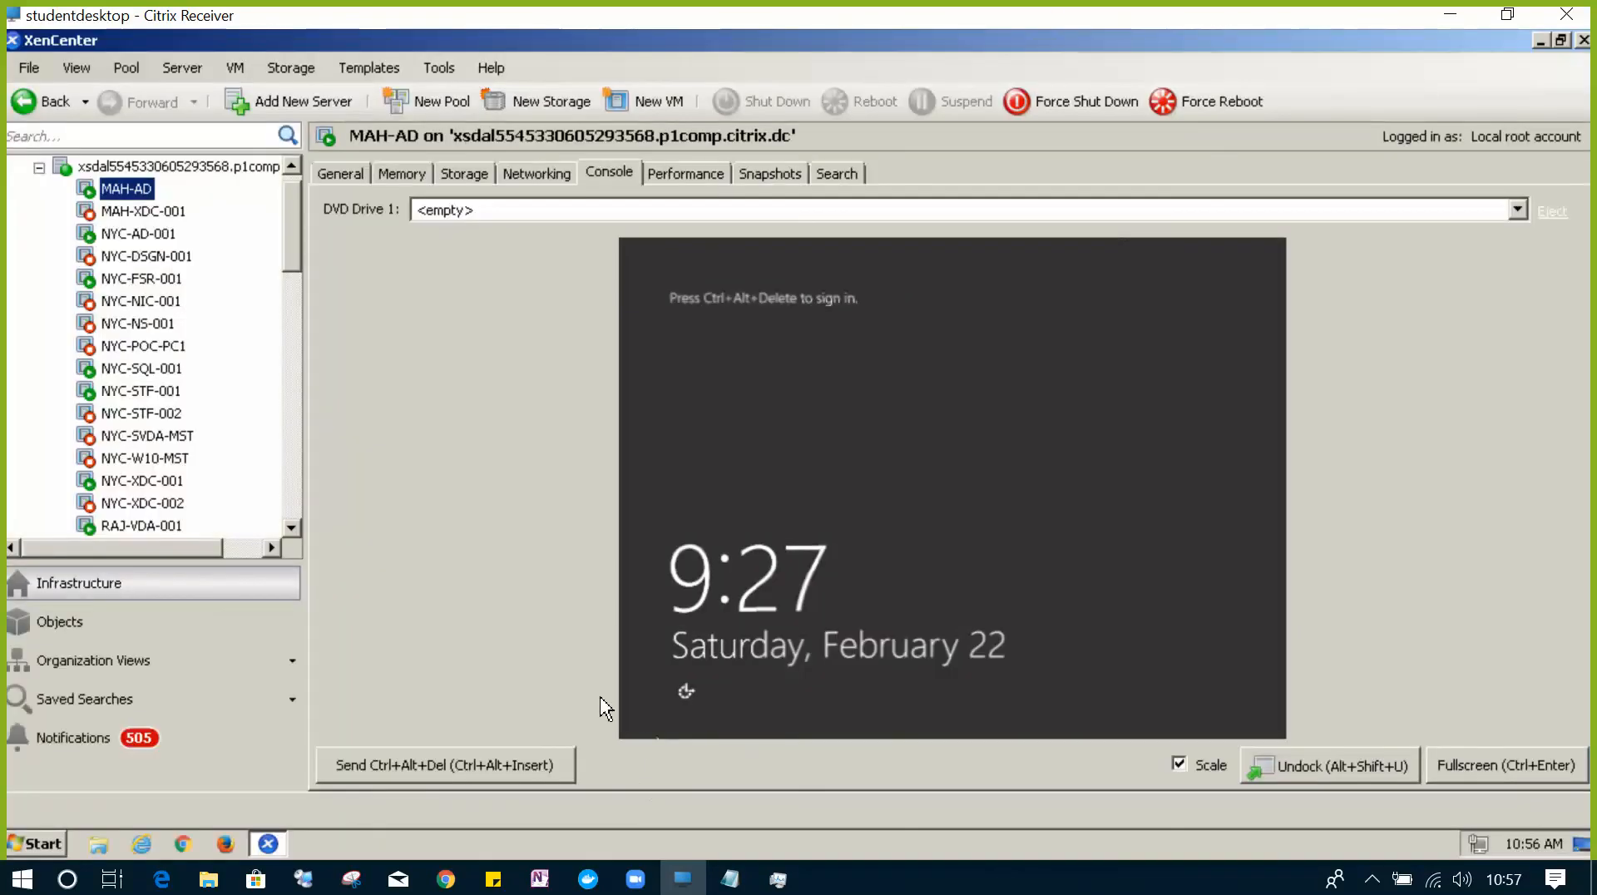
pyautogui.click(532, 767)
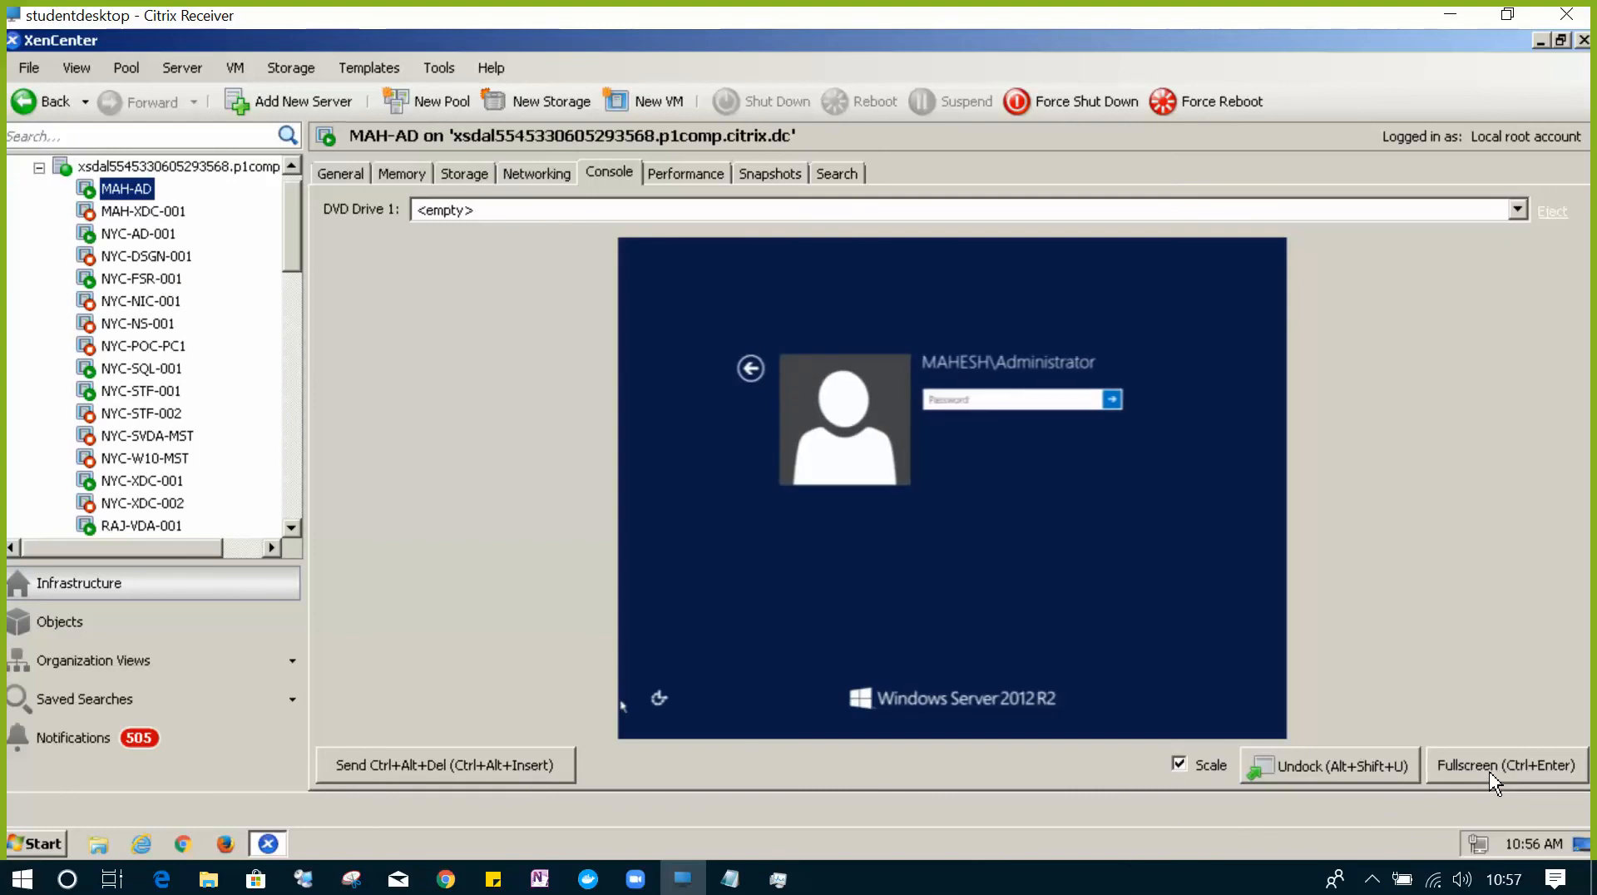
pyautogui.click(1494, 773)
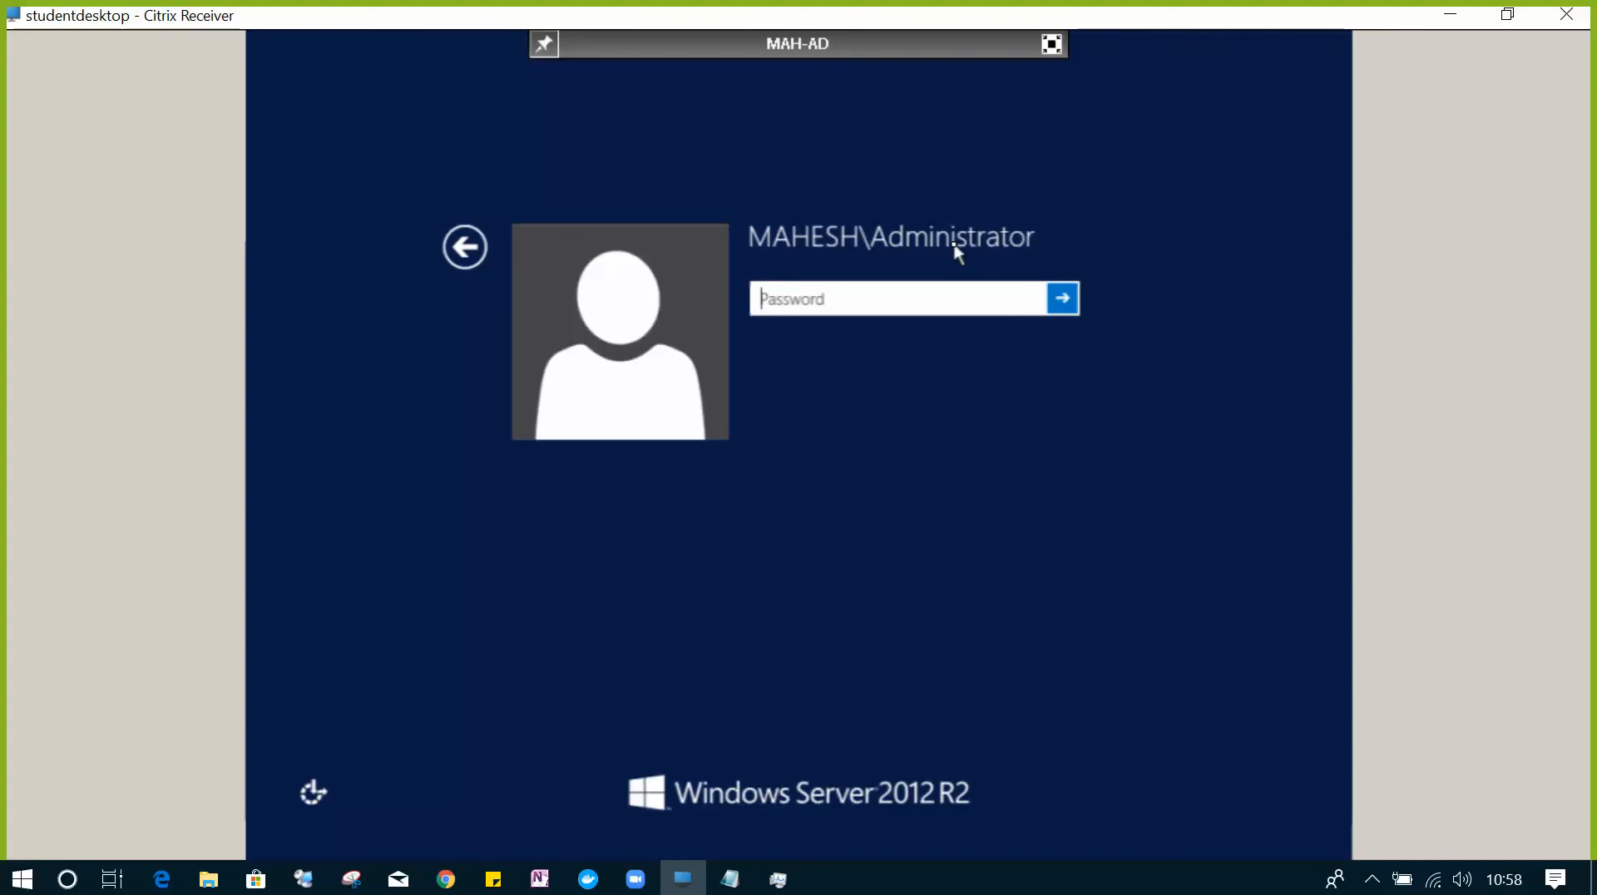
# - Sign in as MAHESH\Administrator with the account password, close Server Manager, and reveal hidden tray icons
pyautogui.write('***********')
pyautogui.press('Return')
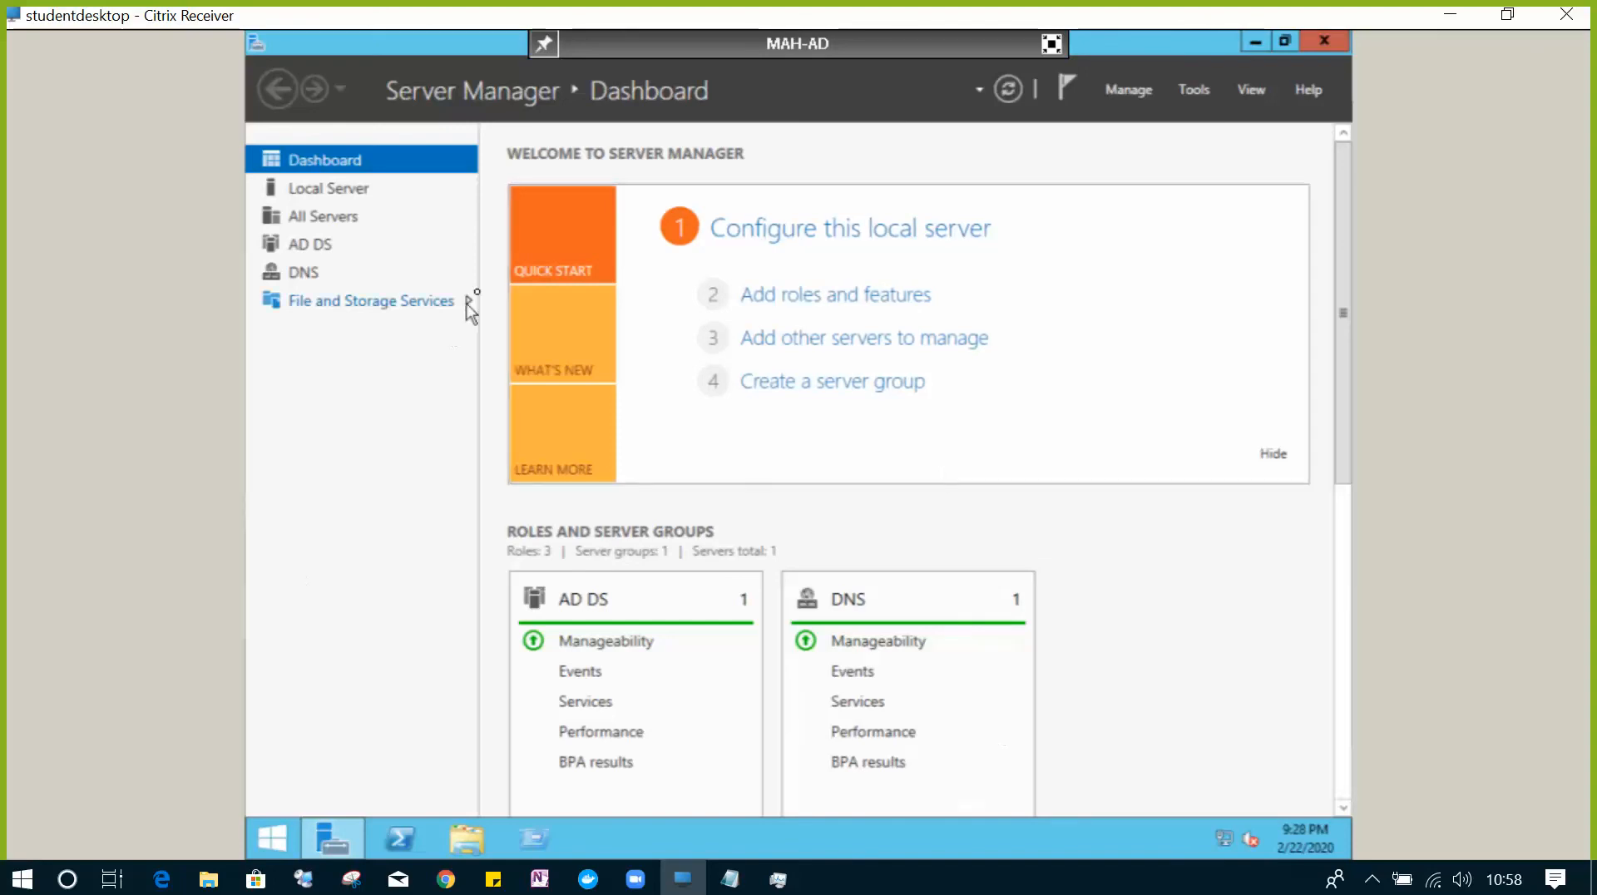
pyautogui.moveTo(1340, 37)
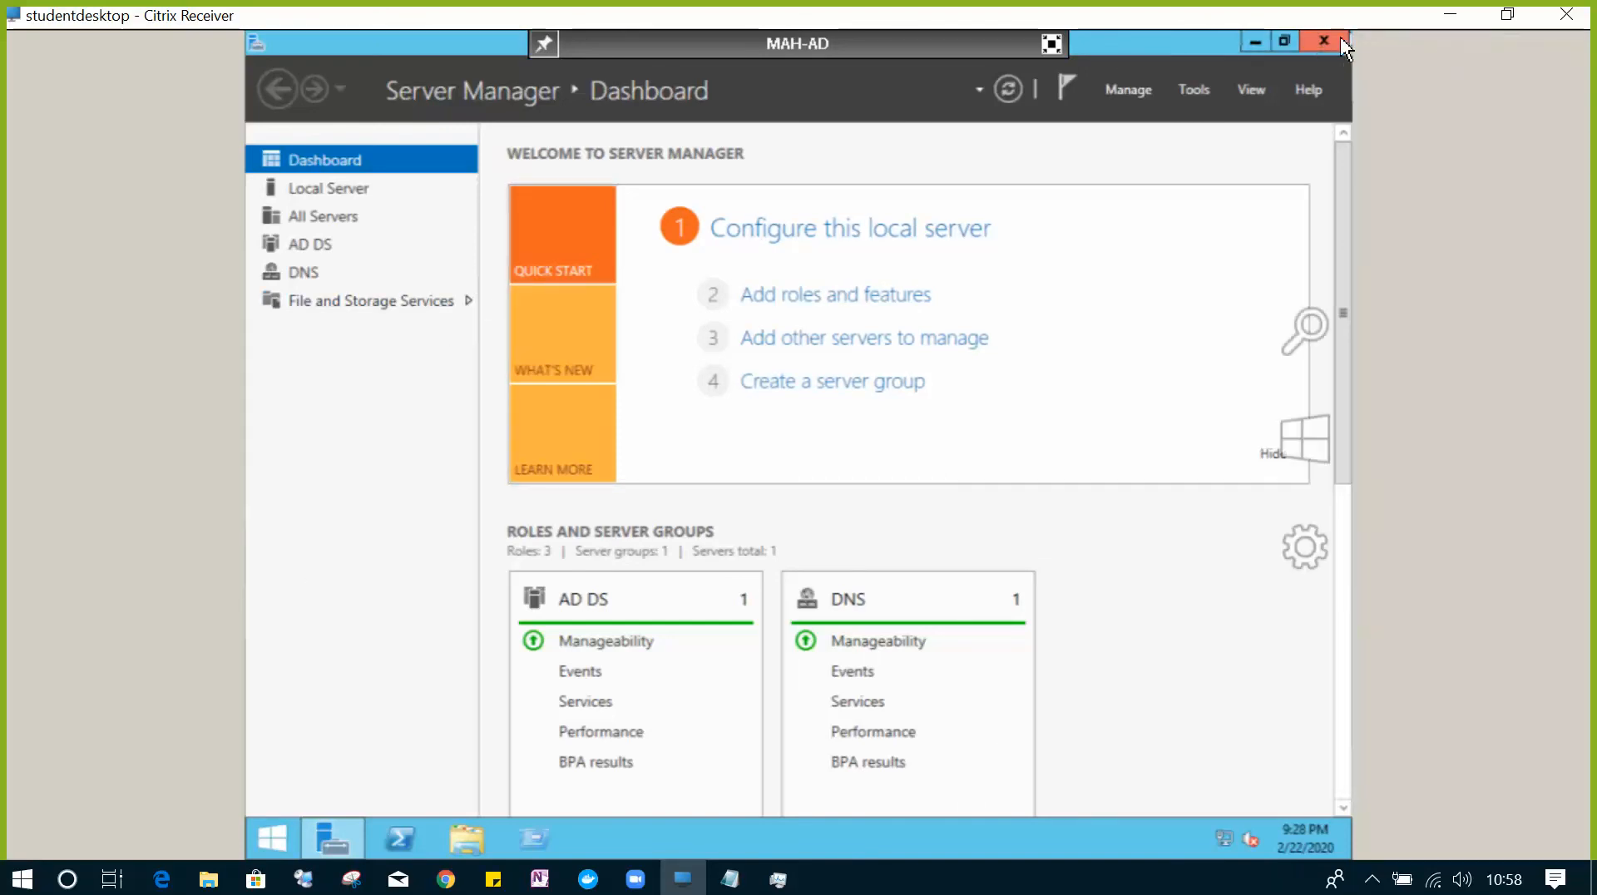
pyautogui.click(1324, 46)
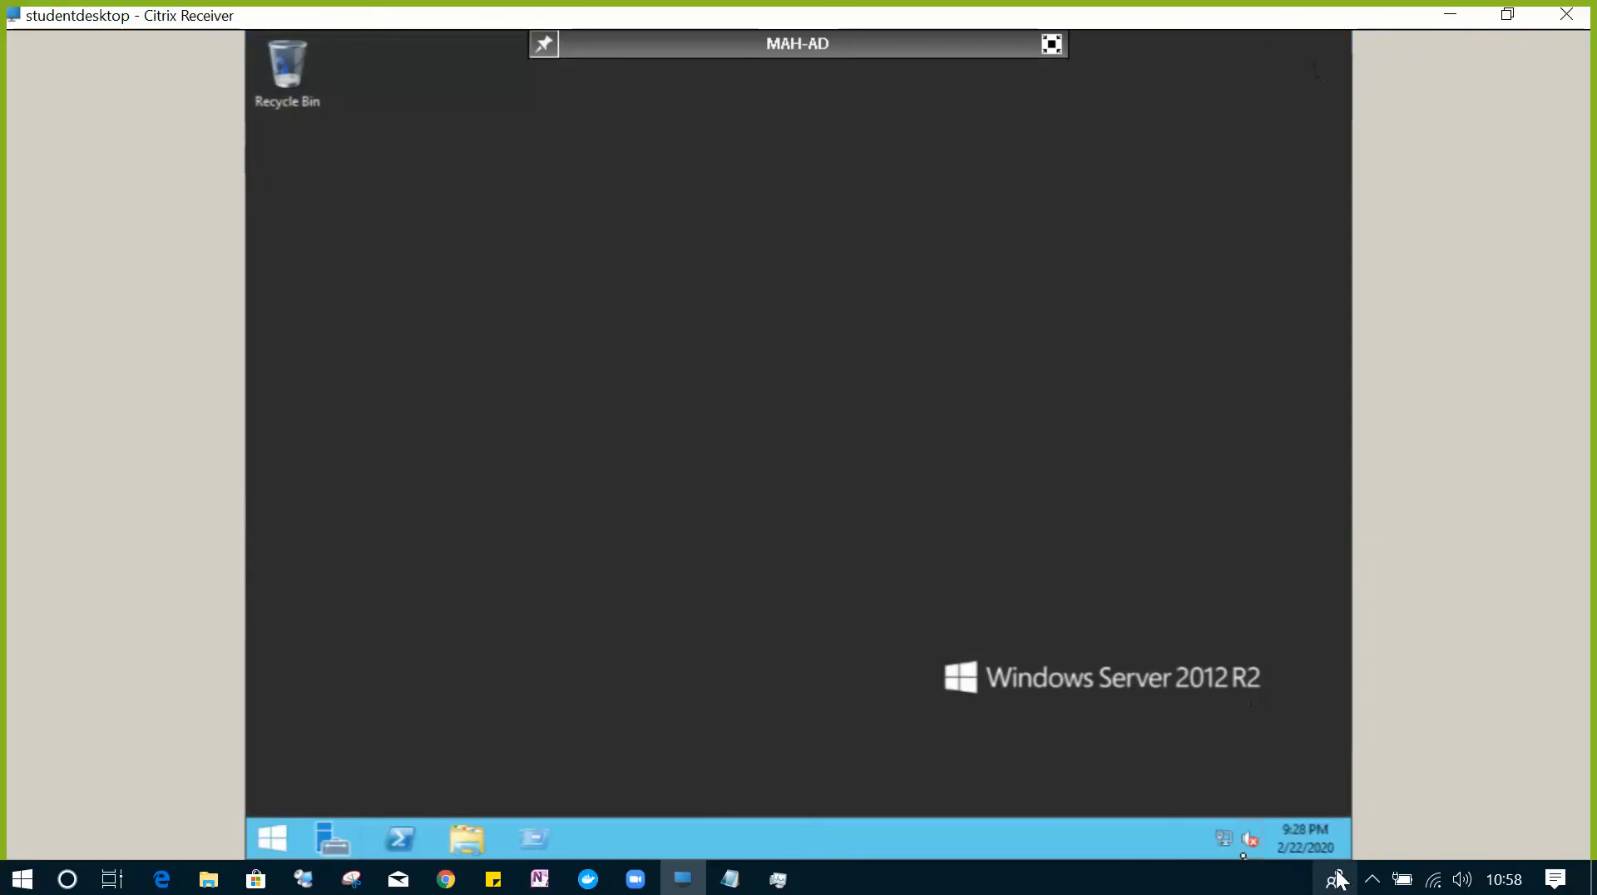
pyautogui.click(1327, 879)
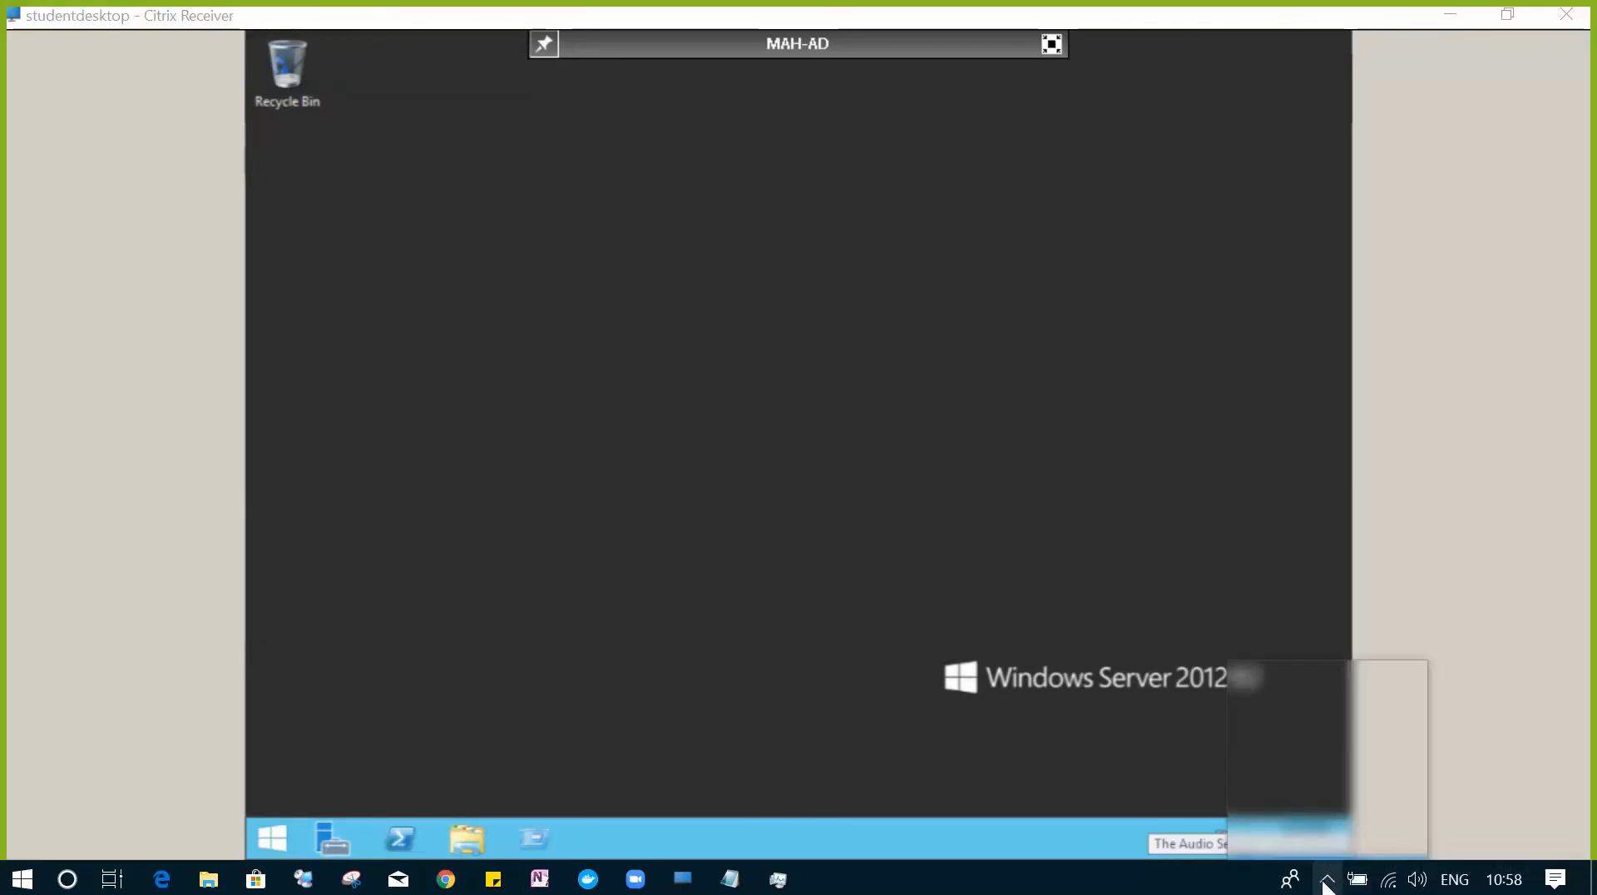